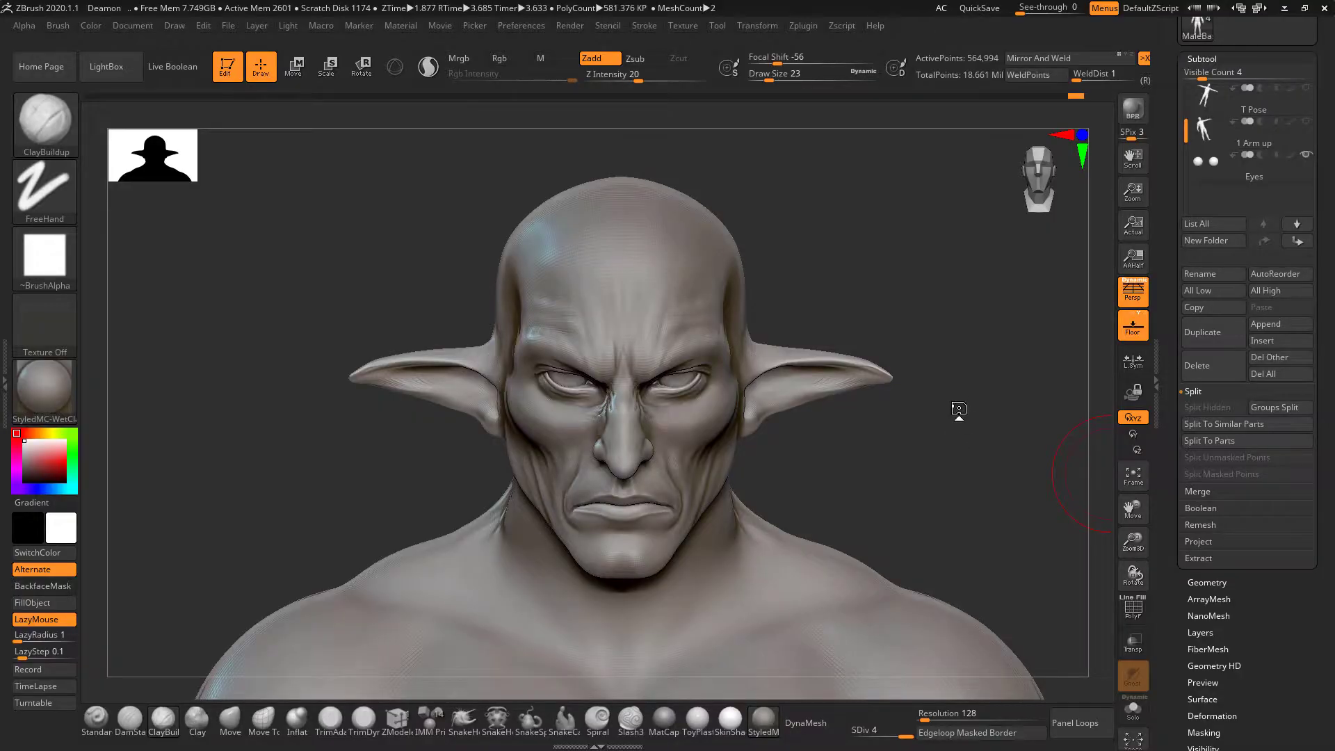
mouse_move(966, 426)
mouse_down()
mouse_move(950, 397)
mouse_move(920, 406)
mouse_move(577, 300)
mouse_up()
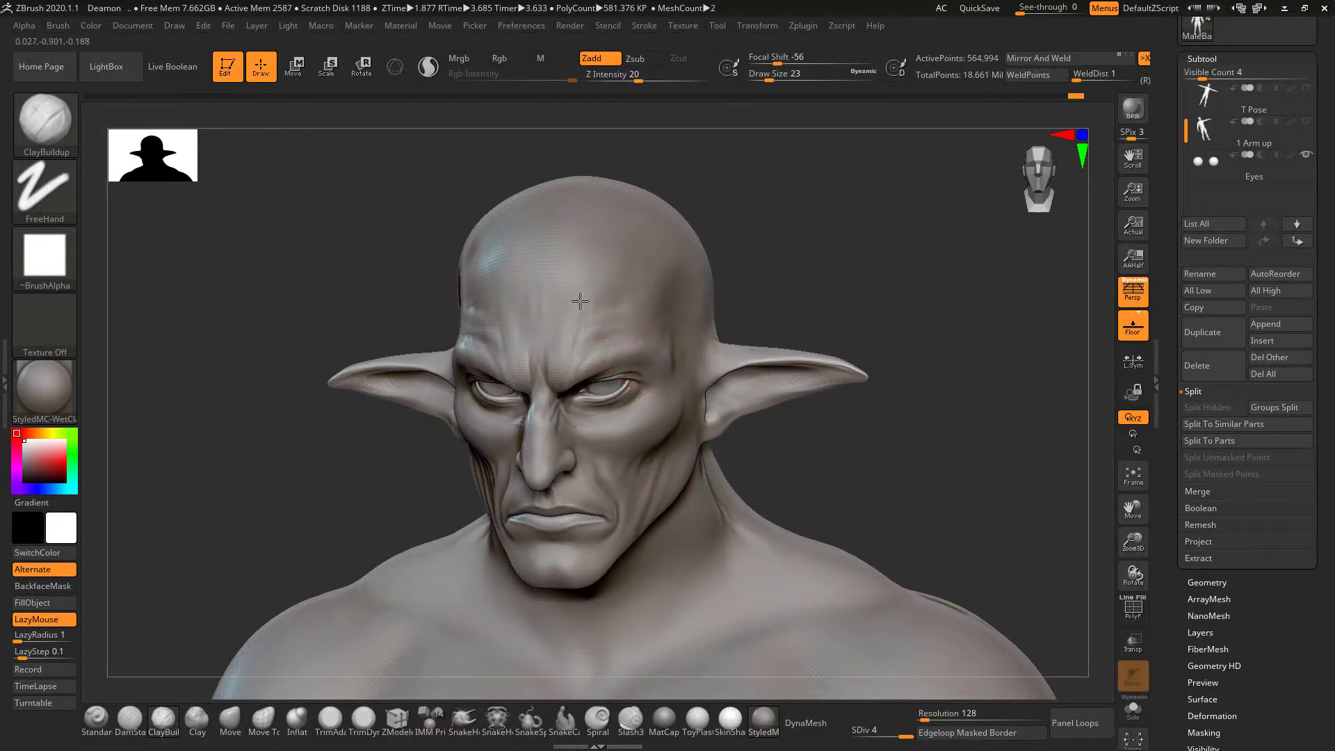
mouse_move(968, 290)
shift+mouse_down()
mouse_move(919, 305)
mouse_move(906, 364)
mouse_move(924, 319)
mouse_move(890, 341)
mouse_move(913, 313)
mouse_move(876, 287)
mouse_move(945, 240)
shift+mouse_up()
alt+drag(938, 459, 958, 385)
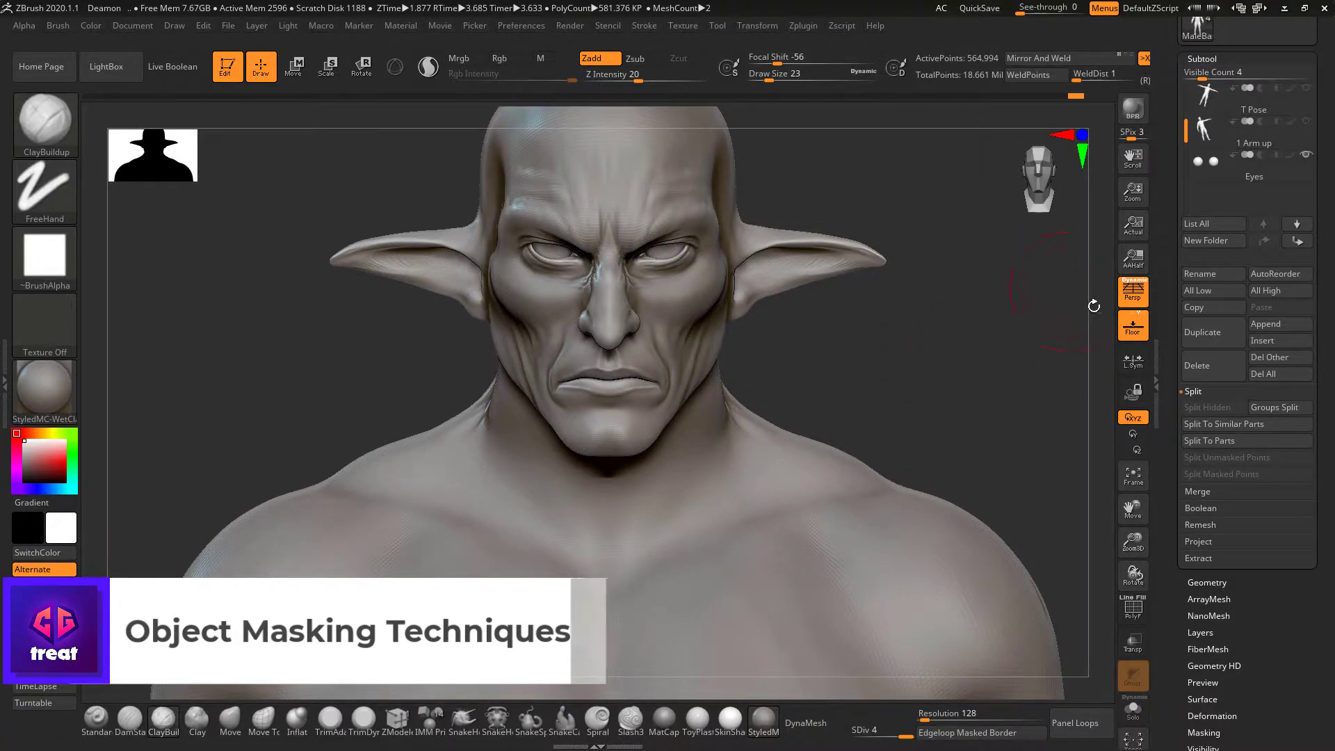
drag(1164, 533, 1167, 443)
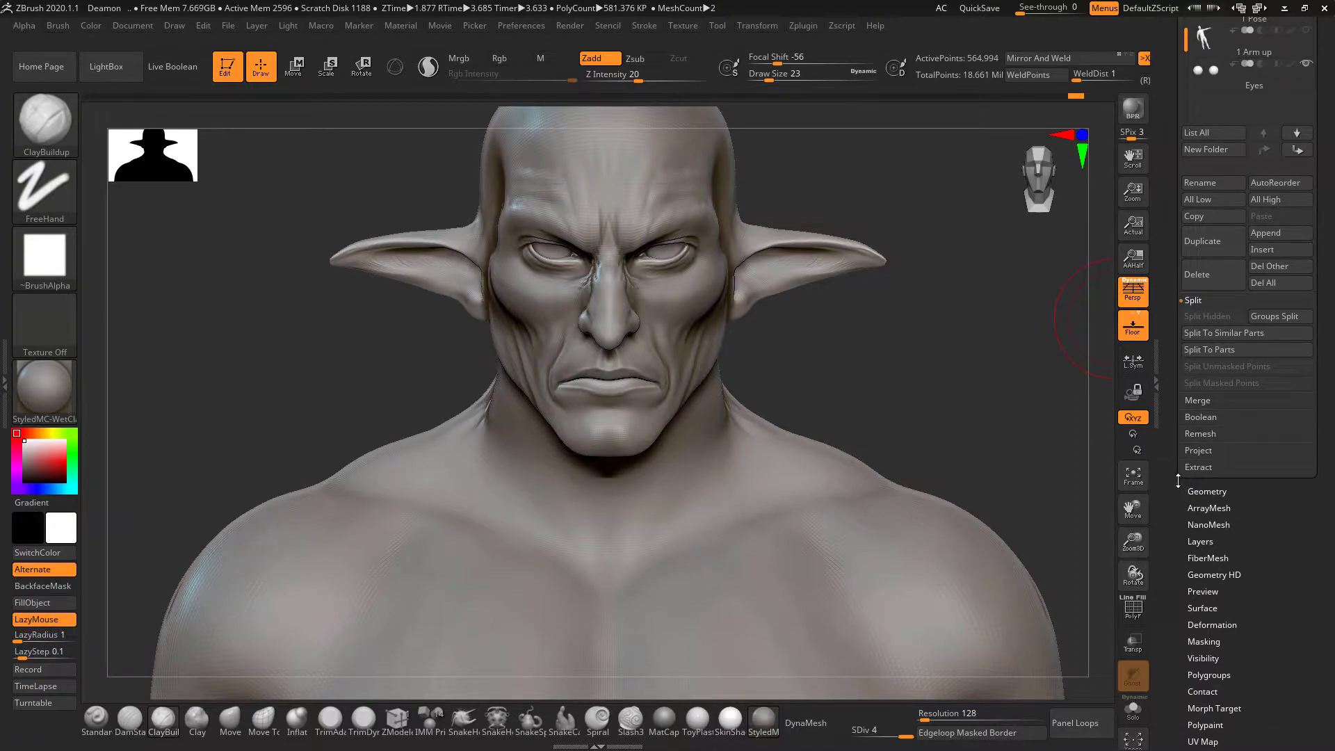
Set the draw size to 14 and paint a large round mask on each side of the skull above the ears.
alt+drag(960, 325, 993, 419)
alt+drag(1008, 358, 998, 448)
mouse_move(932, 261)
alt+mouse_down()
mouse_move(927, 292)
mouse_move(975, 291)
mouse_move(962, 319)
mouse_move(862, 316)
mouse_move(846, 295)
mouse_move(904, 293)
mouse_move(938, 259)
alt+mouse_up()
key(space)
key(space)
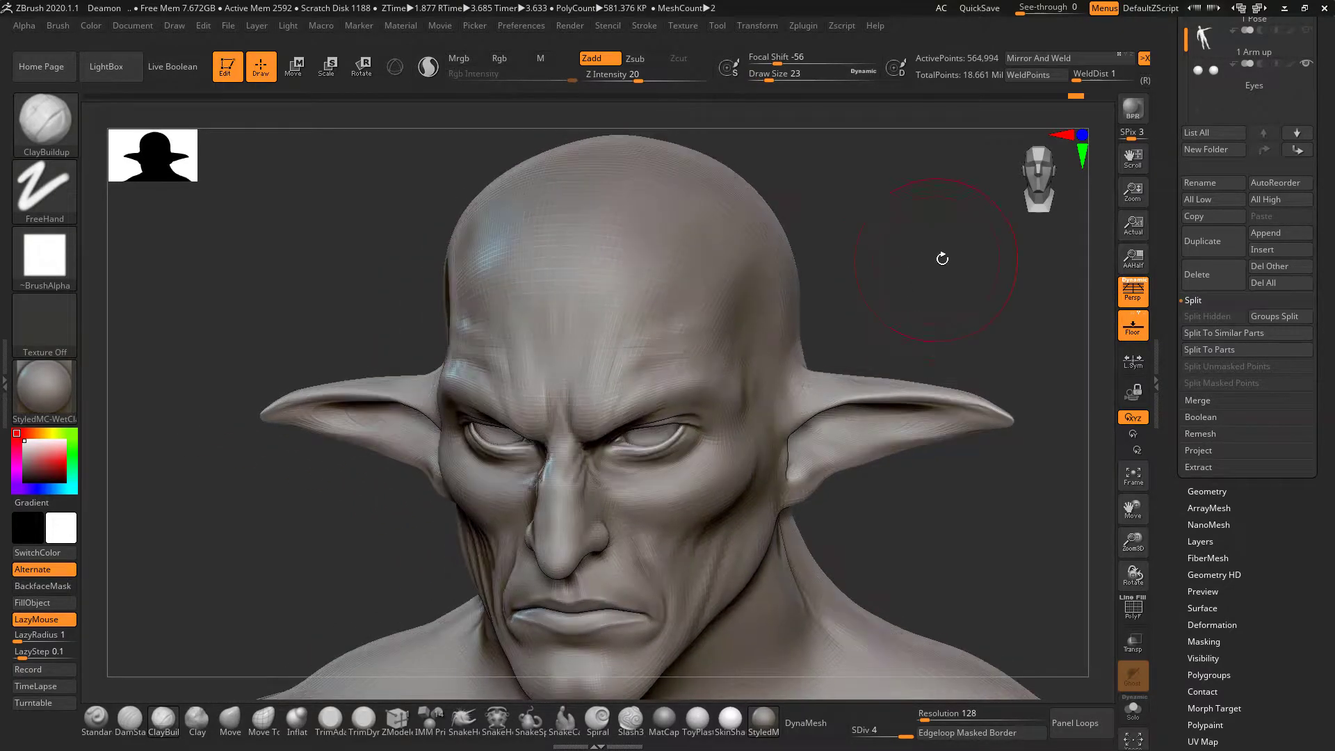
key(space)
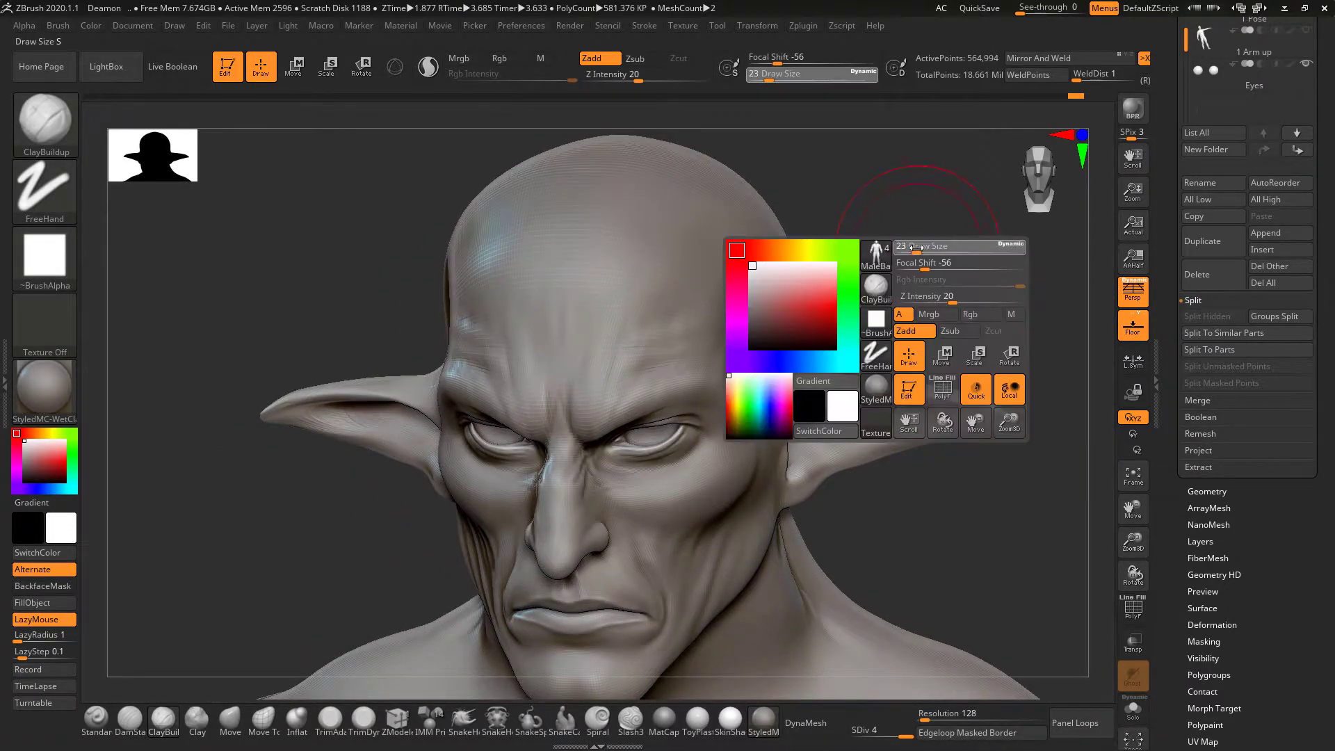
key(ctrl)
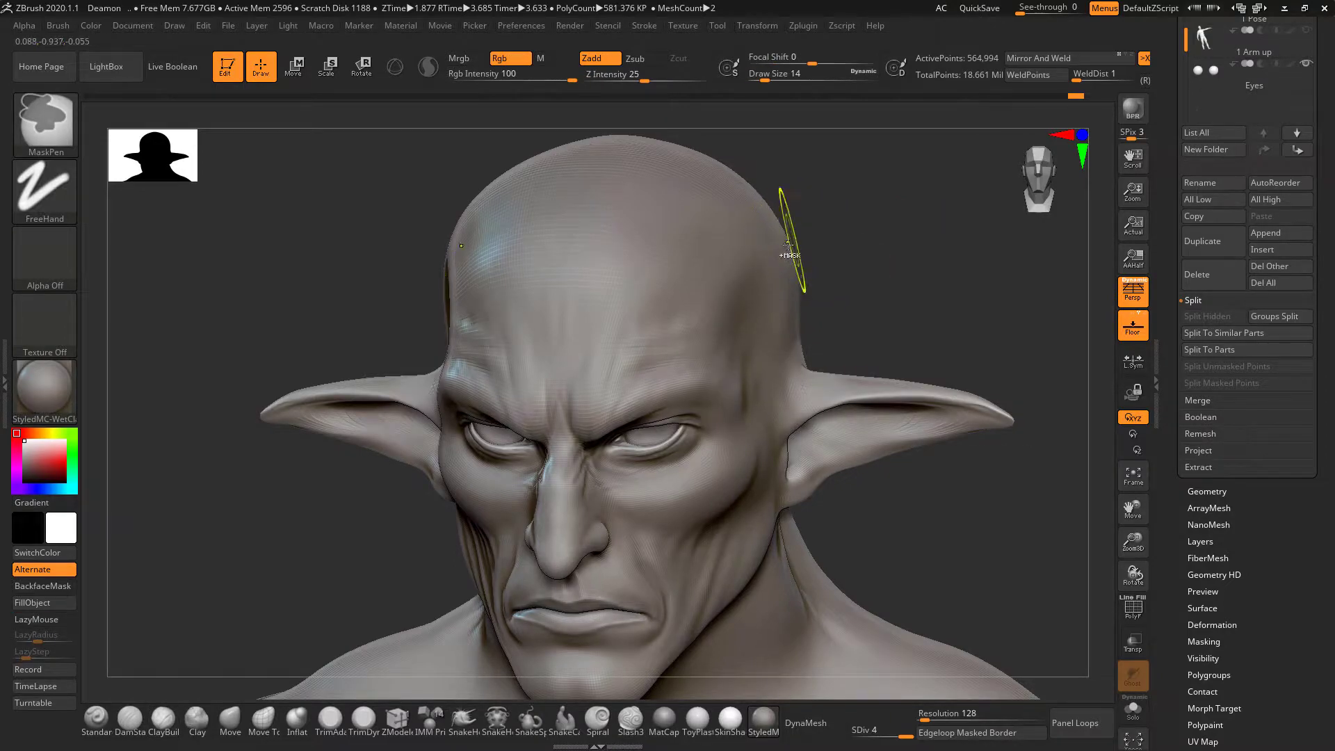
mouse_move(739, 229)
ctrl+mouse_down()
mouse_move(723, 240)
mouse_move(681, 216)
mouse_move(730, 244)
ctrl+mouse_up()
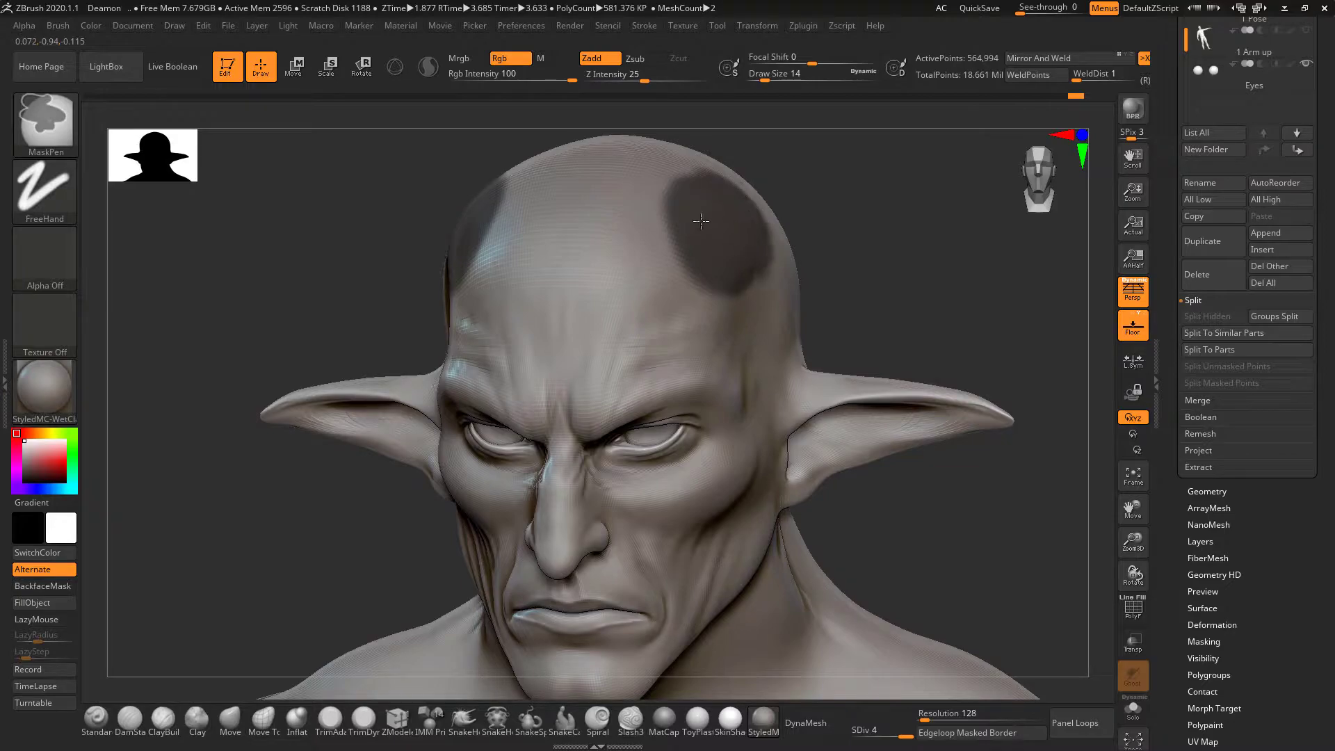
mouse_move(835, 205)
mouse_down()
mouse_move(729, 227)
mouse_move(715, 271)
mouse_move(753, 215)
mouse_move(693, 226)
mouse_move(714, 241)
mouse_up()
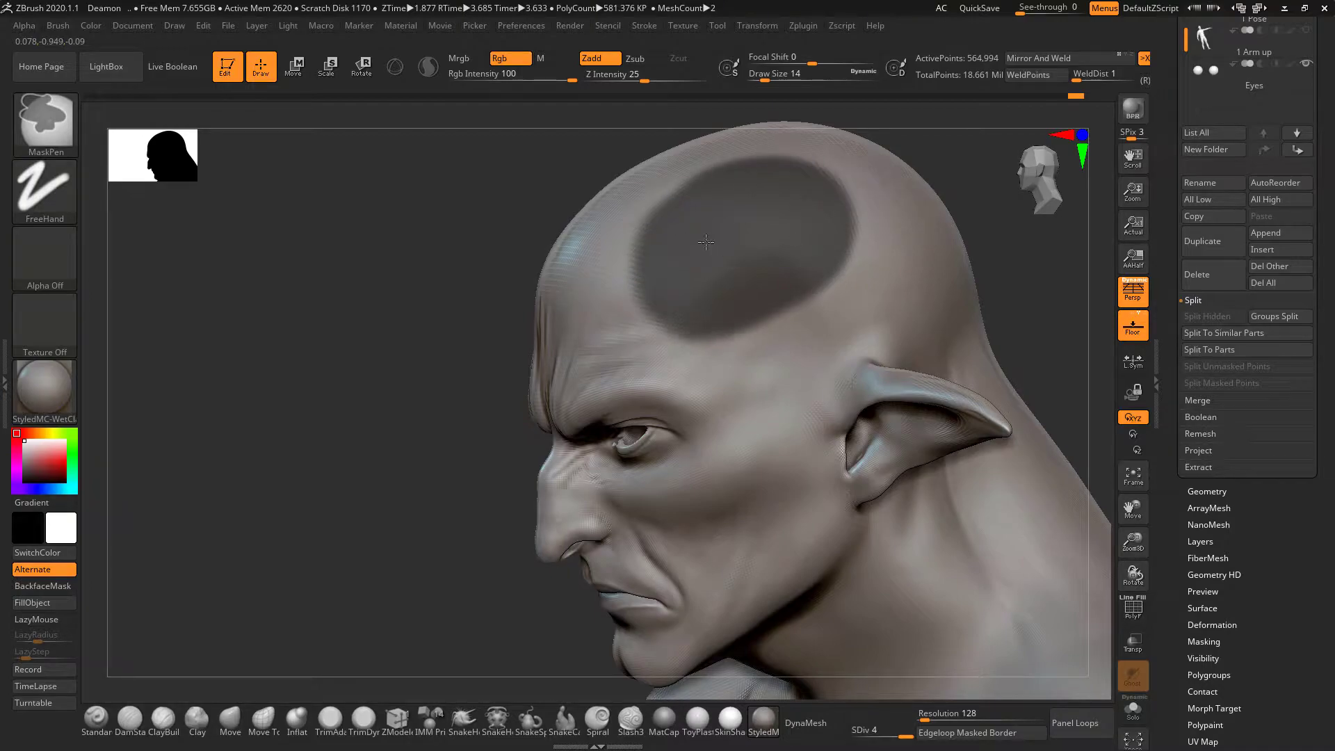
mouse_move(717, 318)
ctrl+mouse_down()
mouse_move(684, 255)
mouse_move(766, 305)
ctrl+mouse_up()
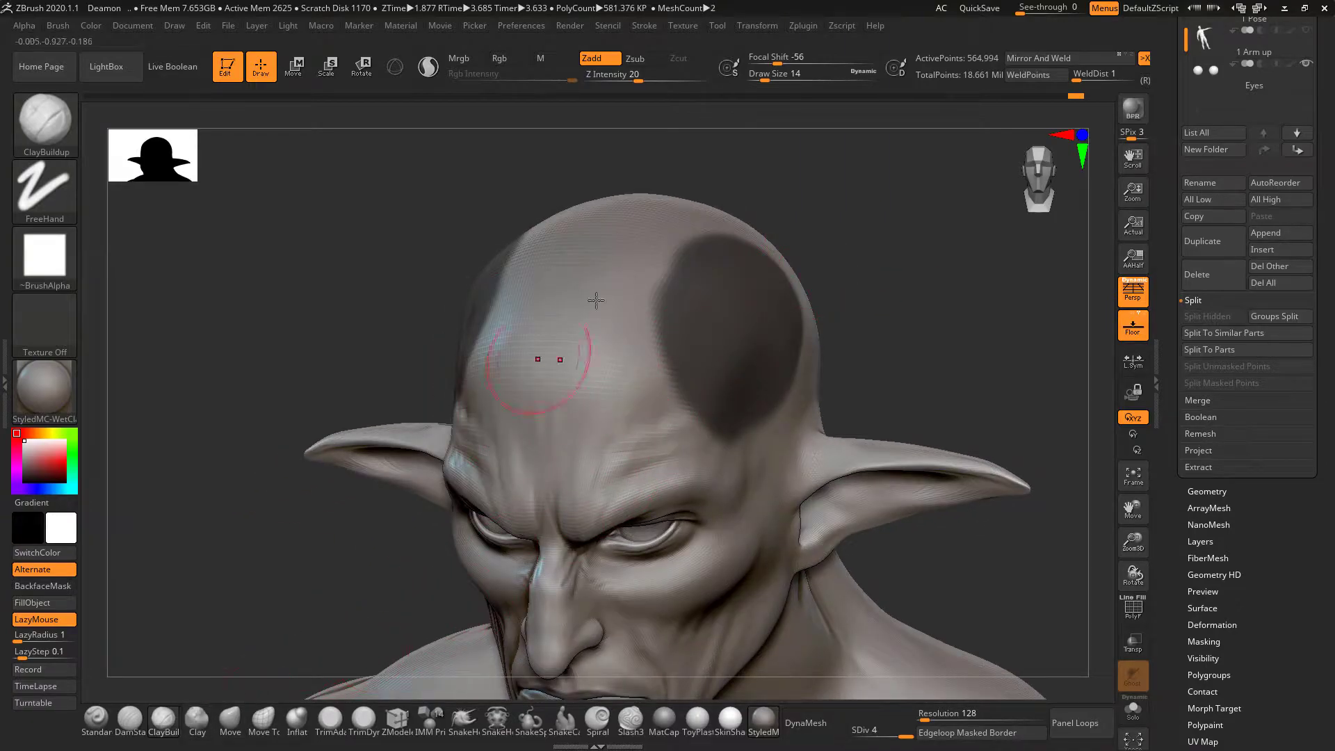
Build up a raised rim of clay around the masked skull areas with the ClayBuildup brush and smooth it.
mouse_move(667, 298)
mouse_down()
mouse_move(640, 327)
mouse_move(649, 338)
mouse_up()
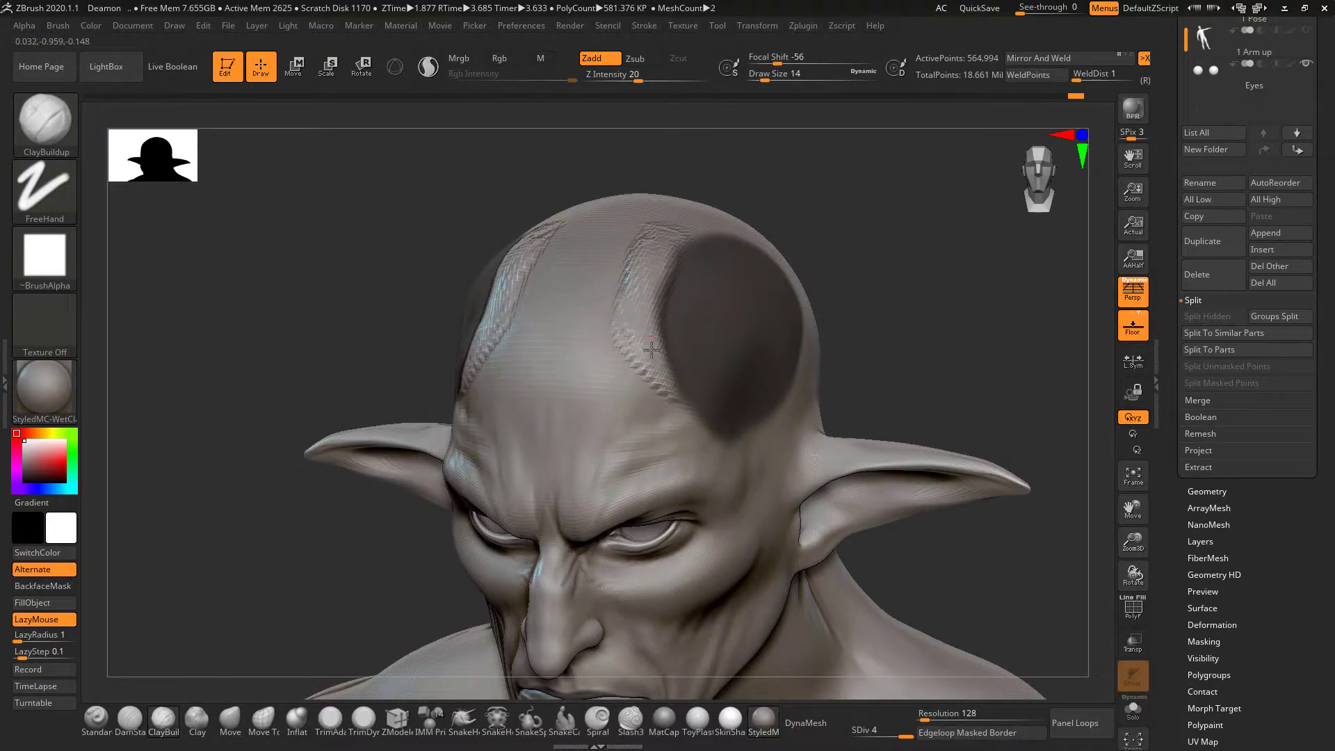
drag(626, 283, 671, 219)
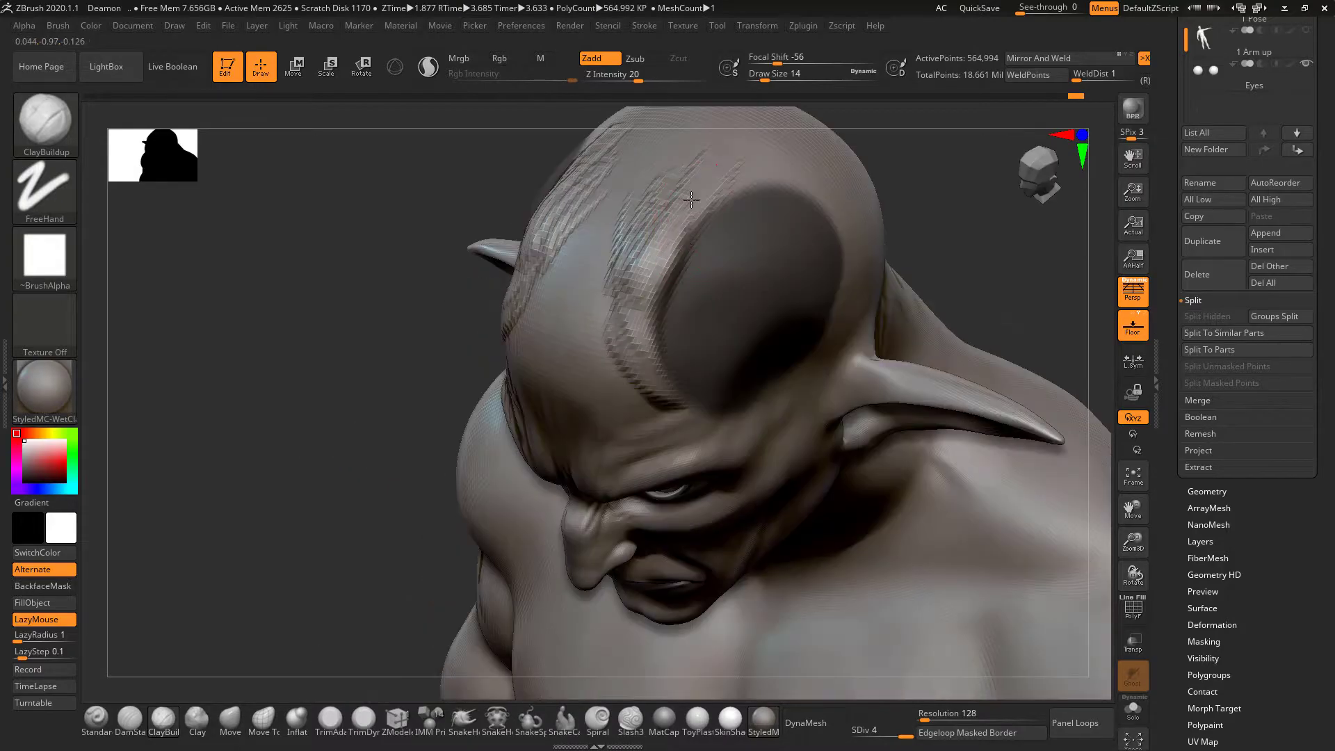
mouse_move(626, 160)
mouse_down()
mouse_move(709, 180)
mouse_move(791, 164)
mouse_up()
drag(943, 206, 711, 310)
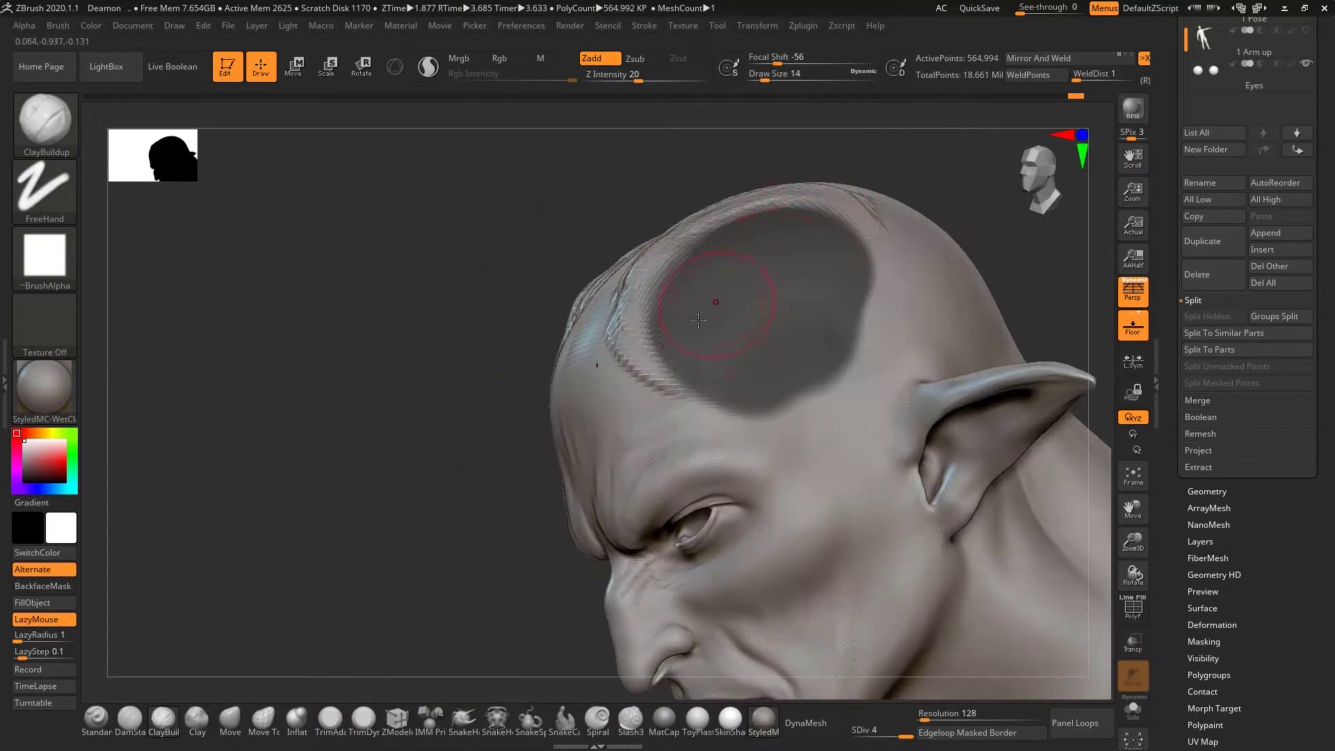
mouse_move(787, 416)
mouse_down()
mouse_move(838, 344)
mouse_move(845, 261)
mouse_up()
mouse_move(900, 226)
mouse_down()
mouse_move(925, 348)
mouse_move(865, 445)
mouse_move(779, 459)
mouse_move(754, 480)
mouse_up()
mouse_move(924, 141)
mouse_down()
mouse_move(797, 220)
mouse_move(691, 416)
mouse_move(716, 424)
mouse_move(657, 390)
mouse_move(616, 320)
mouse_move(651, 251)
mouse_move(662, 364)
mouse_up()
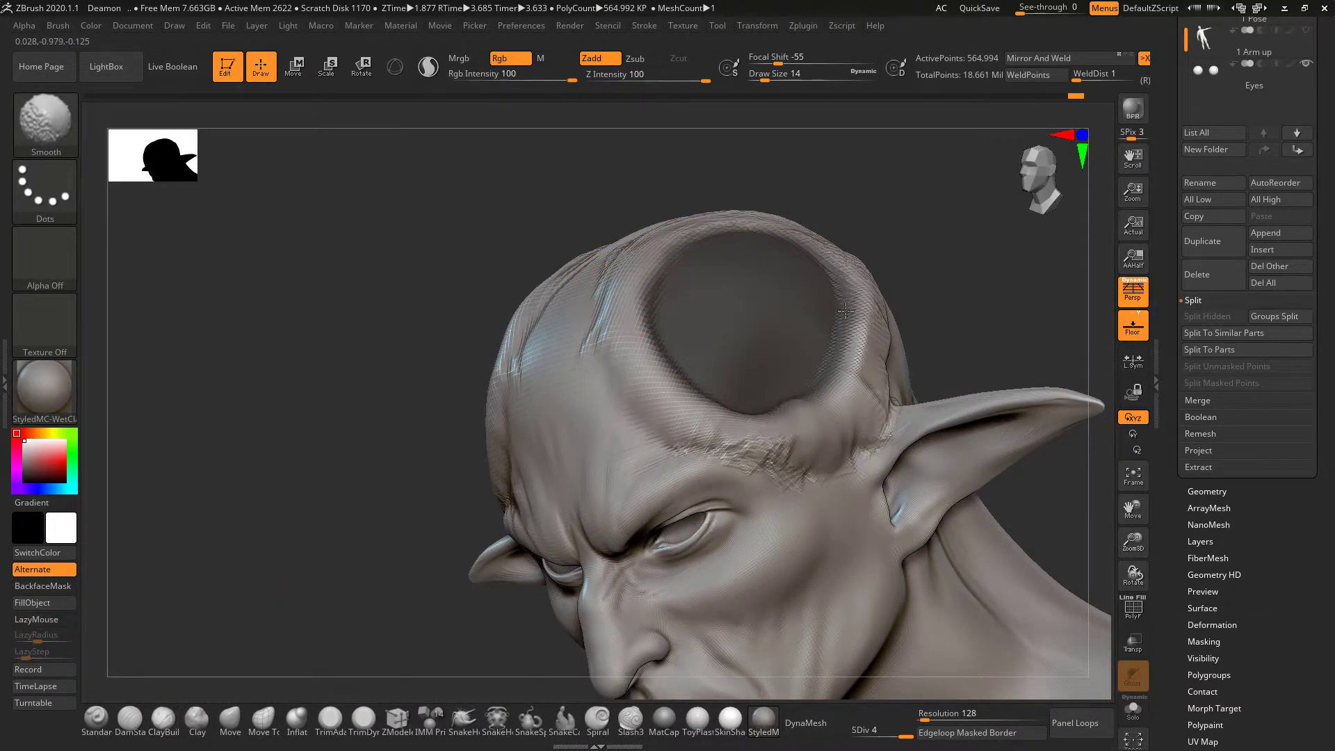
Invert the mask on the figure and invert it back, viewing the head from the front.
mouse_move(815, 186)
mouse_down()
mouse_move(849, 224)
mouse_move(899, 224)
mouse_up()
key(shift+f)
ctrl+click(917, 199)
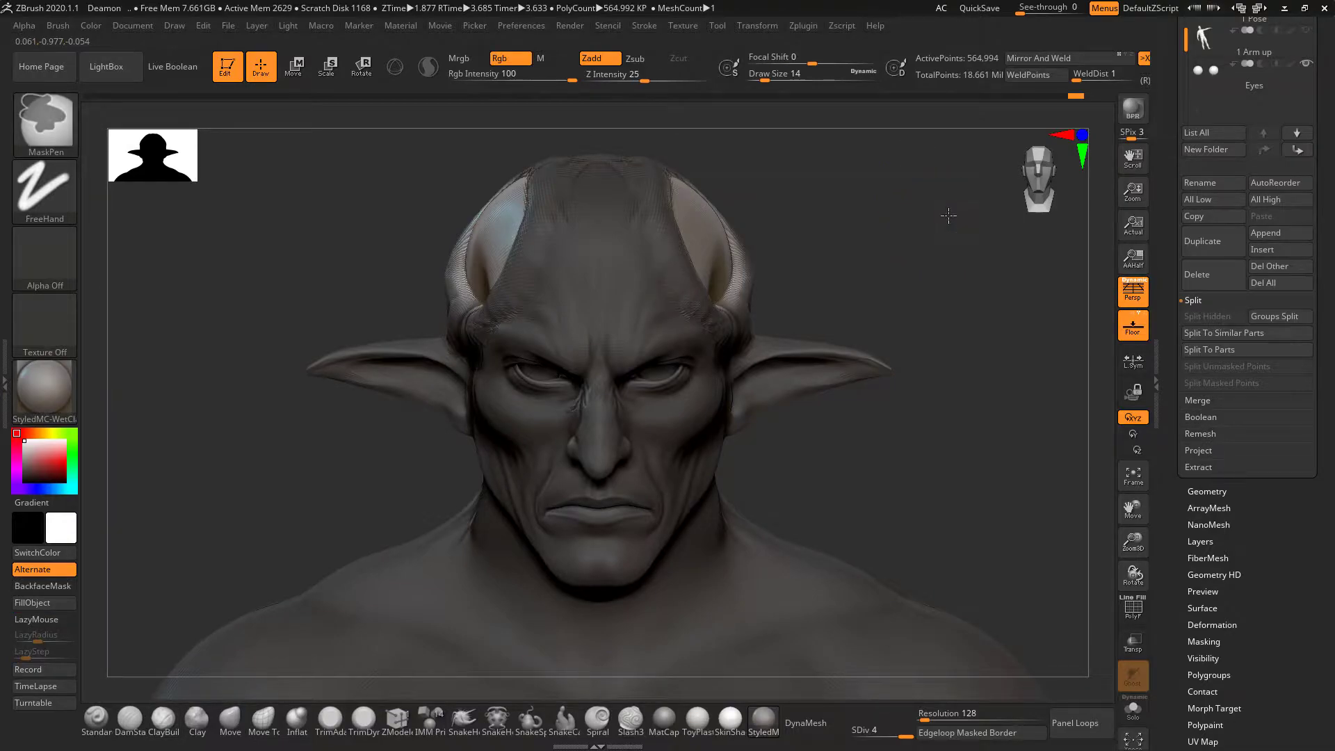
ctrl+click(948, 216)
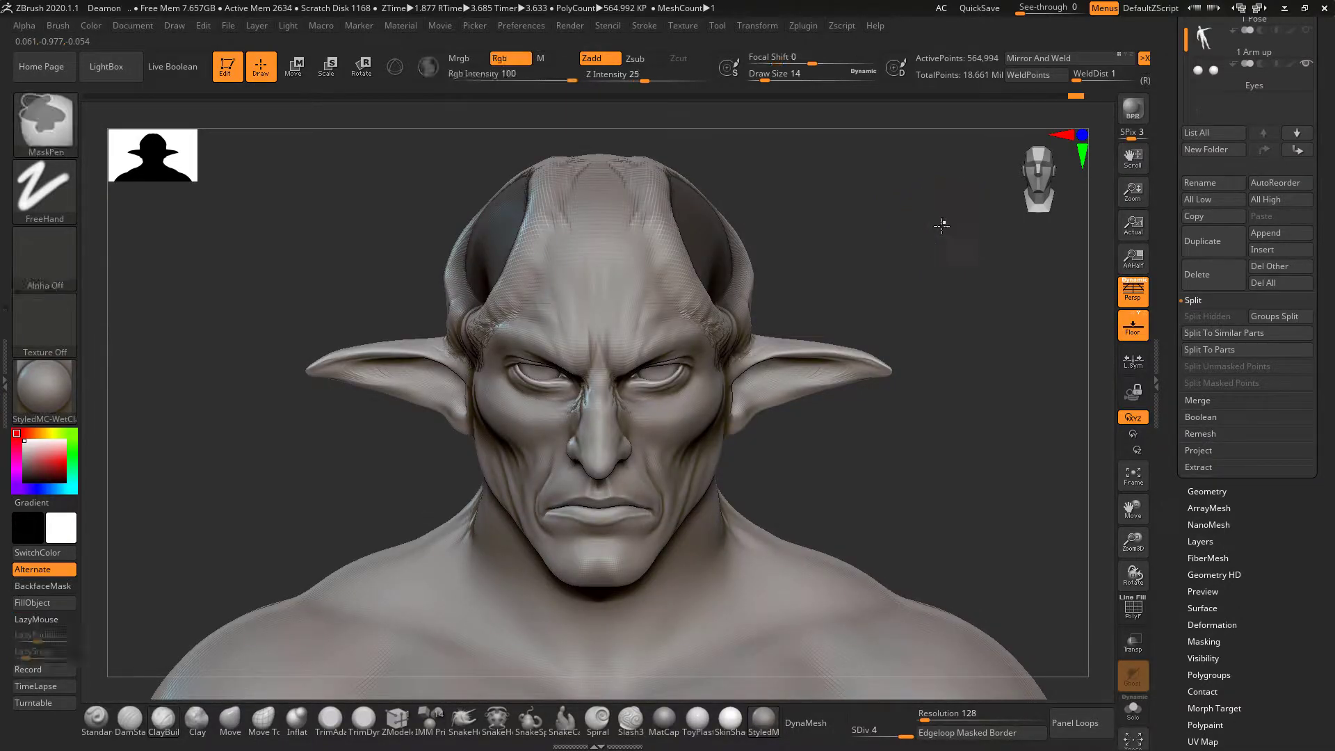
Clear the skull mask and smooth the sculpted rim around the recessed areas.
mouse_move(927, 262)
ctrl+mouse_down()
mouse_move(751, 240)
mouse_move(929, 226)
mouse_move(906, 222)
mouse_move(947, 286)
ctrl+mouse_up()
mouse_move(947, 264)
mouse_down()
mouse_move(897, 250)
mouse_move(918, 243)
mouse_move(909, 224)
mouse_move(934, 216)
mouse_move(900, 242)
mouse_move(926, 219)
mouse_move(915, 218)
mouse_move(799, 278)
mouse_move(765, 319)
mouse_move(723, 236)
mouse_move(772, 258)
mouse_move(732, 300)
mouse_move(772, 327)
mouse_move(828, 223)
mouse_move(765, 306)
mouse_move(831, 234)
mouse_move(799, 362)
mouse_move(749, 356)
mouse_up()
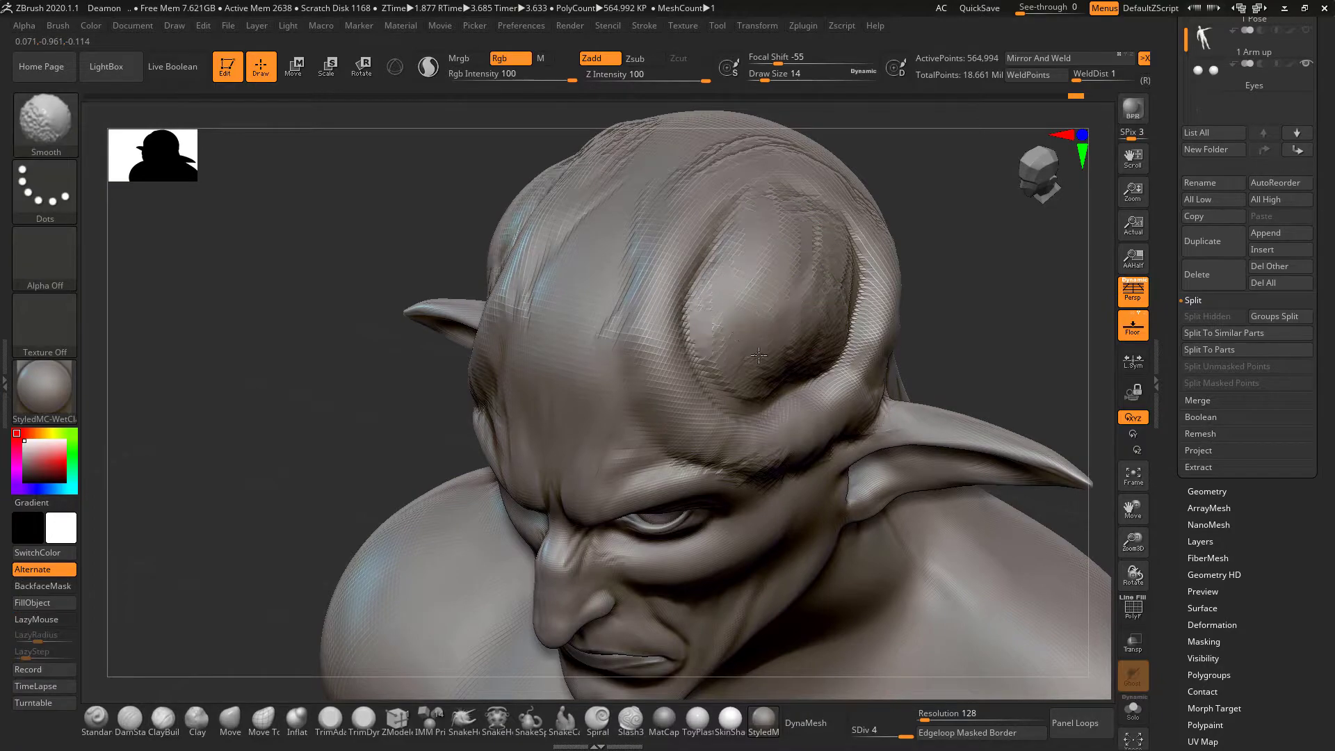
shift+drag(840, 321, 845, 285)
mouse_move(948, 194)
shift+mouse_down()
mouse_move(969, 239)
mouse_move(936, 256)
mouse_move(892, 217)
mouse_move(937, 245)
mouse_move(966, 309)
mouse_move(903, 376)
shift+mouse_up()
Paint a round mask on the front of each shoulder.
mouse_move(897, 528)
ctrl+mouse_down()
mouse_move(898, 508)
mouse_move(878, 535)
mouse_move(886, 518)
ctrl+mouse_up()
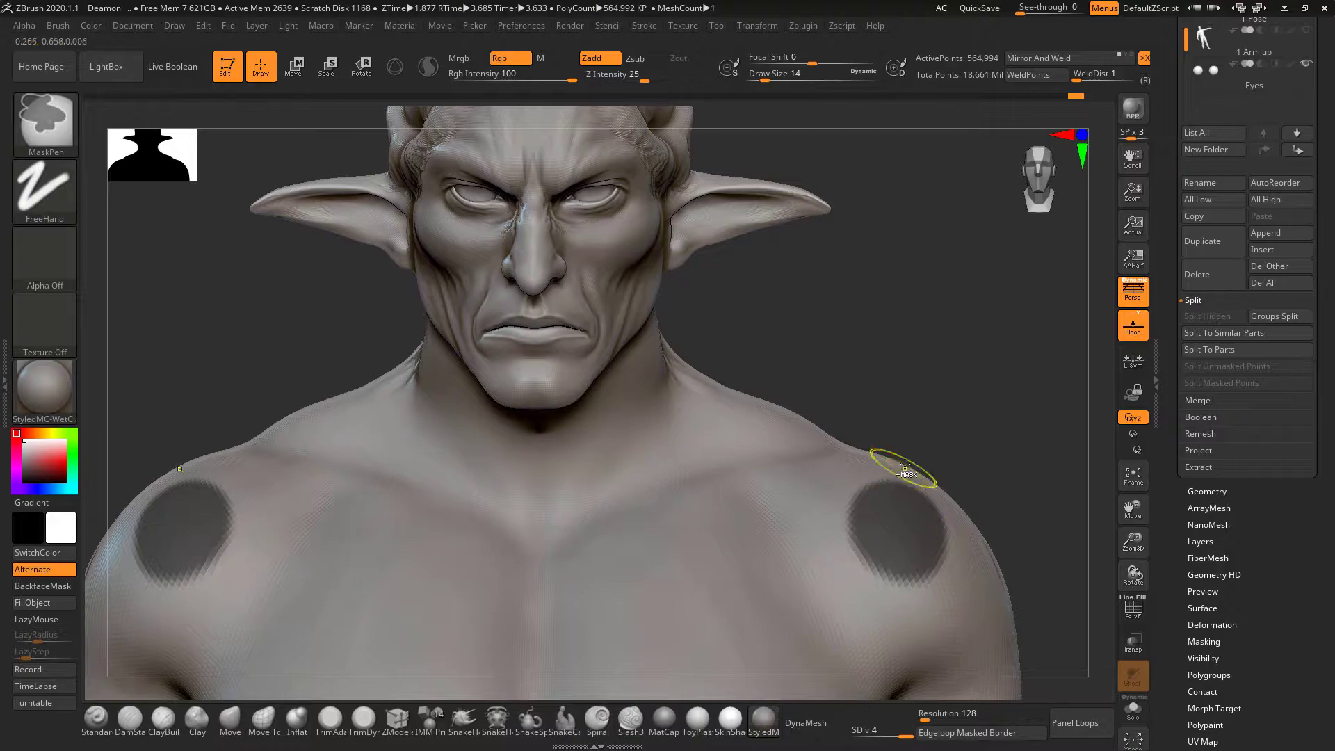
alt+drag(963, 373, 938, 275)
alt+drag(929, 340, 923, 268)
Build up clay around the shoulder masks with the ClayBuildup brush and smooth the raised rings.
mouse_move(836, 438)
mouse_down()
mouse_move(800, 375)
mouse_move(807, 410)
mouse_move(862, 473)
mouse_move(918, 431)
mouse_move(930, 391)
mouse_up()
drag(937, 349, 848, 370)
mouse_move(903, 327)
mouse_down()
mouse_move(950, 376)
mouse_move(885, 319)
mouse_move(952, 442)
mouse_move(897, 490)
mouse_move(820, 458)
mouse_move(789, 361)
mouse_move(827, 421)
mouse_up()
mouse_move(914, 235)
mouse_down()
mouse_move(912, 217)
mouse_move(903, 274)
mouse_up()
mouse_move(904, 333)
shift+mouse_down()
mouse_move(806, 359)
mouse_move(814, 348)
mouse_move(921, 466)
mouse_move(918, 358)
shift+mouse_up()
drag(932, 280, 913, 347)
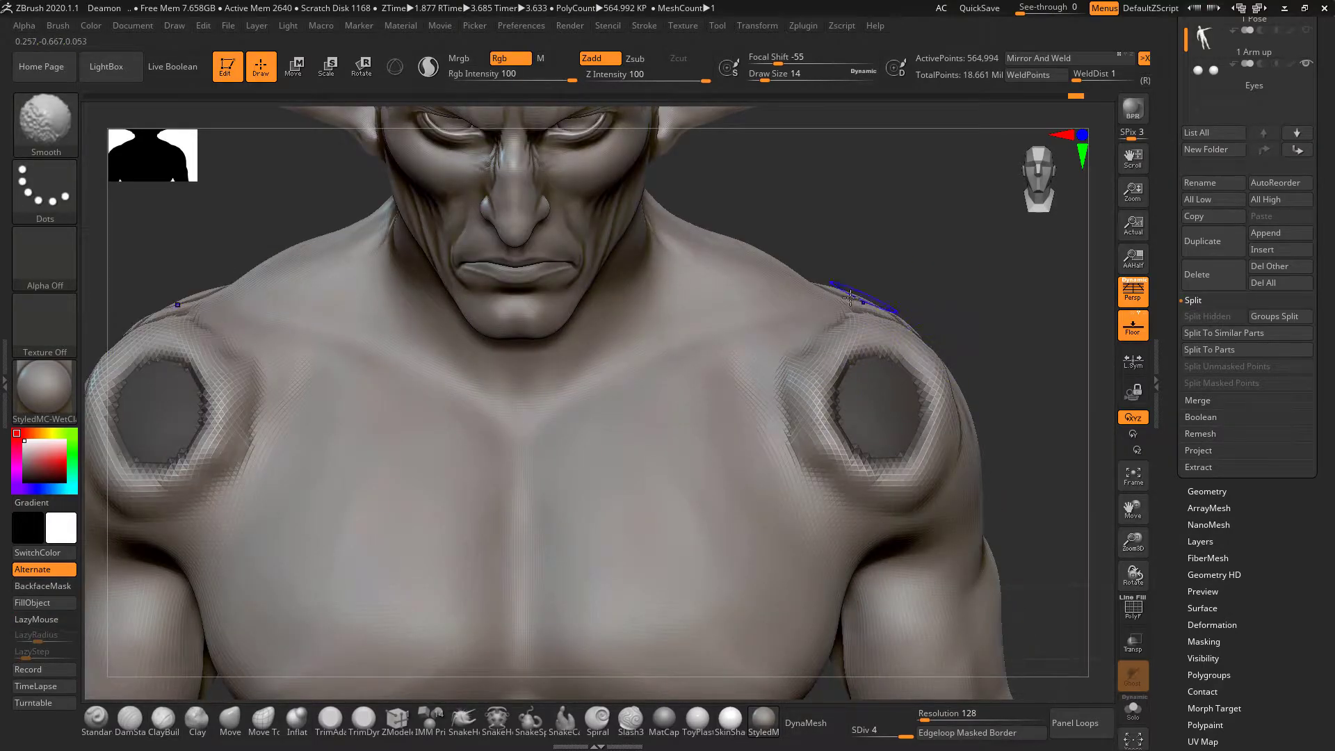
mouse_move(974, 267)
mouse_down()
mouse_move(960, 253)
mouse_move(998, 310)
mouse_up()
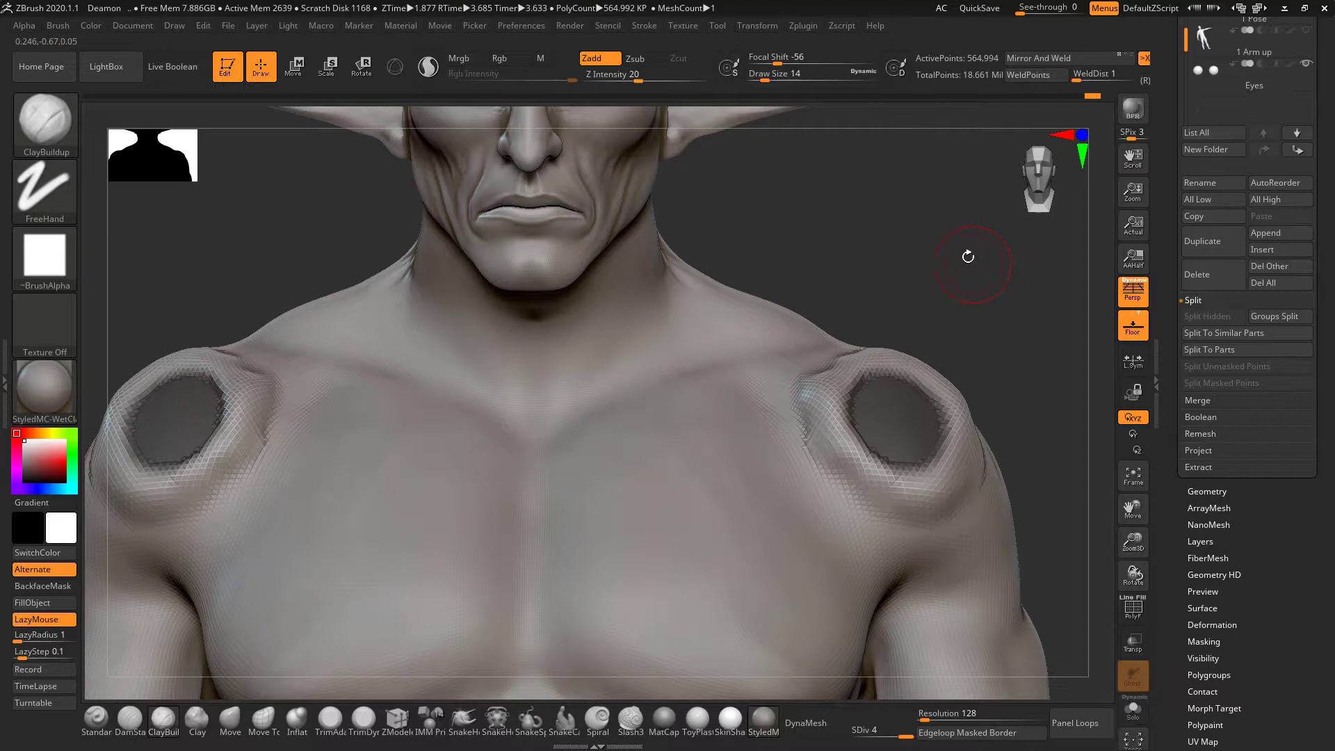
Clear the shoulder masks and smooth the inner edges of the raised rings.
key(ctrl)
key(ctrl)
ctrl+click(984, 267)
mouse_move(979, 249)
alt+mouse_down()
mouse_move(982, 313)
mouse_move(969, 308)
mouse_move(986, 301)
mouse_move(941, 283)
mouse_move(941, 298)
mouse_move(917, 304)
mouse_move(927, 292)
mouse_move(924, 329)
mouse_move(941, 325)
mouse_move(954, 343)
alt+mouse_up()
shift+drag(801, 439, 800, 420)
Set the draw size to 6 and paint a mask over the lower lip and chin.
mouse_move(888, 316)
alt+mouse_down()
mouse_move(885, 244)
mouse_move(888, 334)
mouse_move(920, 339)
mouse_move(936, 367)
mouse_move(908, 316)
mouse_move(906, 346)
mouse_move(953, 319)
mouse_move(1012, 334)
alt+mouse_up()
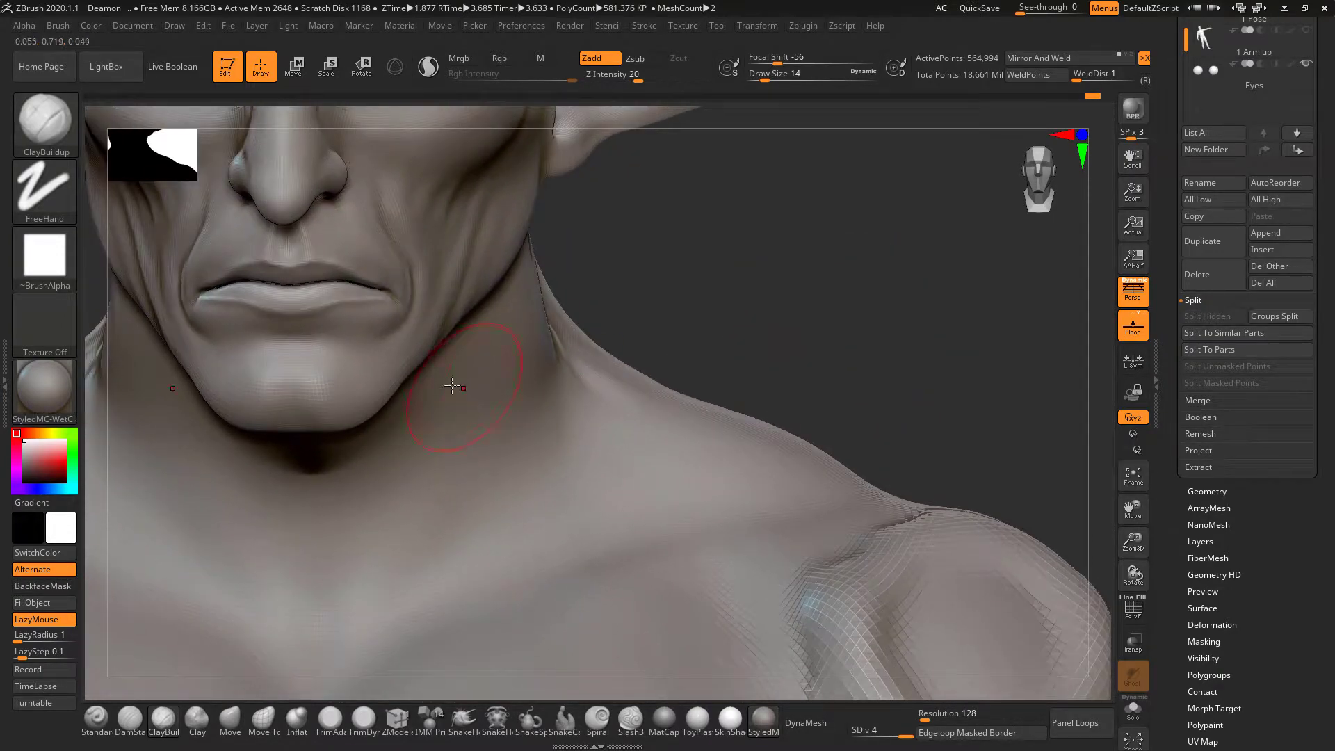
mouse_move(314, 322)
ctrl+mouse_down()
mouse_move(302, 313)
mouse_move(324, 286)
mouse_move(306, 311)
ctrl+mouse_up()
key(ctrl+z)
key(space)
key(space)
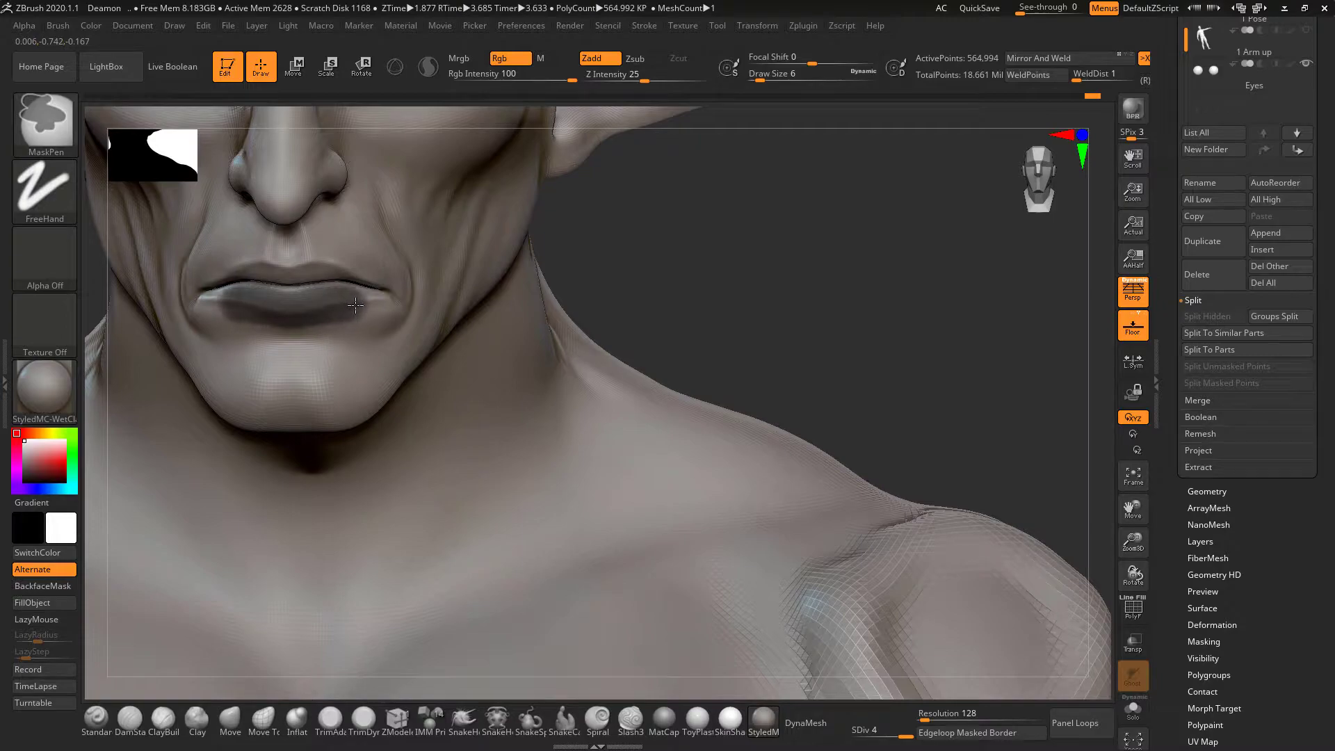
mouse_move(397, 325)
ctrl+mouse_down()
mouse_move(405, 361)
mouse_move(361, 348)
mouse_move(309, 362)
mouse_move(351, 407)
mouse_move(335, 422)
ctrl+mouse_up()
mouse_move(616, 223)
mouse_down()
mouse_move(417, 236)
mouse_move(602, 200)
mouse_move(476, 273)
mouse_up()
mouse_move(438, 329)
ctrl+mouse_down()
mouse_move(417, 389)
mouse_move(386, 420)
ctrl+mouse_up()
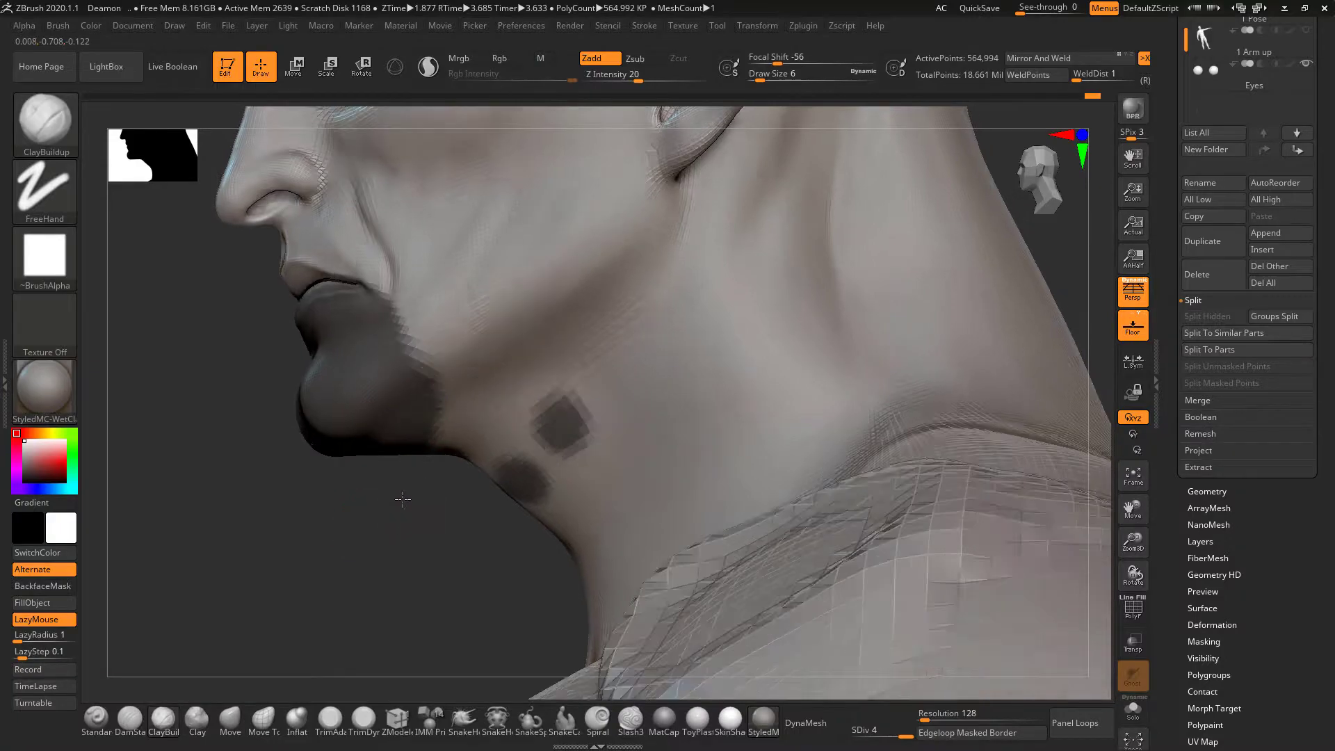
Erase the separate mask spots on the neck below the jaw, keeping the chin mask.
drag(402, 498, 479, 498)
drag(883, 158, 652, 330)
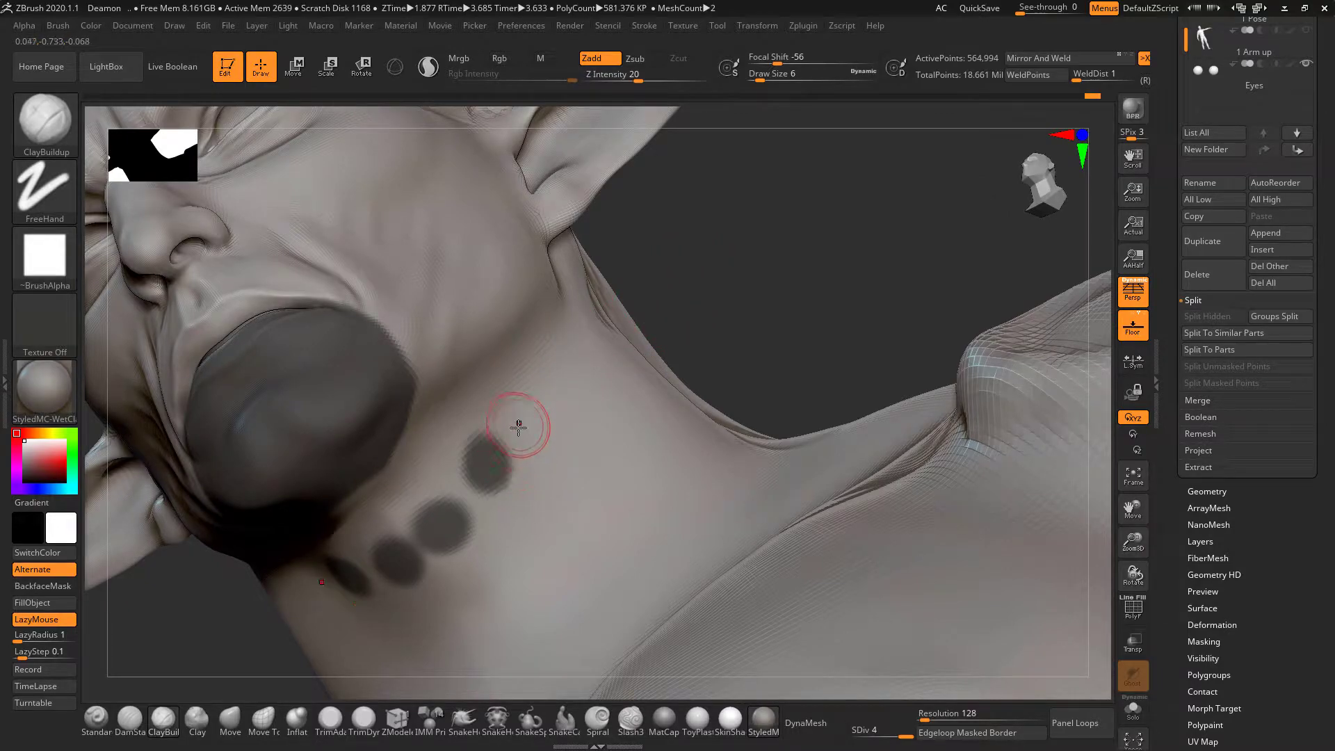
drag(714, 270, 772, 316)
alt+drag(707, 283, 726, 236)
alt+drag(833, 265, 855, 289)
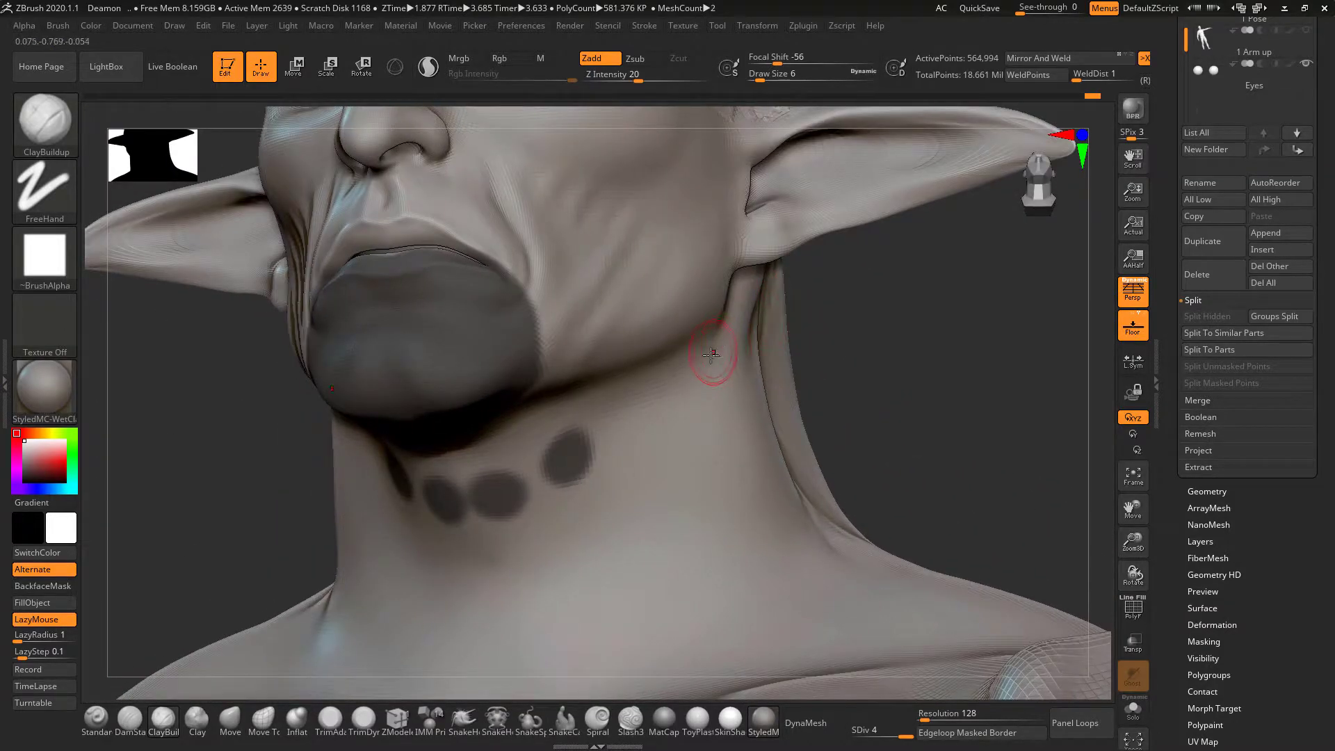
key(ctrl)
ctrl+alt+drag(597, 459, 500, 493)
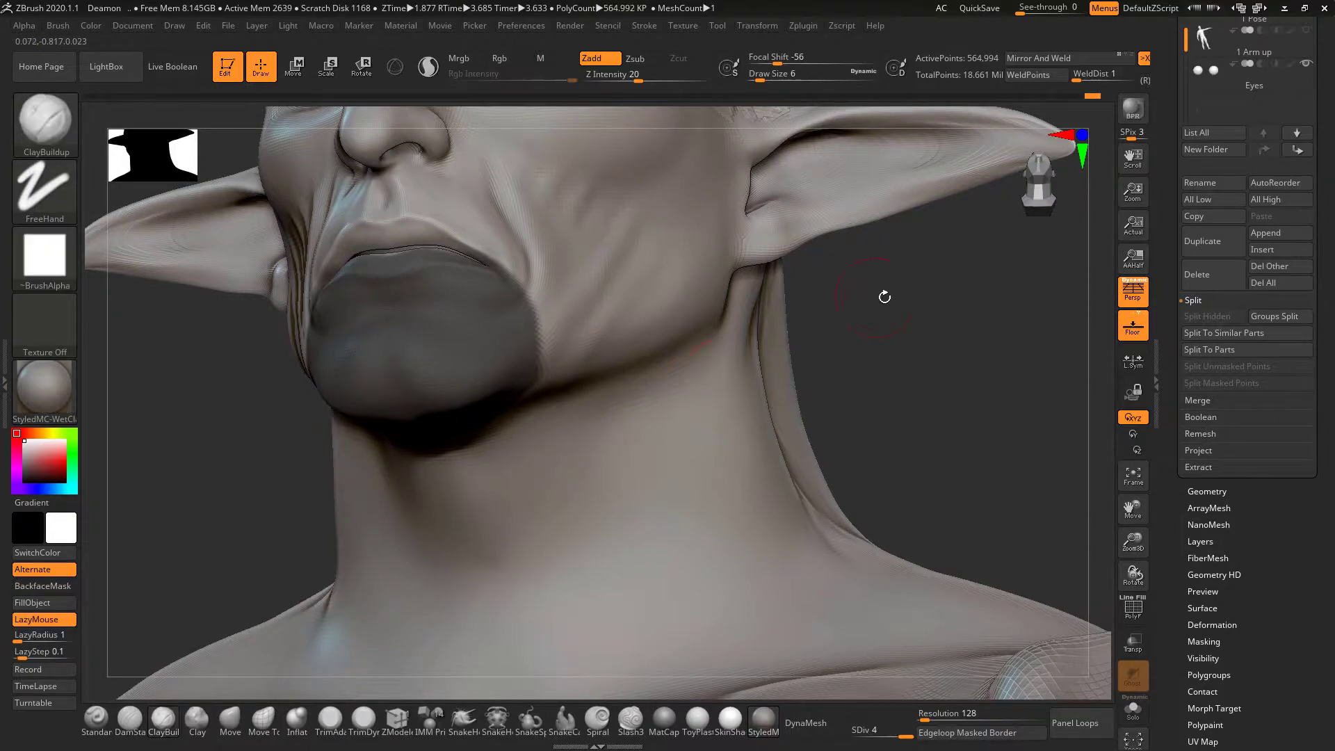
Try to reshape the skin beside the masked chin with the Move brush at draw size 29.
mouse_move(908, 334)
mouse_down()
mouse_move(900, 313)
mouse_move(925, 334)
mouse_move(927, 361)
mouse_move(921, 311)
mouse_move(943, 304)
mouse_move(620, 454)
mouse_up()
key(space)
click(230, 717)
drag(518, 489, 530, 491)
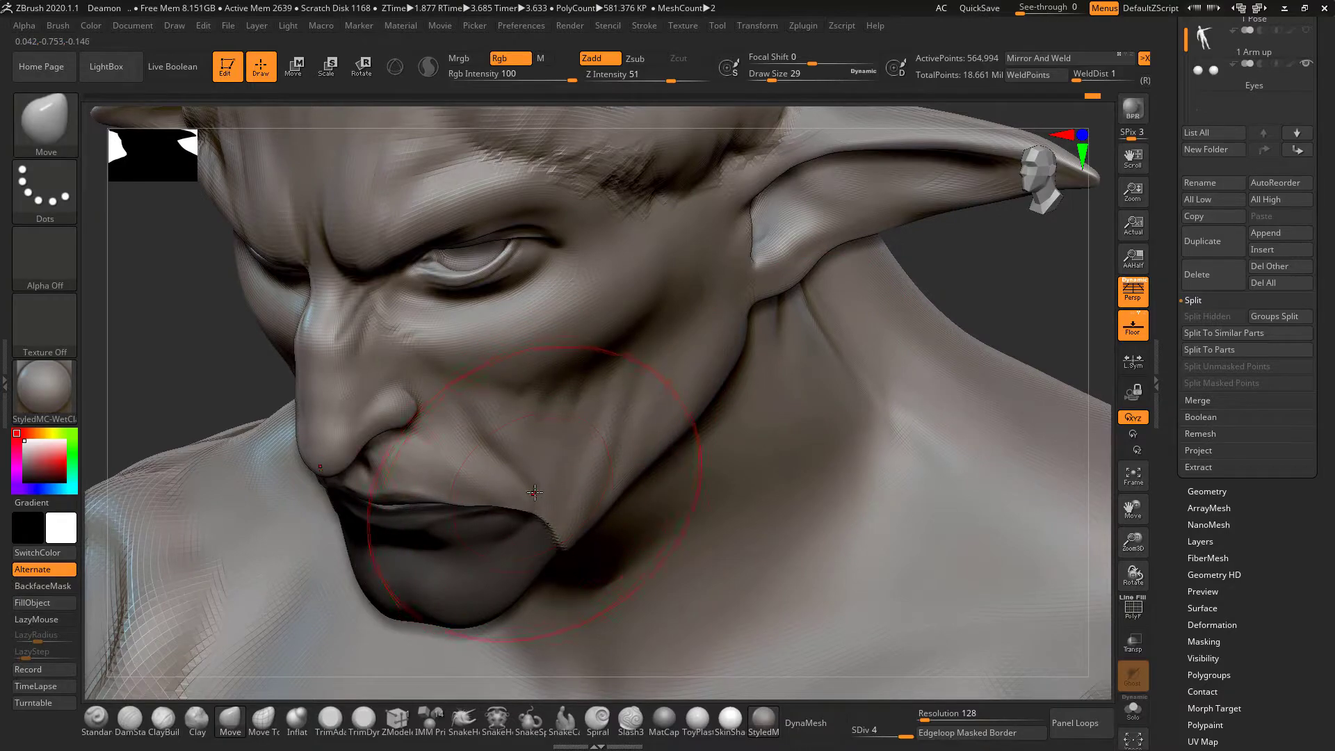
key(ctrl+z)
key(ctrl+z)
drag(928, 278, 1068, 233)
drag(458, 480, 456, 474)
key(ctrl+z)
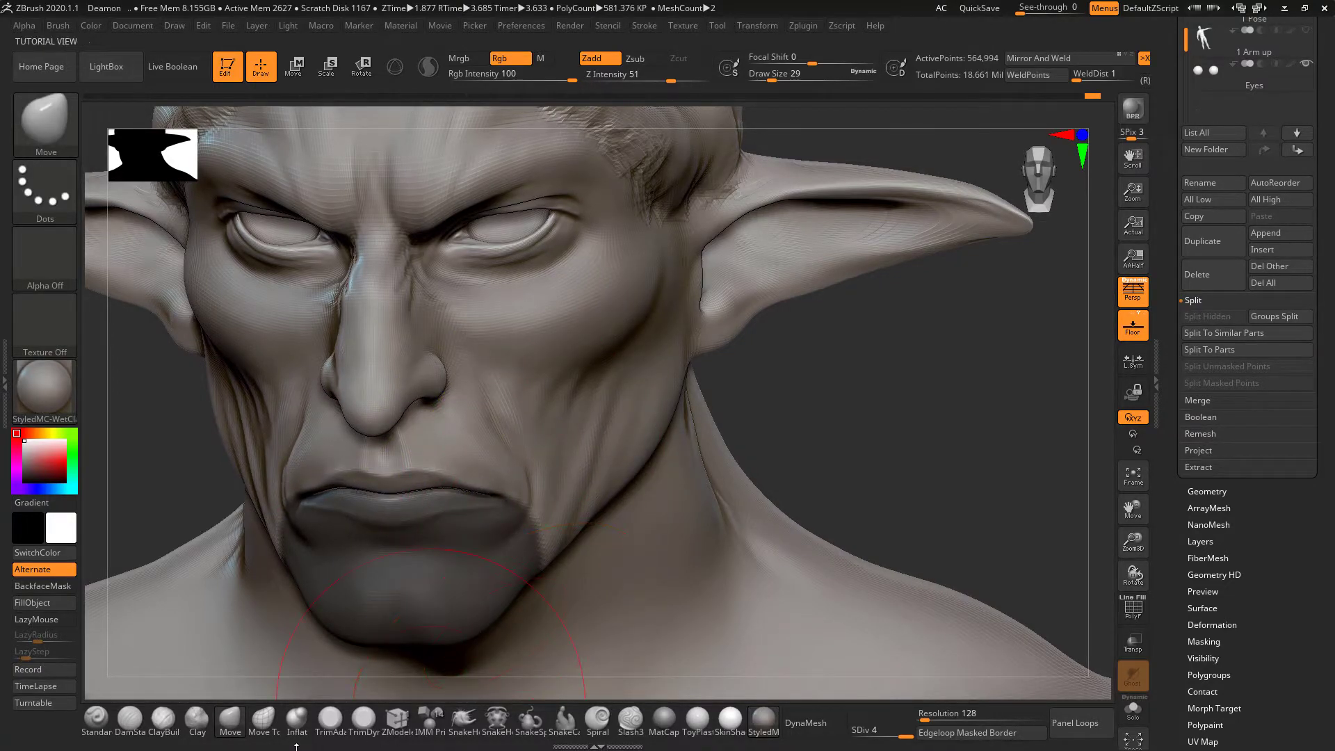
Inflate the skin along the edge of the chin mask with the Inflat brush and smooth it.
click(303, 739)
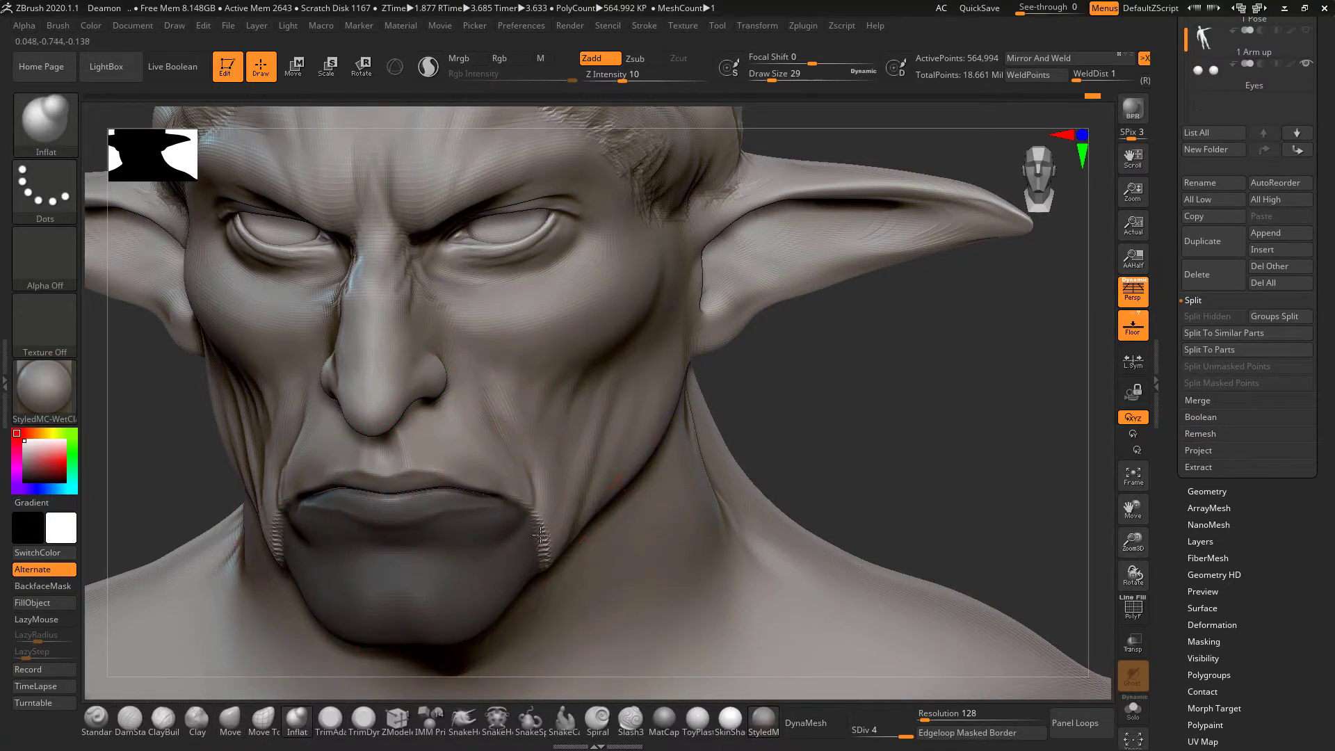
mouse_move(574, 515)
shift+mouse_down()
mouse_move(557, 530)
mouse_move(558, 506)
mouse_move(556, 546)
shift+mouse_up()
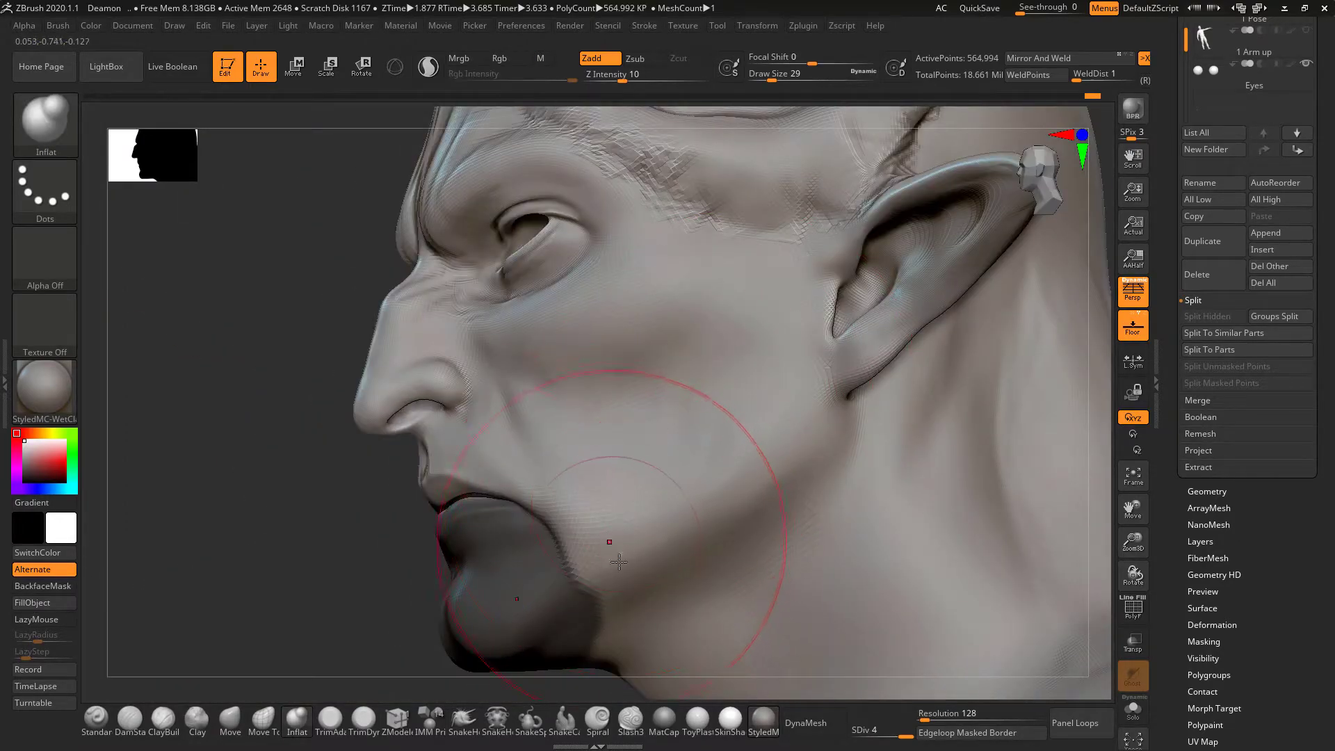
key(shift)
Clear the chin mask and smooth the transition between the chin and the jaw.
ctrl+drag(300, 595, 337, 653)
drag(298, 619, 501, 611)
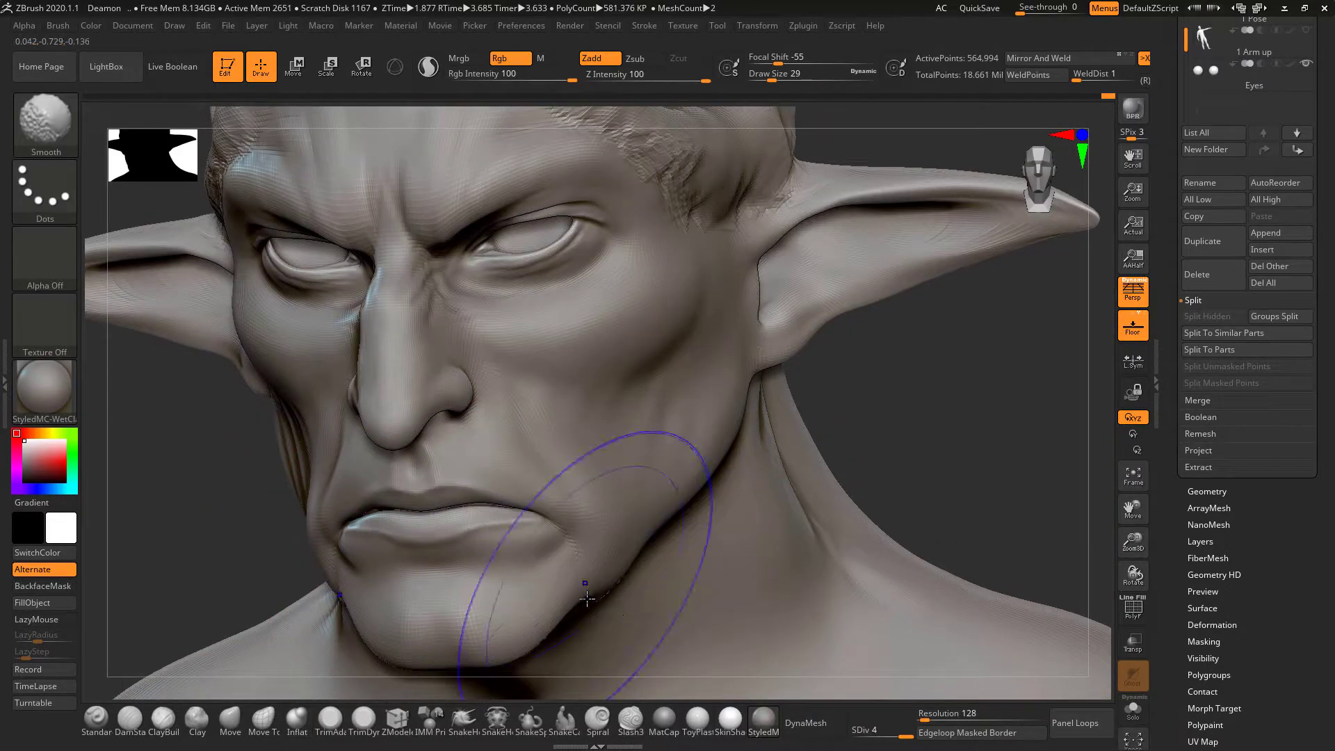
mouse_move(900, 410)
shift+mouse_down()
mouse_move(912, 405)
mouse_move(837, 399)
mouse_move(843, 362)
shift+mouse_up()
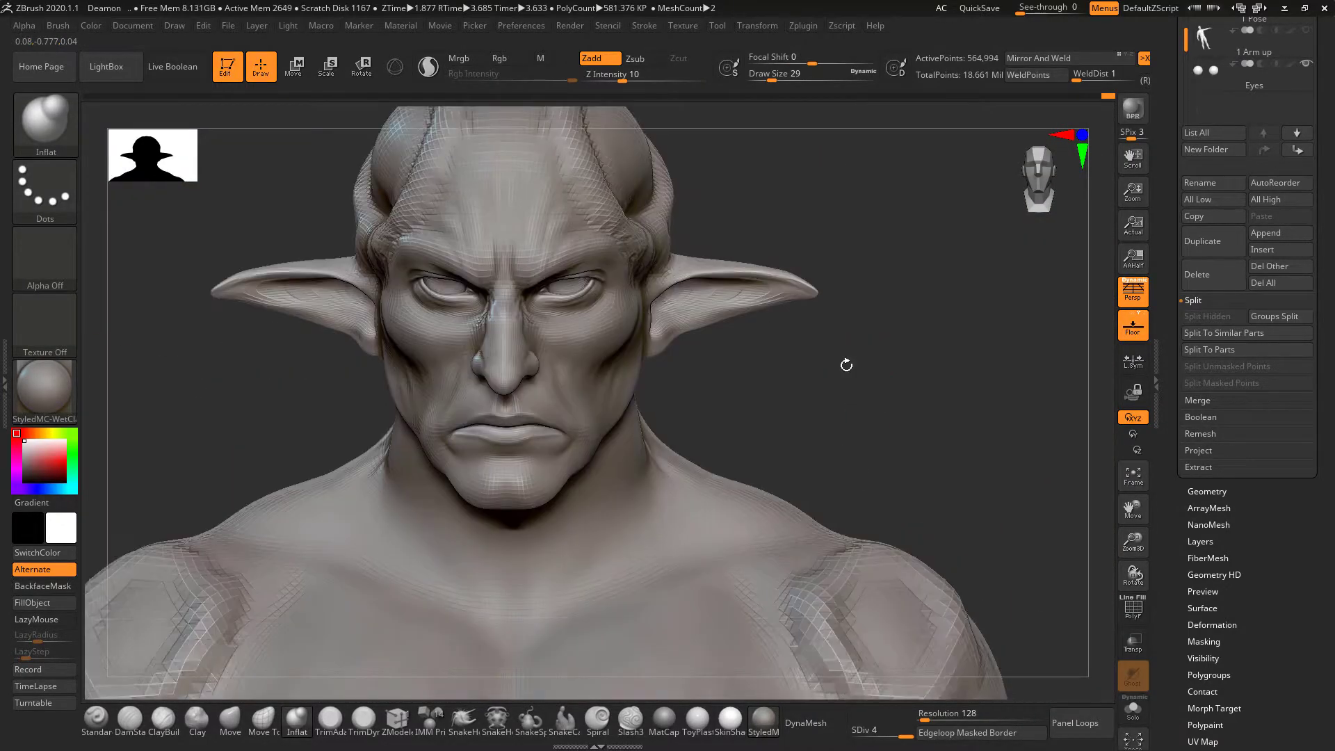
alt+drag(876, 423, 943, 473)
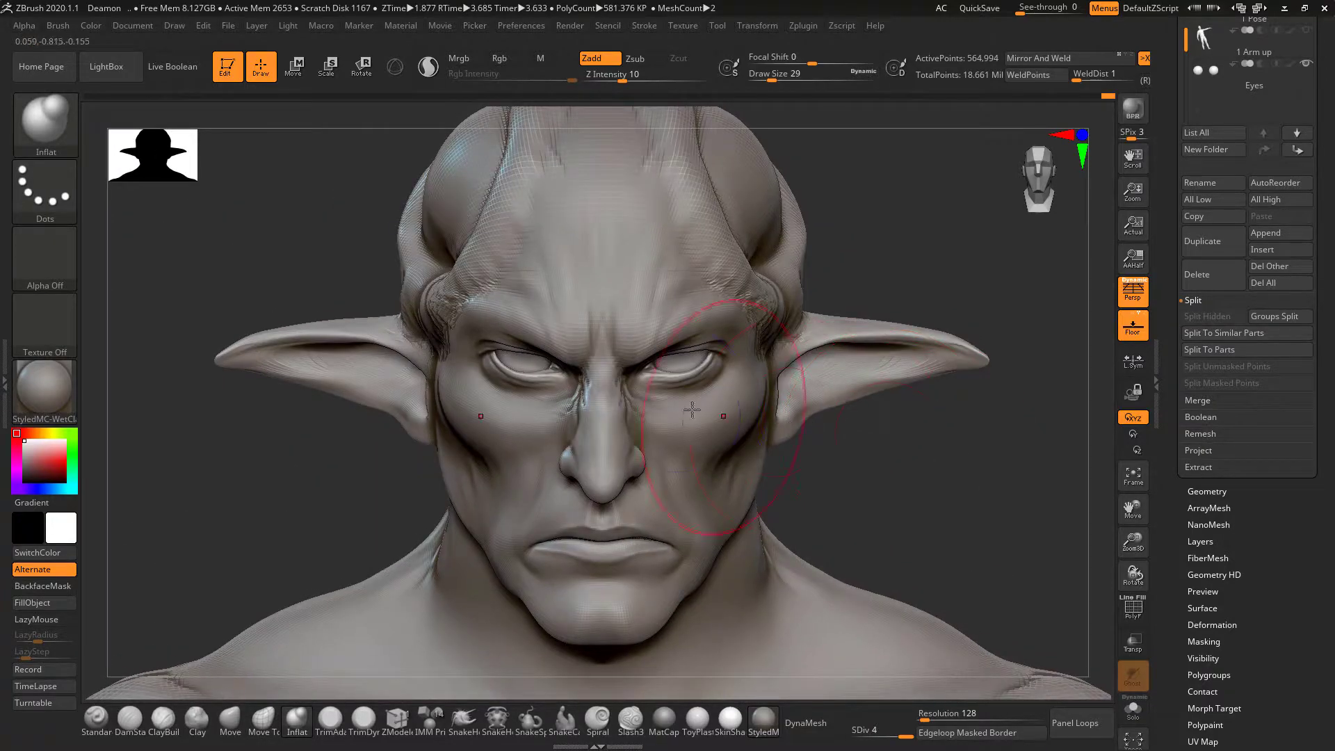
Set the brush draw size to 20 and frame the head and shoulders from the front.
key(space)
drag(606, 403, 622, 411)
alt+drag(876, 427, 945, 447)
mouse_move(906, 237)
alt+mouse_down()
mouse_move(890, 244)
mouse_move(904, 245)
alt+mouse_up()
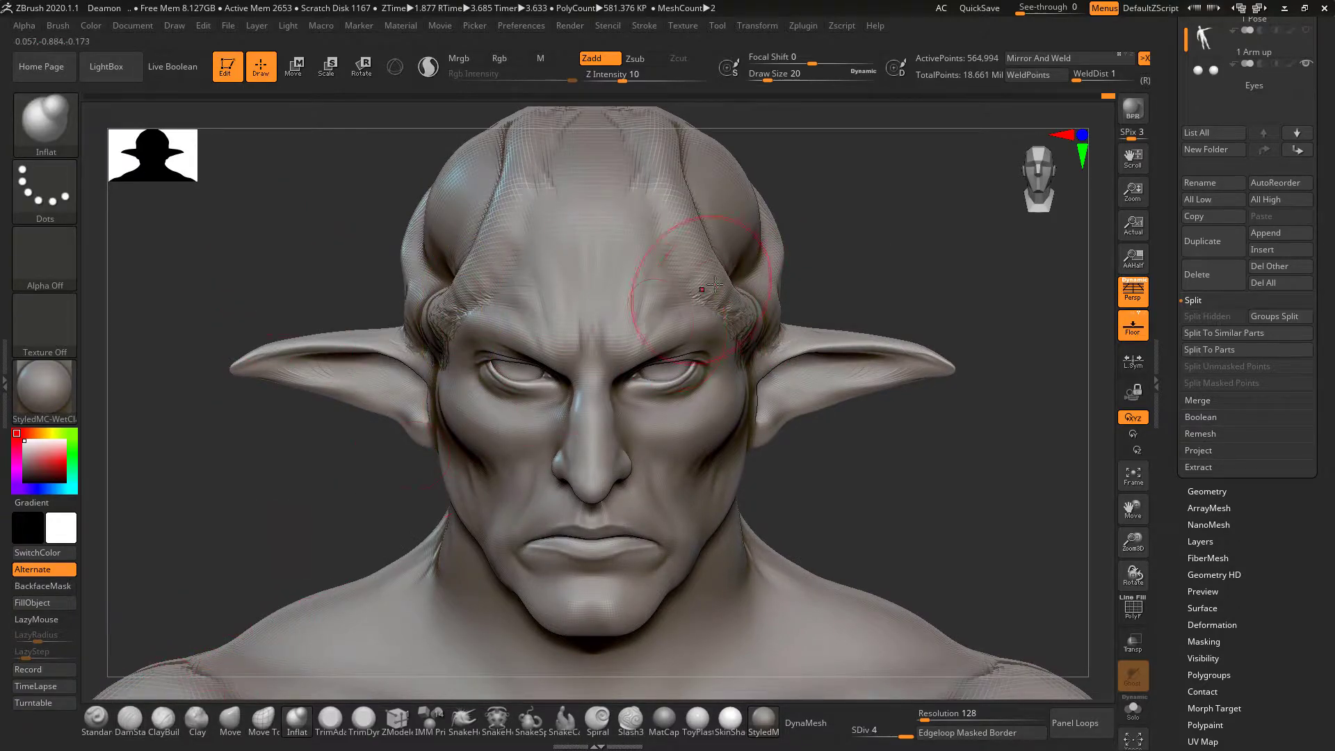
Mask the upper part of the head, from forehead to nose, with the MaskCircle brush.
key(ctrl)
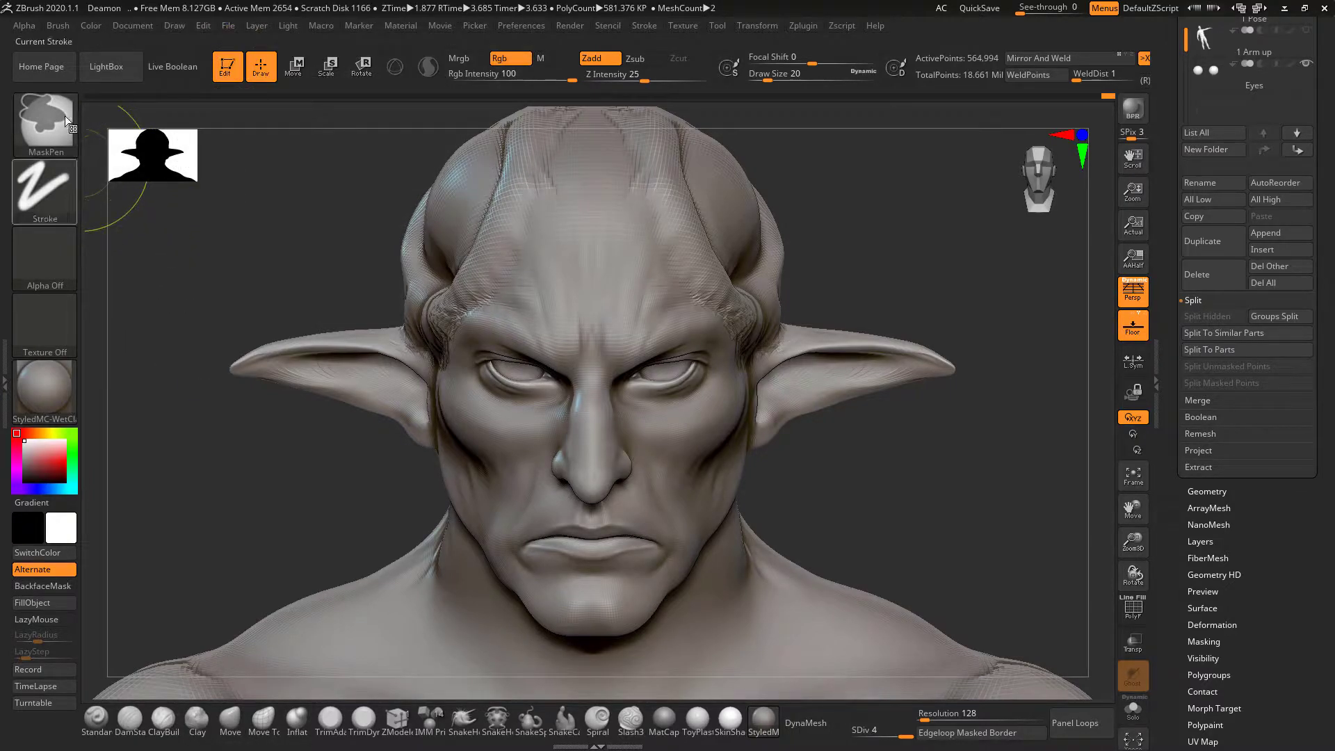
click(46, 118)
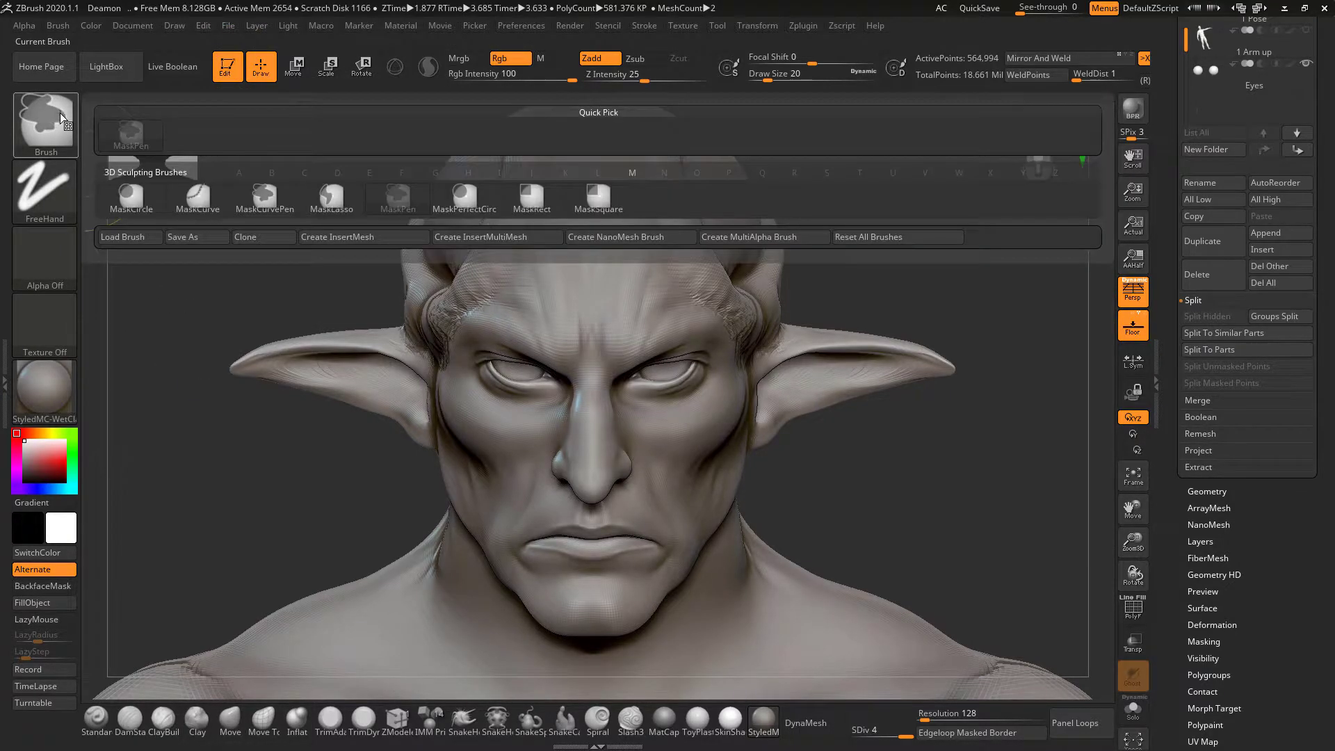
mouse_move(144, 203)
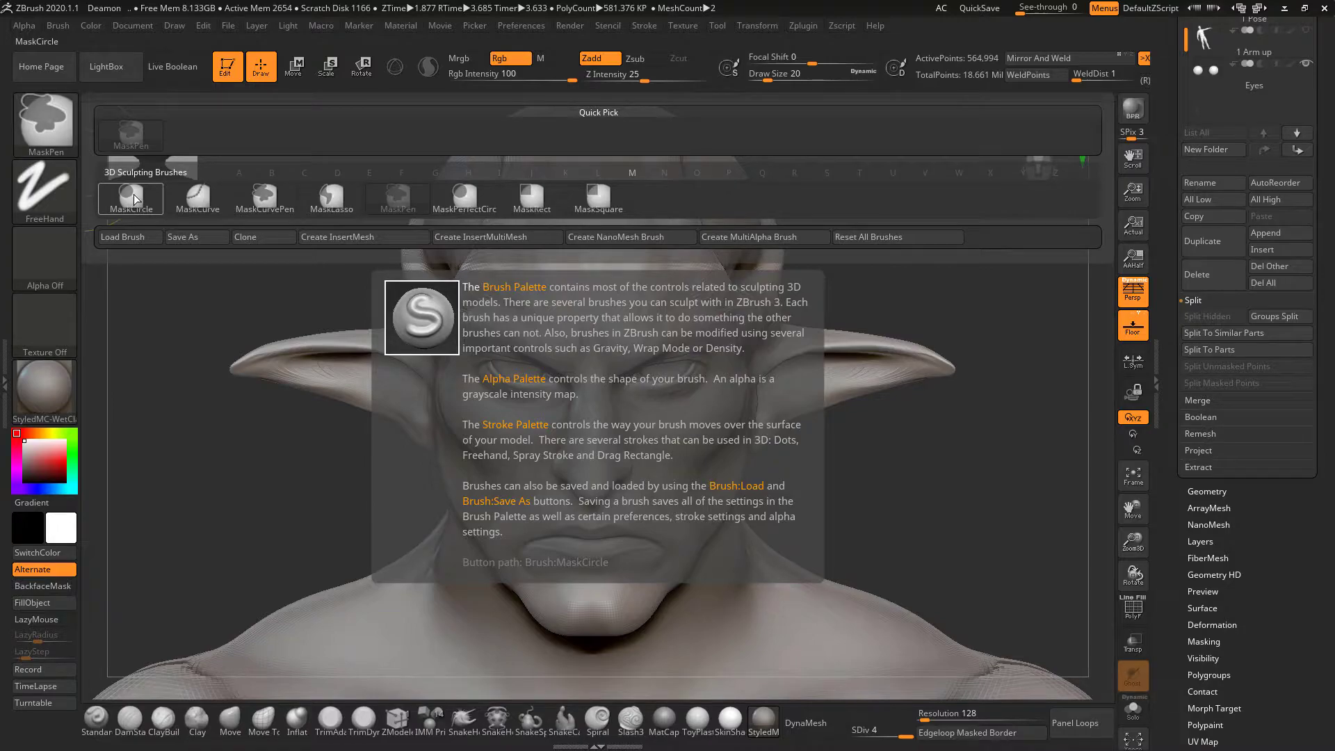
click(134, 193)
drag(806, 175, 466, 497)
alt+drag(915, 477, 774, 392)
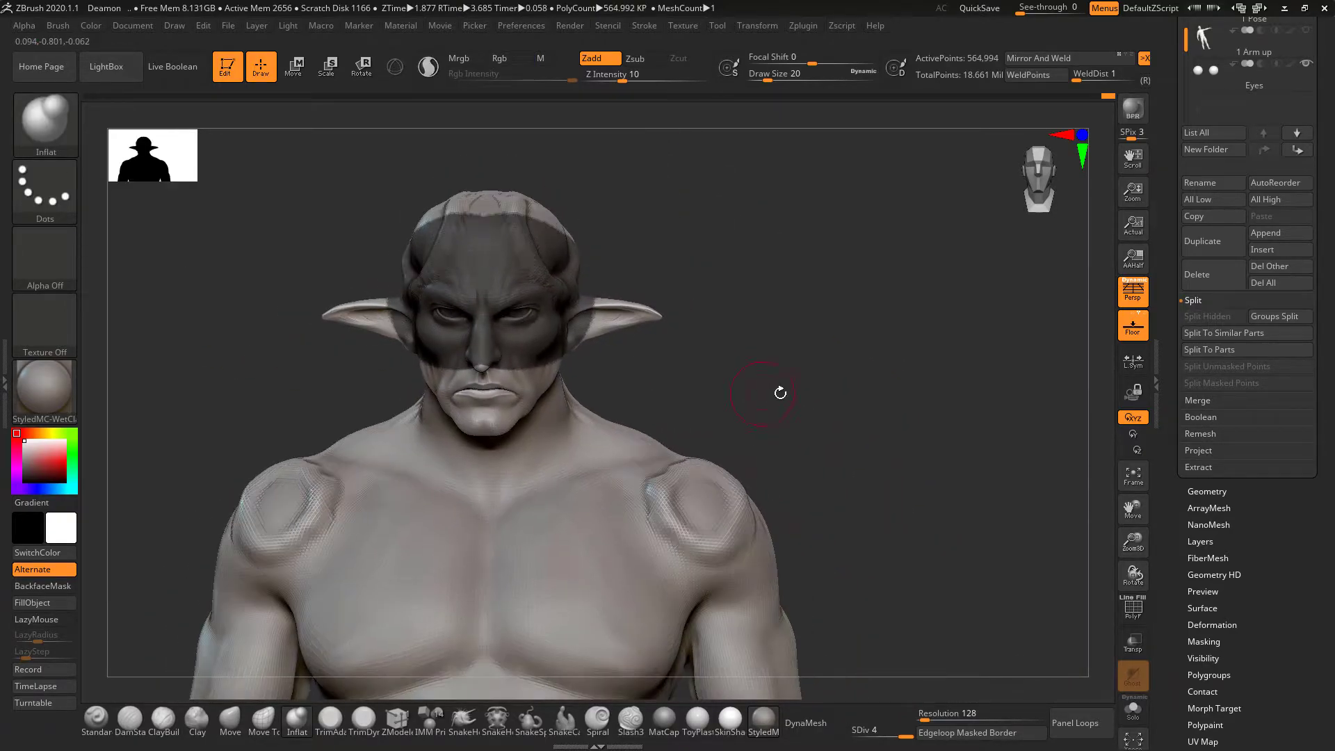
Clear the head mask, then try MaskCircle masks over the shoulders and upper arms and undo each one.
ctrl+drag(802, 452, 795, 456)
ctrl+drag(829, 404, 675, 551)
key(ctrl+z)
ctrl+drag(697, 410, 664, 552)
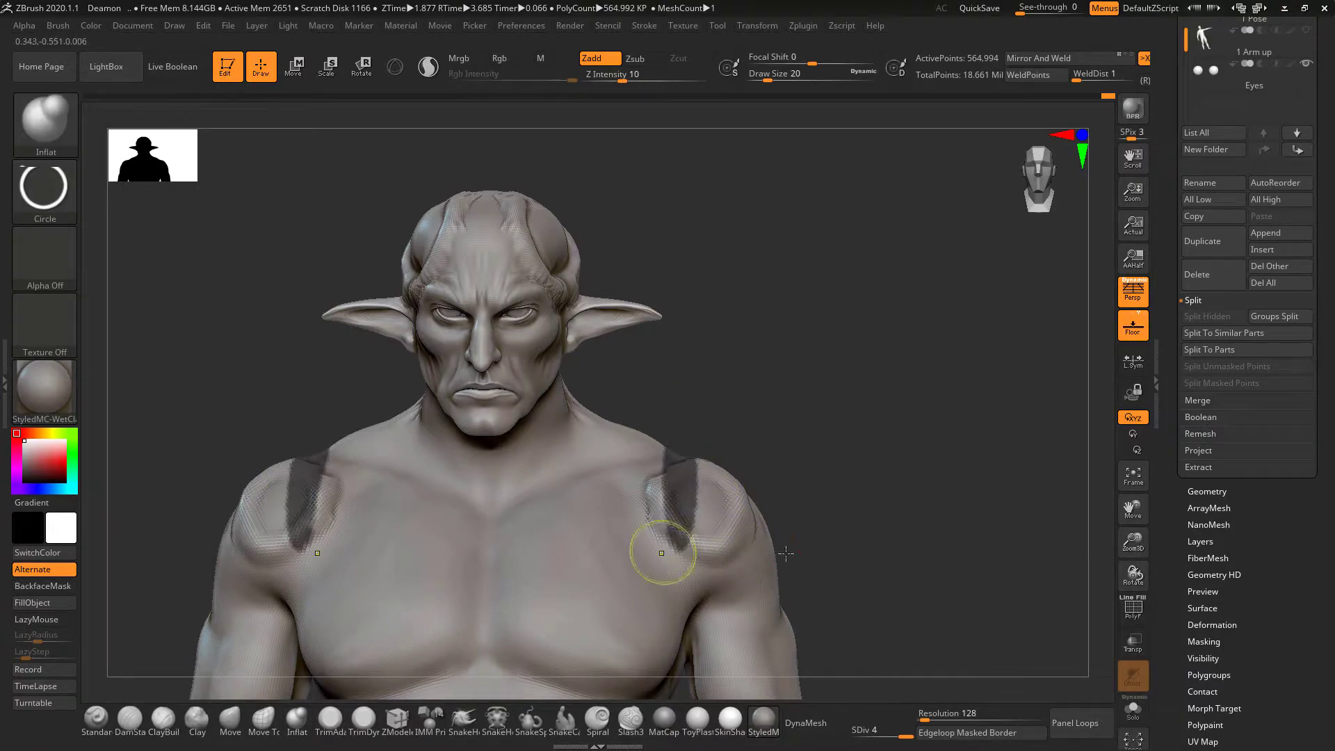
key(ctrl+z)
ctrl+drag(846, 484, 714, 670)
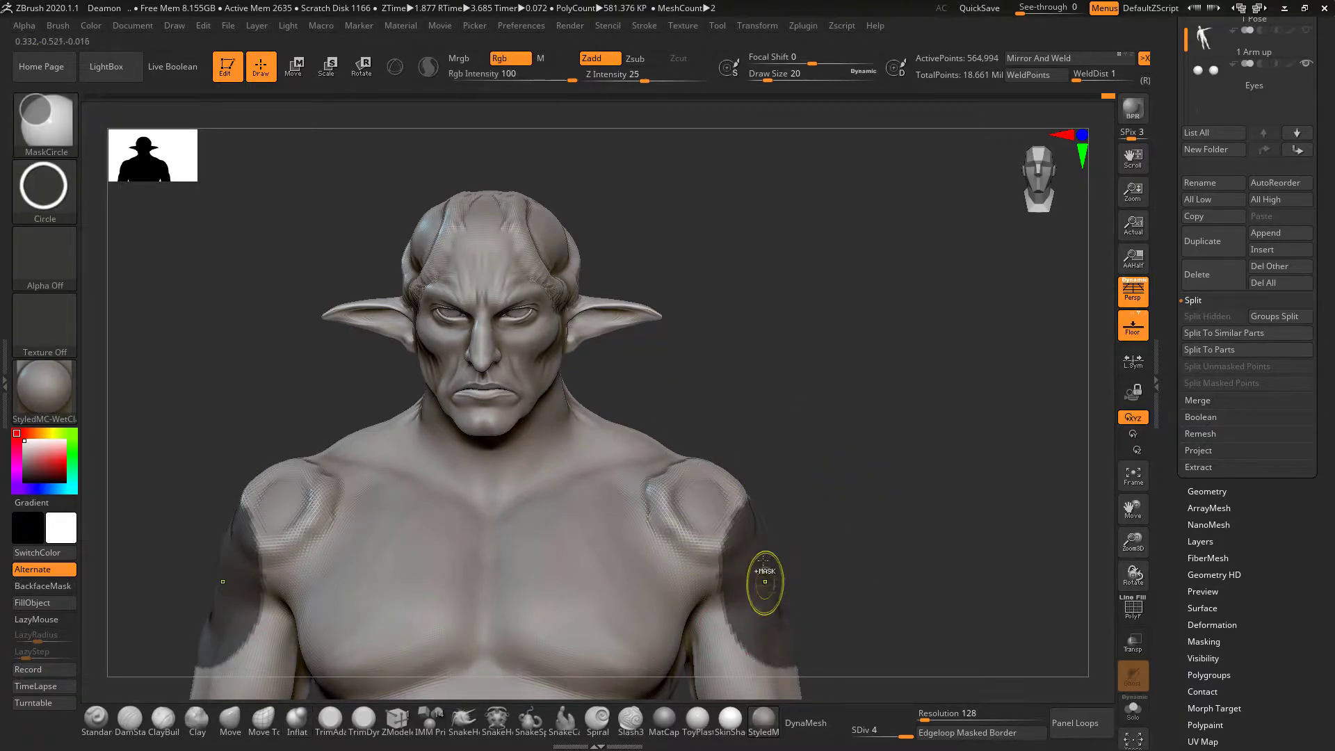
key(ctrl+z)
Select the MaskCurve brush, try a curved mask around the shoulder and upper arm, and clear it.
ctrl+click(48, 123)
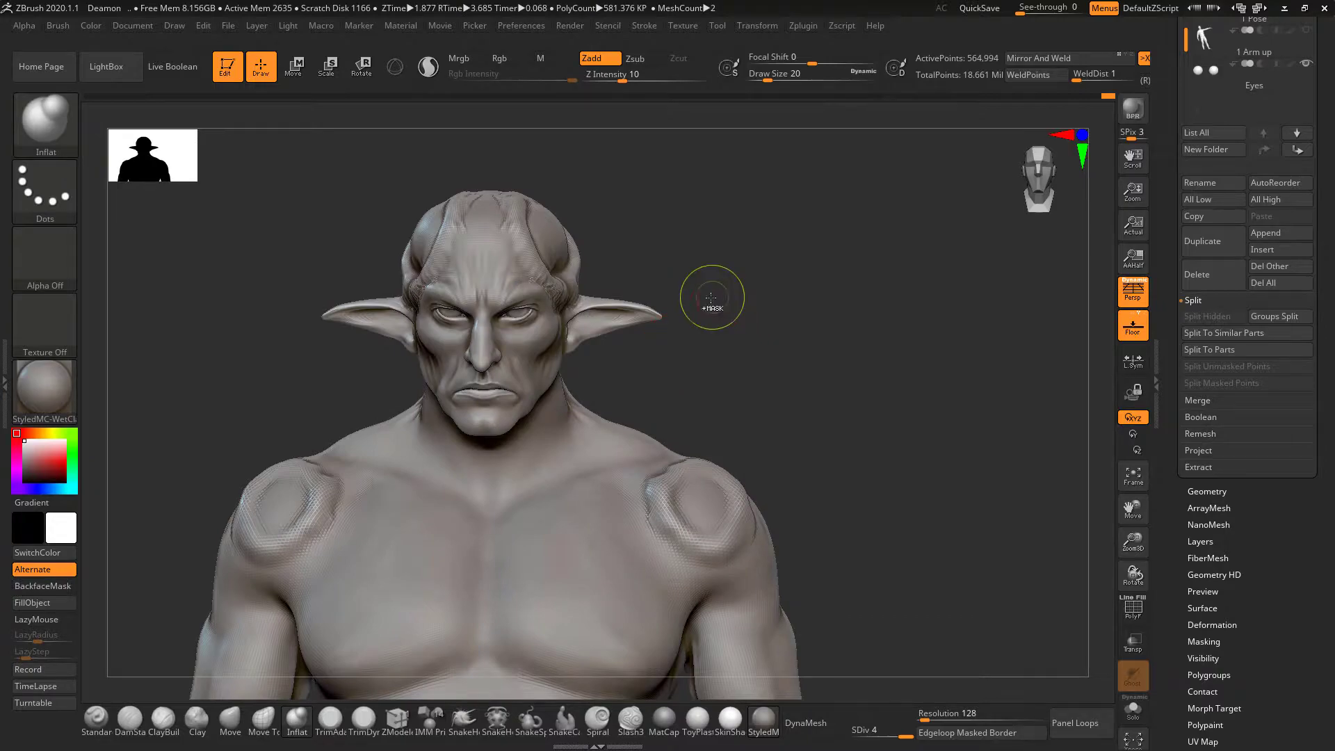
key(ctrl)
mouse_move(658, 468)
ctrl+mouse_down()
mouse_move(634, 487)
mouse_move(687, 595)
ctrl+mouse_up()
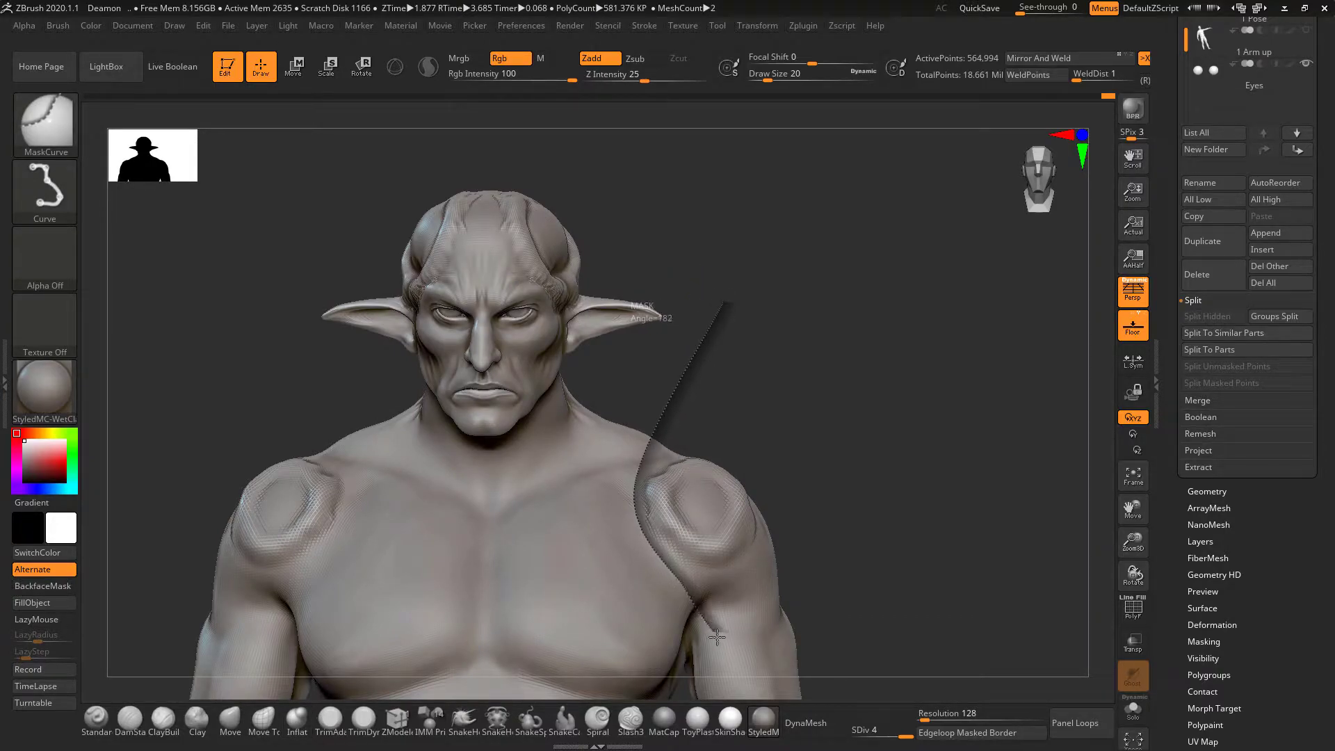
mouse_move(863, 630)
ctrl+mouse_down()
mouse_move(860, 534)
mouse_move(779, 402)
ctrl+mouse_up()
ctrl+drag(735, 335, 735, 320)
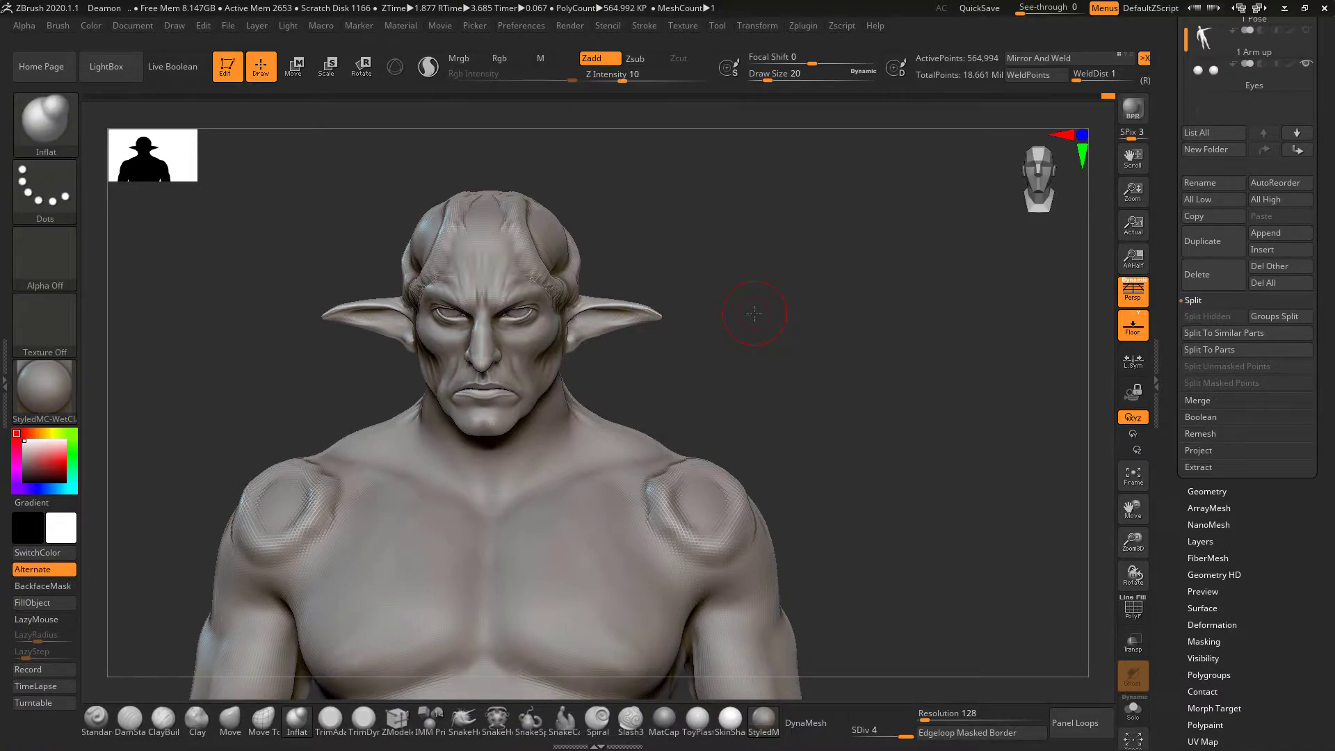
Try bending MaskCurve lines around the shoulder cap and undo the resulting mask across the chest.
drag(725, 517, 718, 532)
drag(835, 445, 793, 439)
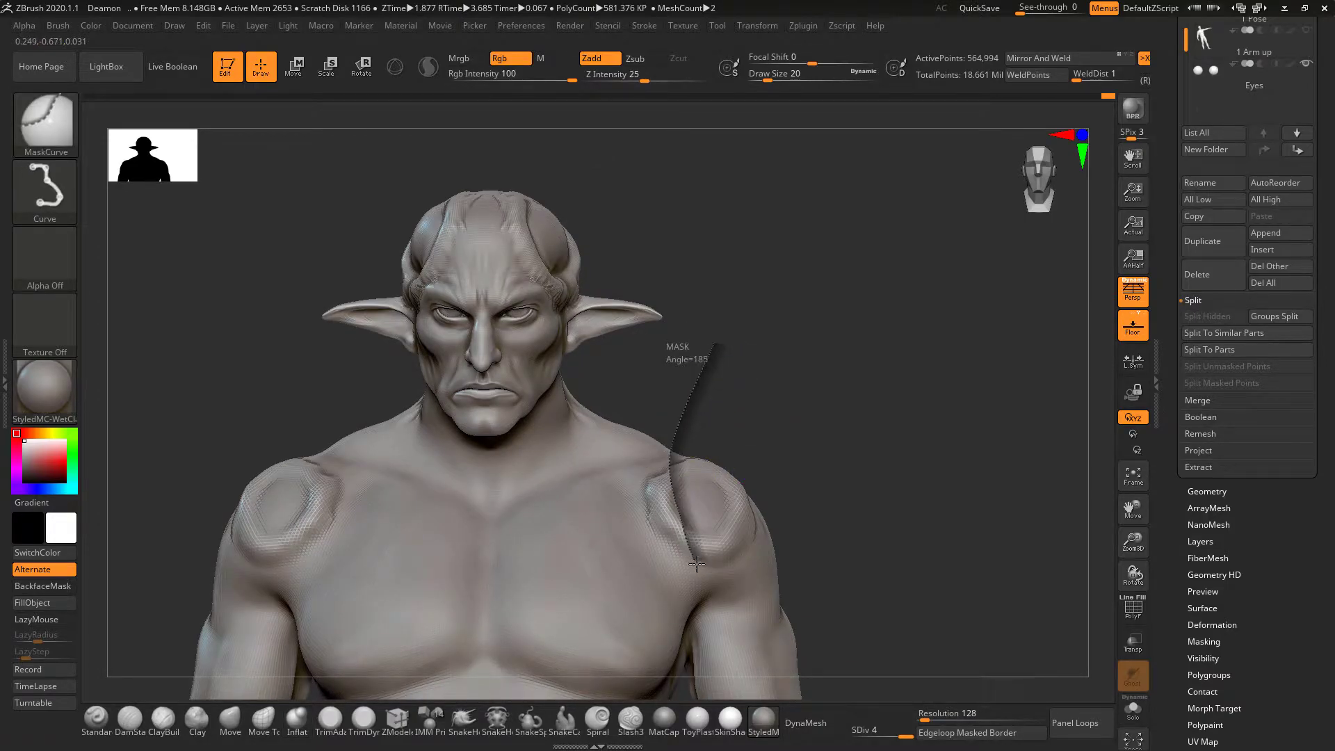
mouse_move(767, 549)
ctrl+mouse_down()
mouse_move(780, 447)
mouse_move(715, 341)
ctrl+mouse_up()
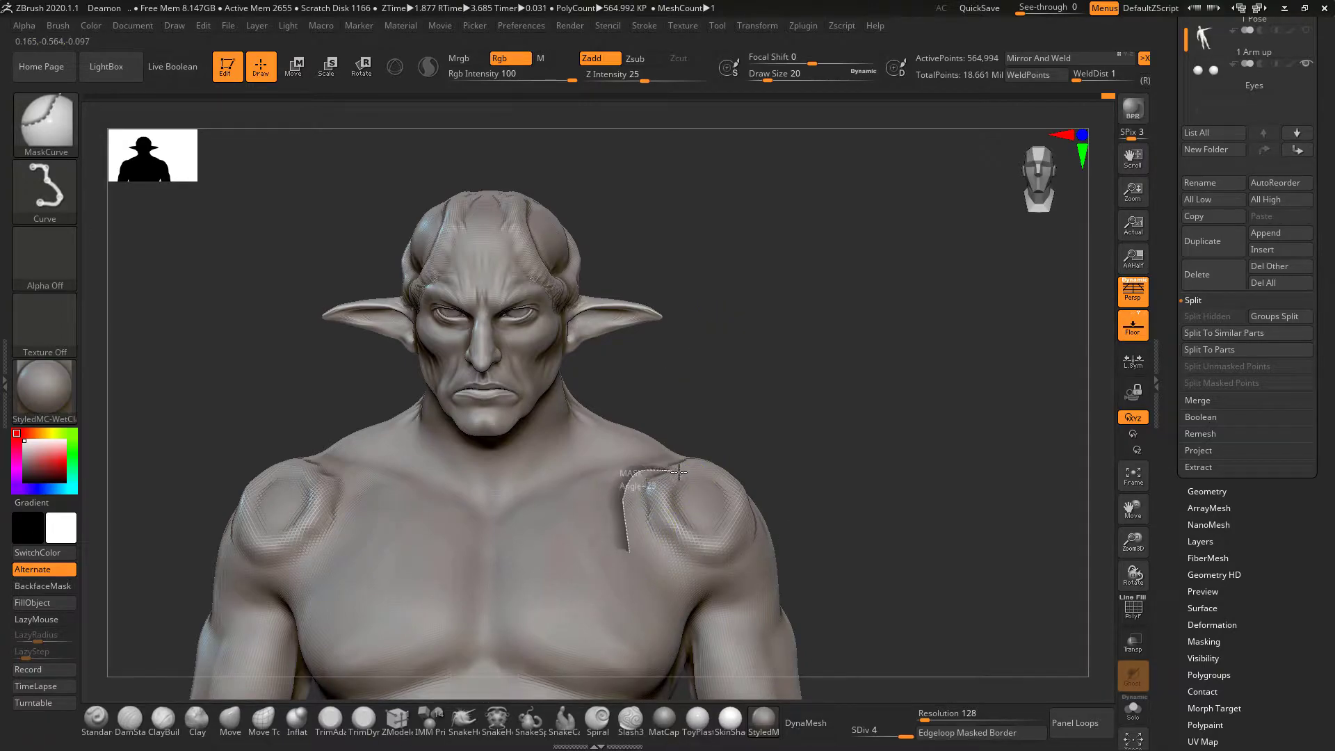
mouse_move(702, 566)
ctrl+mouse_down()
mouse_move(653, 584)
mouse_move(626, 529)
mouse_move(636, 501)
ctrl+mouse_up()
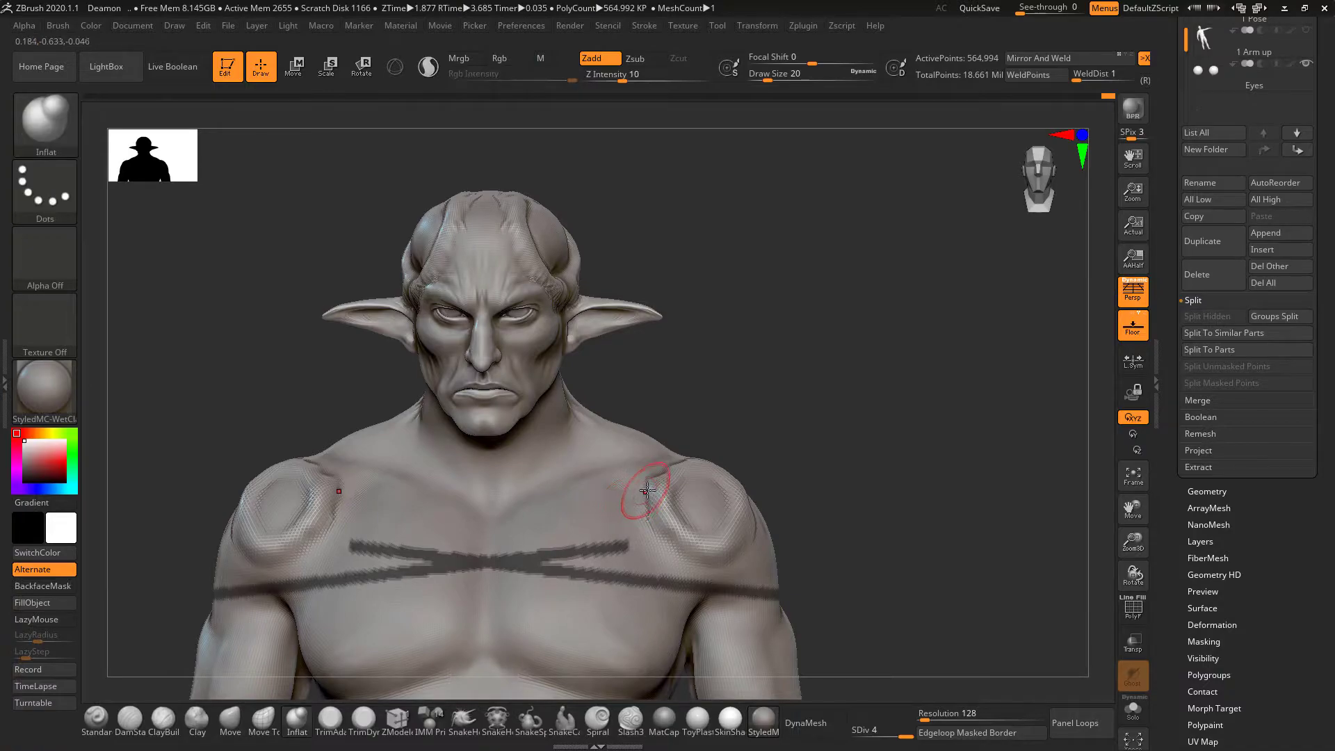
key(ctrl+z)
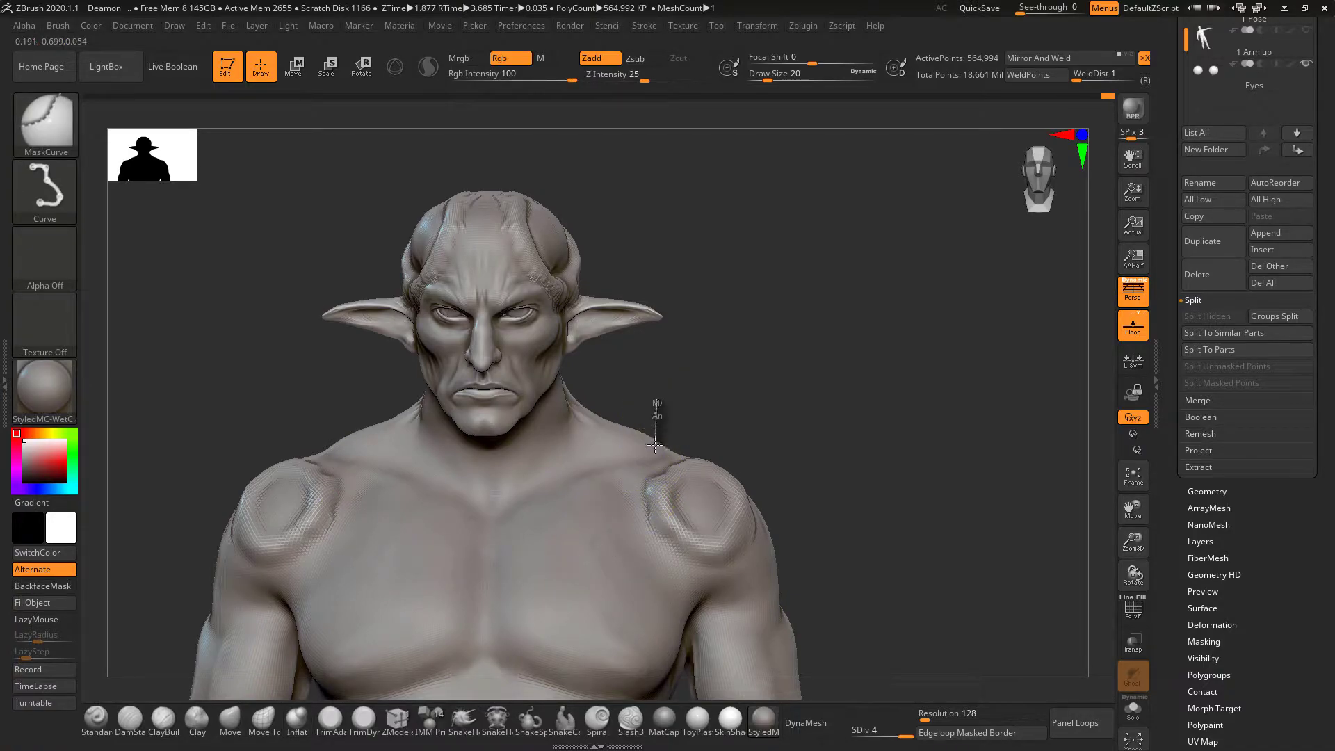
Mask both forearms from the elbow down with the MaskCurve brush.
mouse_move(804, 531)
ctrl+mouse_down()
mouse_move(865, 453)
mouse_move(811, 444)
mouse_move(852, 465)
mouse_move(771, 322)
mouse_move(793, 399)
mouse_move(813, 375)
mouse_move(781, 350)
ctrl+mouse_up()
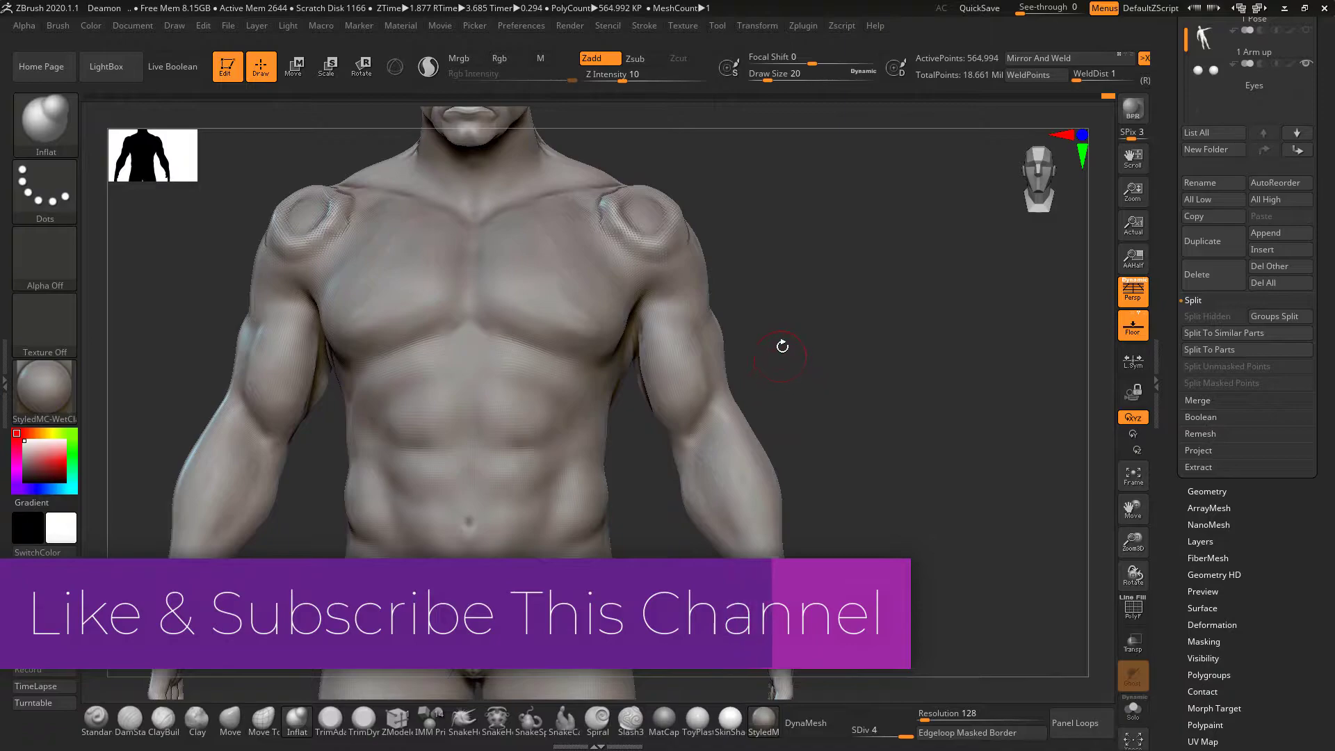
ctrl+drag(796, 305, 719, 411)
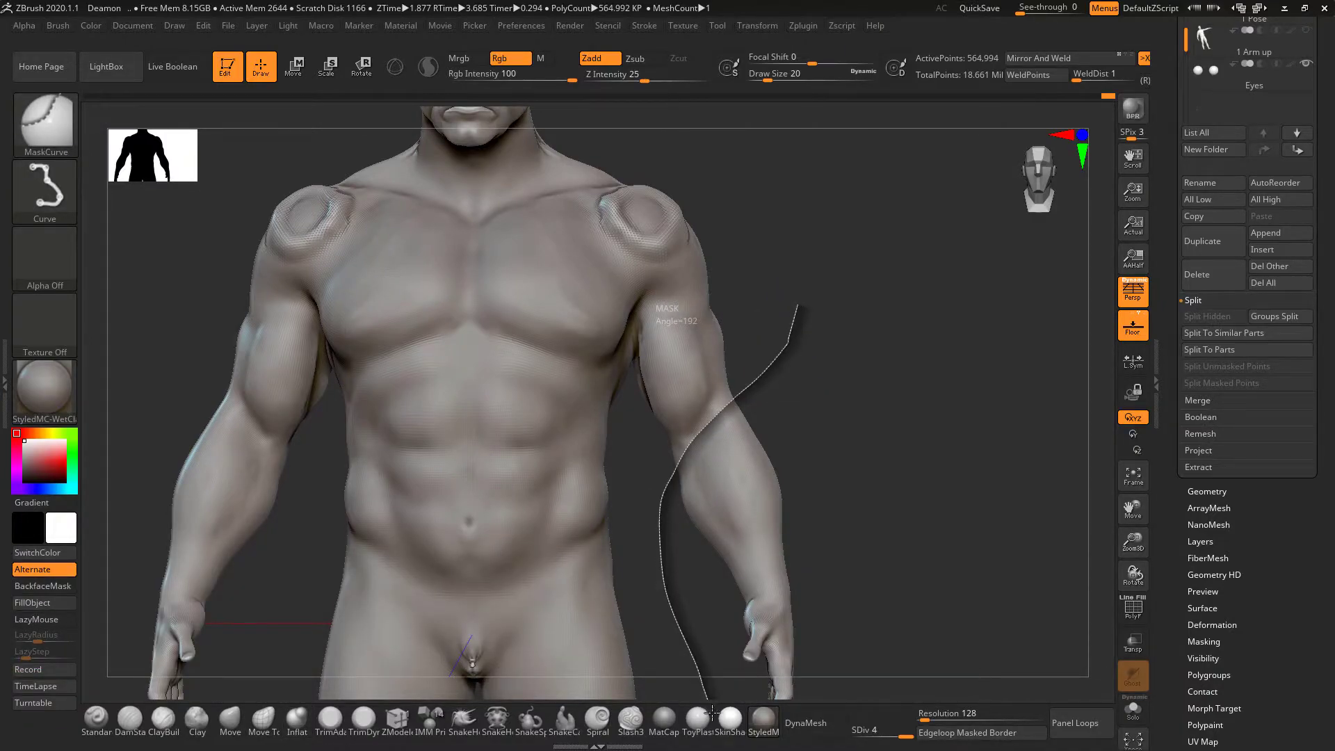
mouse_move(722, 540)
ctrl+mouse_down()
mouse_move(834, 366)
mouse_move(795, 363)
mouse_move(806, 347)
mouse_move(830, 362)
mouse_move(782, 300)
mouse_move(799, 313)
mouse_move(750, 342)
mouse_move(828, 306)
mouse_move(804, 323)
mouse_move(816, 350)
mouse_move(795, 294)
mouse_move(807, 345)
mouse_move(767, 381)
mouse_move(799, 358)
mouse_move(775, 388)
mouse_move(798, 313)
mouse_move(826, 378)
mouse_move(816, 355)
ctrl+mouse_up()
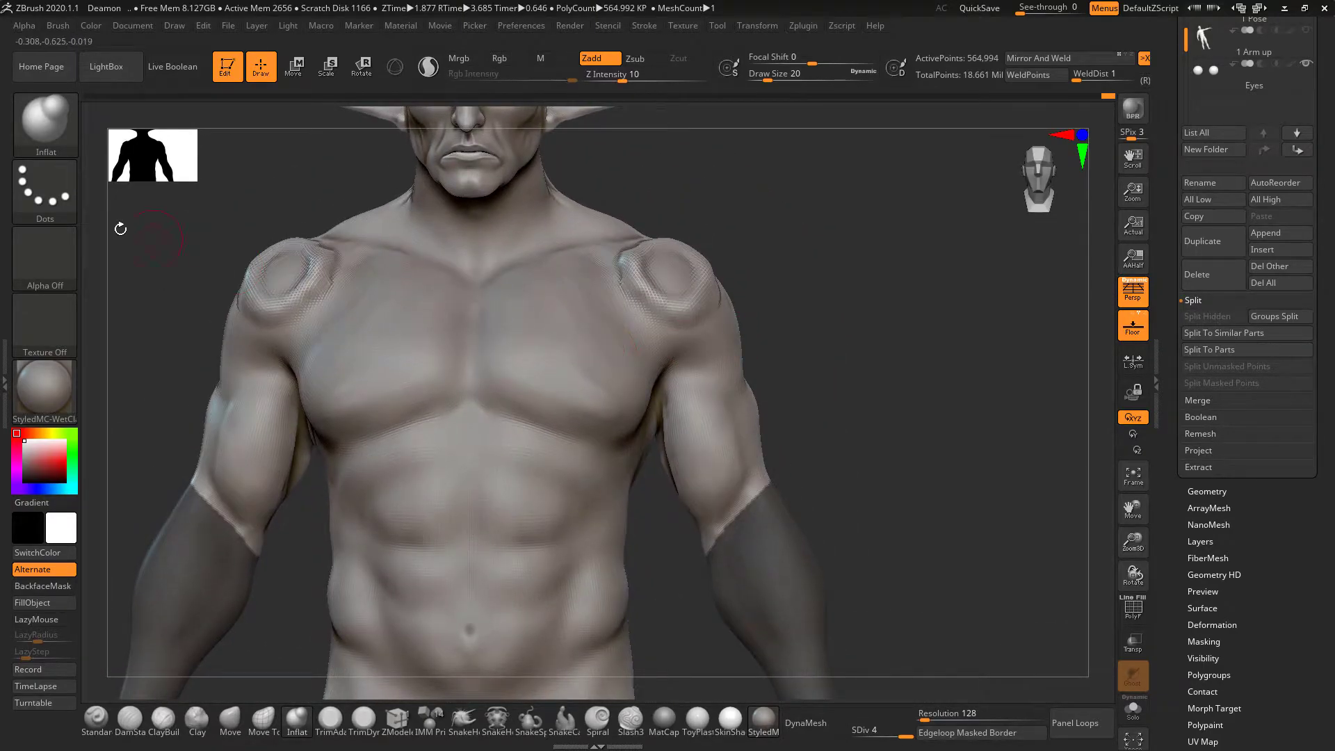
Select the MaskCurvePen brush, clear the forearm mask, and try a rectangular mask across the forearms before undoing it.
key(ctrl)
click(41, 124)
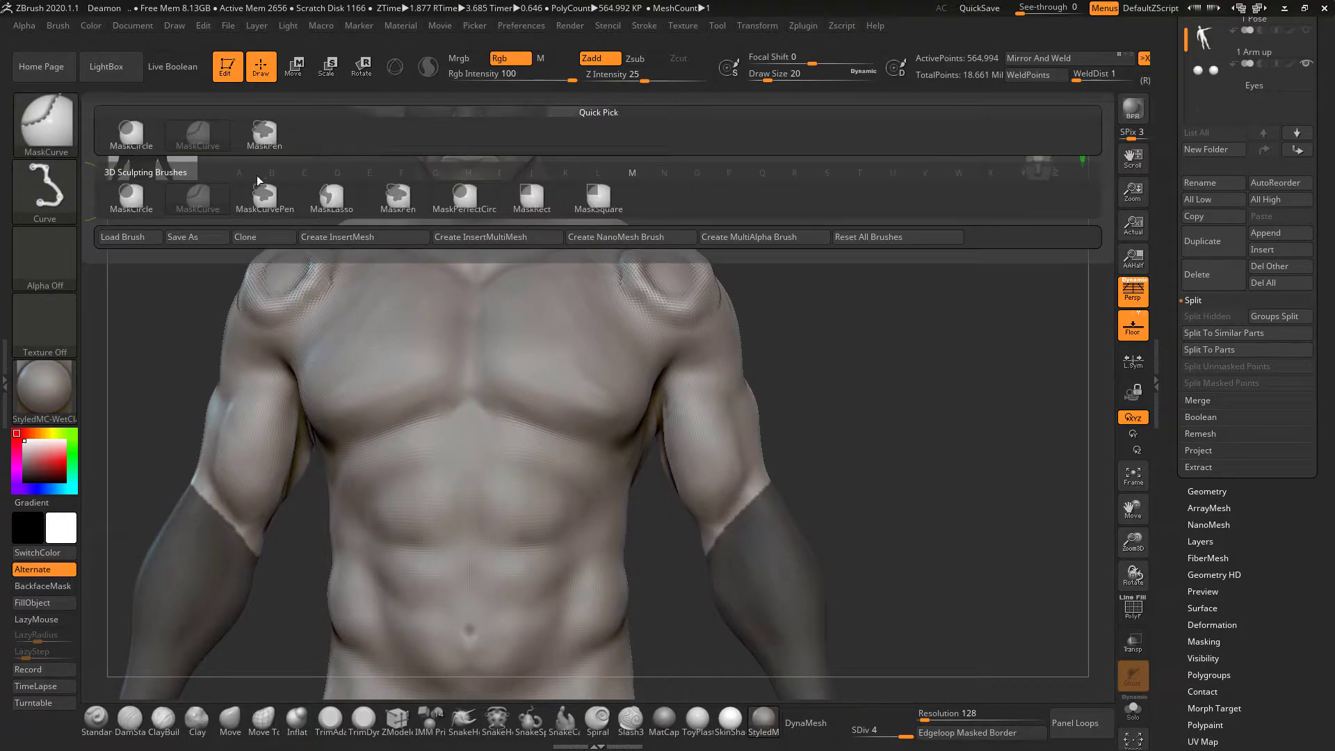
click(266, 196)
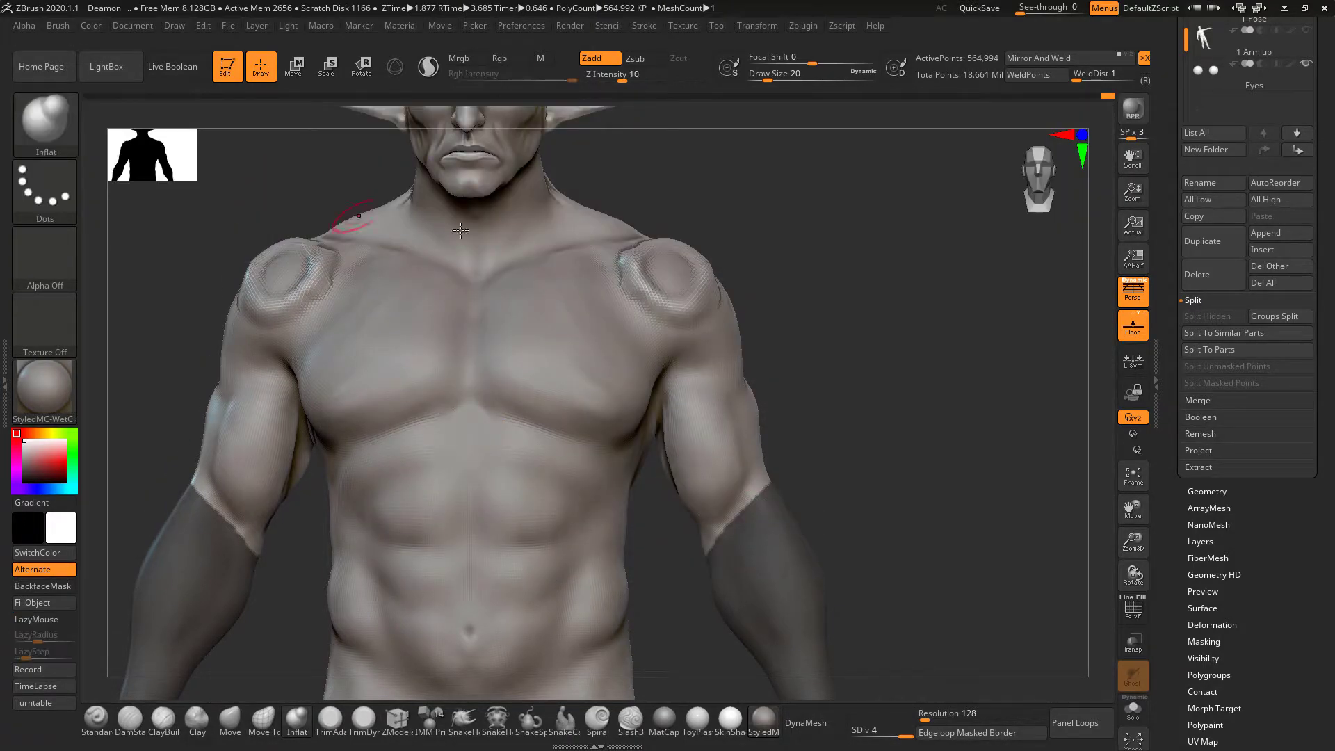
ctrl+click(846, 416)
mouse_move(800, 441)
ctrl+mouse_down()
mouse_move(742, 521)
mouse_move(691, 641)
mouse_move(718, 644)
ctrl+mouse_up()
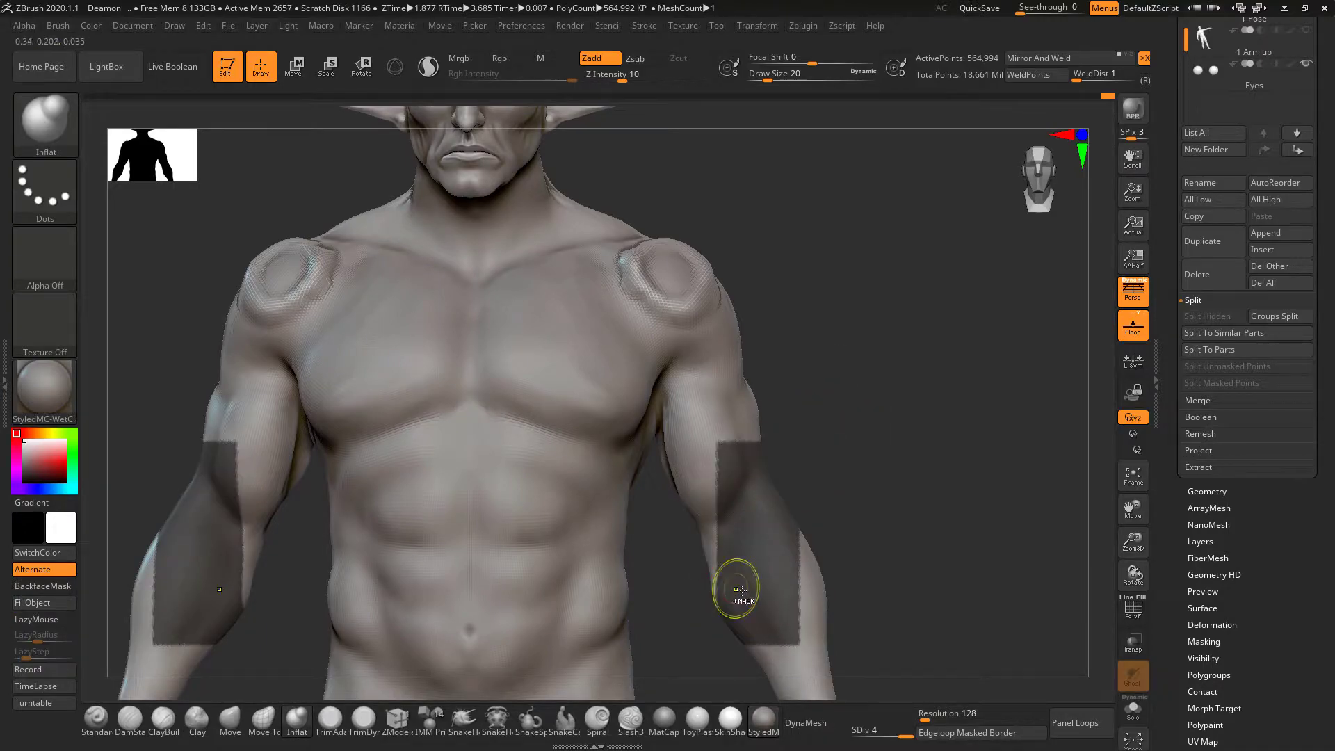
key(ctrl+z)
Switch the masking brush to MaskLasso and frame the figure from head to thighs.
click(39, 124)
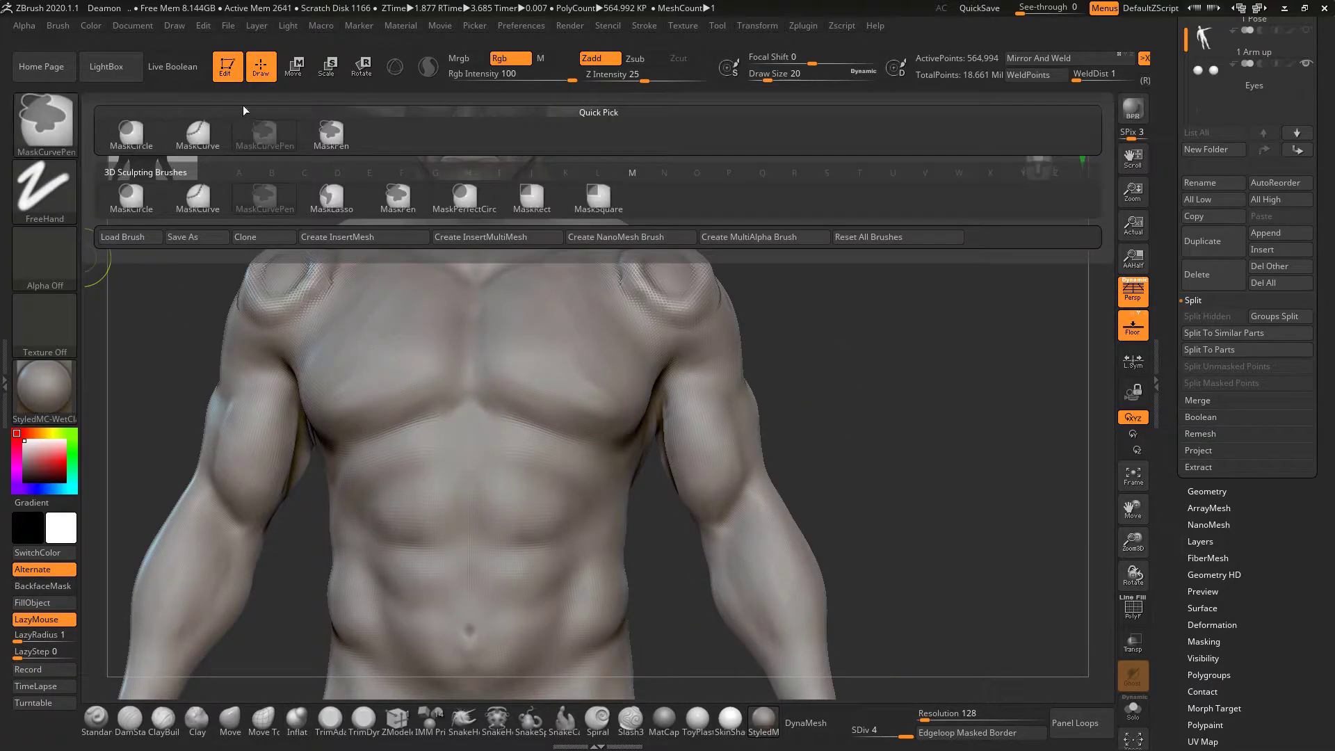
click(257, 206)
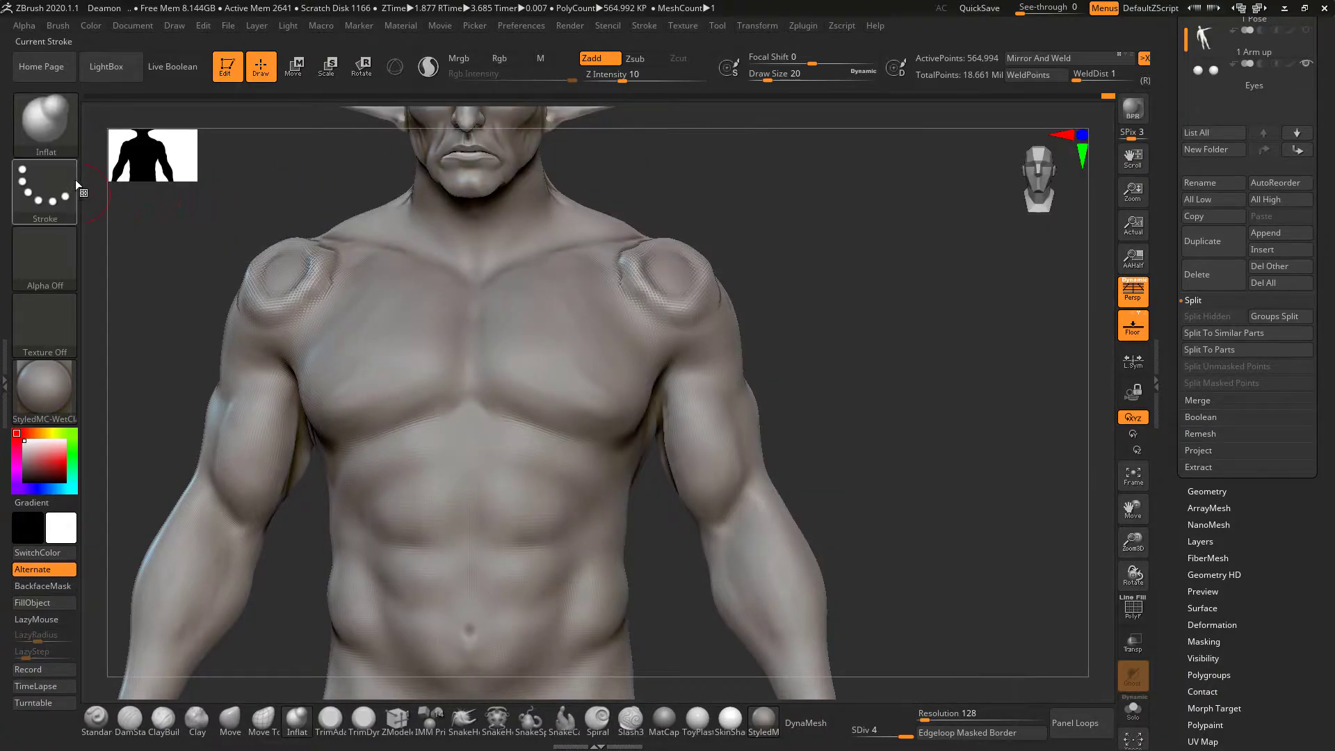
click(44, 115)
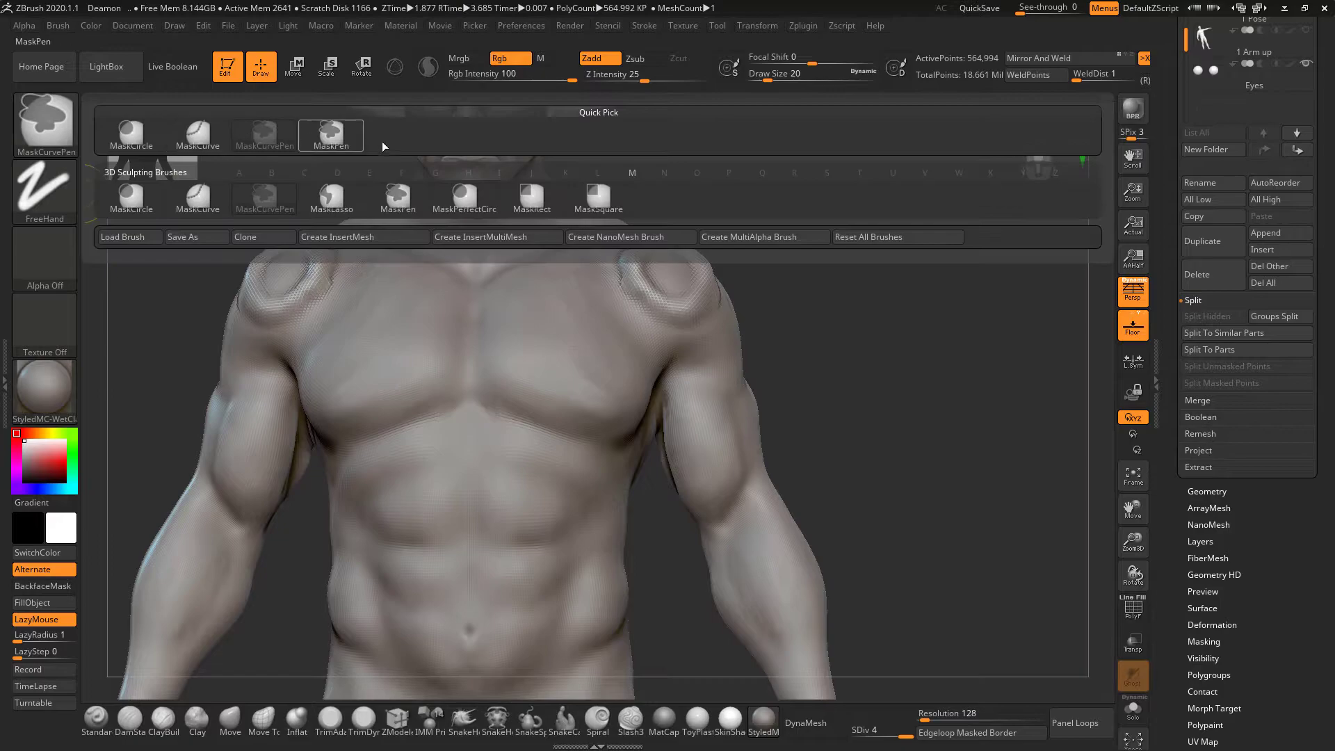
click(340, 199)
alt+drag(753, 296, 852, 315)
Try several freeform lasso masks on the arms, removing each one again.
mouse_move(717, 446)
ctrl+mouse_down()
mouse_move(781, 516)
mouse_move(786, 369)
mouse_move(804, 353)
ctrl+mouse_up()
key(ctrl+z)
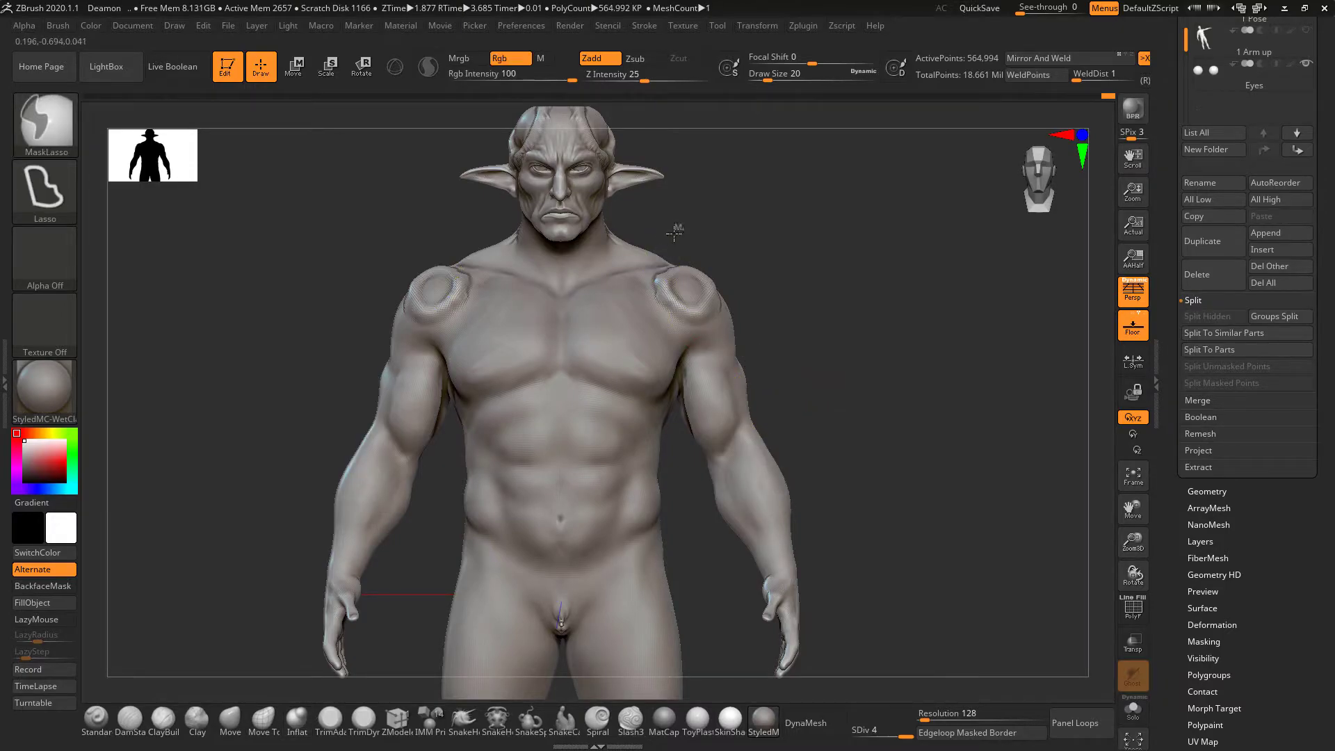
mouse_move(647, 360)
ctrl+mouse_down()
mouse_move(747, 383)
mouse_move(705, 247)
mouse_move(799, 304)
ctrl+mouse_up()
mouse_move(810, 206)
alt+right_down()
mouse_move(844, 230)
mouse_move(824, 202)
alt+right_up()
ctrl+drag(824, 202, 808, 342)
ctrl+drag(724, 473, 712, 559)
key(ctrl+z)
mouse_move(718, 479)
ctrl+mouse_down()
mouse_move(716, 582)
mouse_move(859, 546)
mouse_move(807, 281)
ctrl+mouse_up()
alt+right_drag(876, 370, 834, 340)
ctrl+drag(835, 340, 853, 331)
ctrl+right_drag(852, 331, 856, 348)
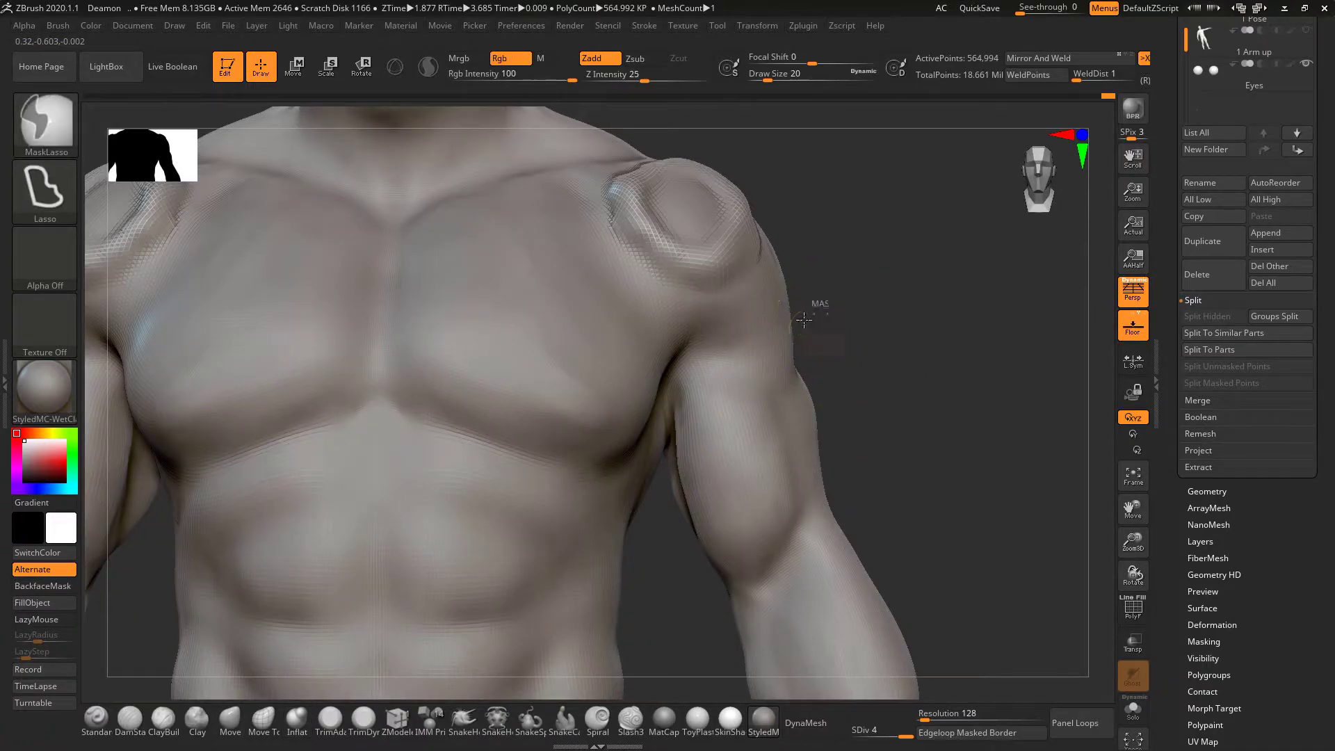
Mask both upper arms with a lasso between shoulder and elbow, then invert the mask so only they can be sculpted.
mouse_move(673, 425)
ctrl+mouse_down()
mouse_move(737, 497)
mouse_move(827, 512)
mouse_move(879, 322)
ctrl+mouse_up()
mouse_move(879, 322)
right_down()
mouse_move(785, 351)
mouse_move(851, 347)
right_up()
drag(851, 346, 894, 285)
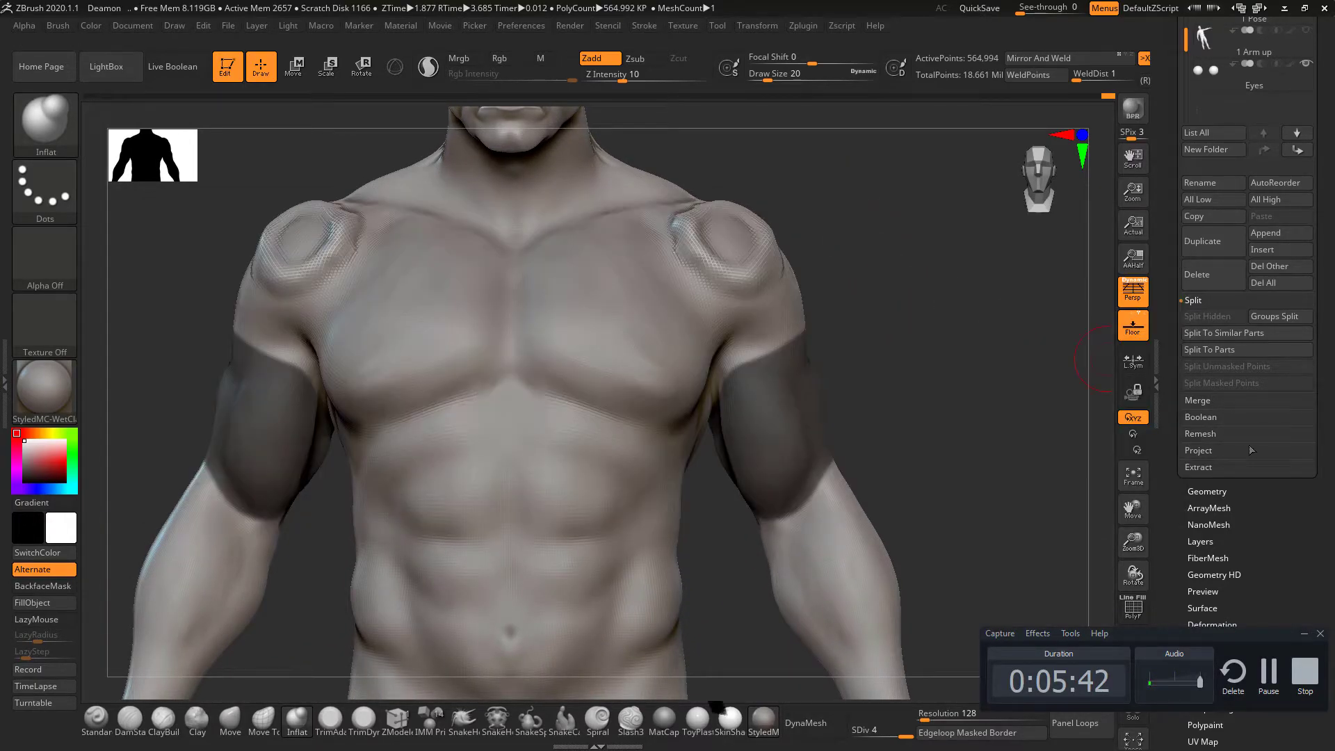
click(1298, 636)
drag(894, 382, 908, 248)
ctrl+click(922, 235)
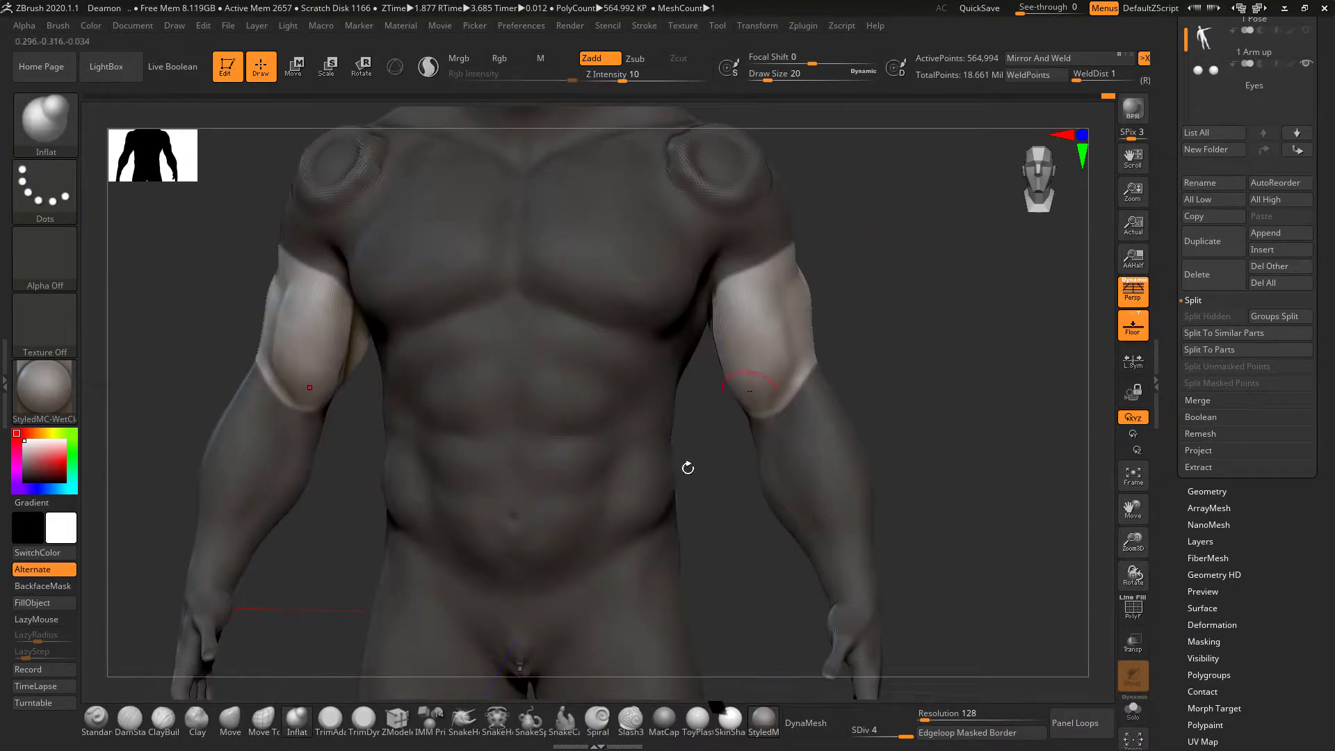
Inflate the unmasked upper arms on the front and back with the Inflat brush at draw size 62, then clear the mask.
key(space)
drag(829, 246, 841, 247)
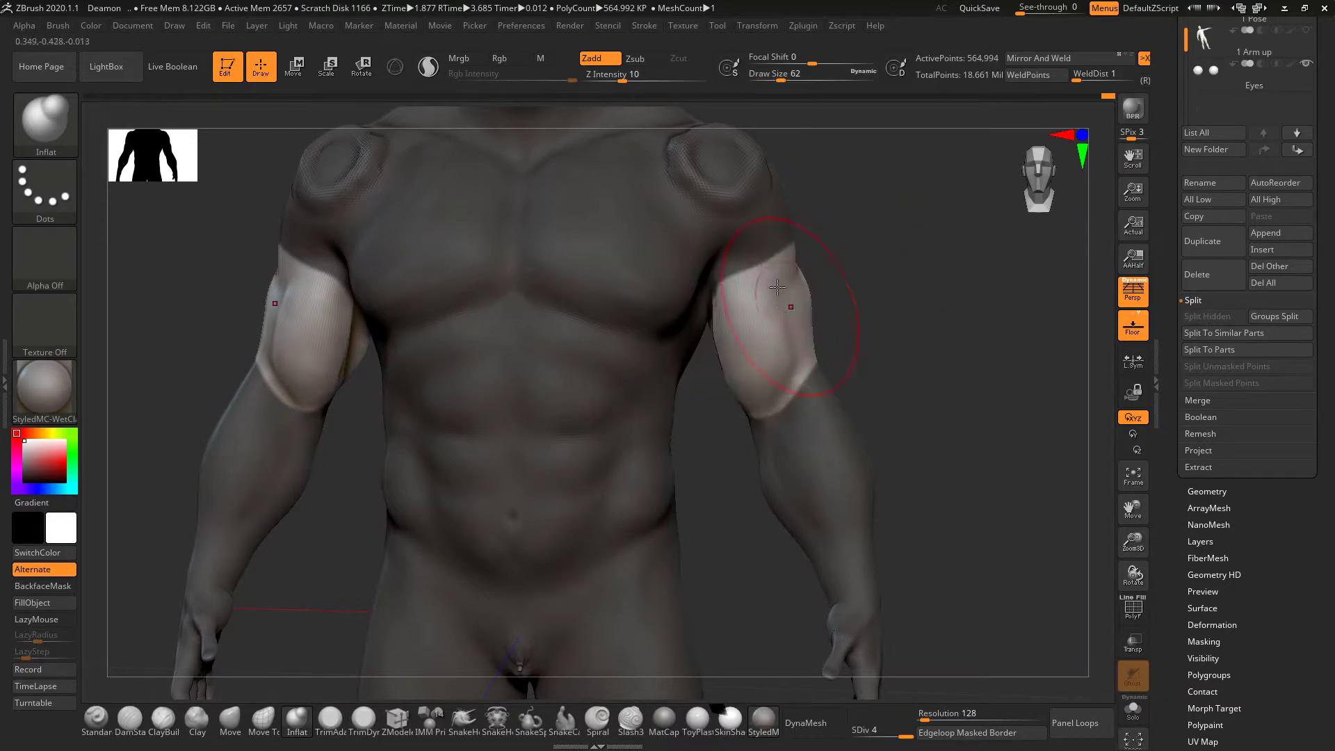
drag(780, 279, 811, 311)
drag(891, 226, 870, 270)
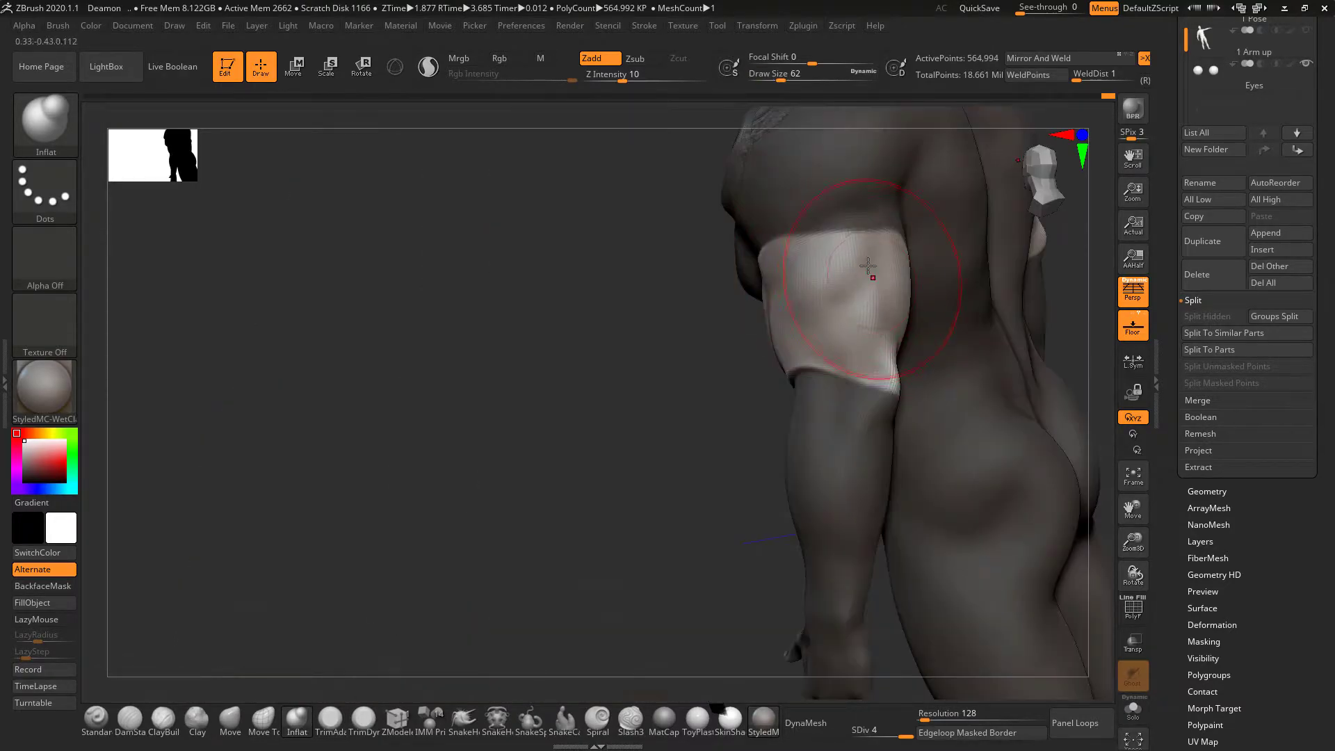
drag(703, 427, 951, 288)
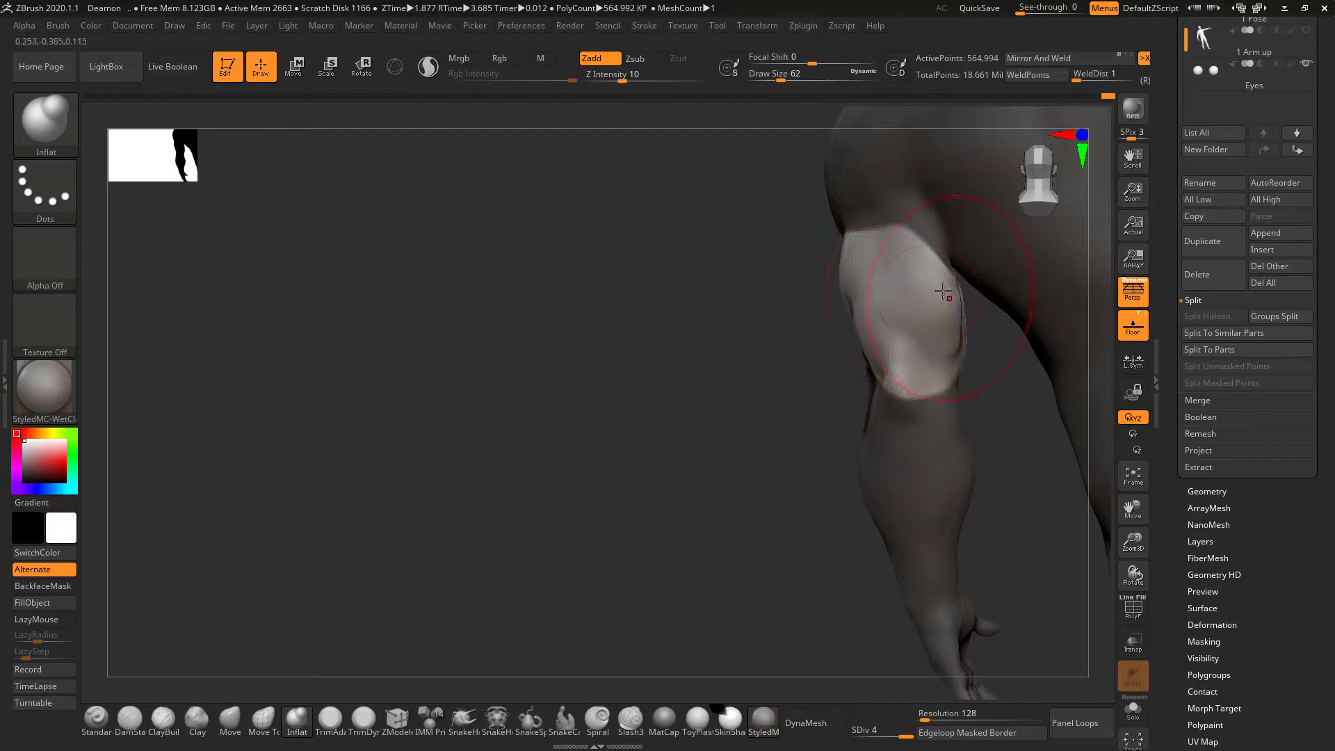
drag(700, 397, 937, 379)
mouse_move(1031, 355)
ctrl+mouse_down()
mouse_move(1034, 310)
mouse_move(969, 264)
mouse_move(947, 310)
mouse_move(968, 316)
mouse_move(920, 286)
mouse_move(960, 284)
mouse_move(877, 310)
mouse_move(971, 260)
mouse_move(971, 284)
mouse_move(927, 246)
mouse_move(820, 299)
ctrl+mouse_up()
Set the draw size to 31, mask both pectorals with a lasso, and invert the mask to isolate them.
key(space)
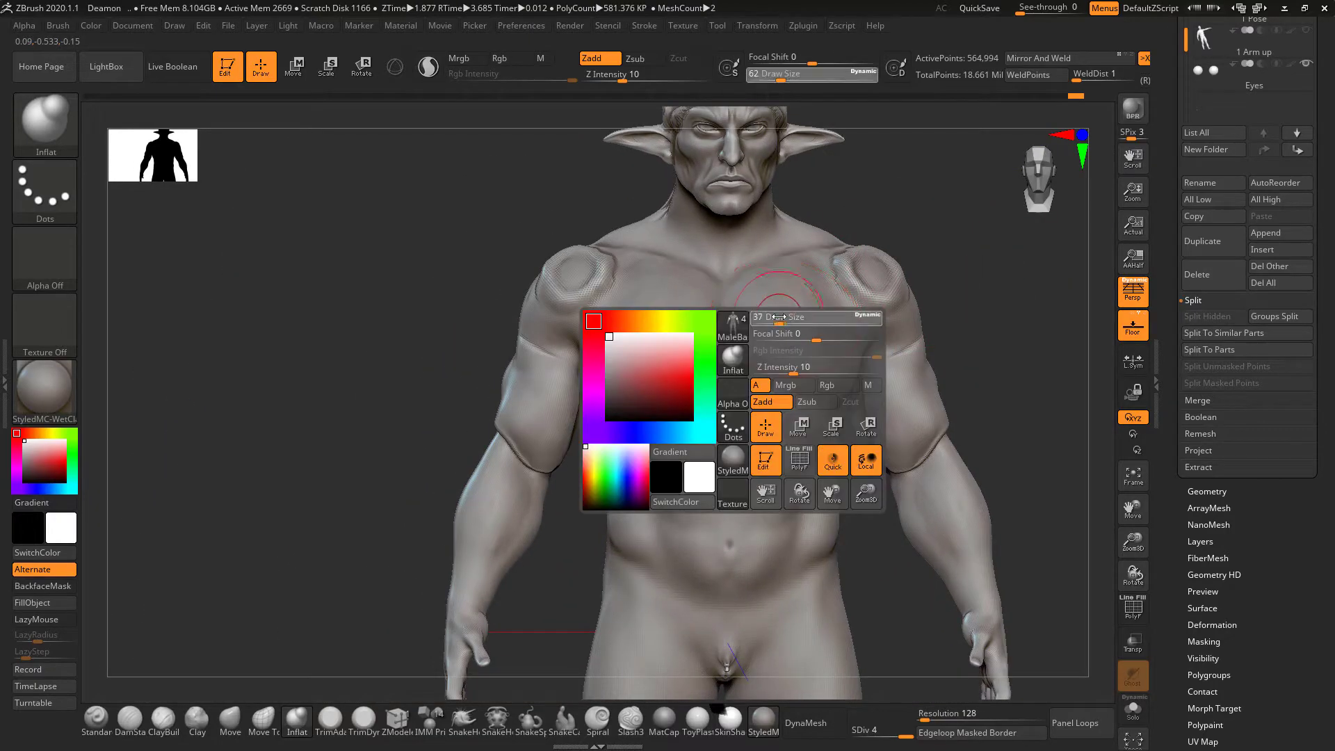
key(ctrl)
mouse_move(772, 372)
ctrl+mouse_down()
mouse_move(793, 380)
mouse_move(747, 373)
ctrl+mouse_up()
key(ctrl+z)
mouse_move(829, 401)
ctrl+mouse_down()
mouse_move(871, 356)
mouse_move(880, 317)
mouse_move(801, 251)
mouse_move(730, 277)
ctrl+mouse_up()
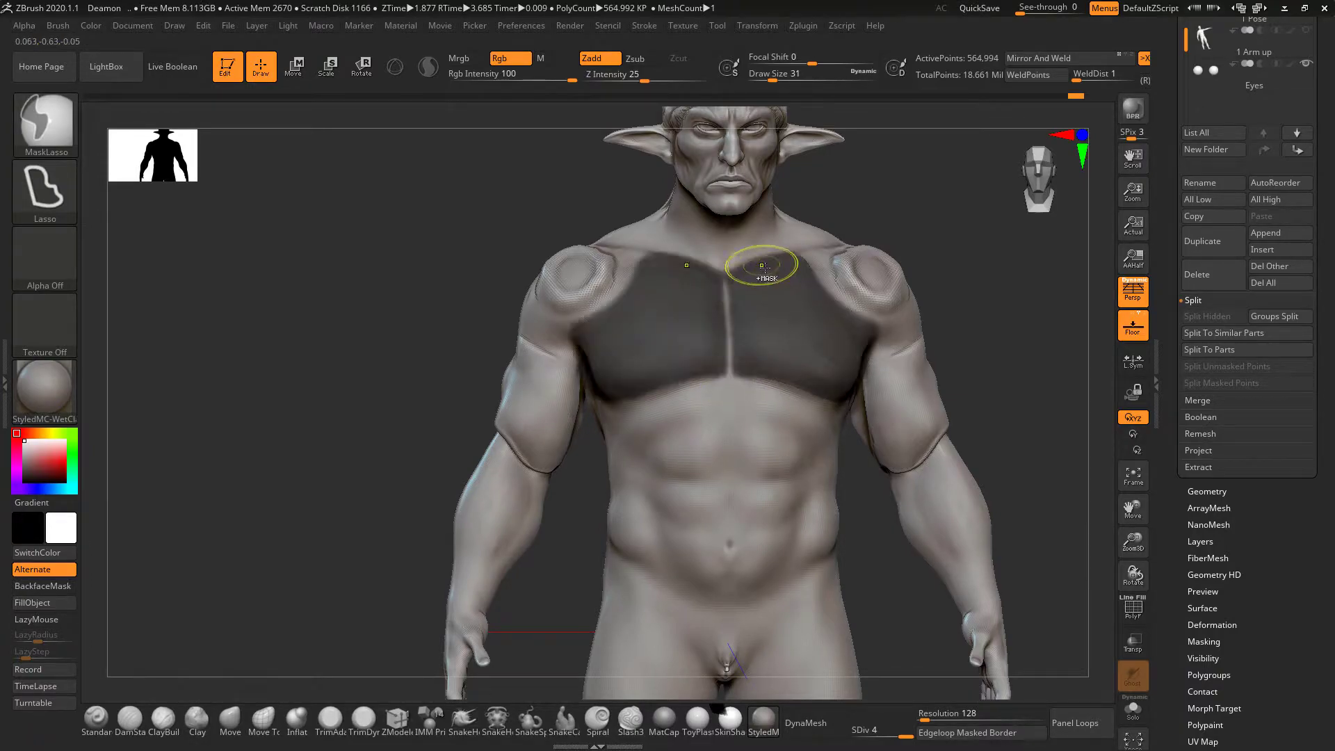
alt+drag(924, 200, 971, 161)
ctrl+click(970, 161)
Inflate the unmasked pectorals with the Inflat brush, building up their volume toward the lower and outer edges.
key(b)
key(i)
key(n)
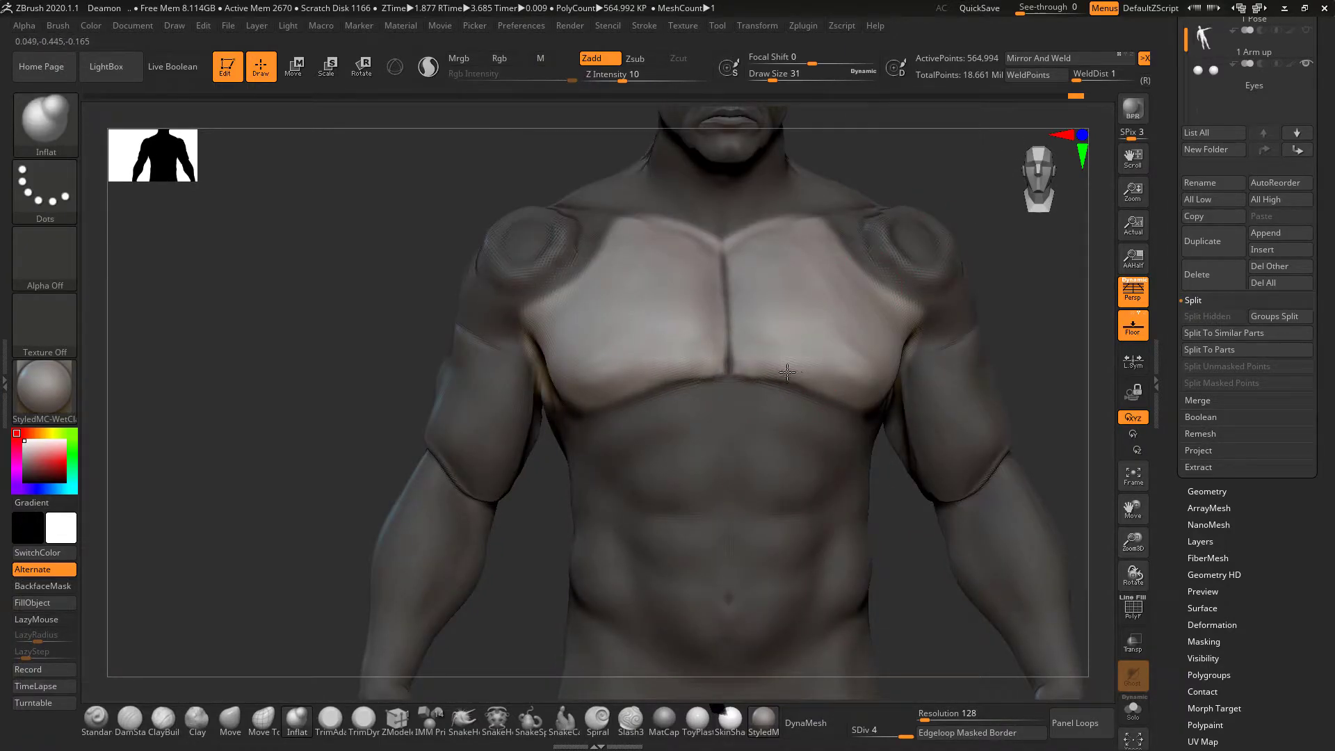
drag(863, 393, 872, 383)
drag(991, 202, 943, 209)
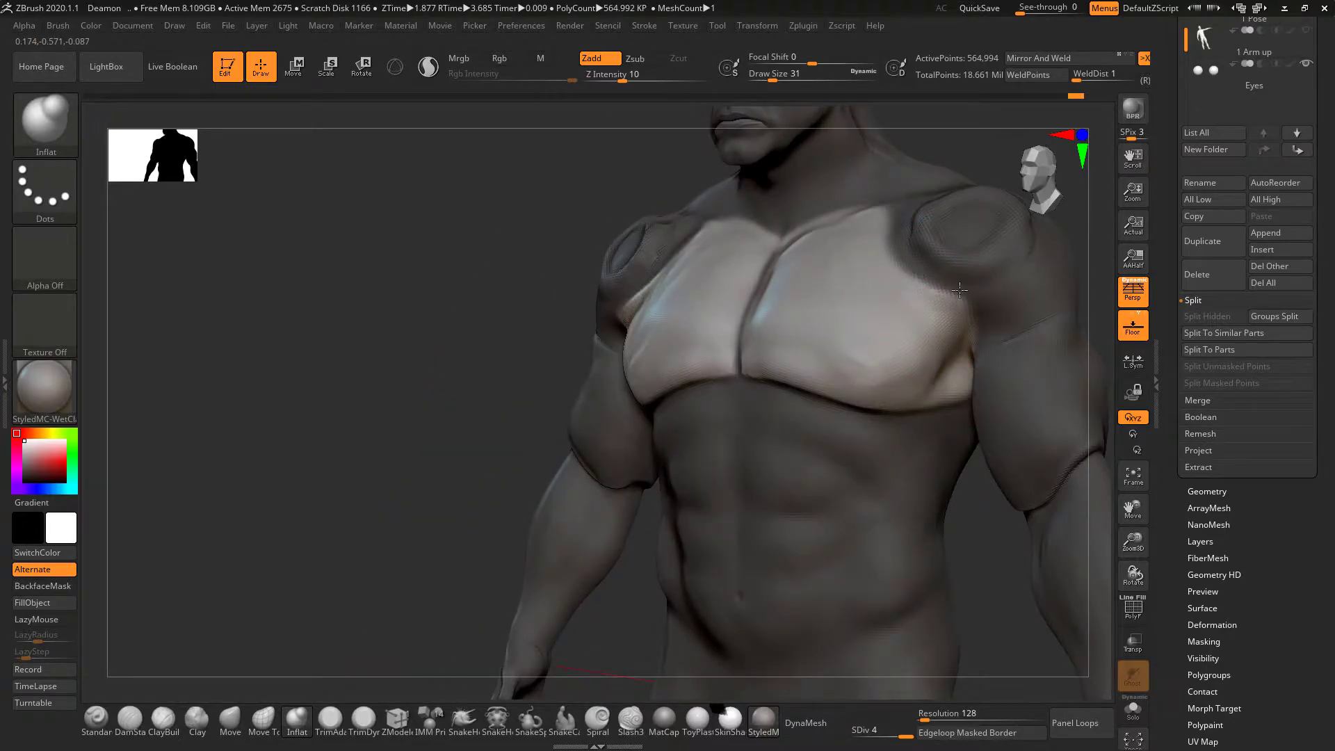
right_drag(973, 144, 780, 306)
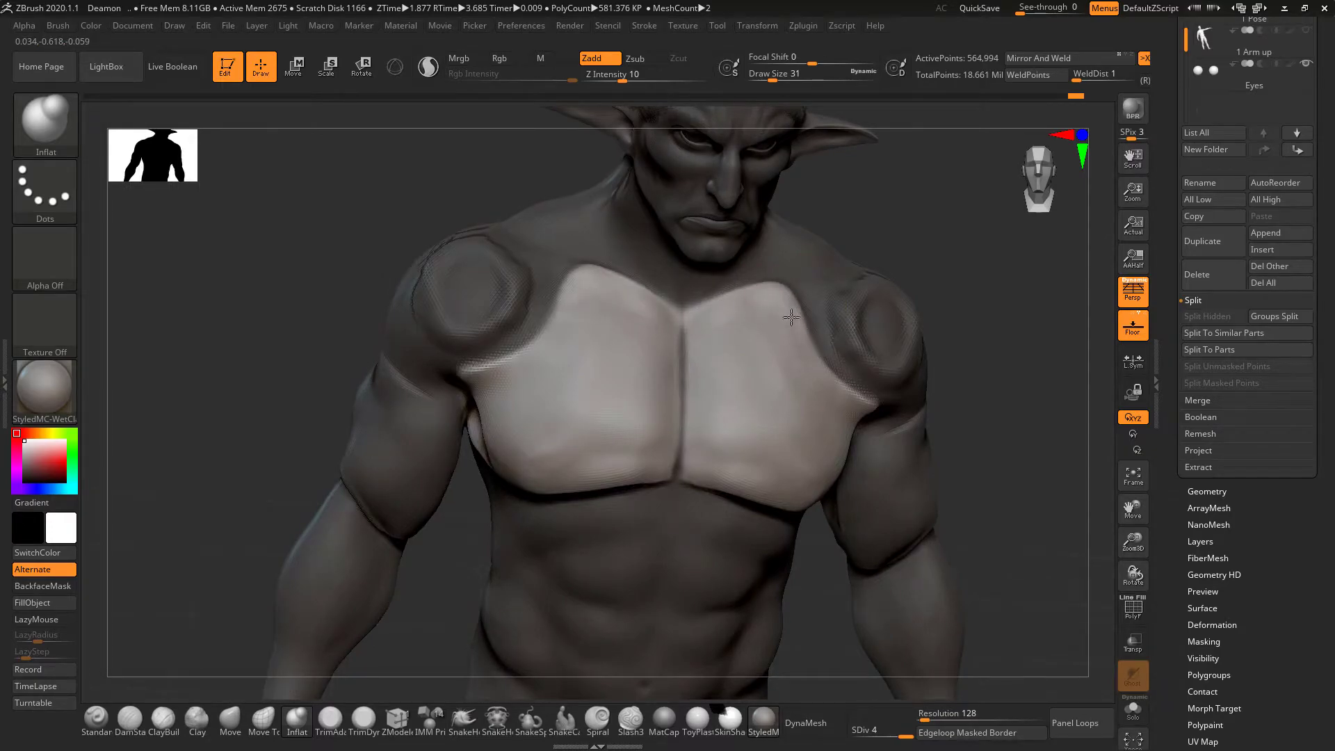
Check the inflated pectorals from the front and side, and clear the mask from the body.
right_drag(909, 203, 796, 295)
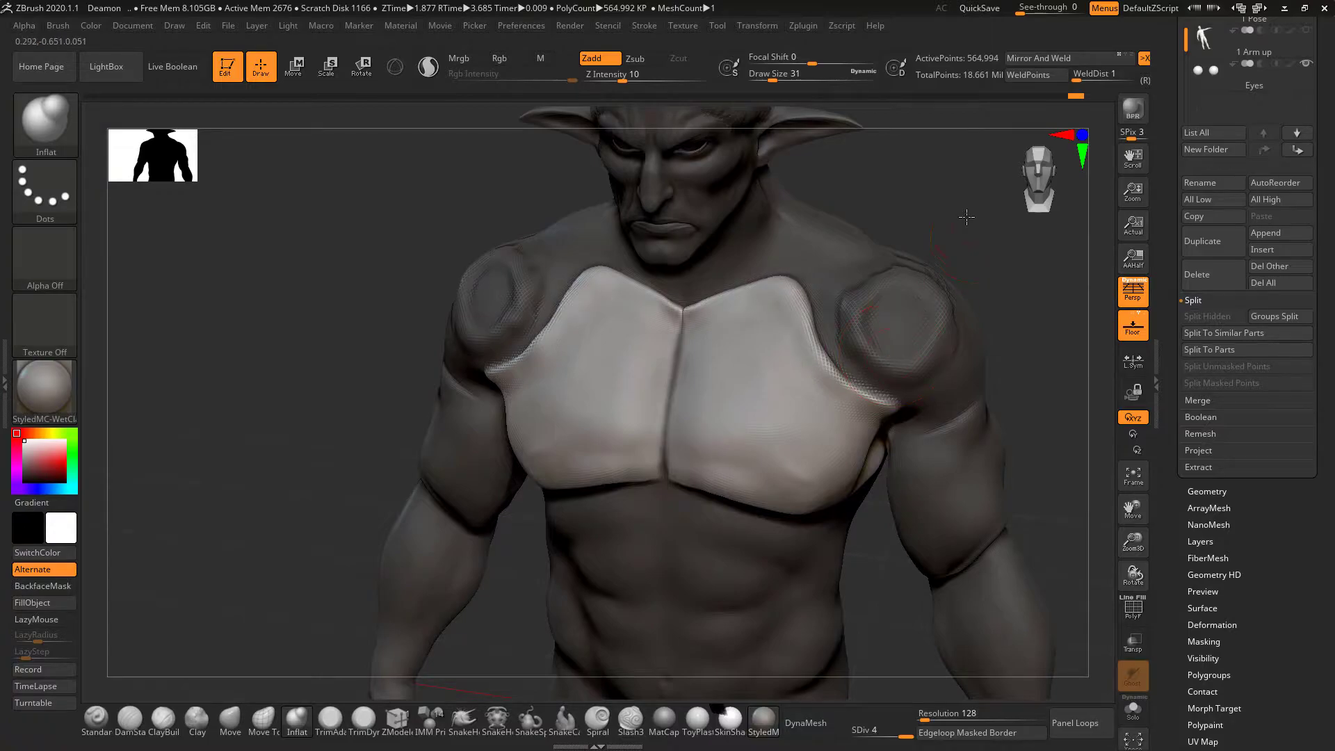
right_drag(967, 225, 706, 474)
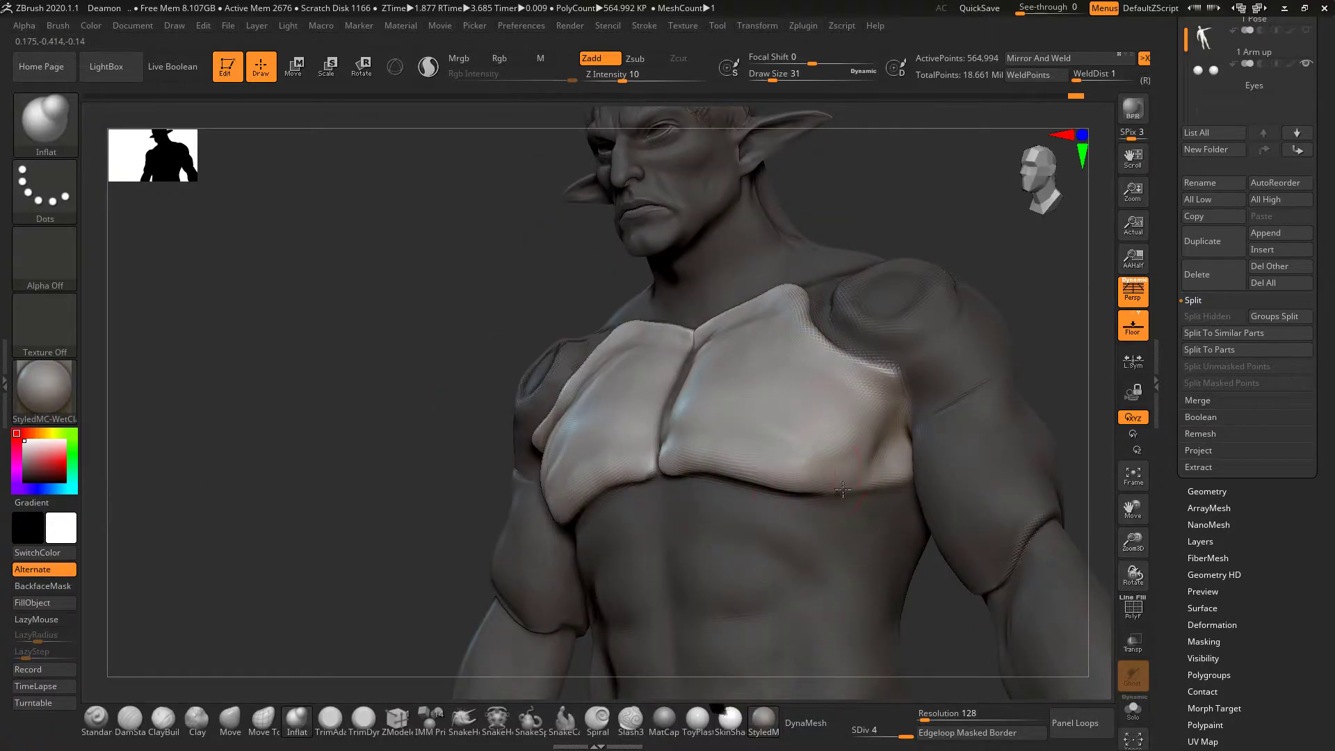
shift+right_drag(910, 339, 707, 327)
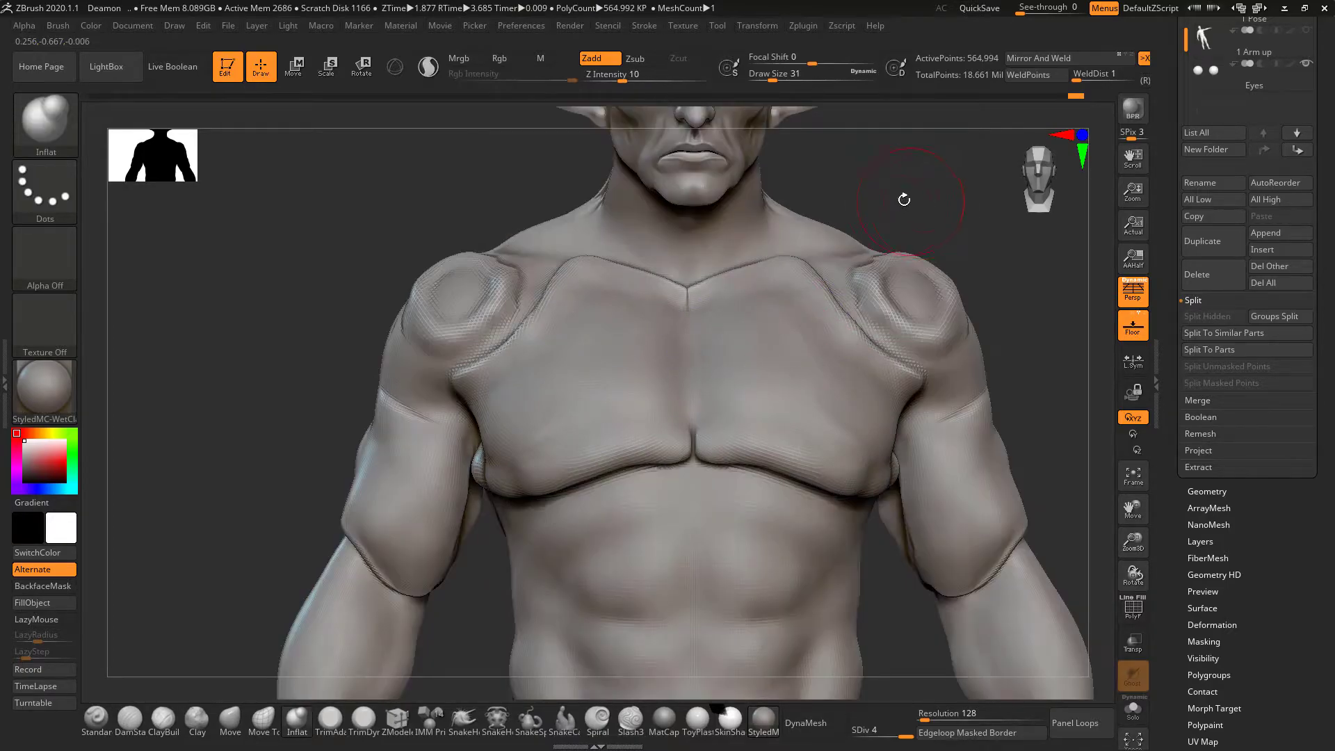
mouse_move(939, 173)
right_down()
mouse_move(939, 218)
mouse_move(951, 167)
mouse_move(887, 229)
right_up()
alt+drag(875, 242, 883, 271)
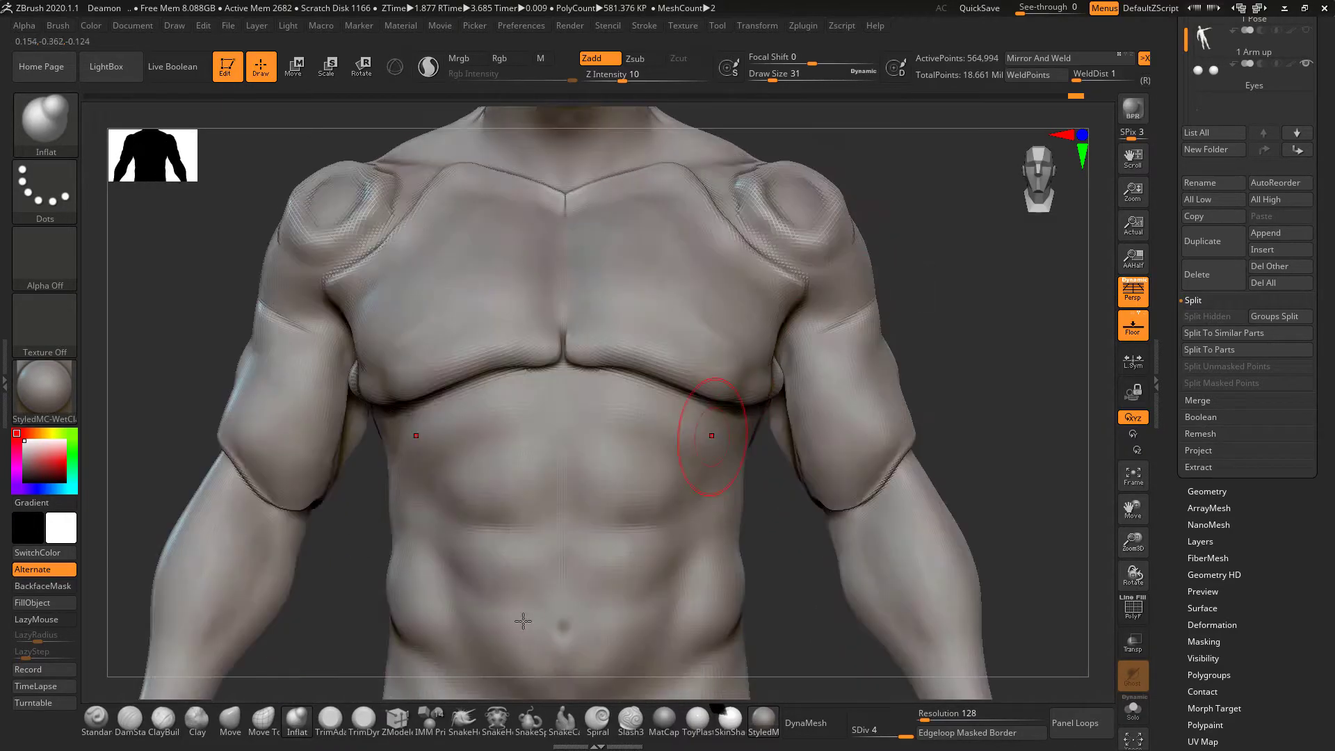
Build up the lower part of both pectorals with ClayBuildup strokes at draw size 17.
click(163, 718)
key(space)
drag(873, 218, 750, 279)
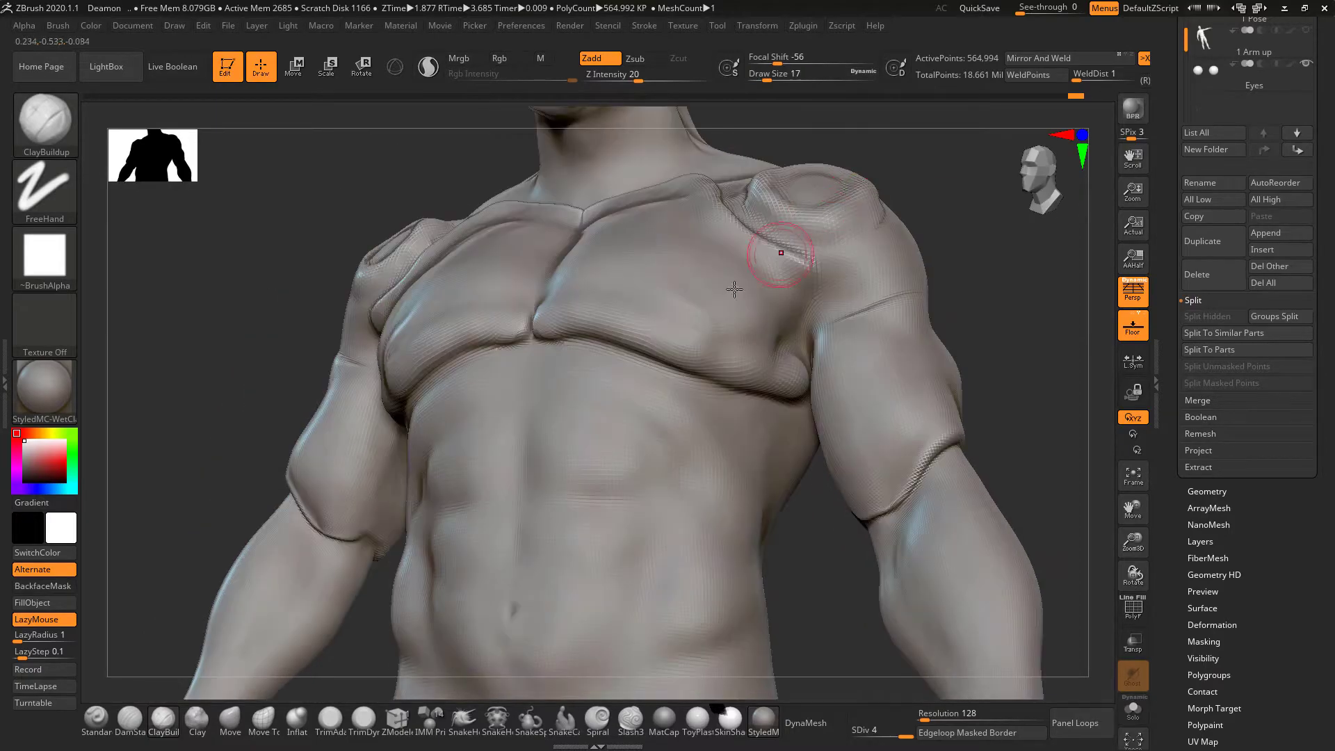
drag(588, 325, 687, 355)
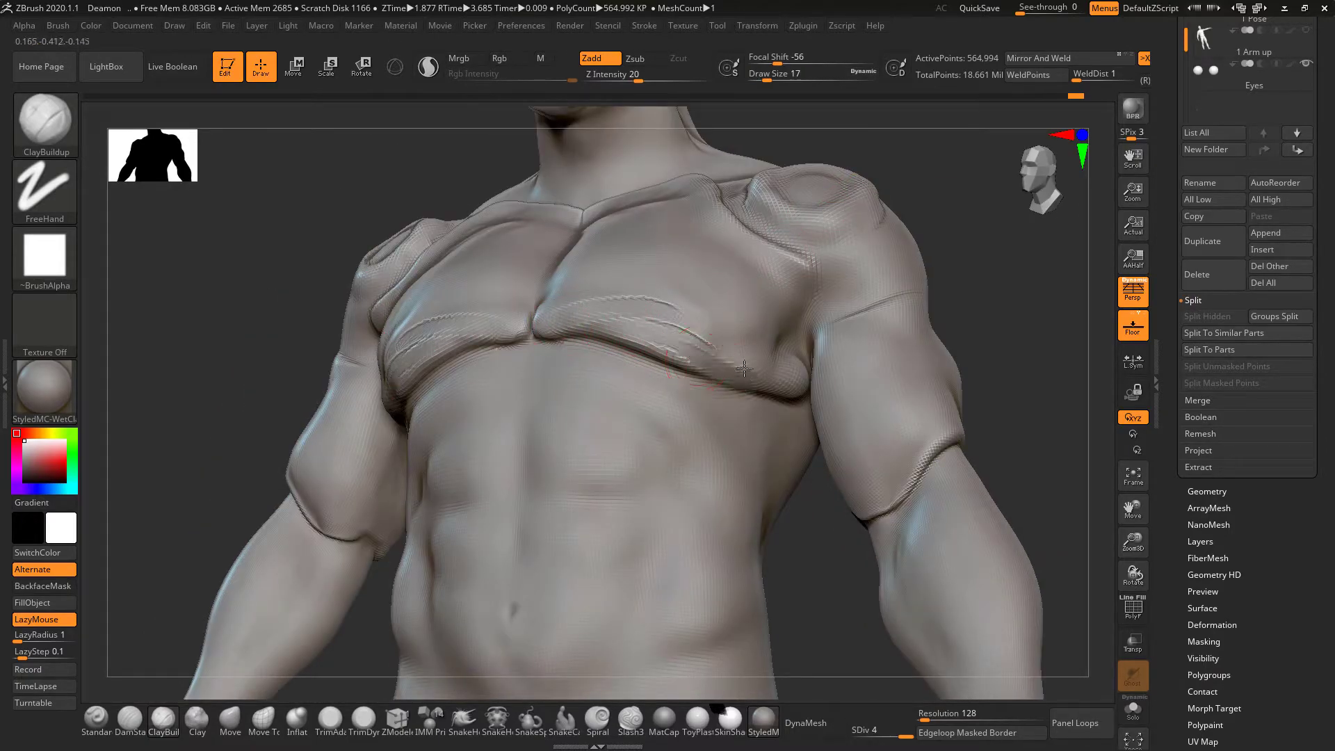
Carve the creases along the lower pectorals with the DamStandard brush and smooth the sculpted strokes.
click(136, 720)
drag(593, 316, 707, 356)
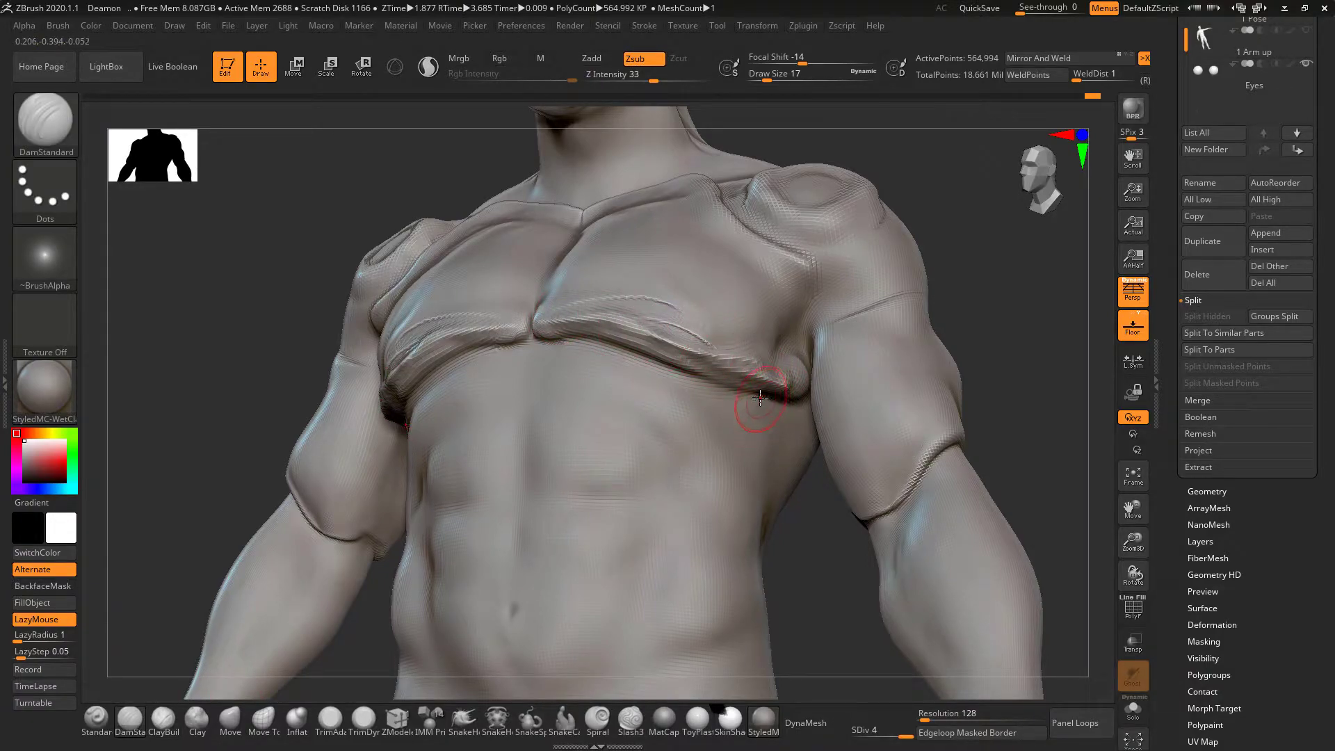
mouse_move(913, 171)
shift+mouse_down()
mouse_move(927, 175)
mouse_move(870, 177)
mouse_move(906, 244)
mouse_move(893, 271)
shift+mouse_up()
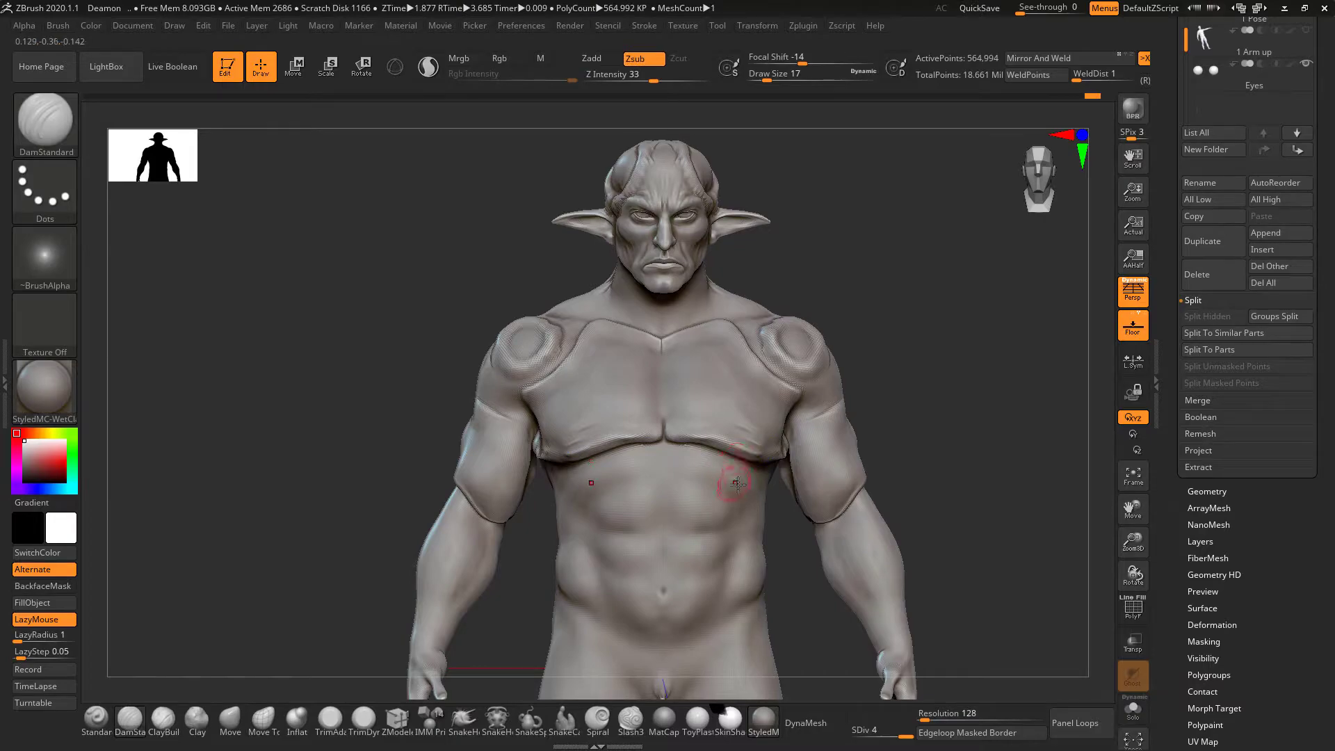
Set the masking brush to MaskPen, try freehand mask strokes over the chest and shoulder, and remove them.
mouse_move(927, 267)
alt+mouse_down()
mouse_move(909, 274)
mouse_move(948, 272)
mouse_move(904, 319)
mouse_move(920, 265)
mouse_move(915, 277)
alt+mouse_up()
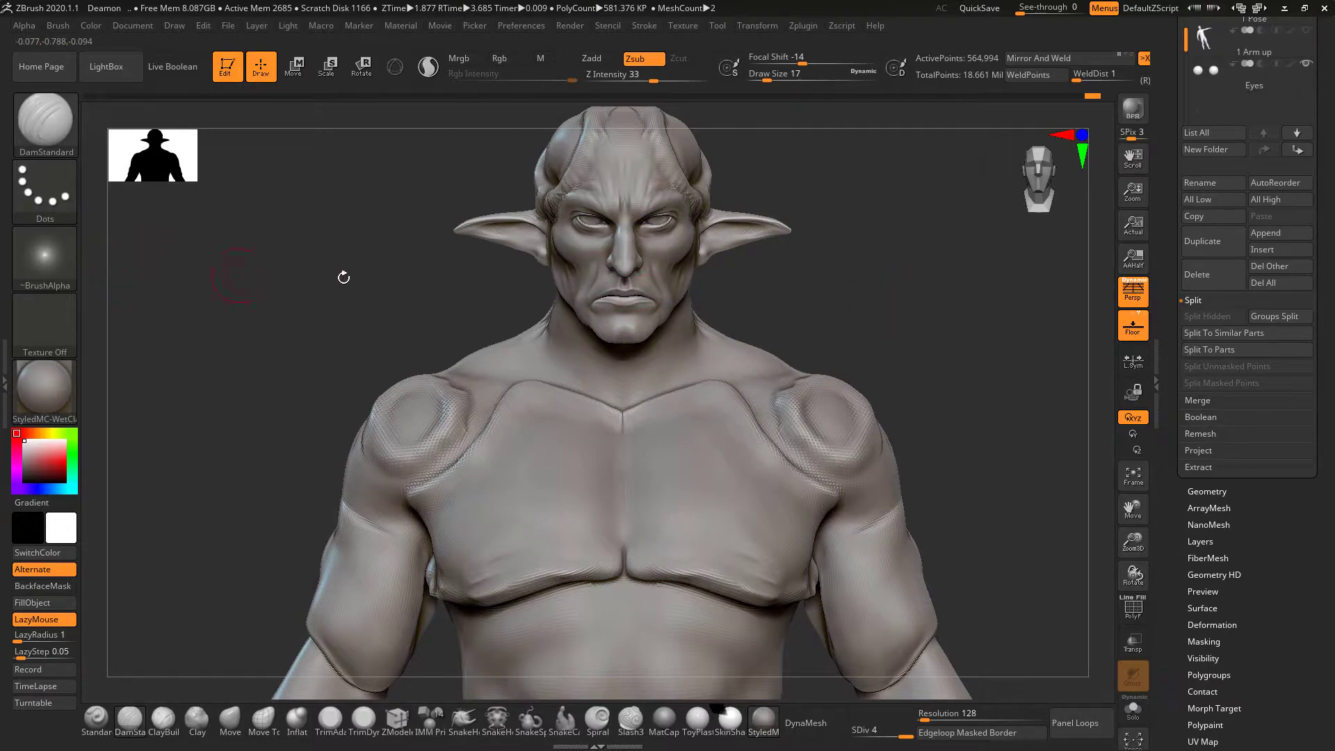
key(ctrl)
ctrl+click(31, 125)
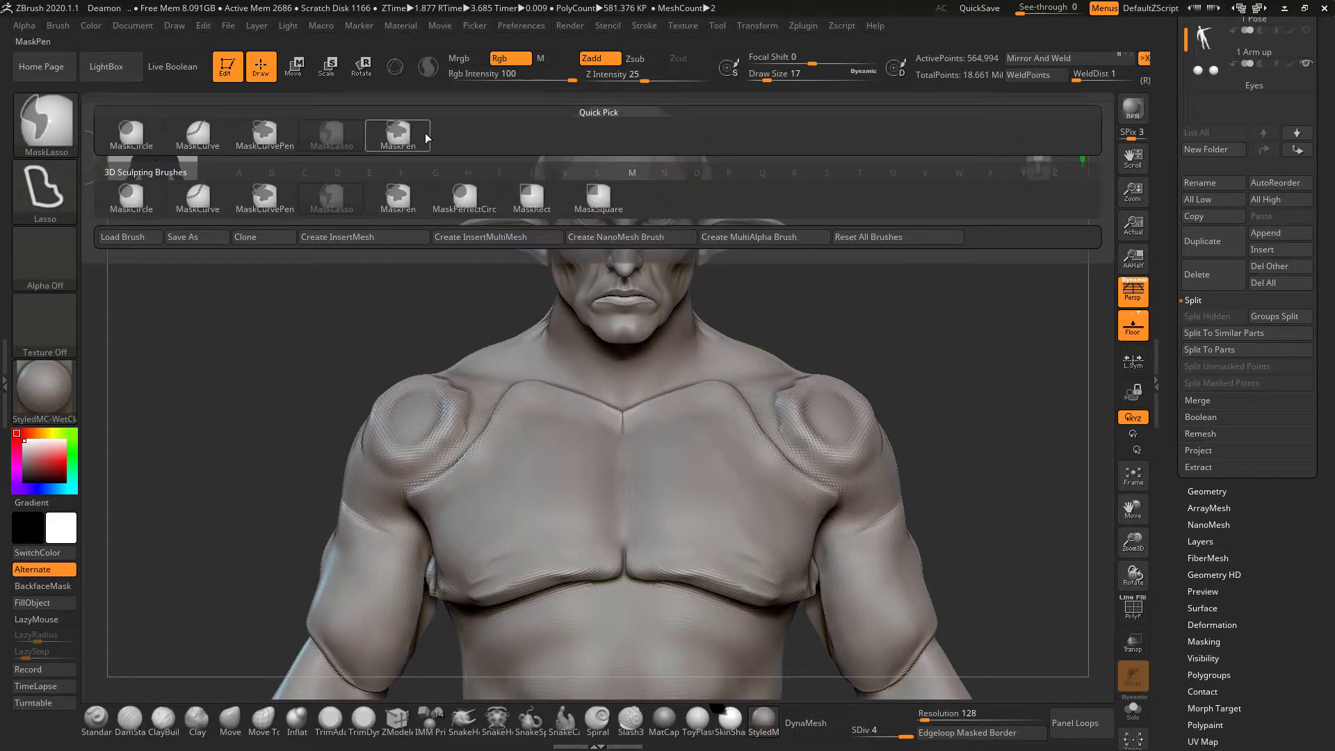
ctrl+click(404, 200)
mouse_move(811, 284)
ctrl+mouse_down()
mouse_move(739, 452)
mouse_move(757, 506)
ctrl+mouse_up()
mouse_move(808, 334)
ctrl+mouse_down()
mouse_move(753, 551)
mouse_move(790, 636)
ctrl+mouse_up()
key(ctrl+z)
ctrl+drag(908, 315, 862, 607)
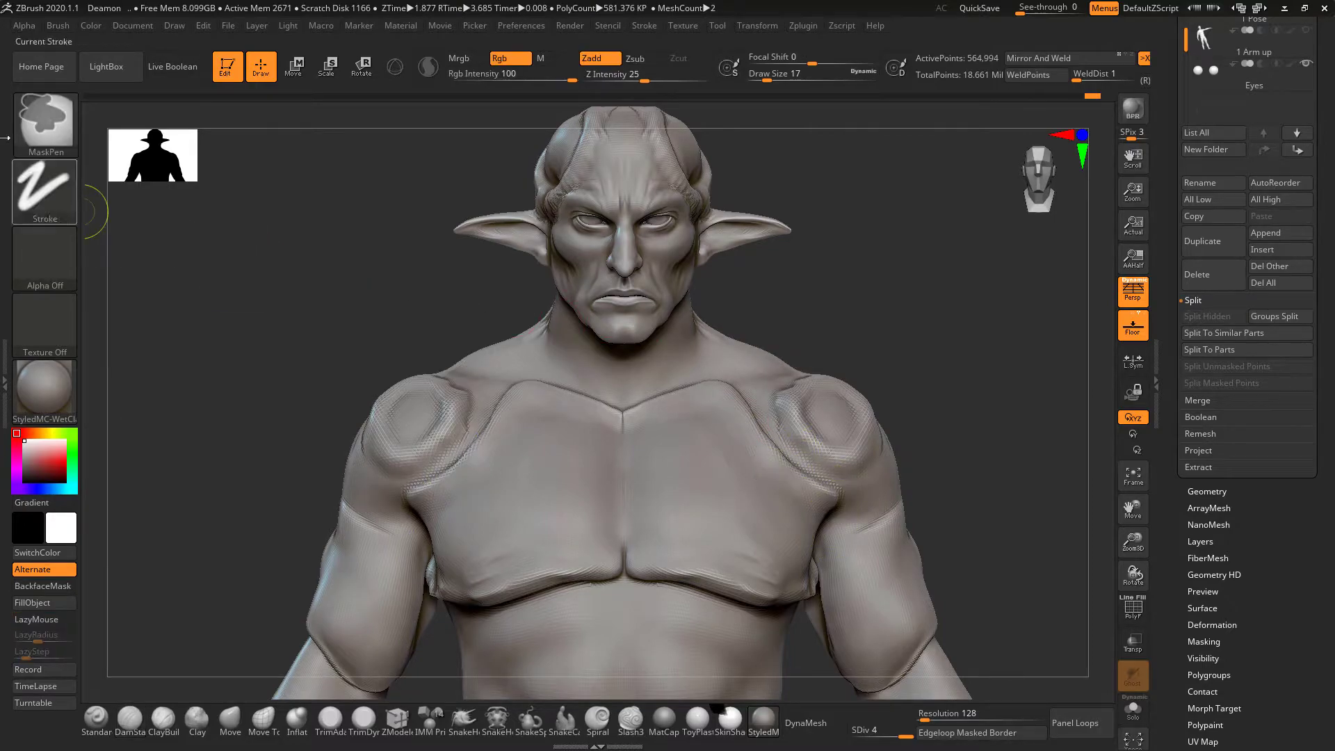
Set the masking brush to MaskRect, try rectangular masks across the upper body, and undo them.
key(b)
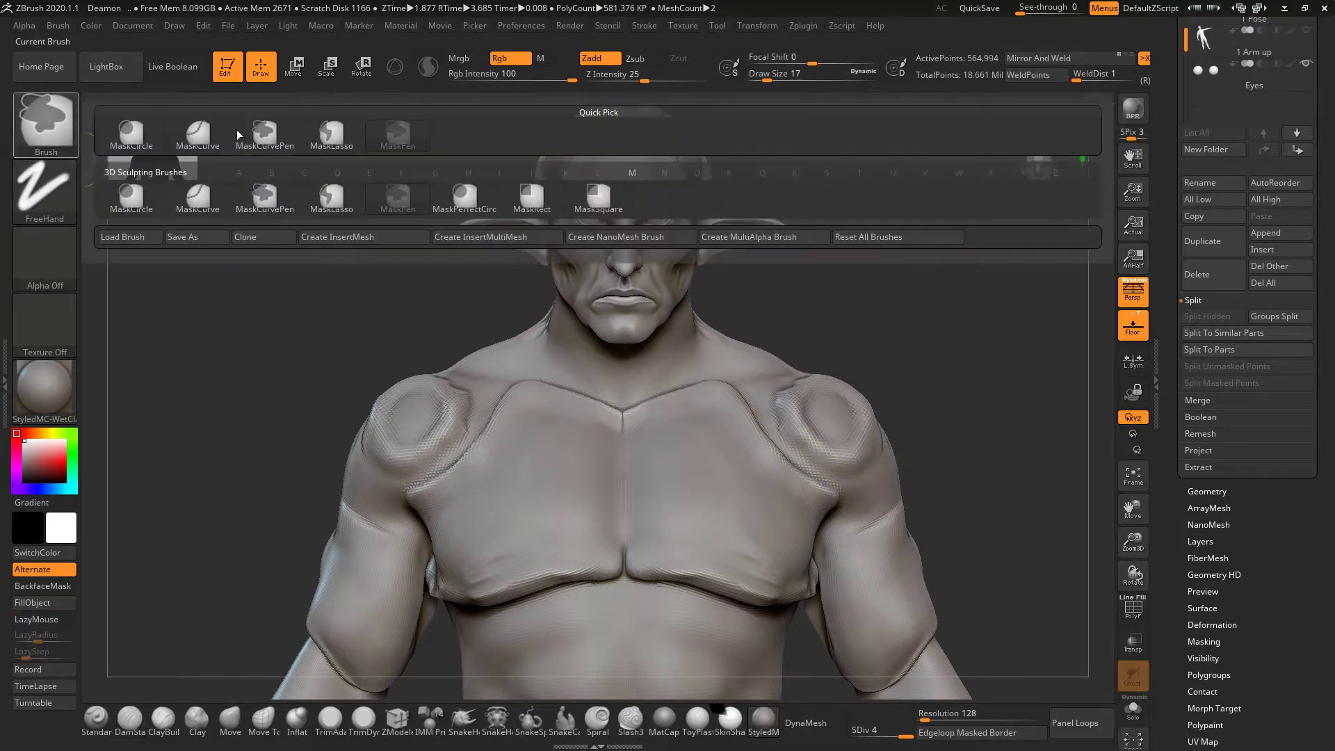
click(530, 205)
ctrl+drag(929, 252, 676, 719)
mouse_move(869, 322)
ctrl+mouse_down()
mouse_move(916, 295)
mouse_move(862, 644)
ctrl+mouse_up()
key(ctrl+z)
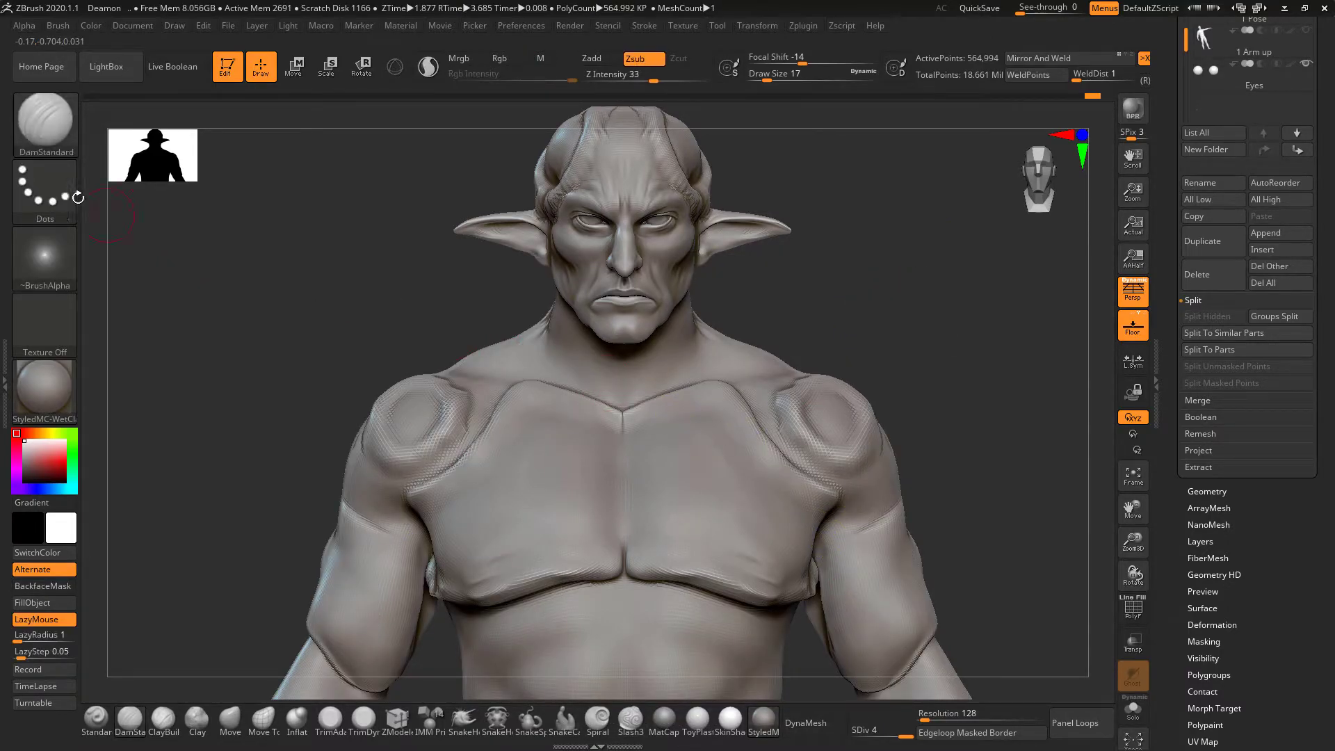
Set the masking brush to MaskSquare, try square masks over the chest and shoulders, and undo them.
ctrl+click(43, 122)
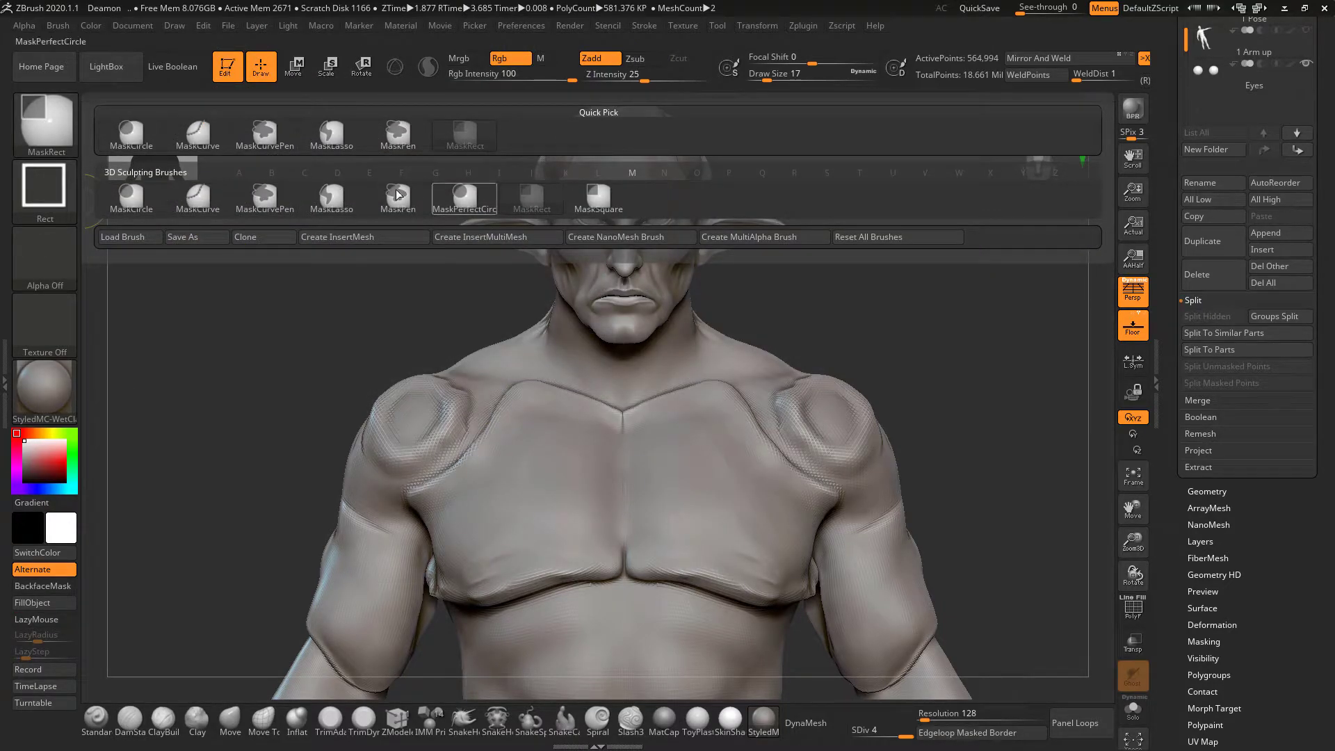
mouse_move(257, 201)
click(619, 207)
mouse_move(886, 271)
ctrl+mouse_down()
mouse_move(698, 559)
mouse_move(788, 395)
mouse_move(789, 362)
ctrl+mouse_up()
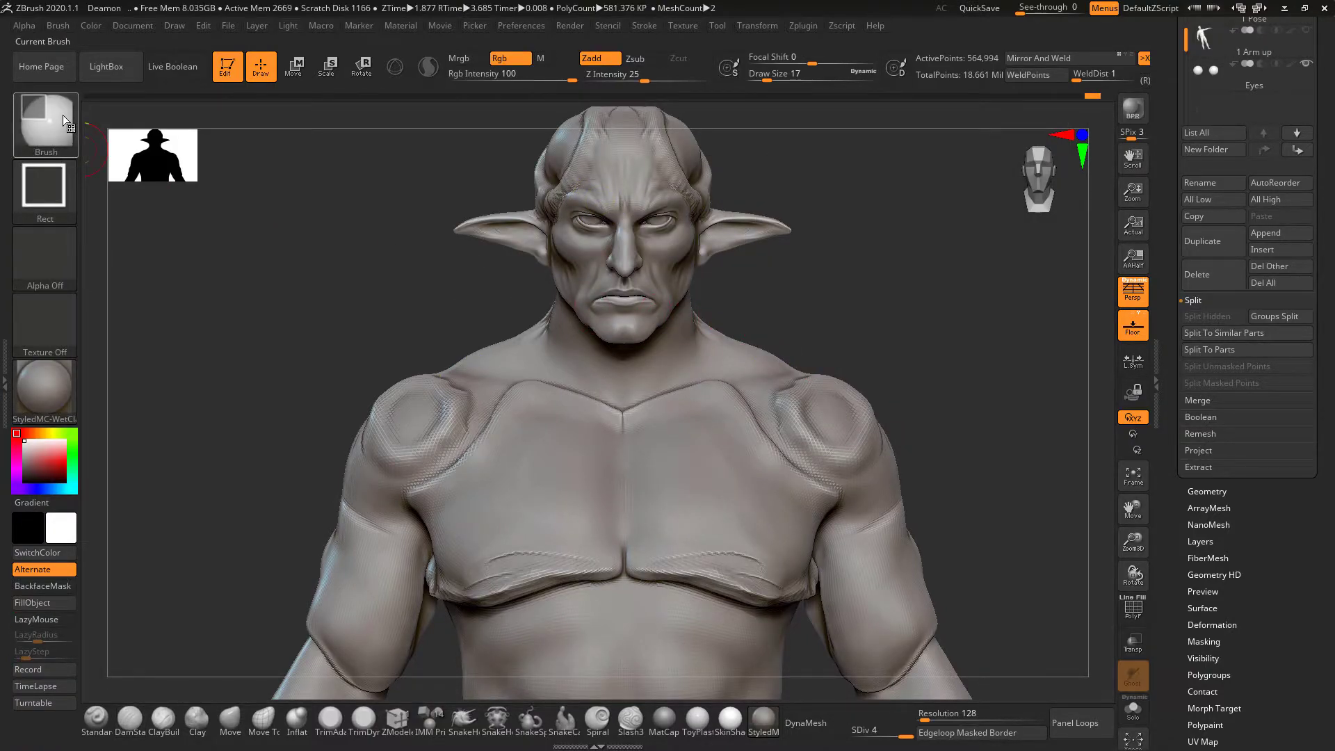
ctrl+drag(651, 413, 623, 598)
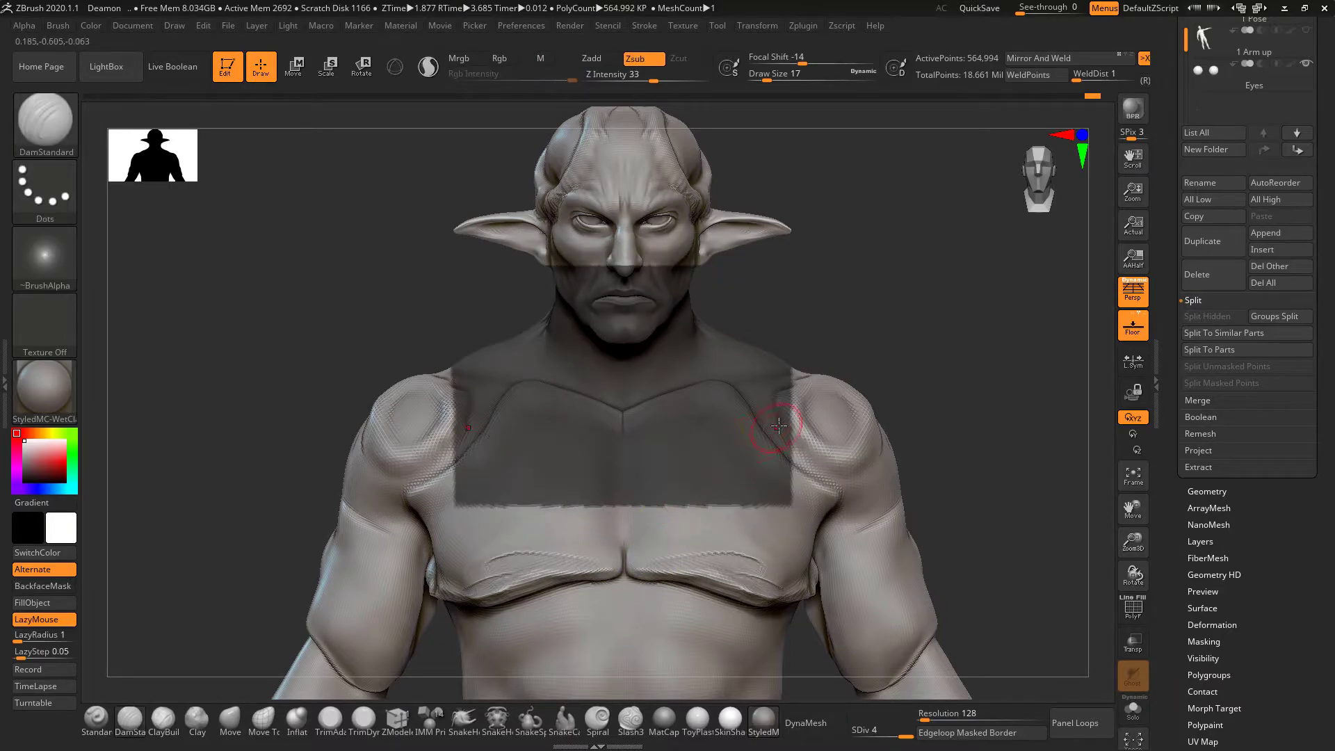
ctrl+drag(850, 351, 854, 357)
ctrl+drag(834, 412, 815, 580)
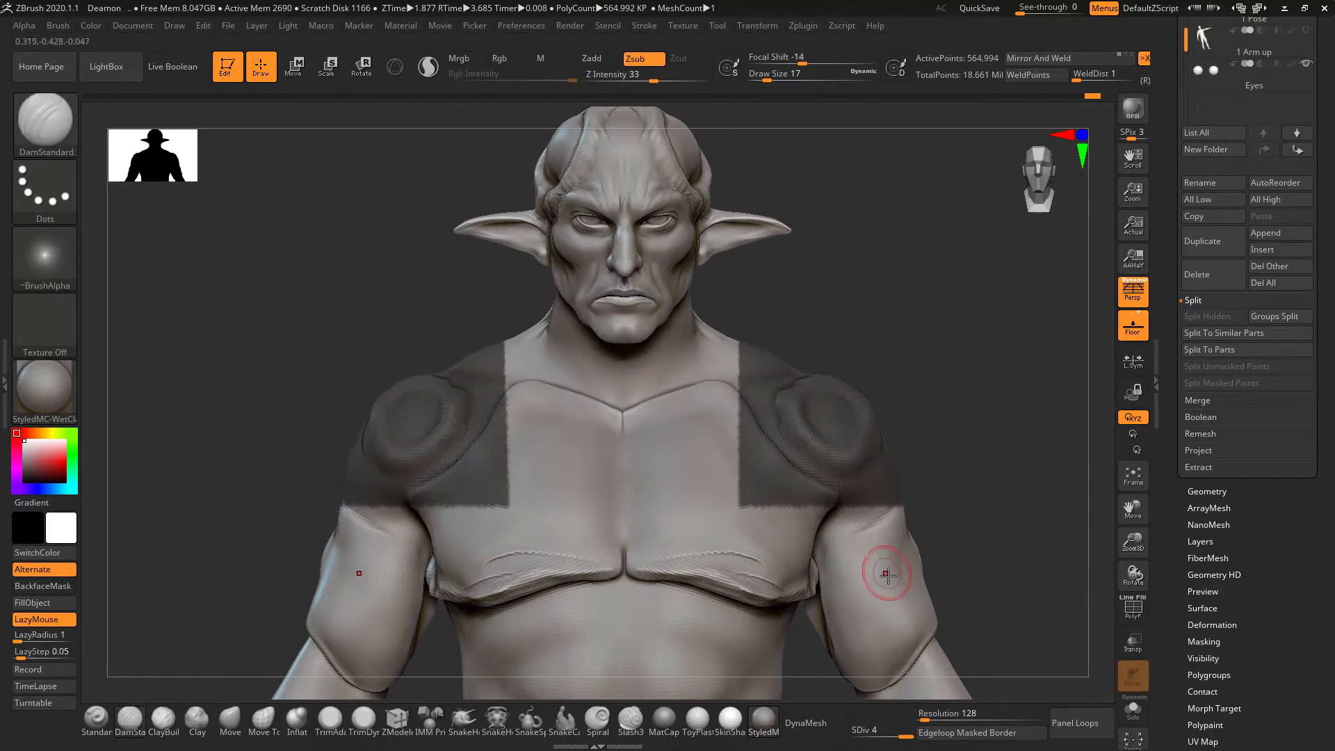
key(ctrl+z)
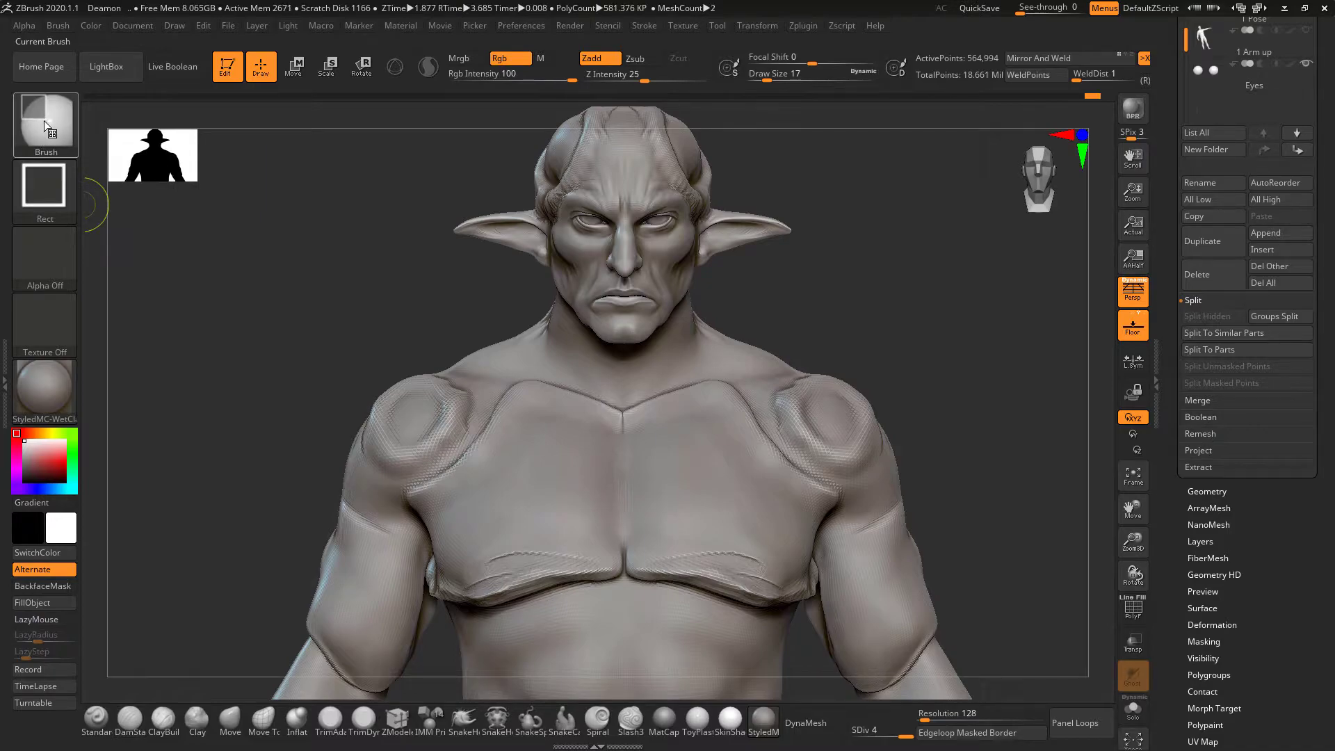
Set the masking brush to MaskCurvePen, try masking the shoulders and upper arms, and undo the mask.
click(44, 125)
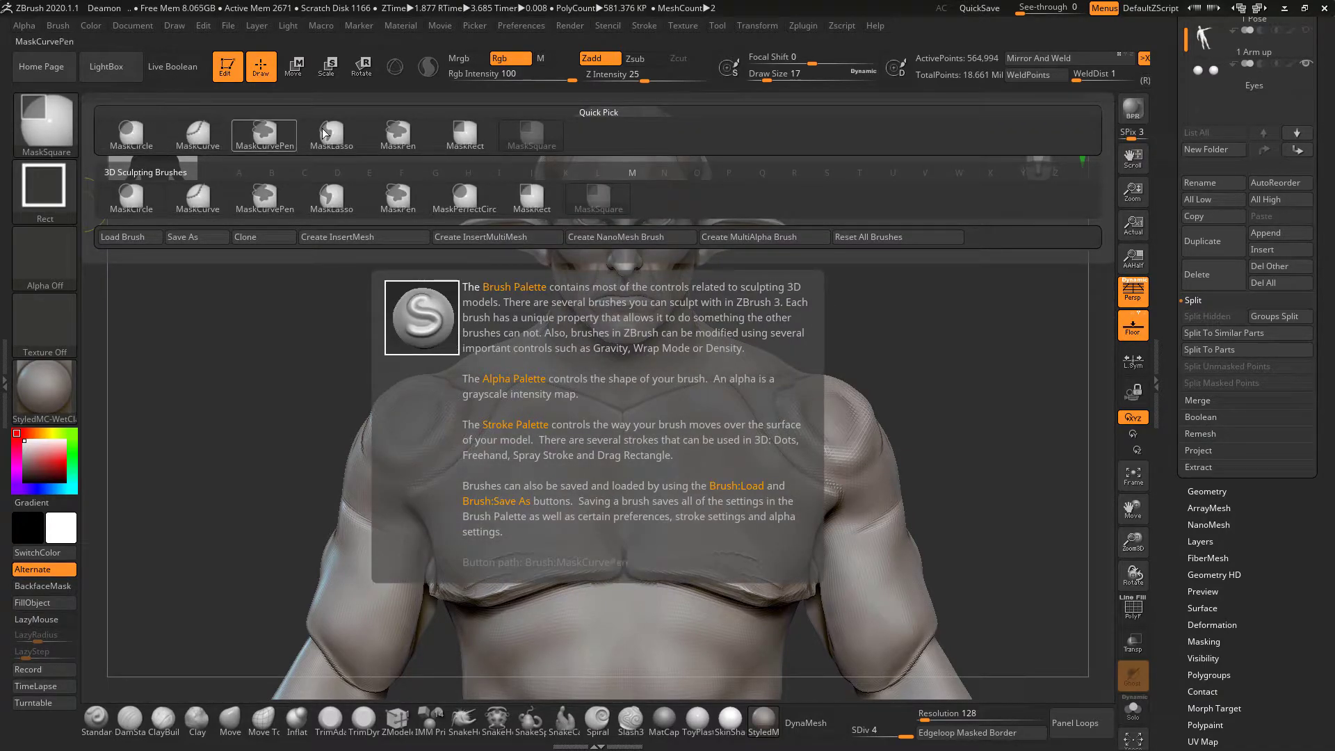
click(262, 135)
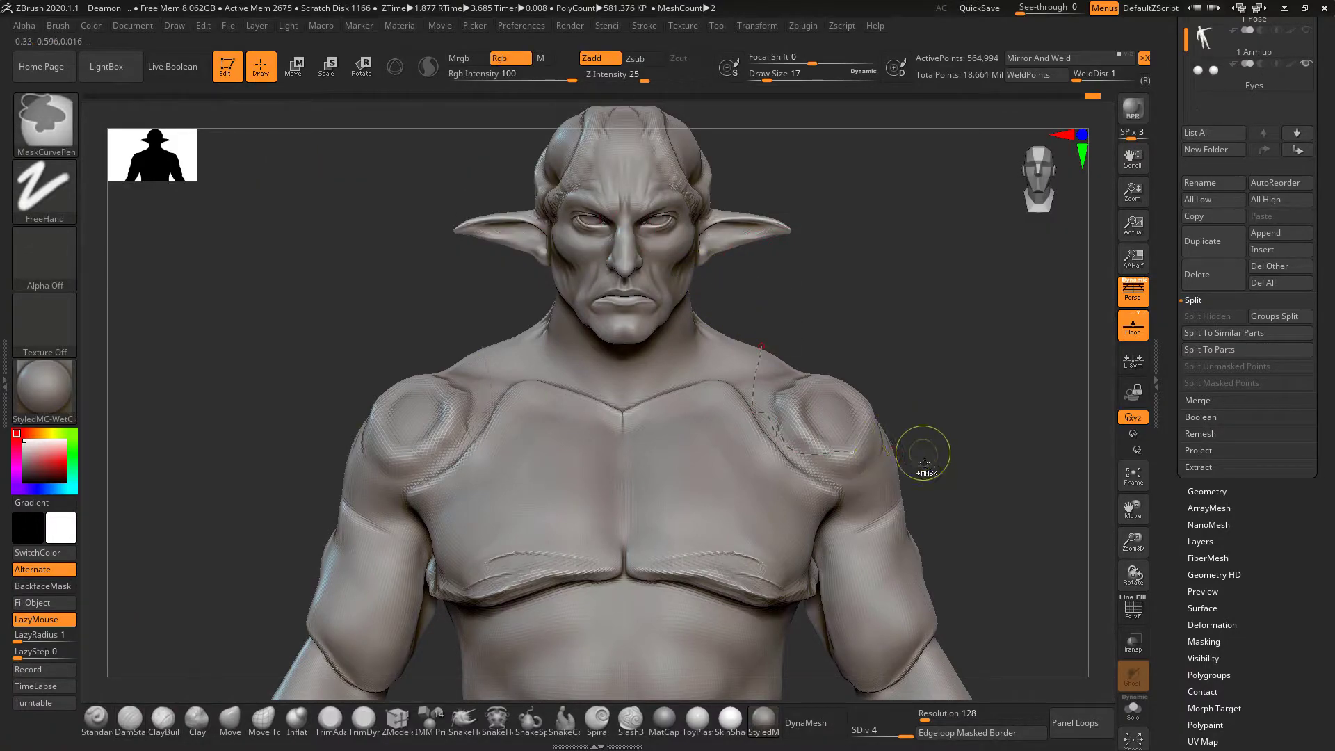
ctrl+drag(737, 387, 898, 620)
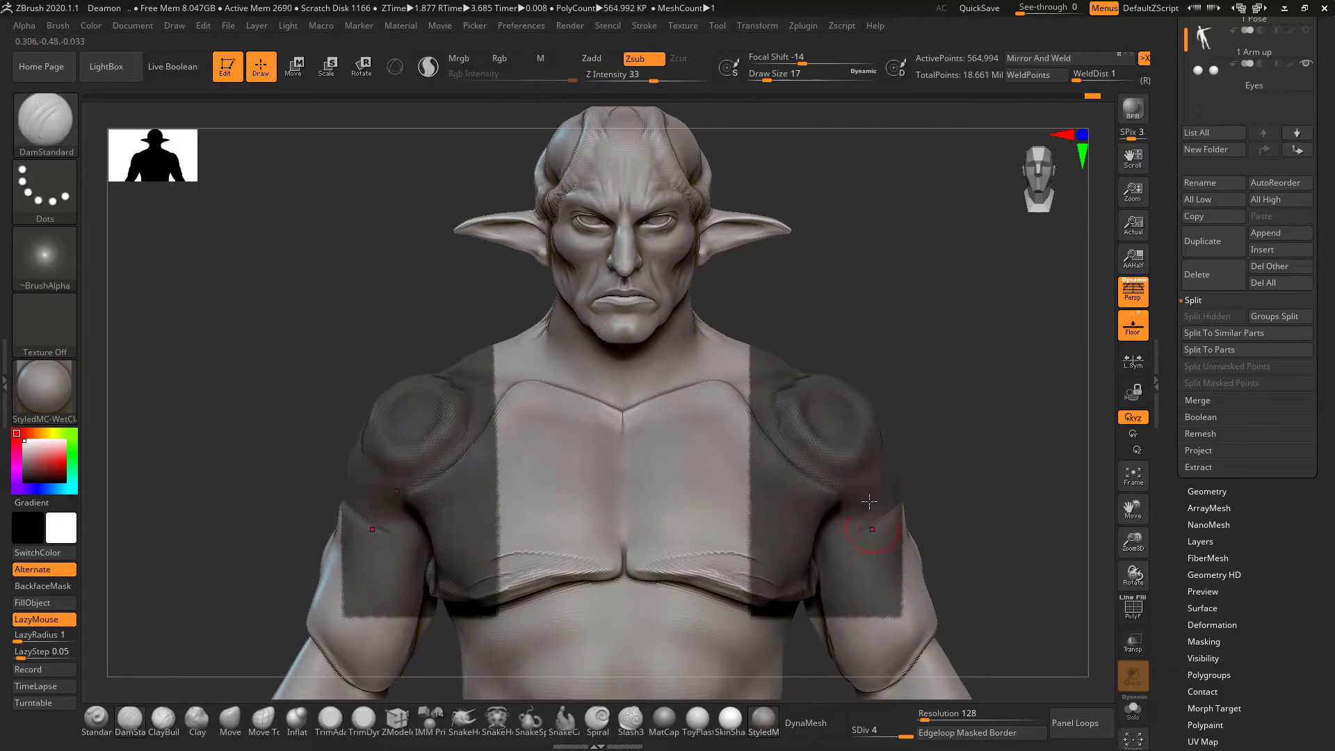
key(ctrl+z)
Try a closed MaskCurvePen curve around the front of one shoulder and undo the last stroke.
key(ctrl)
ctrl+click(38, 119)
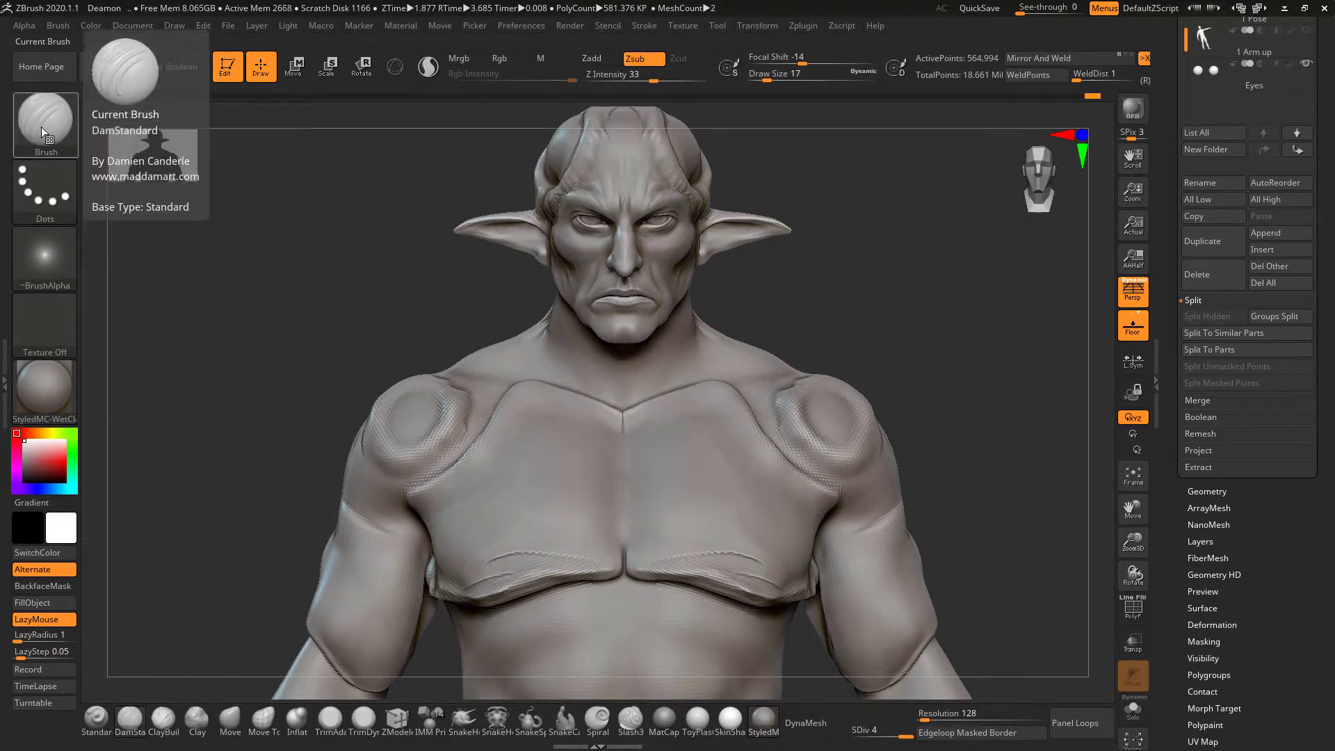
key(ctrl)
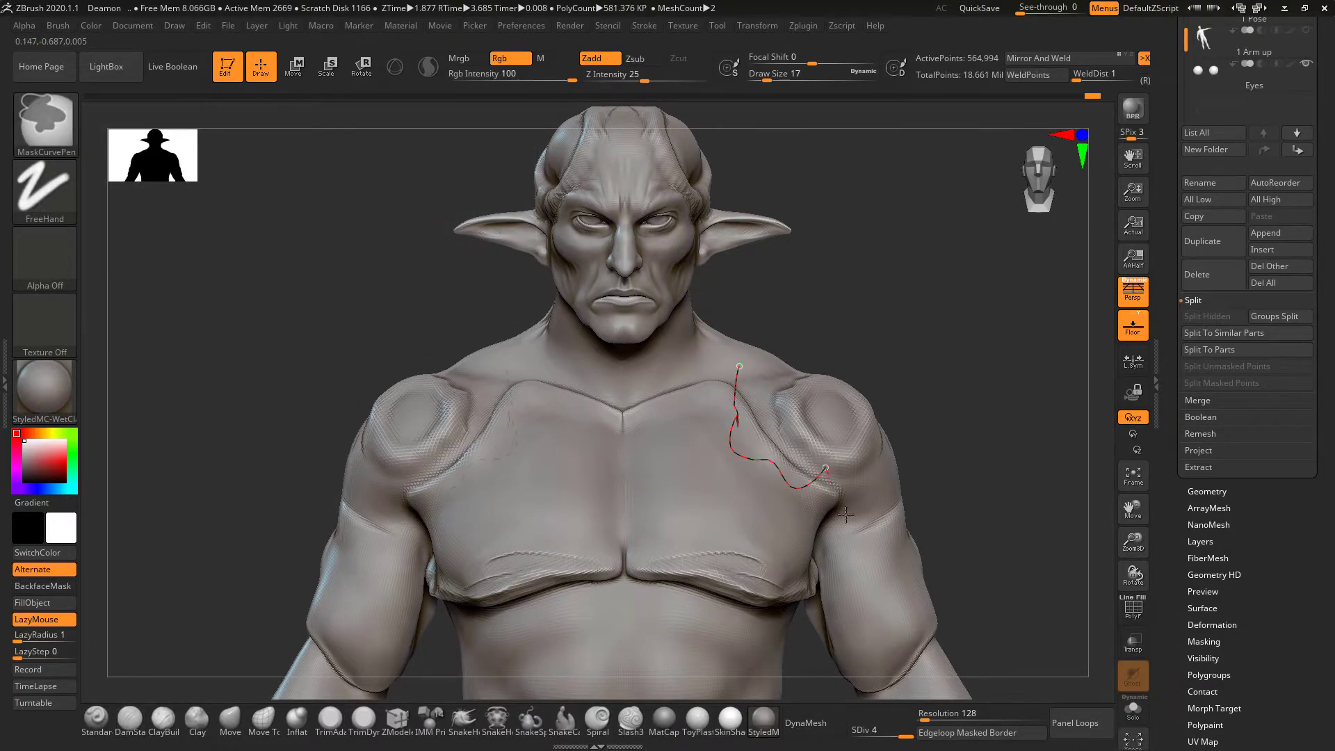
ctrl+drag(740, 360, 753, 359)
drag(882, 317, 776, 407)
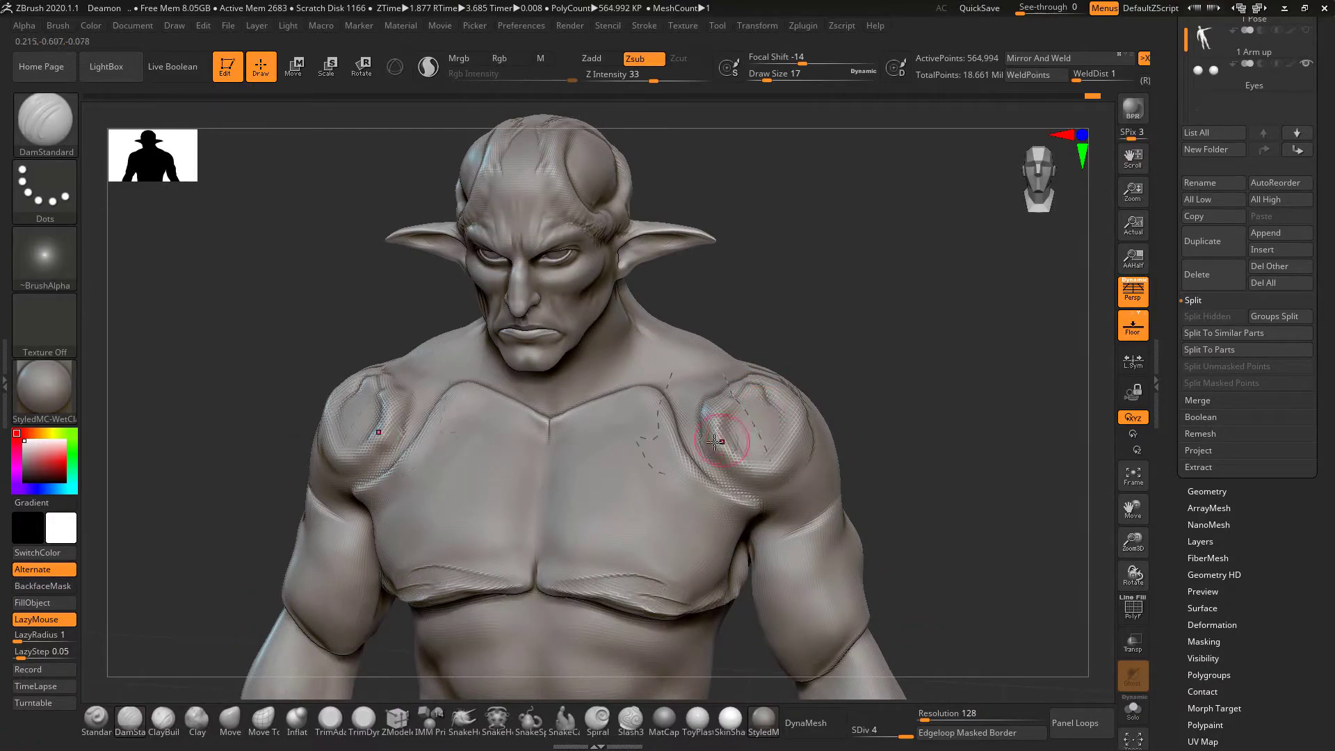
mouse_move(761, 507)
mouse_down()
mouse_move(759, 410)
mouse_move(673, 442)
mouse_move(757, 501)
mouse_move(727, 399)
mouse_up()
key(ctrl+z)
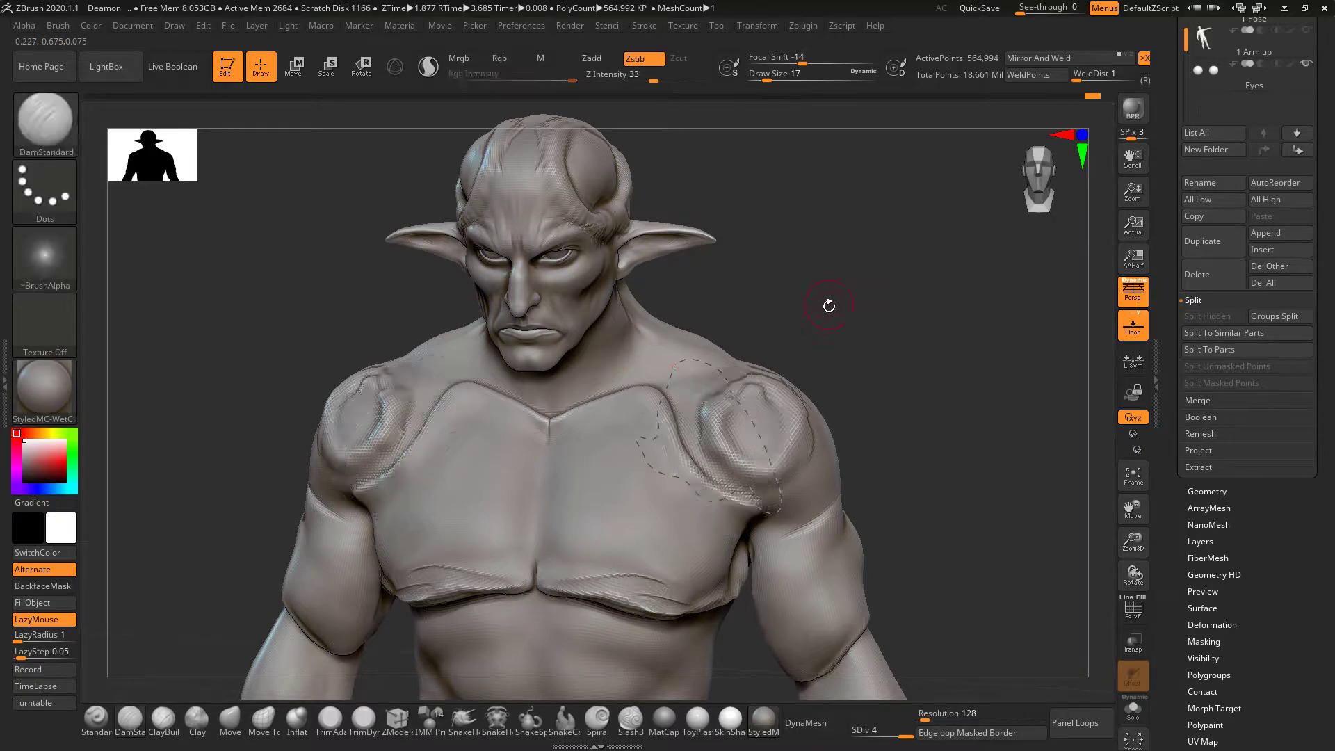
drag(822, 297, 774, 322)
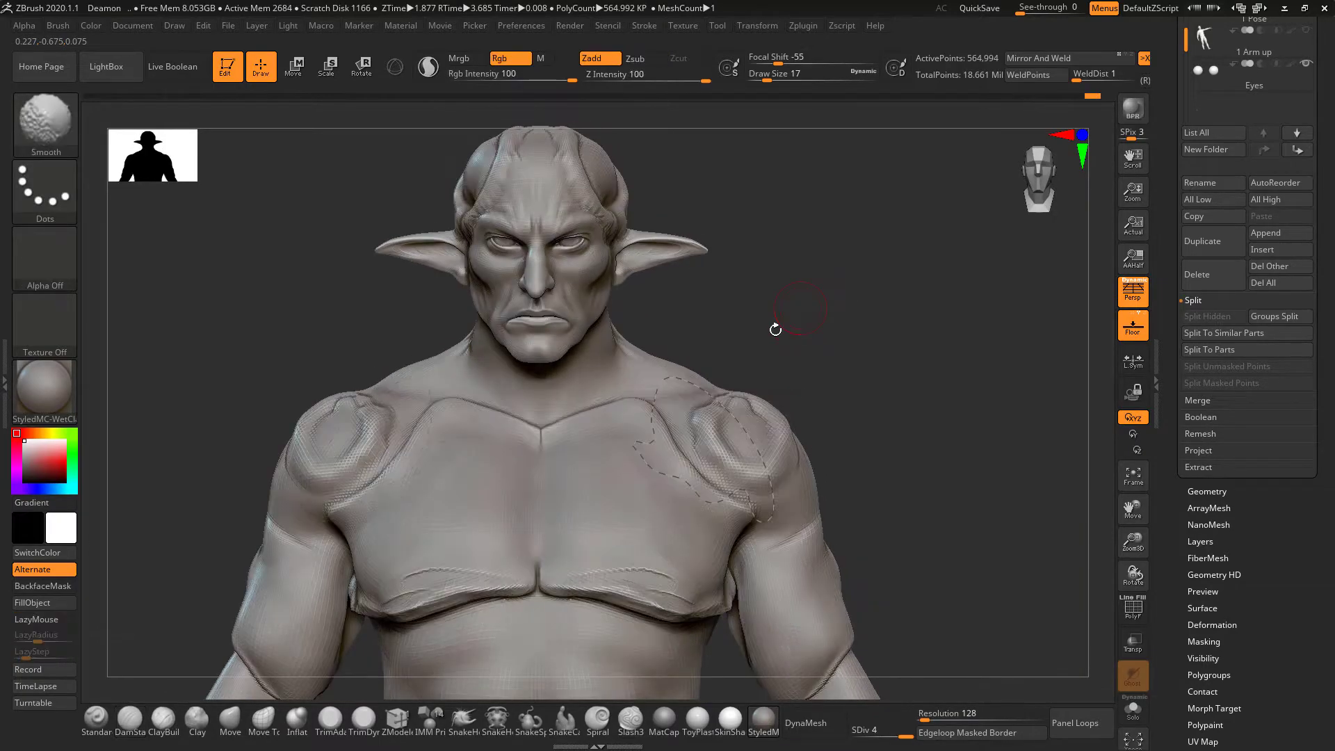
Choose Standard as the sculpting brush and MaskPen as the masking brush.
click(96, 720)
ctrl+click(39, 127)
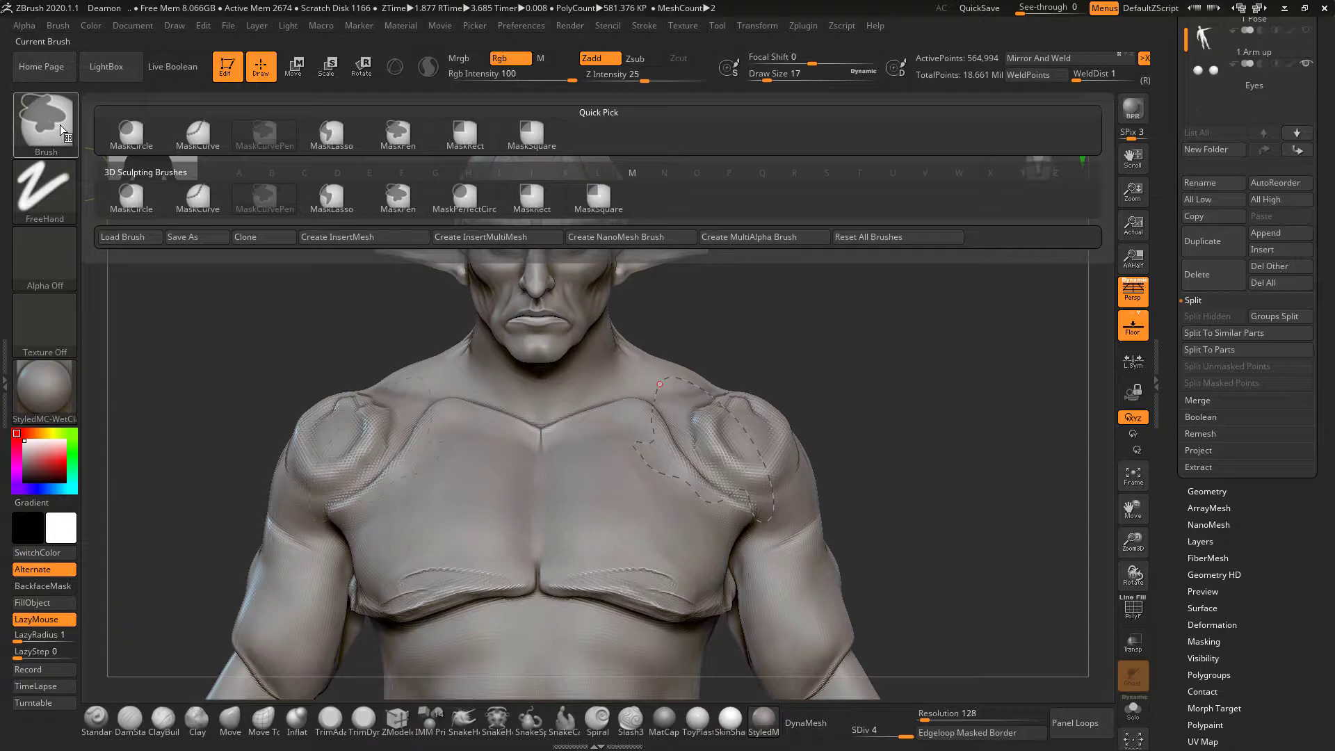
click(265, 198)
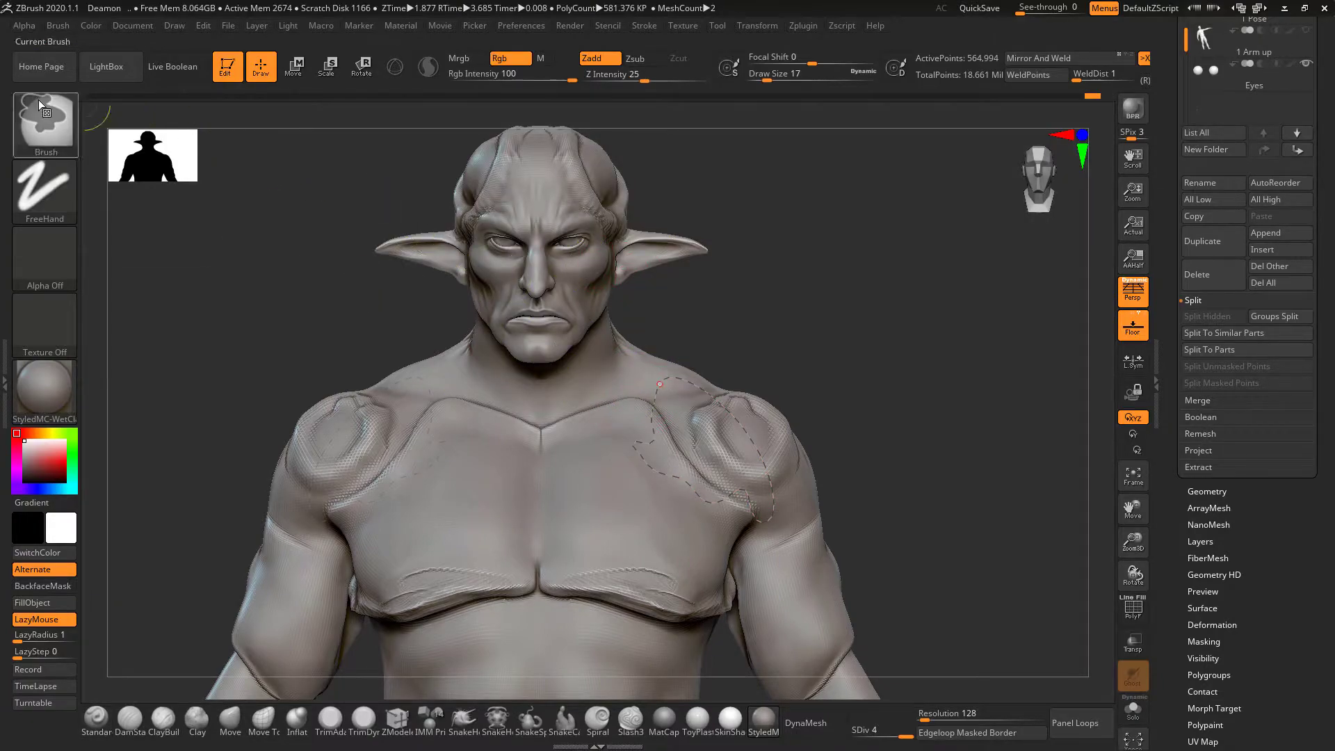
ctrl+click(61, 123)
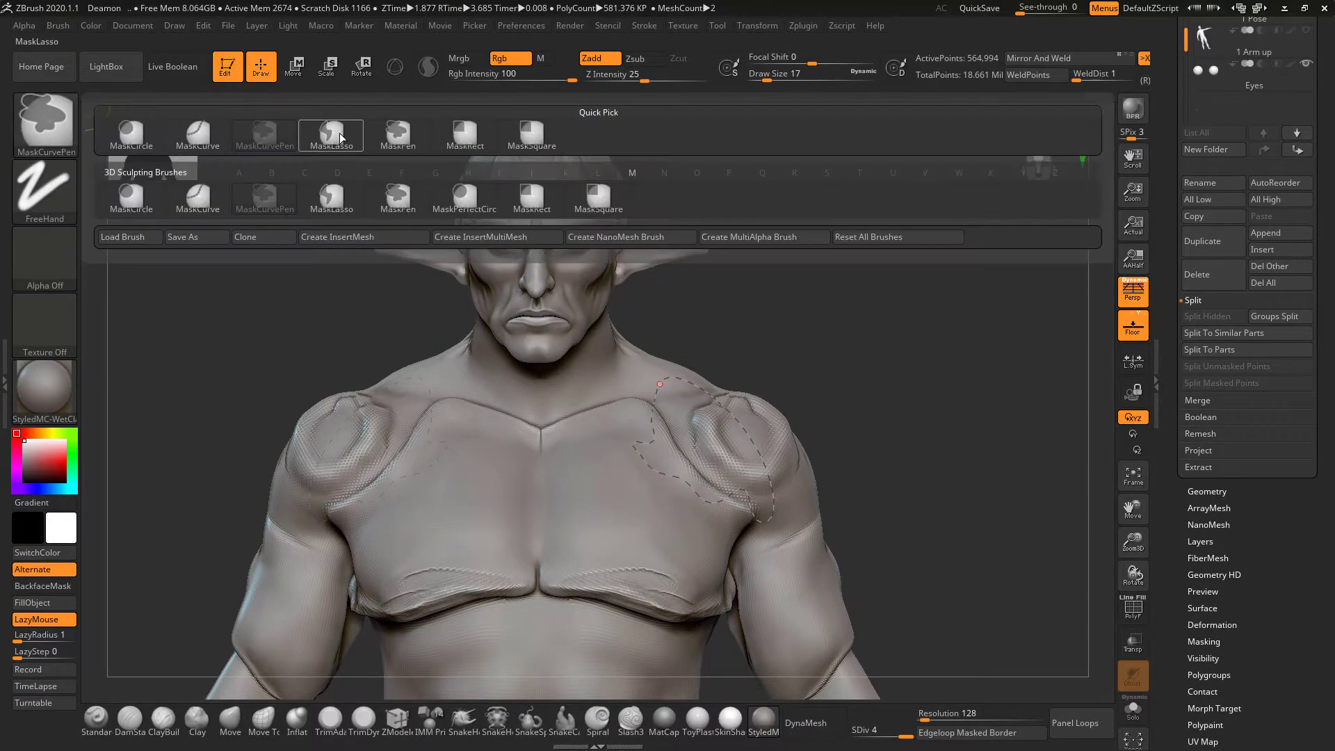
ctrl+click(398, 139)
Paint a freehand mask over both pectorals from the collarbones to the lower chest edge, and clear it.
mouse_move(629, 418)
ctrl+mouse_down()
mouse_move(629, 455)
mouse_move(678, 473)
ctrl+mouse_up()
mouse_move(944, 349)
alt+mouse_down()
mouse_move(926, 292)
mouse_move(882, 281)
mouse_move(841, 224)
alt+mouse_up()
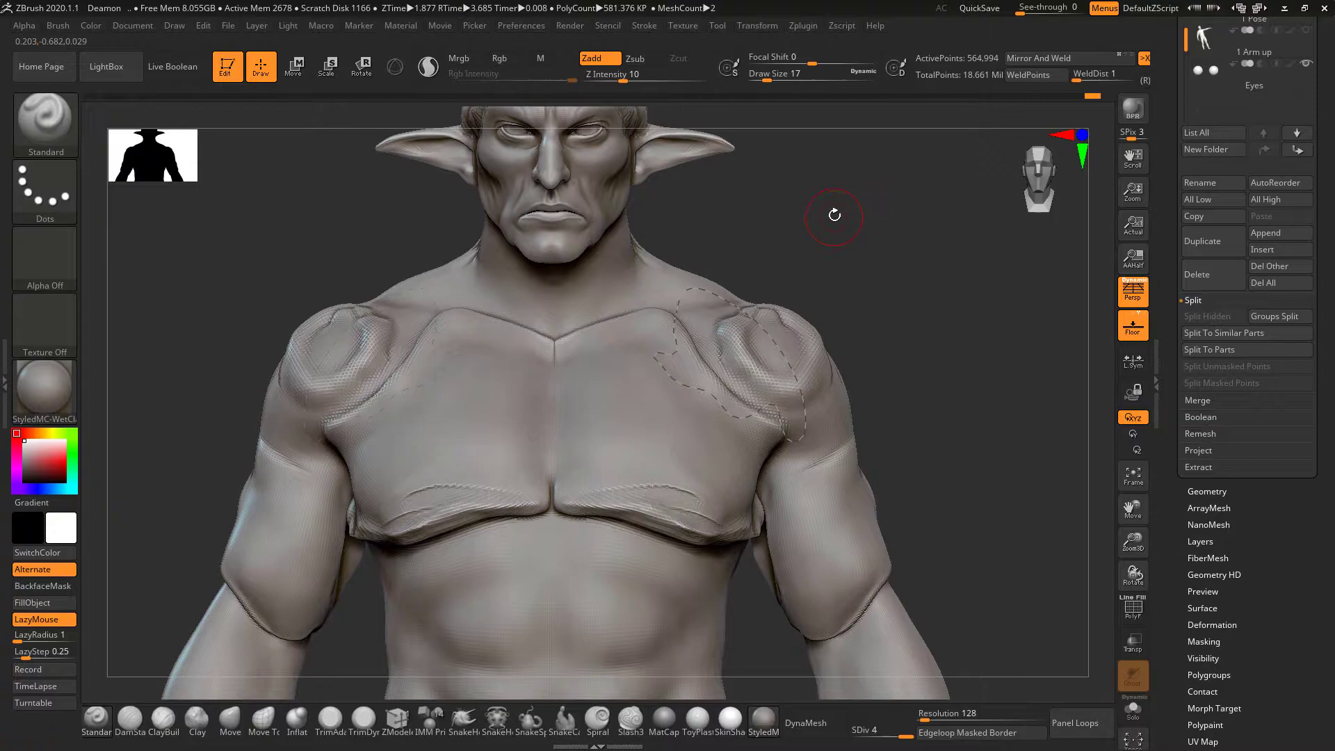
mouse_move(612, 358)
ctrl+mouse_down()
mouse_move(622, 346)
mouse_move(647, 417)
mouse_move(671, 389)
mouse_move(702, 445)
mouse_move(657, 471)
mouse_move(588, 368)
mouse_move(578, 443)
mouse_move(635, 518)
mouse_move(605, 506)
ctrl+mouse_up()
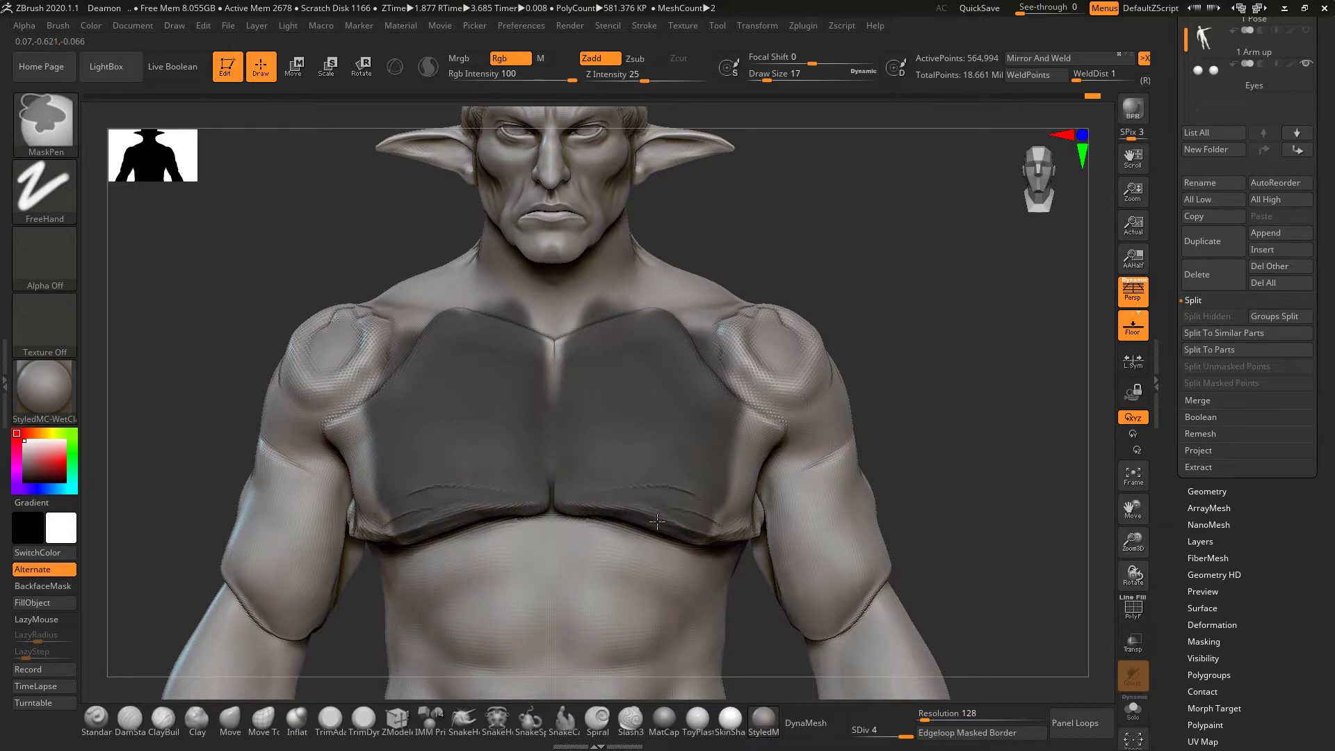
drag(932, 486, 758, 479)
mouse_move(730, 473)
ctrl+mouse_down()
mouse_move(653, 427)
mouse_move(637, 470)
mouse_move(612, 455)
ctrl+mouse_up()
ctrl+drag(667, 535, 692, 511)
shift+drag(849, 207, 966, 216)
ctrl+drag(442, 327, 453, 363)
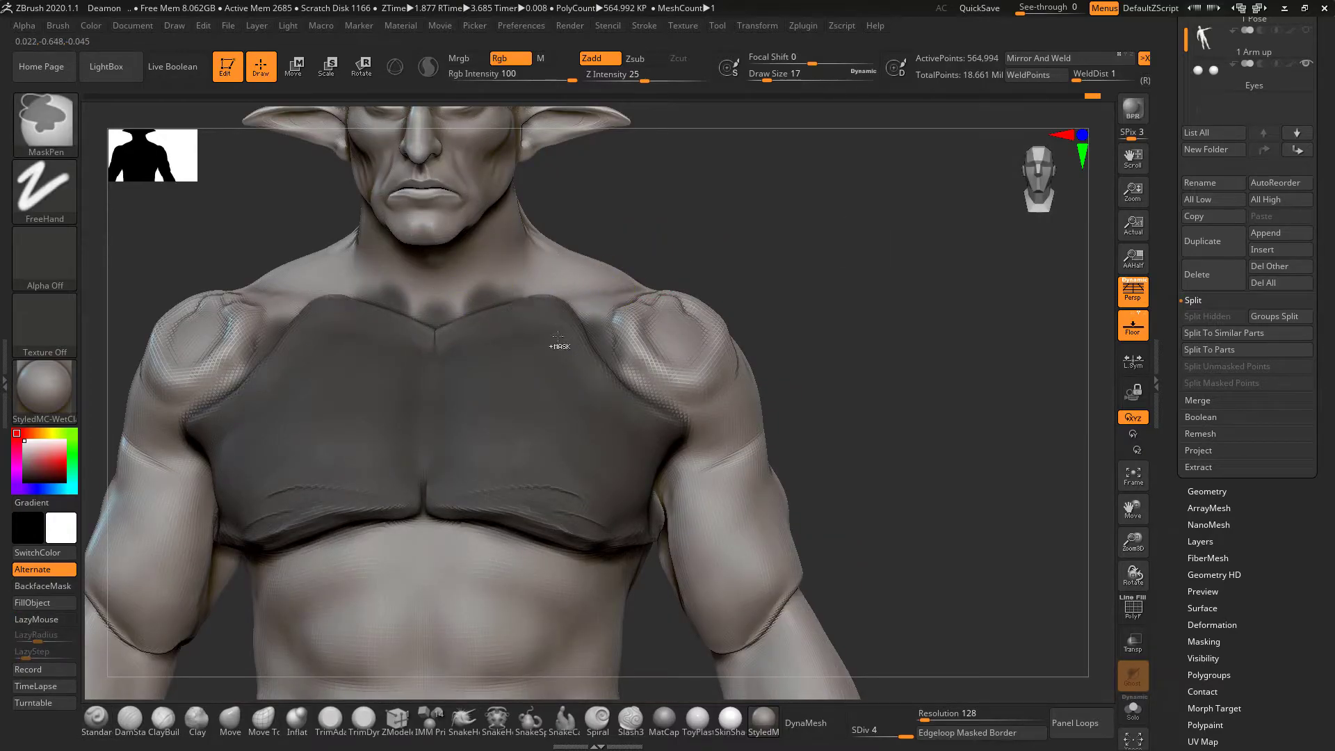
key(ctrl)
alt+drag(816, 302, 852, 84)
ctrl+drag(888, 227, 799, 278)
Paint masks over the six abdominal muscle blocks with MaskPen and invert the mask to isolate them.
mouse_move(485, 336)
ctrl+mouse_down()
mouse_move(455, 354)
mouse_move(459, 313)
mouse_move(512, 337)
mouse_move(474, 373)
mouse_move(507, 403)
mouse_move(455, 456)
mouse_move(496, 429)
mouse_move(482, 450)
ctrl+mouse_up()
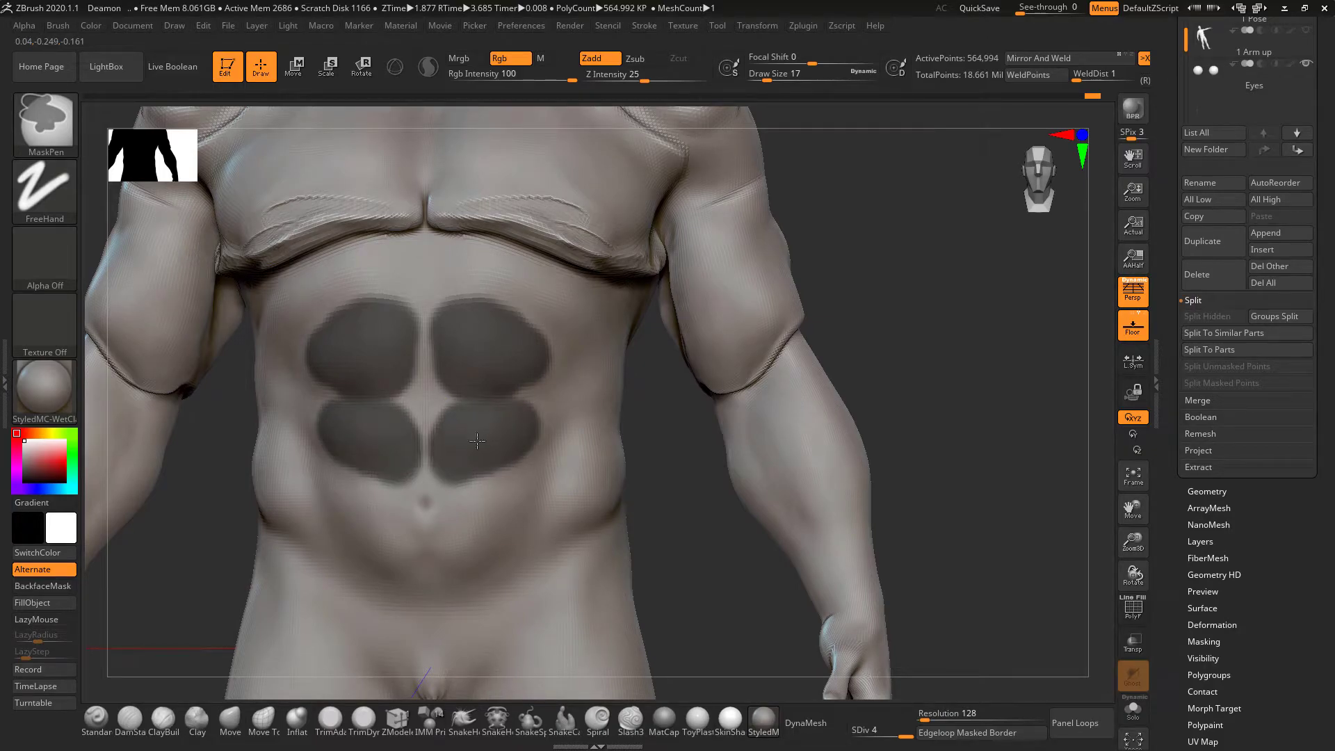
mouse_move(452, 494)
ctrl+mouse_down()
mouse_move(455, 546)
mouse_move(486, 560)
mouse_move(479, 508)
ctrl+mouse_up()
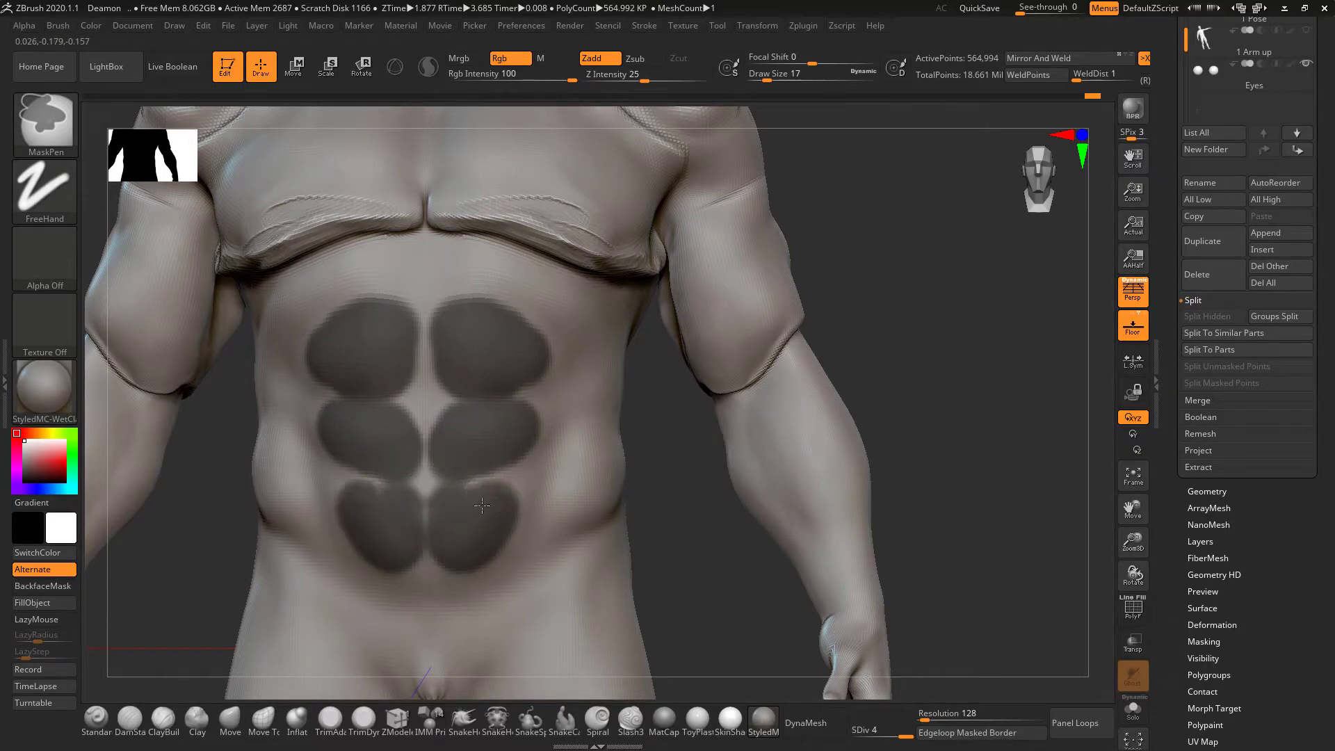
ctrl+click(834, 212)
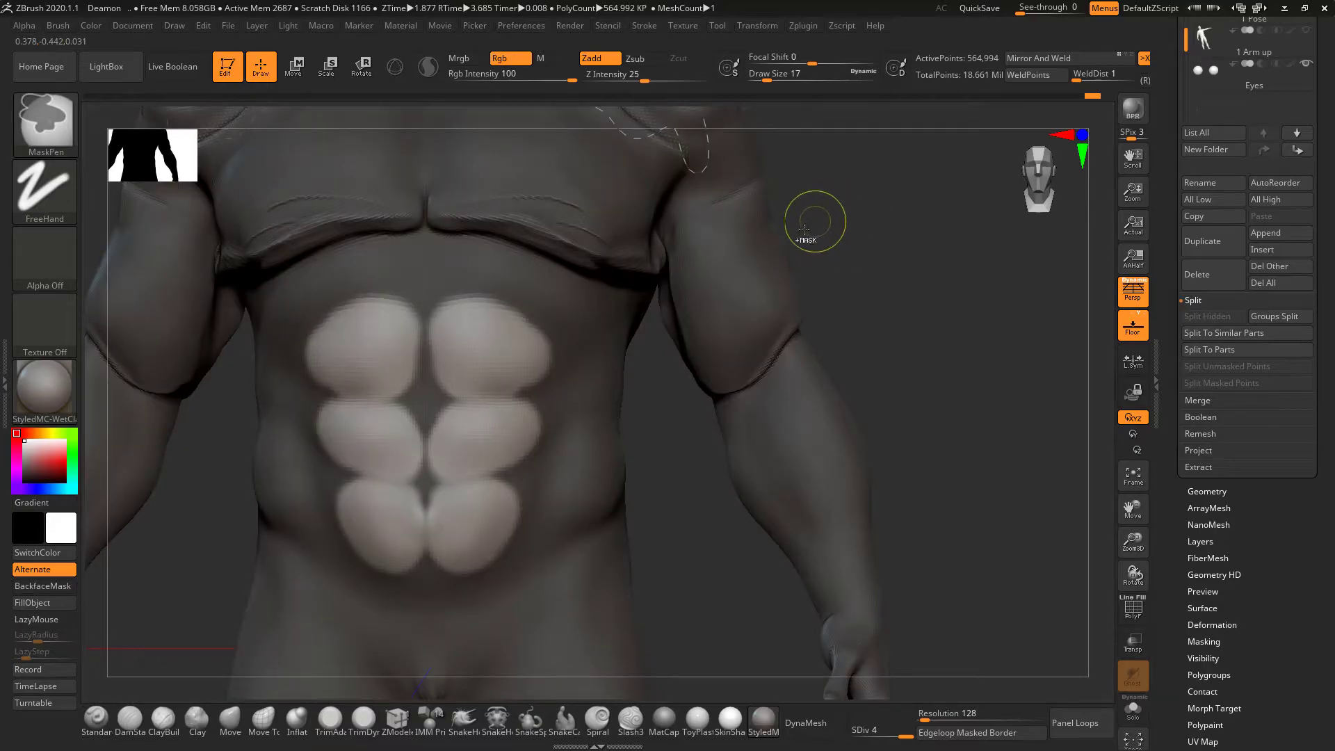
Inflate the six isolated abdominal blocks with the Inflat brush at draw size 41, and clear the mask.
click(297, 719)
key(space)
drag(473, 320, 486, 320)
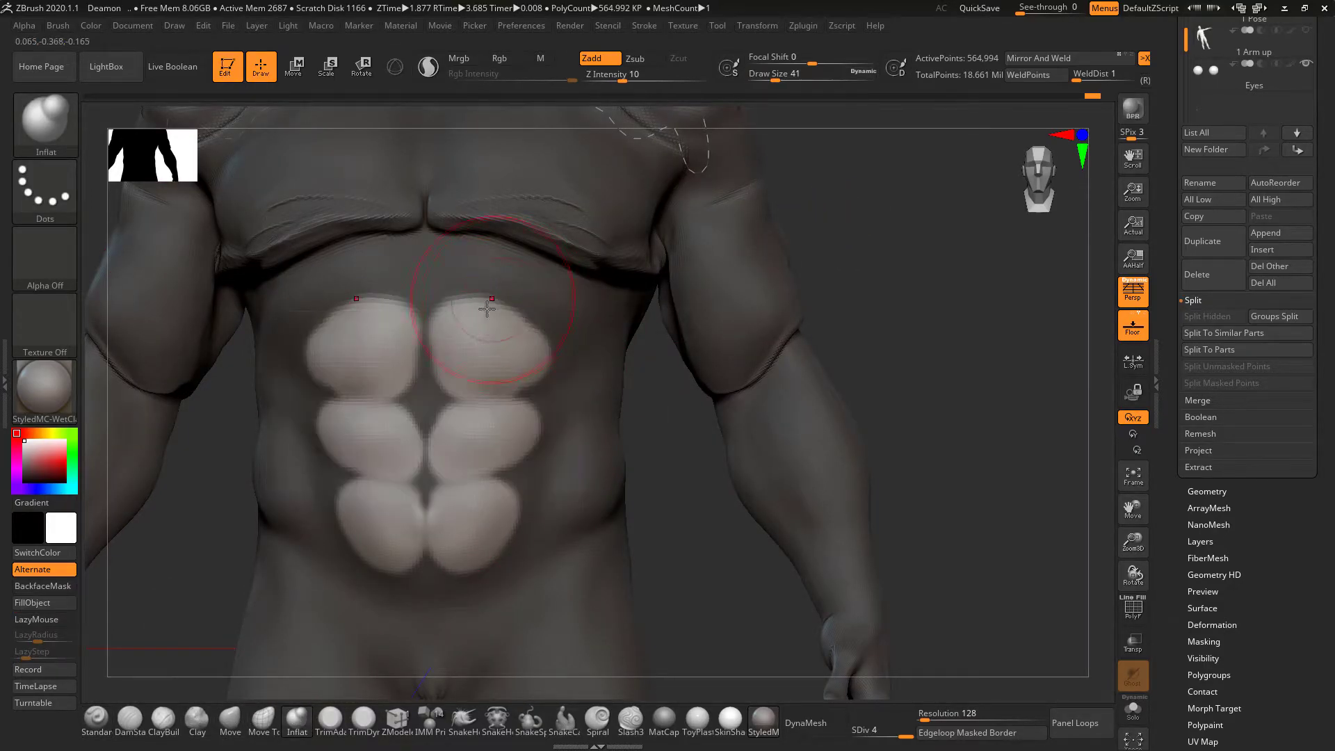
mouse_move(465, 364)
mouse_down()
mouse_move(348, 410)
mouse_move(487, 452)
mouse_move(487, 480)
mouse_move(442, 547)
mouse_move(453, 444)
mouse_up()
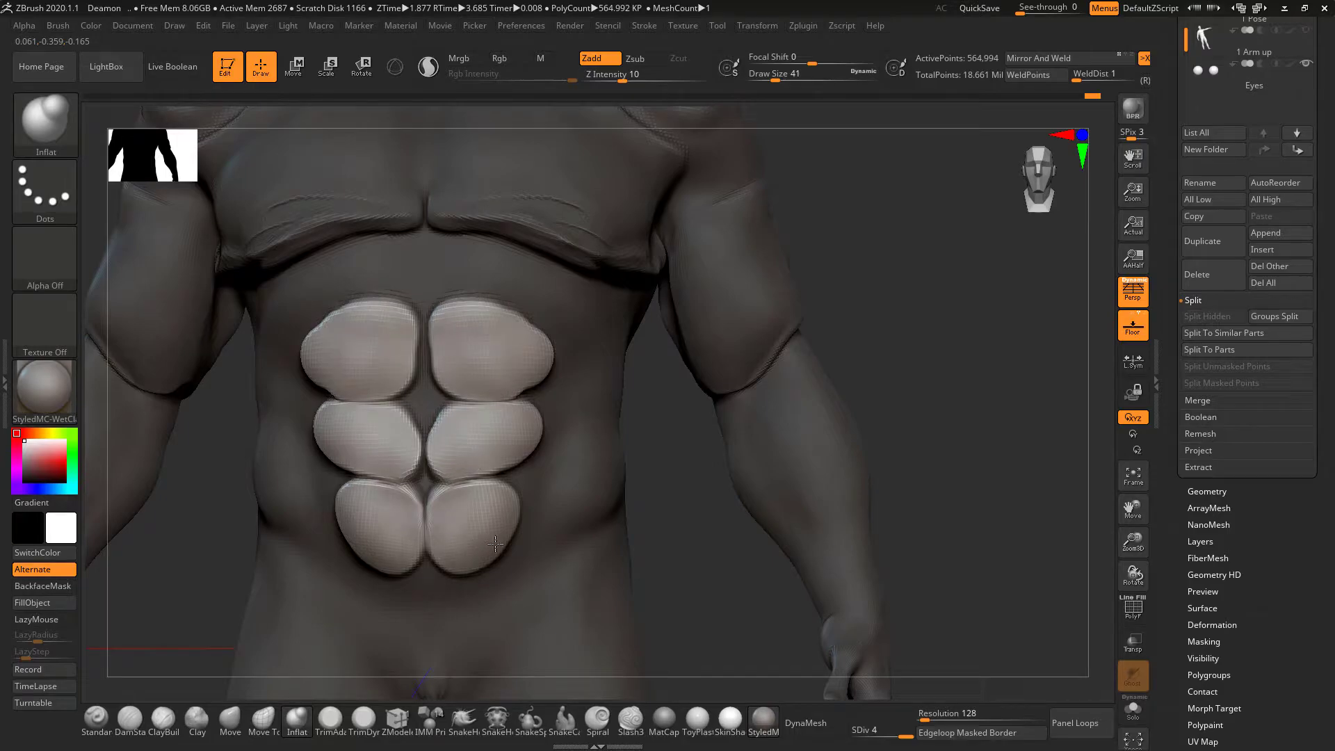
drag(864, 289, 946, 259)
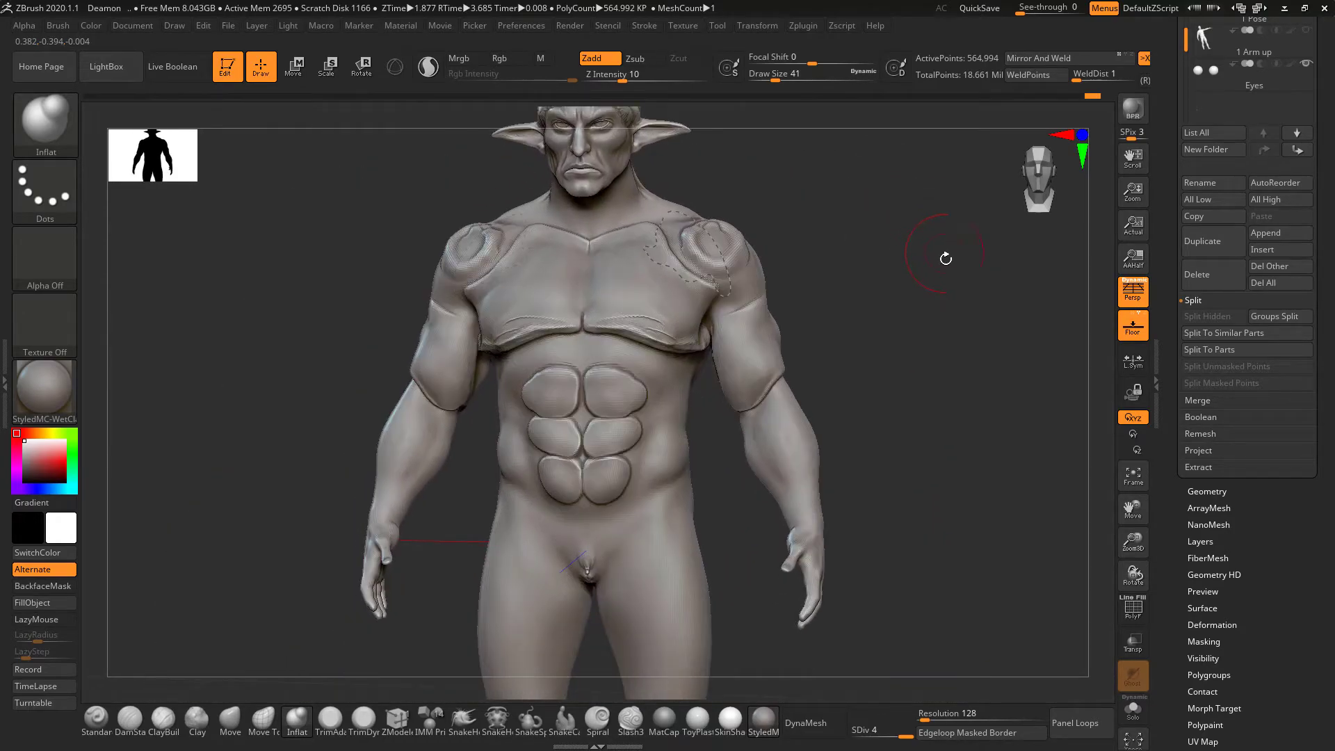
Check the available mask brushes and open the tool's Masking options.
ctrl+click(68, 119)
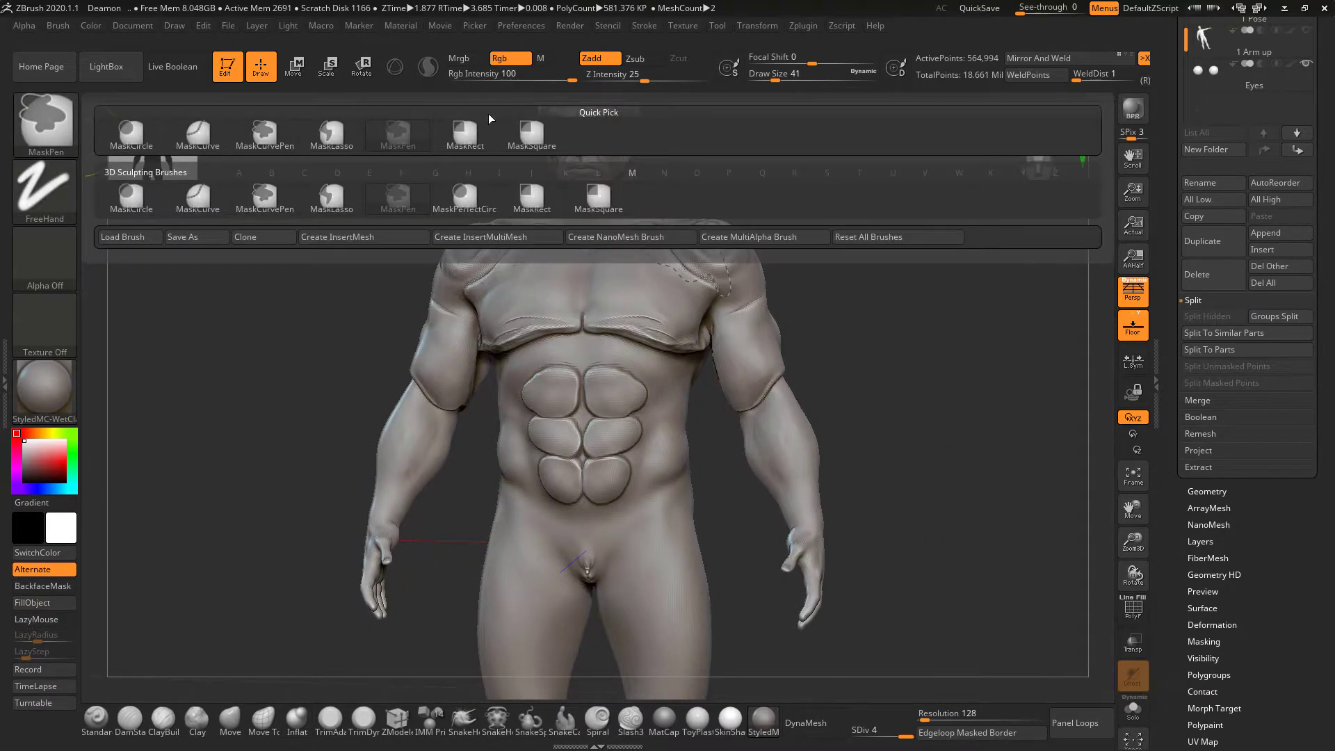
mouse_move(921, 343)
shift+mouse_down()
mouse_move(953, 382)
mouse_move(953, 338)
shift+mouse_up()
scroll(1180, 530, down, 6)
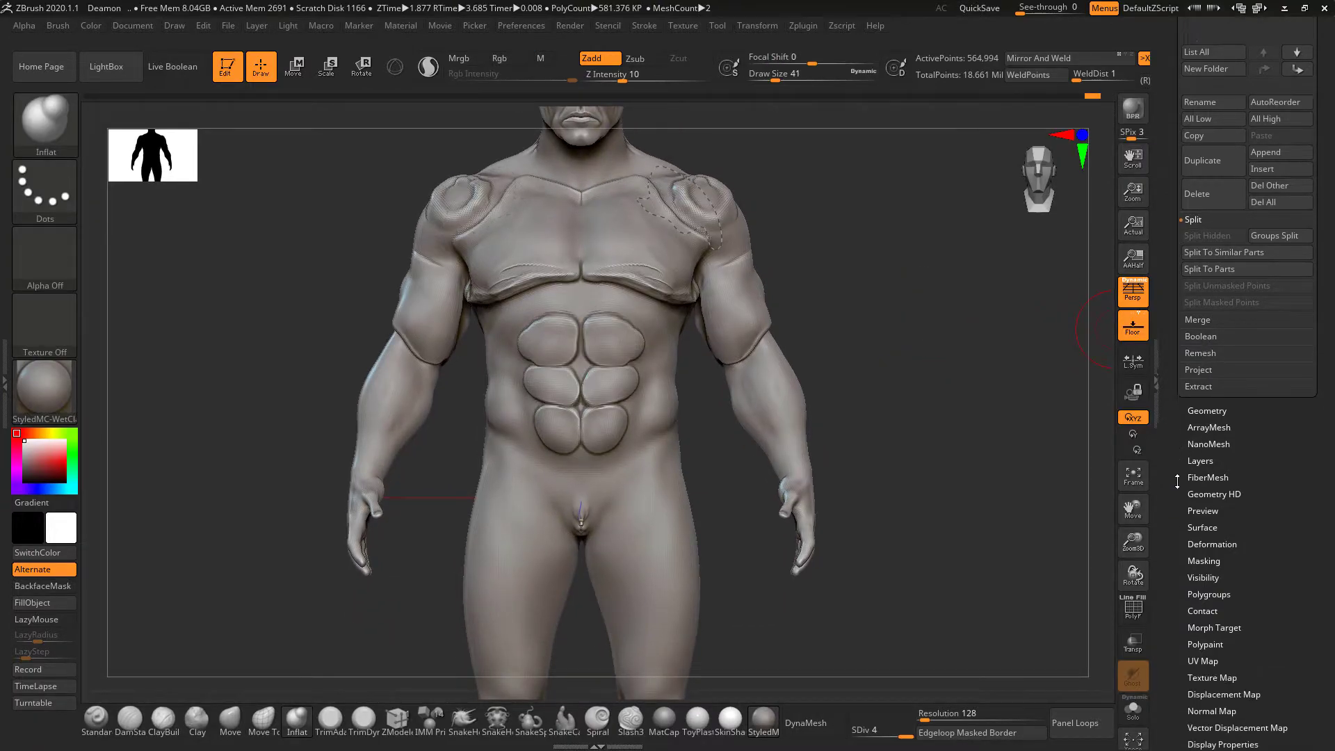
click(1203, 439)
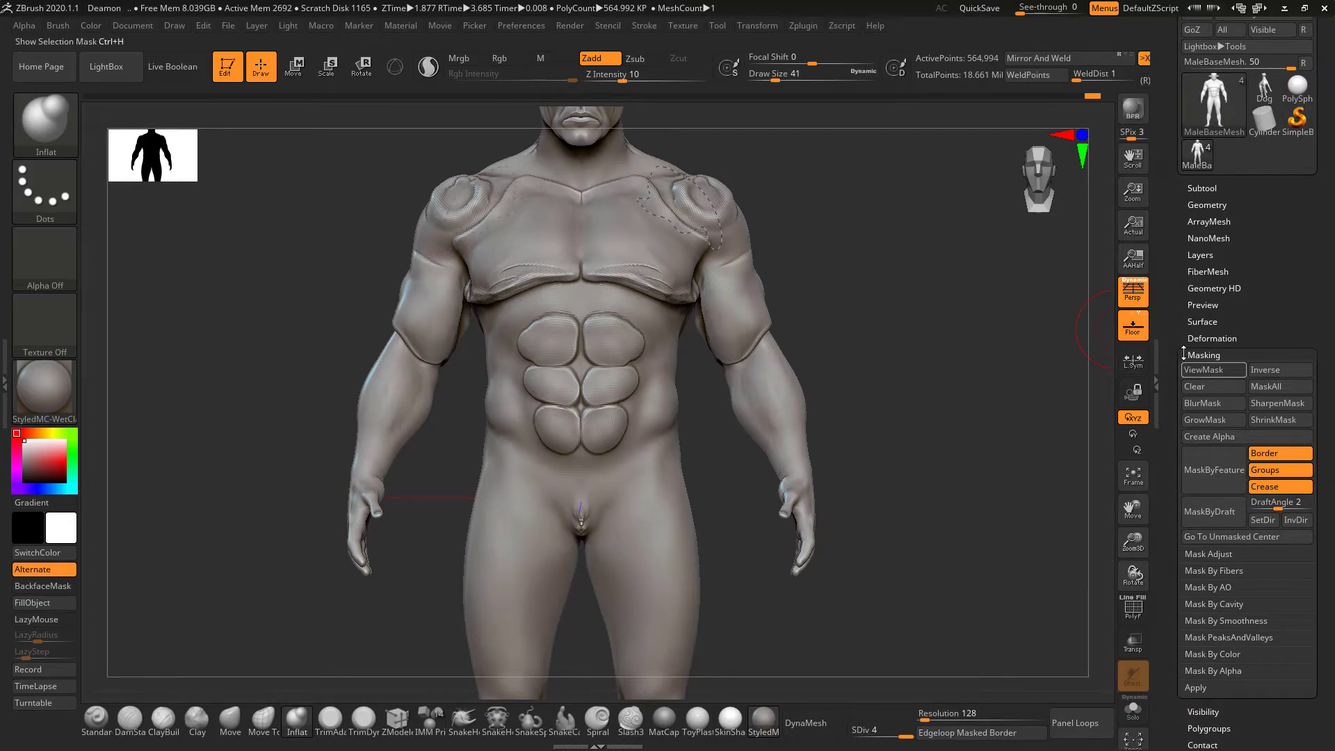
Paint a freehand mask over the inner upper chest, invert it twice, and clear it.
alt+drag(927, 230, 916, 347)
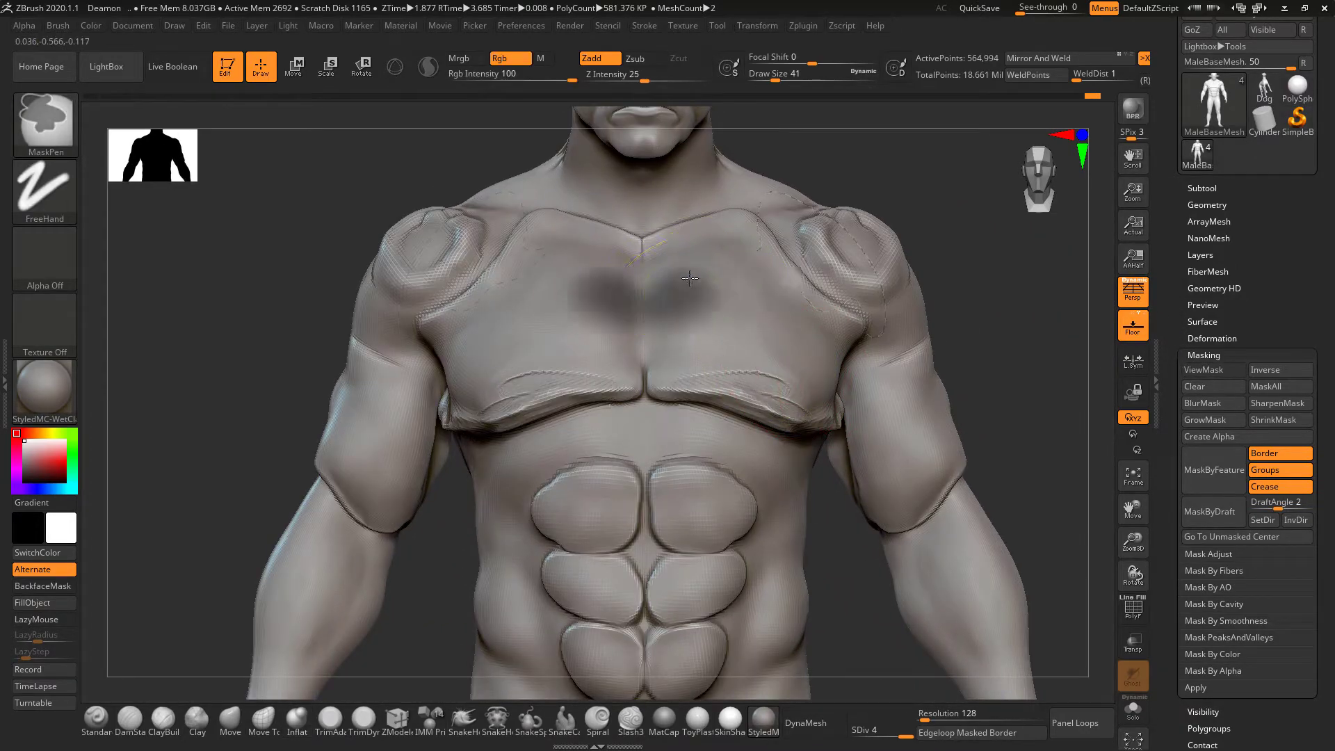
ctrl+drag(691, 283, 686, 278)
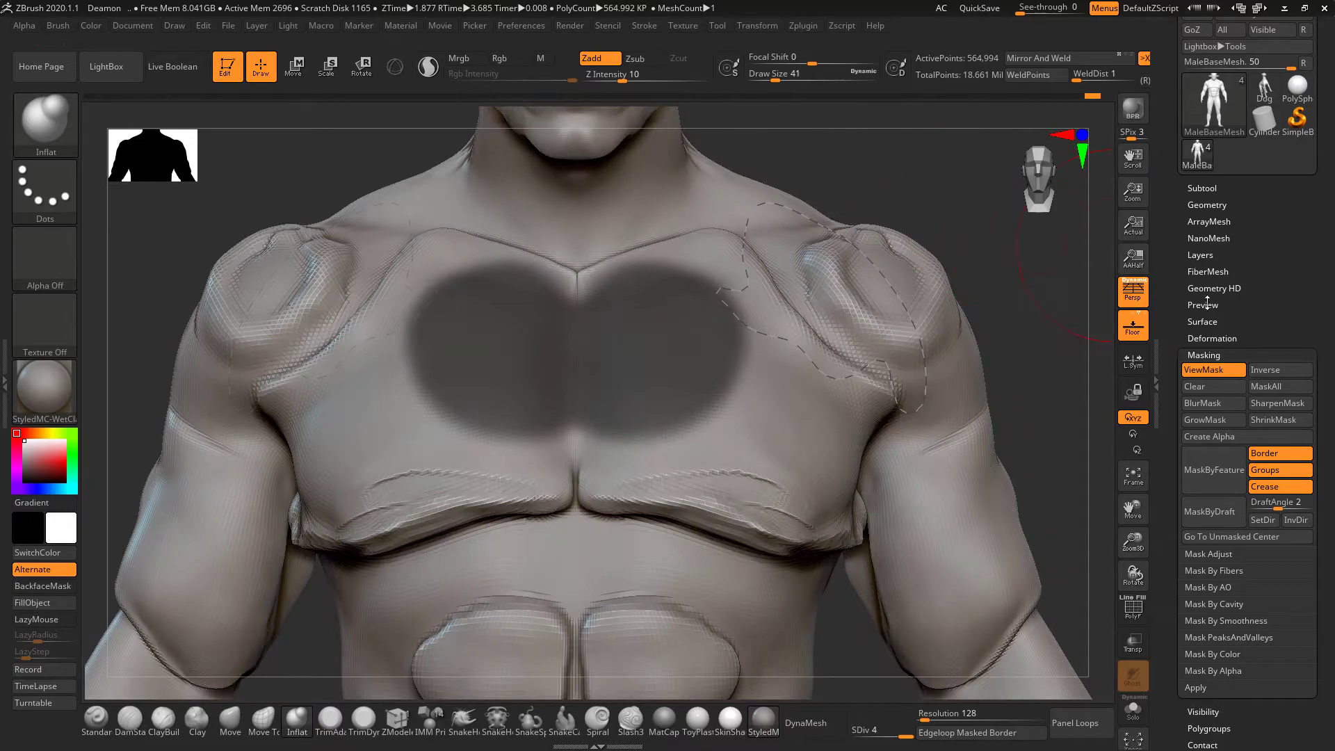
click(1270, 373)
click(1270, 370)
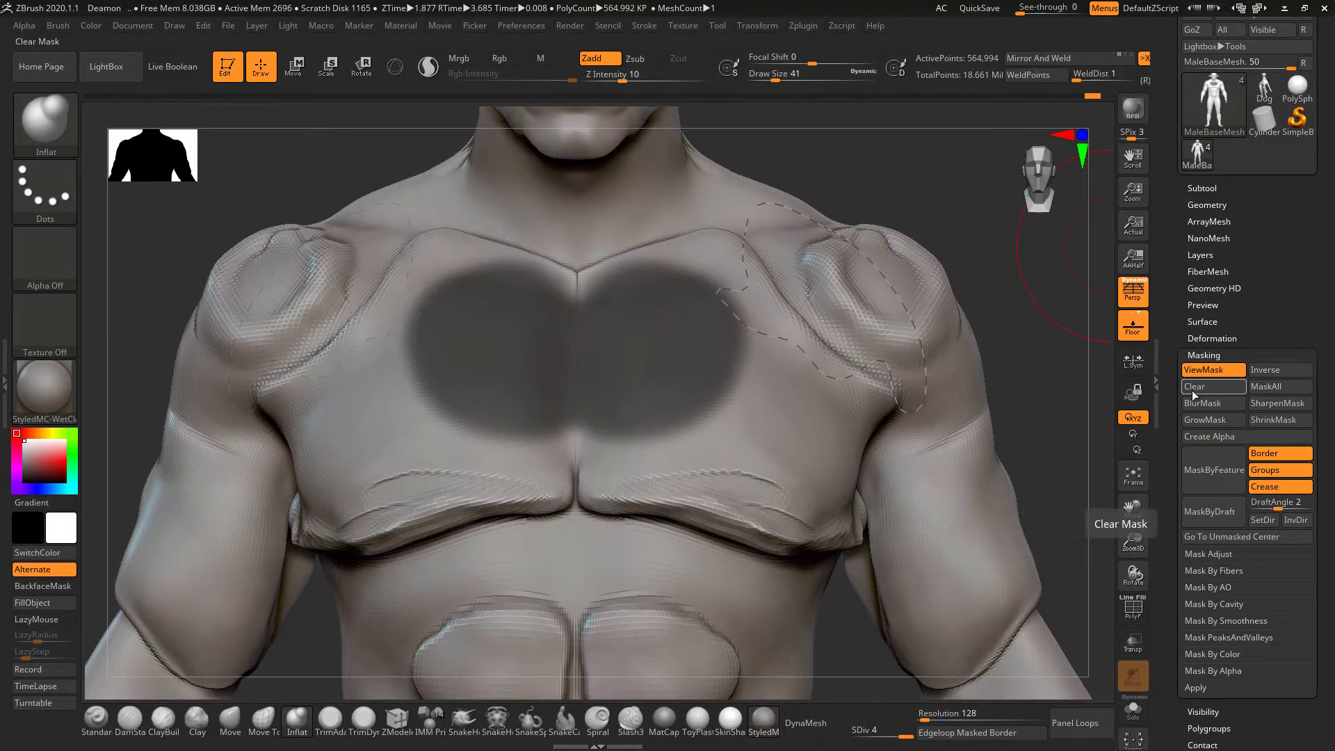
click(1203, 373)
Paint a large round mask on the lower part of each pectoral, and clear the mask, undoing and repeating the clearing.
mouse_move(941, 227)
alt+mouse_down()
mouse_move(911, 244)
mouse_move(901, 299)
alt+mouse_up()
ctrl+click(637, 399)
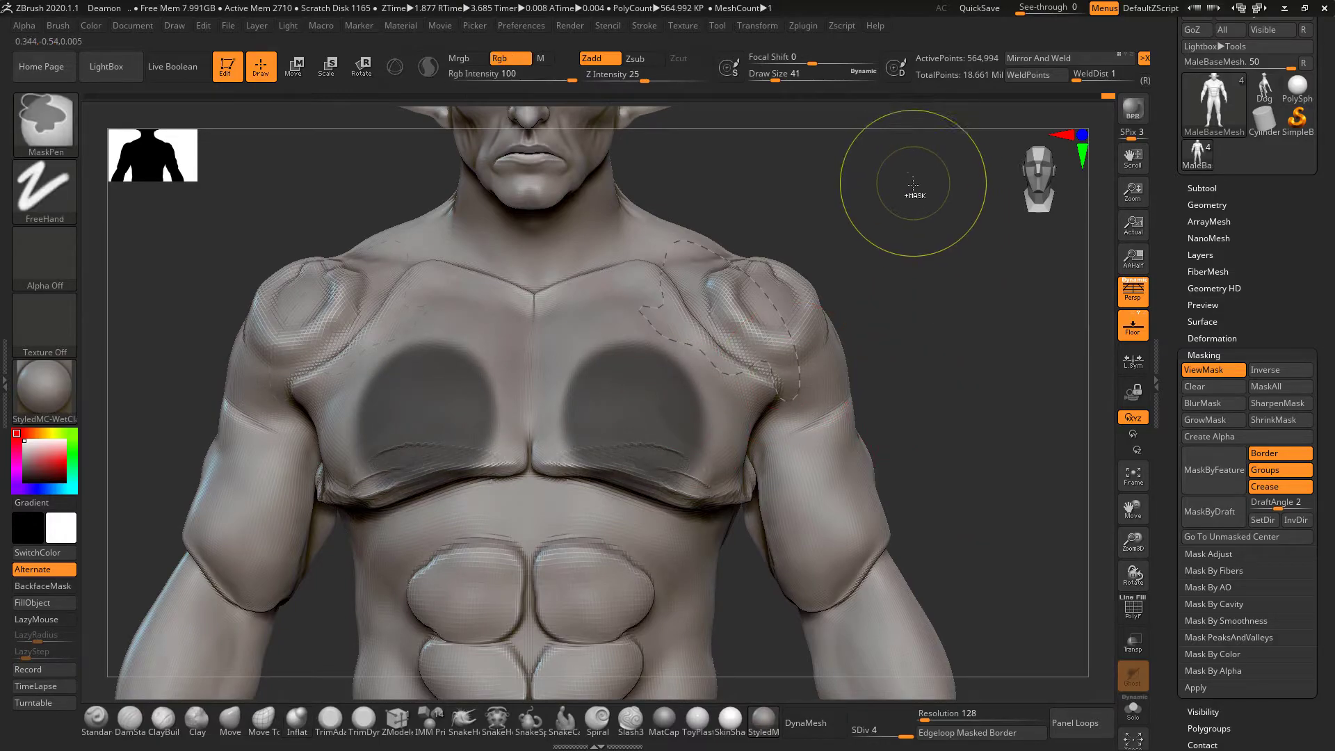
mouse_move(918, 186)
ctrl+mouse_down()
mouse_move(959, 352)
mouse_move(944, 403)
mouse_move(964, 394)
ctrl+mouse_up()
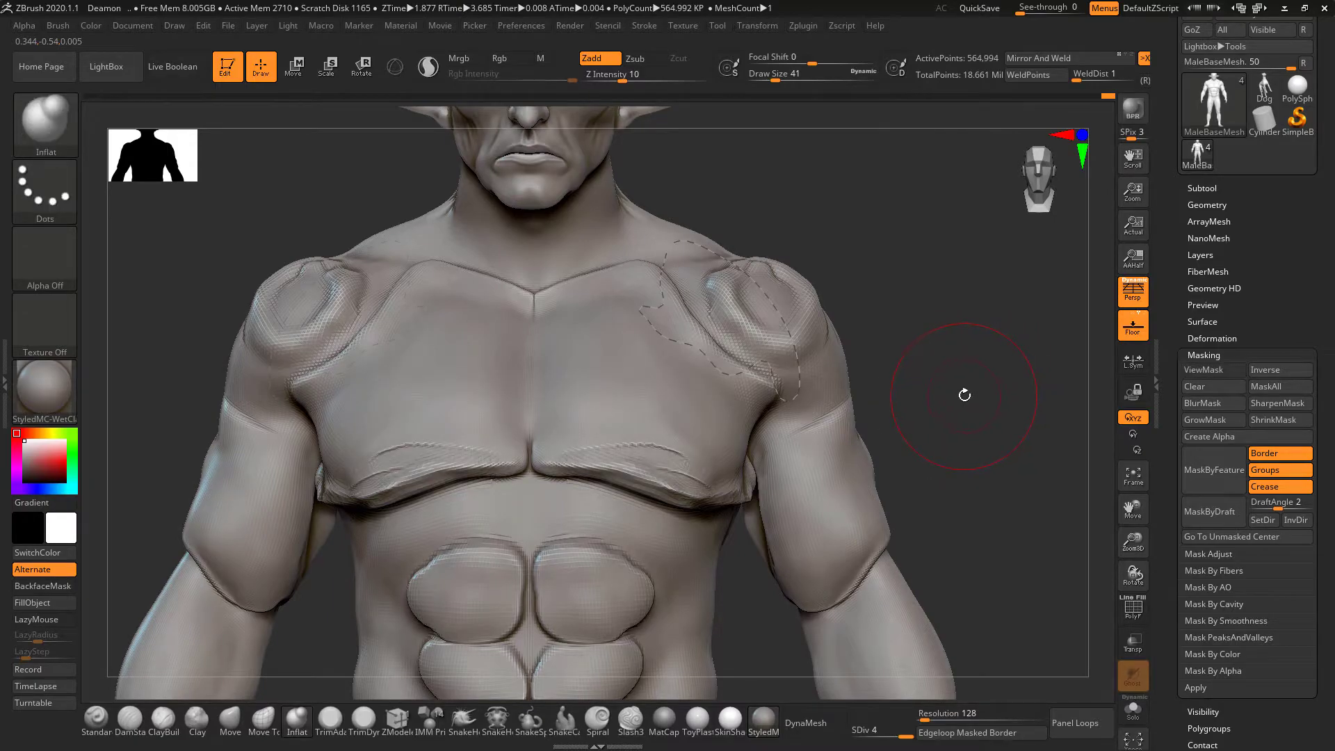
key(ctrl+z)
click(1213, 388)
Mask the whole model with MaskAll and clear that mask.
click(1267, 387)
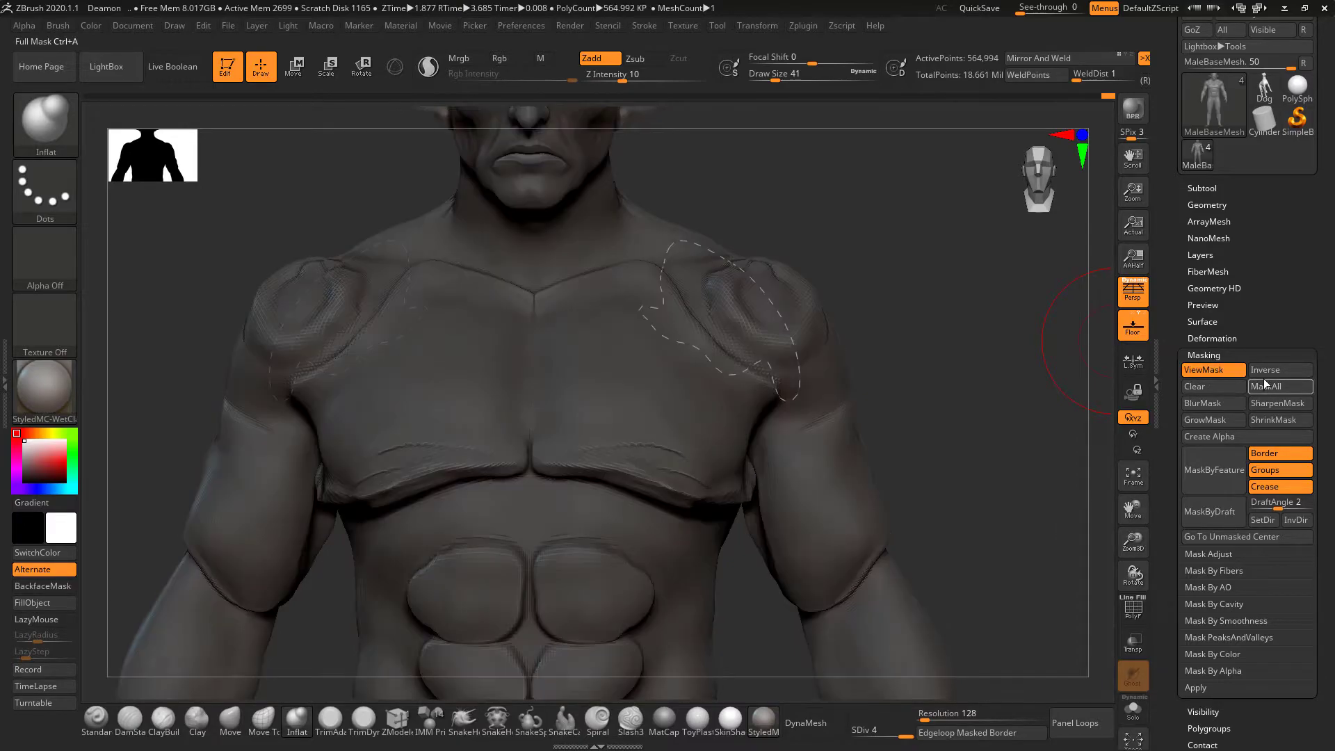
drag(899, 322, 951, 358)
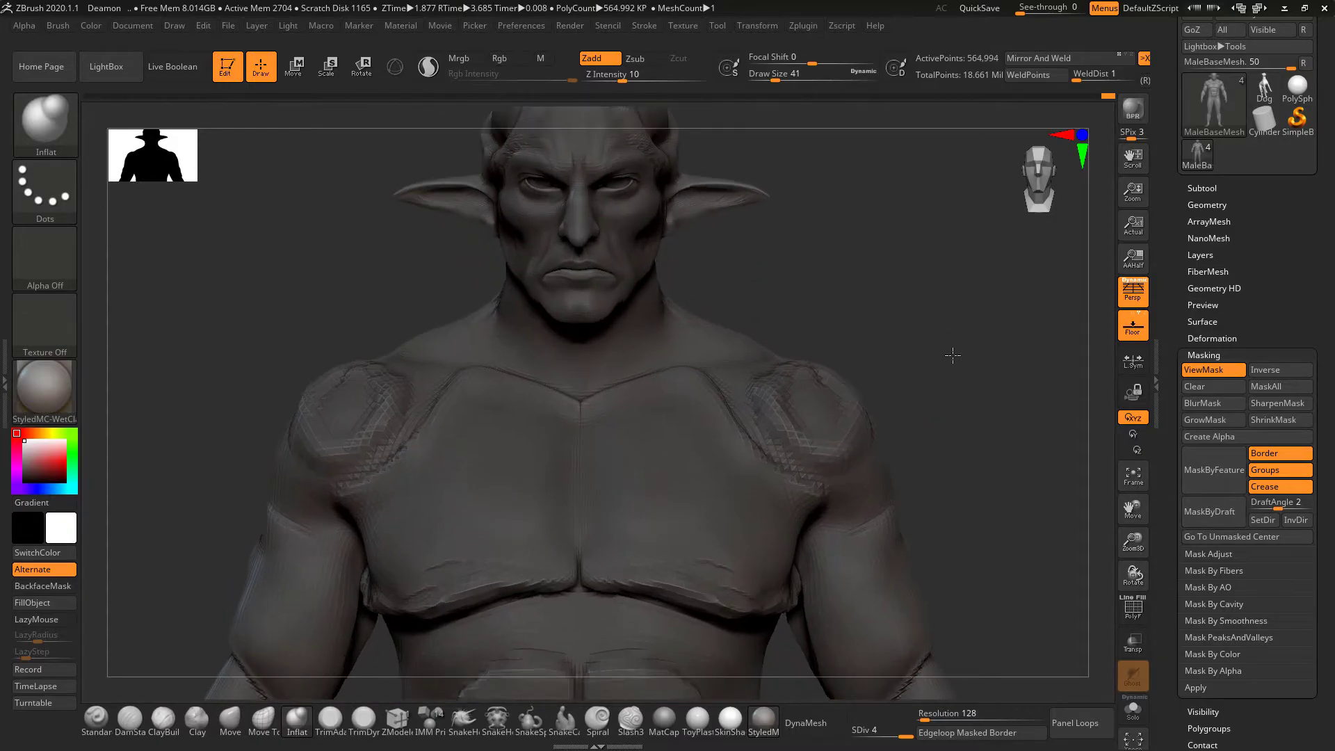
key(ctrl)
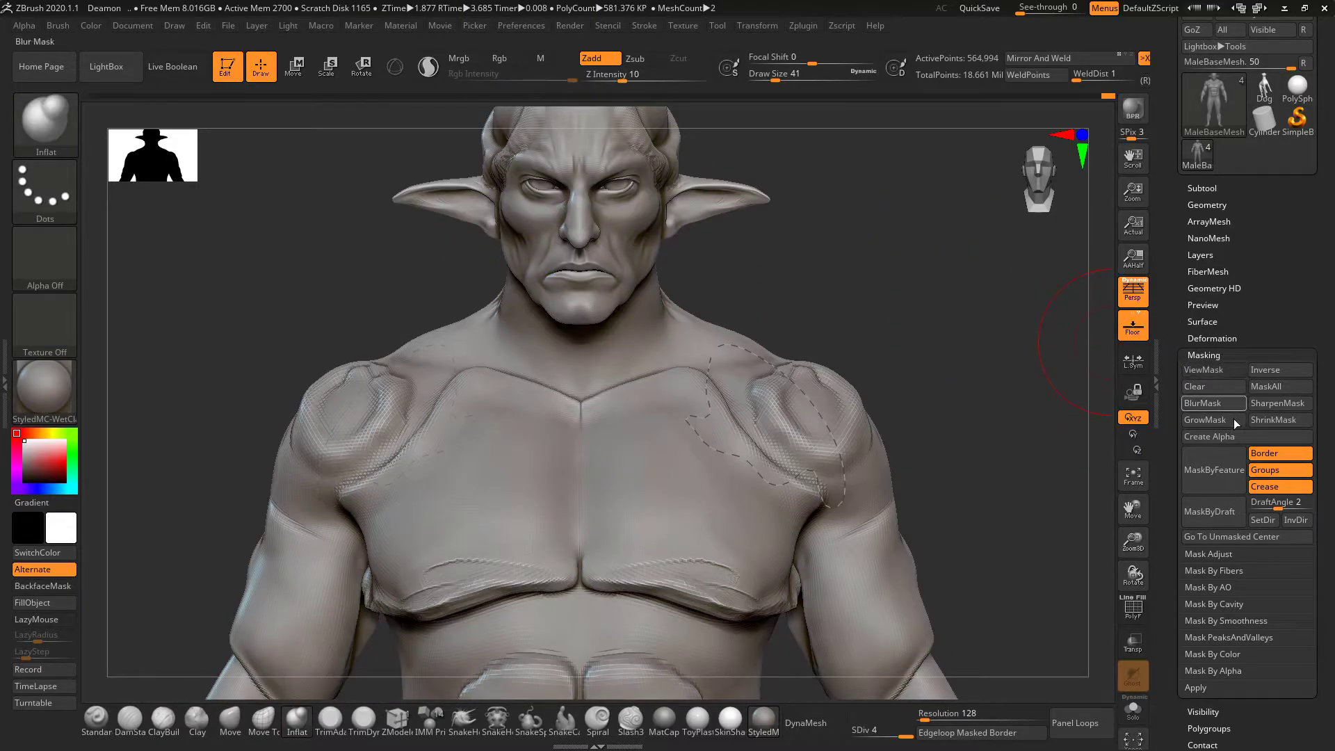
Mask a round spot on each pectoral with MaskPen at draw size 20, and blur the mask.
key(space)
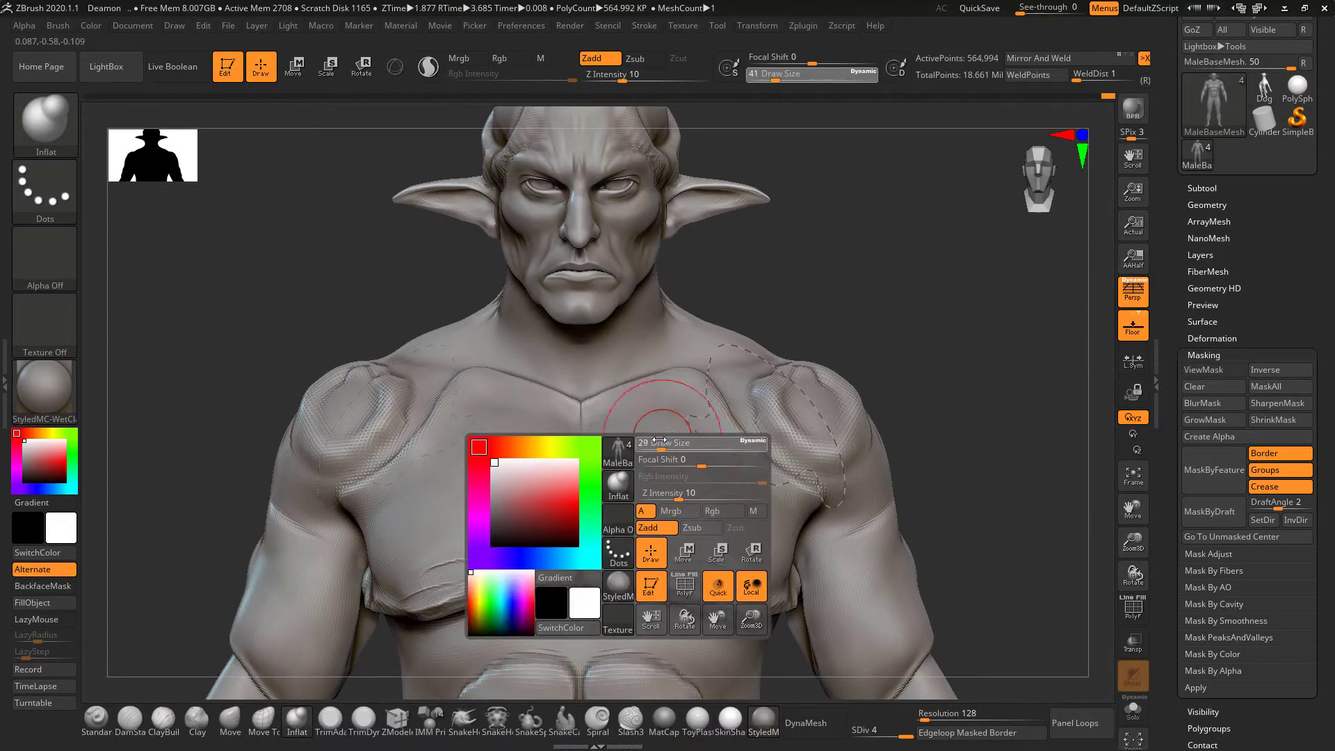
click(657, 451)
ctrl+click(676, 486)
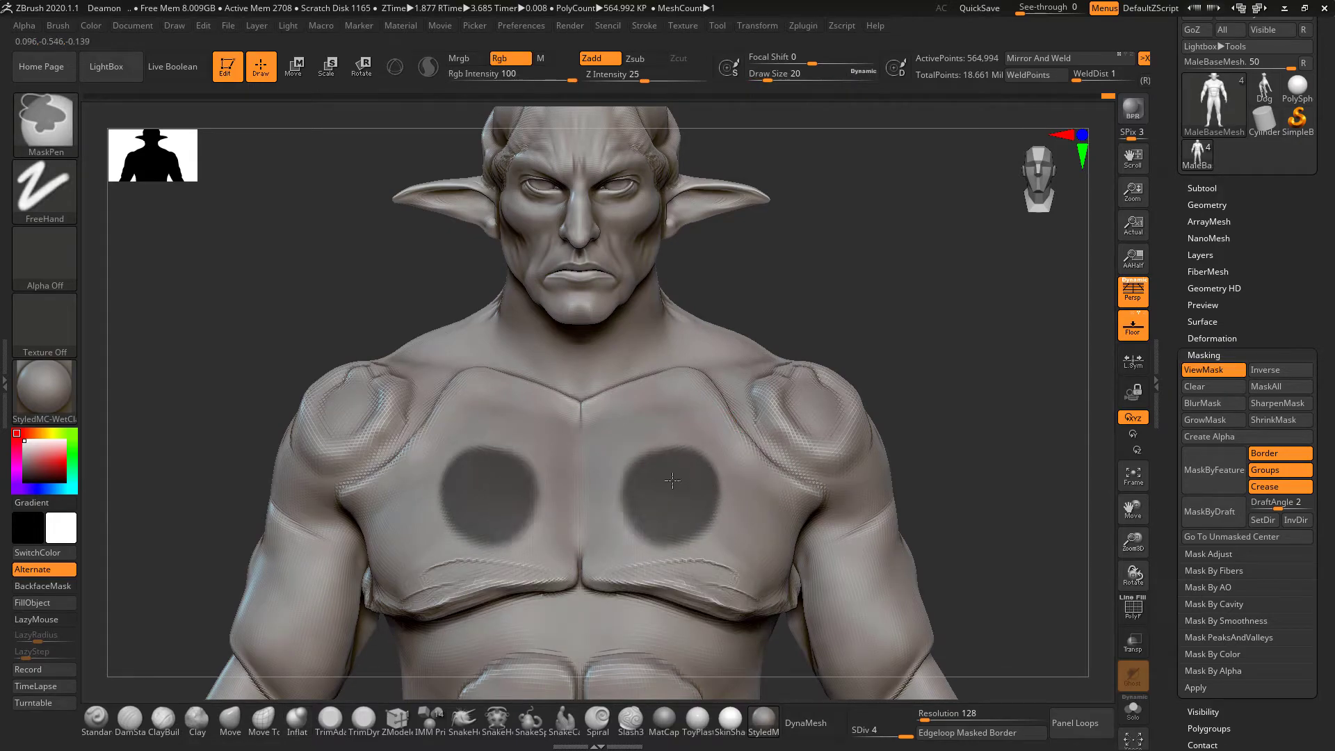
key(ctrl)
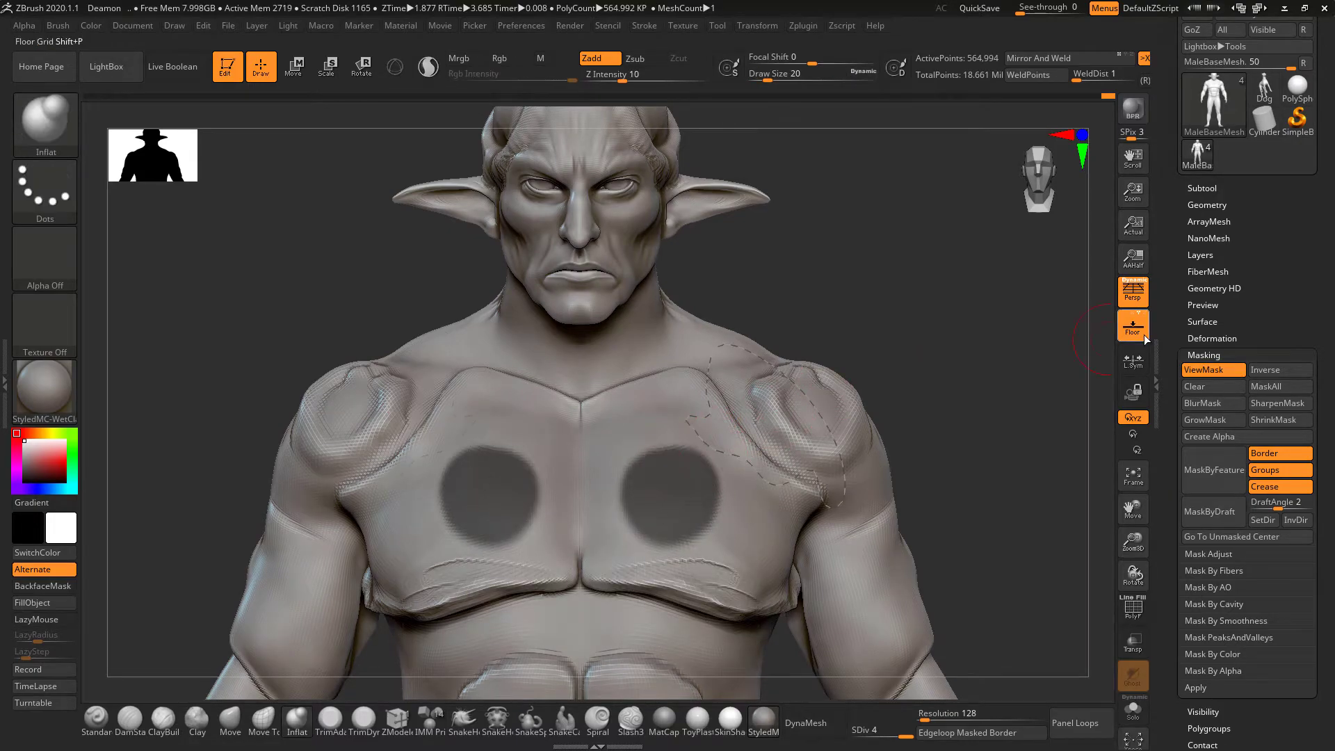
click(1218, 411)
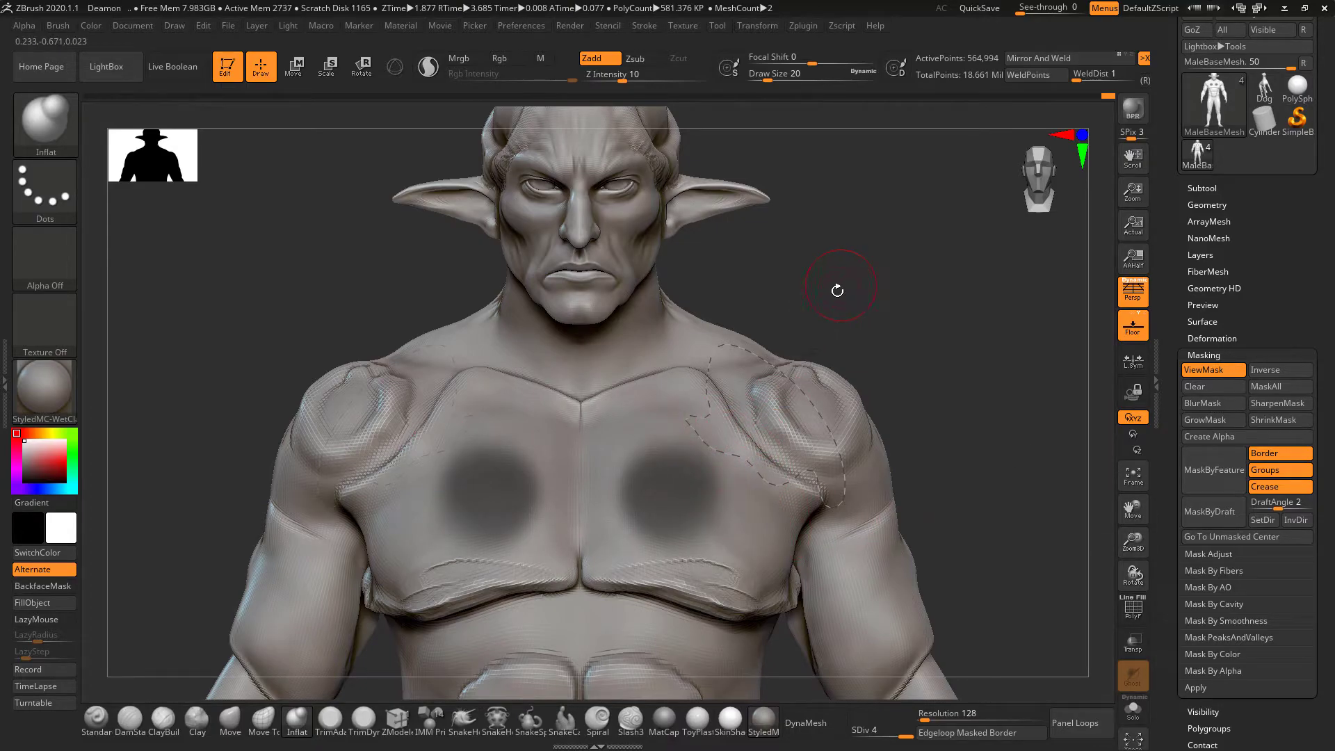
Invert the blurred mask and inflate the isolated pectoral spots with Inflat at draw size 44.
ctrl+click(822, 298)
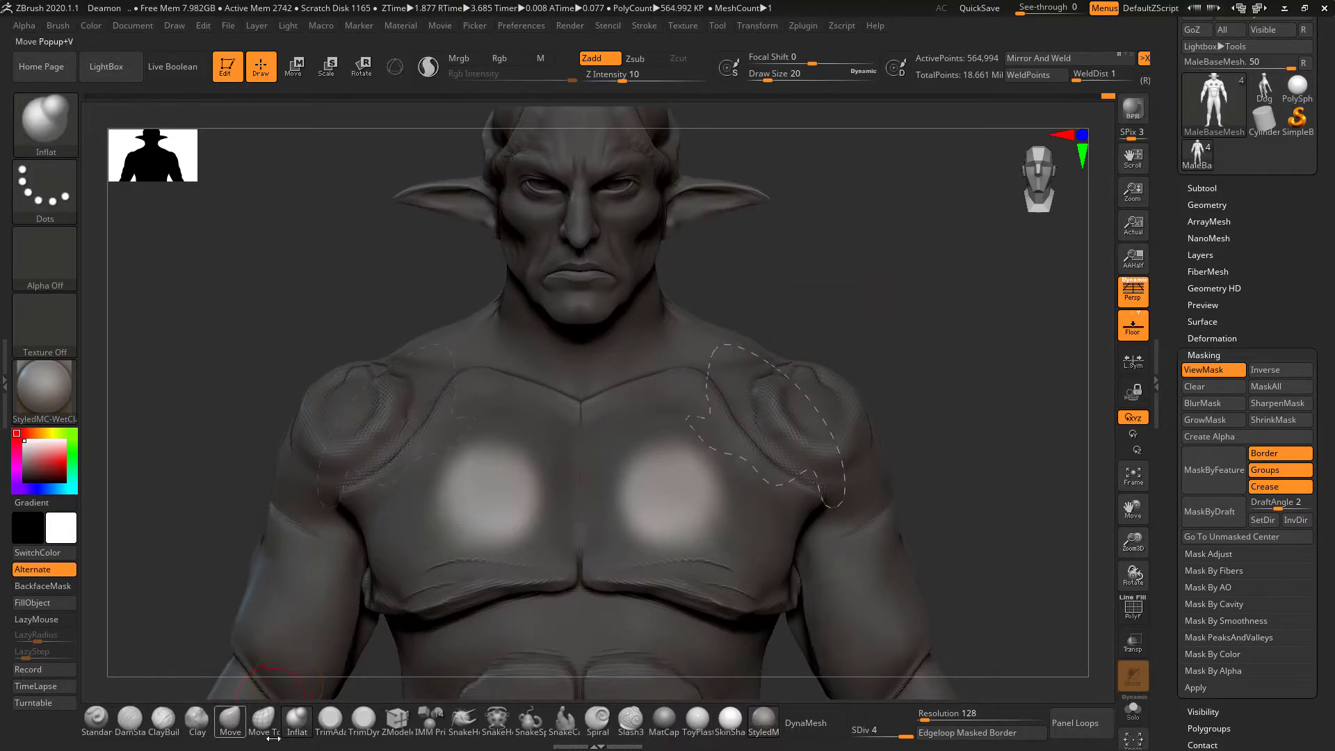
key(space)
drag(561, 416, 570, 417)
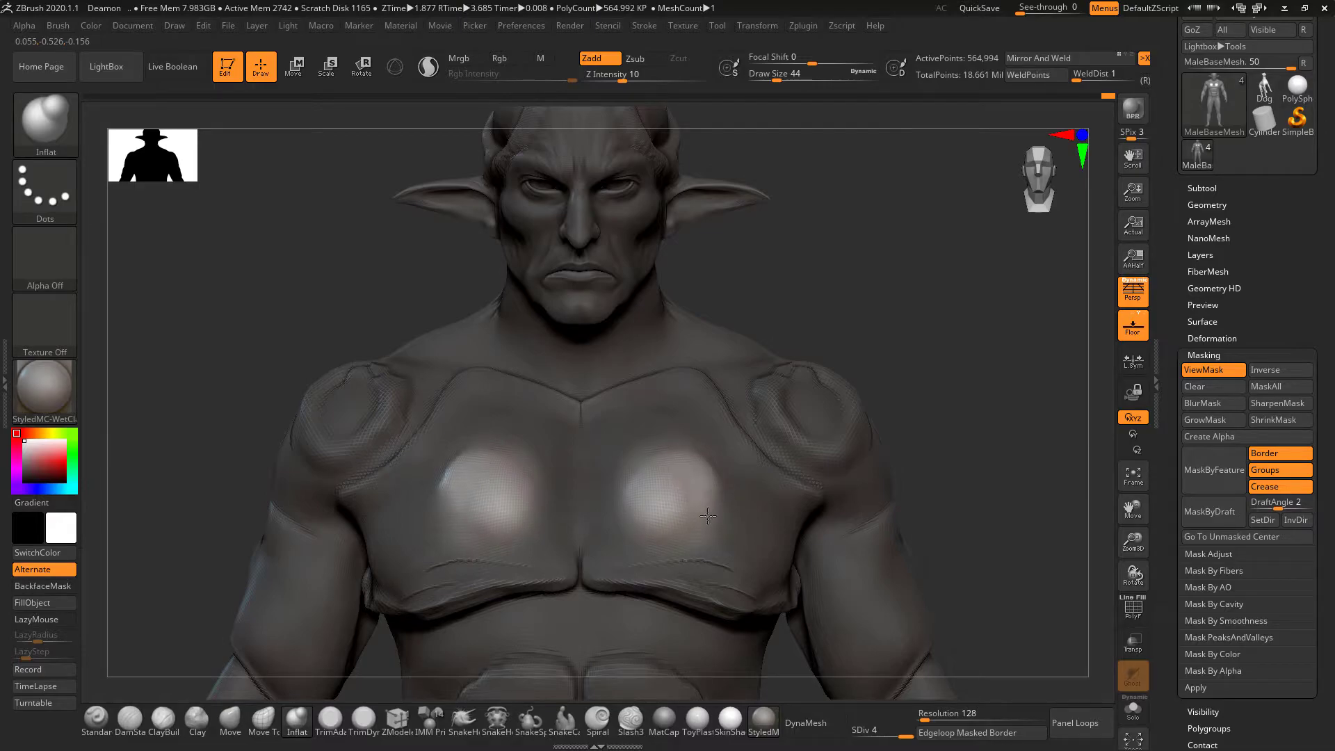
key(ctrl+h)
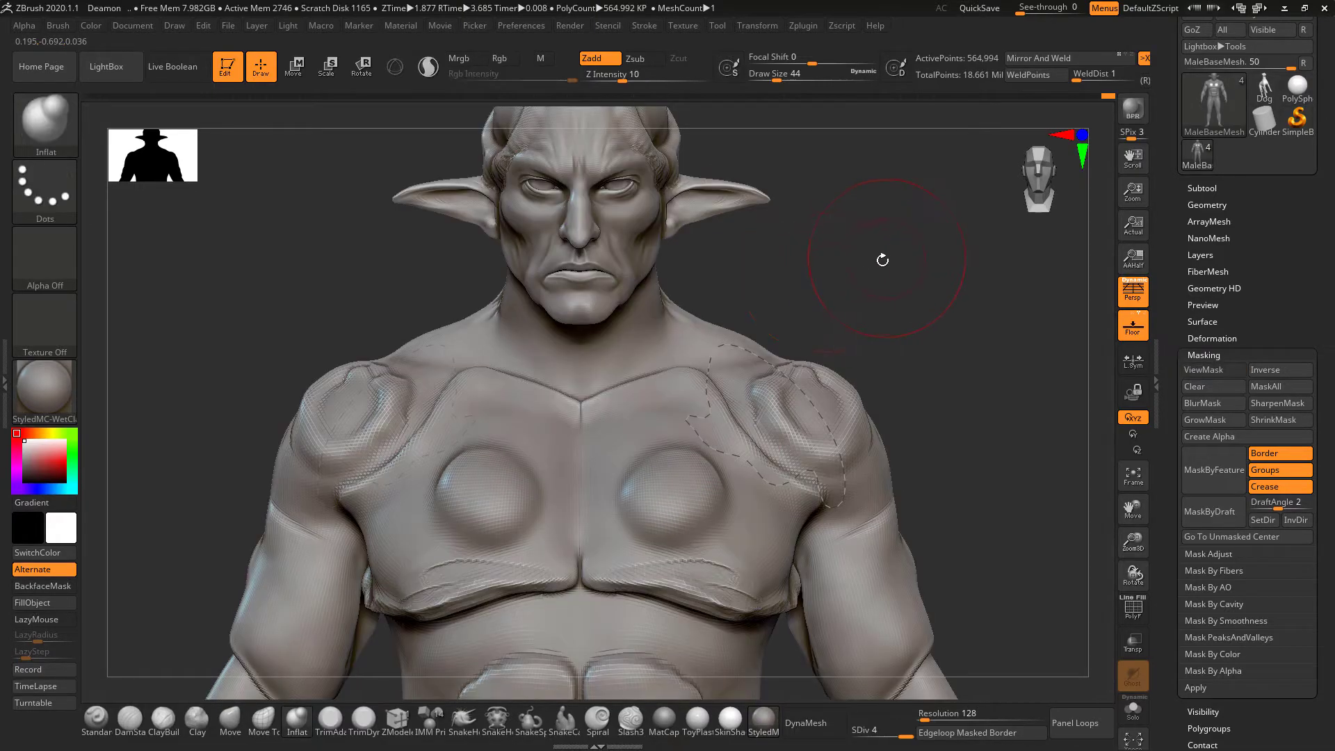
Undo the inflation and the mask blur, and invert the mask of the two pectoral spots again.
key(ctrl+h)
ctrl+click(863, 254)
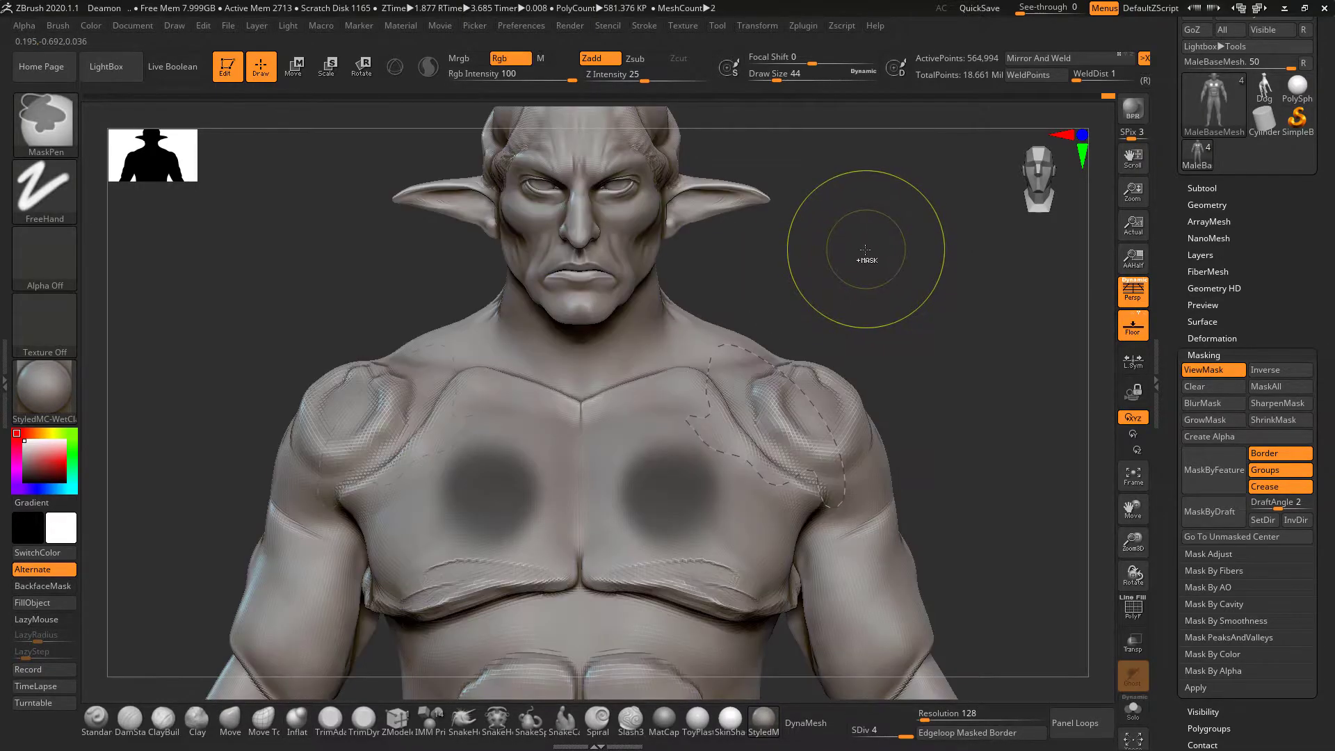
key(ctrl+z)
key(ctrl+shift+z)
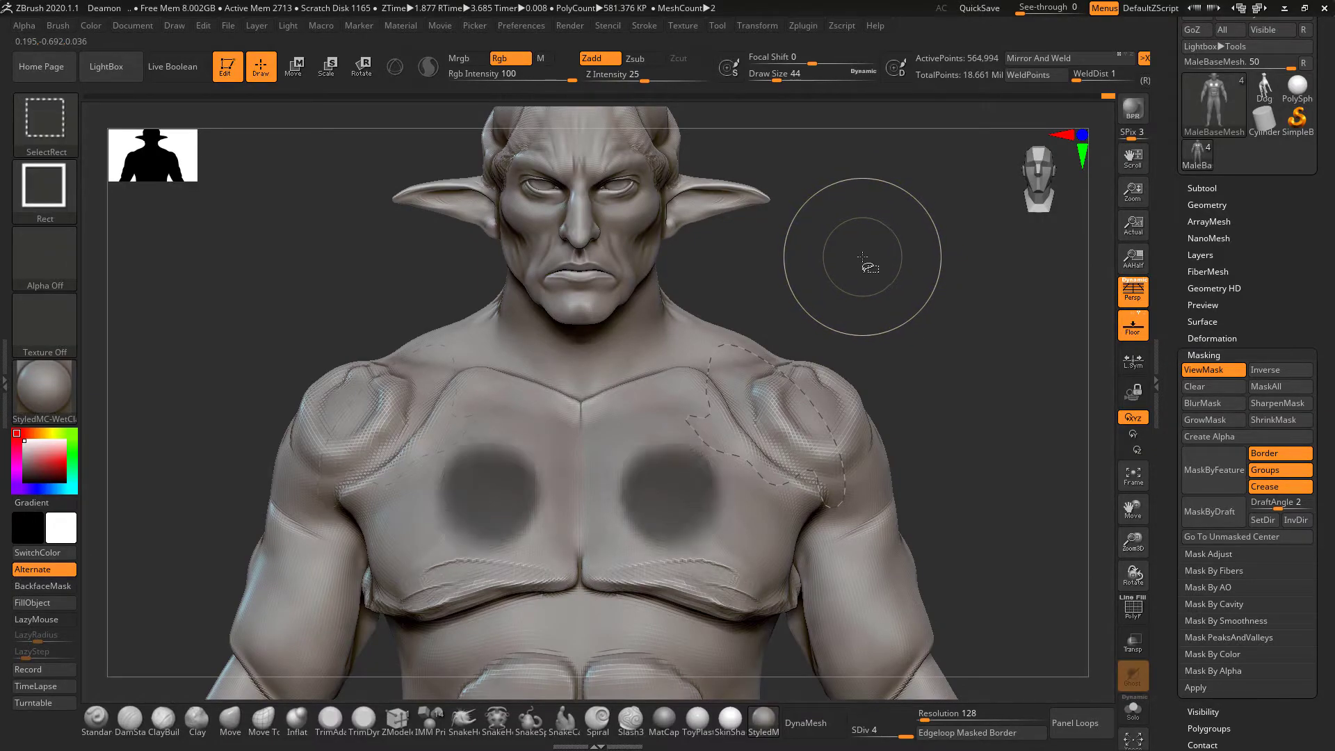
ctrl+click(863, 254)
key(b)
key(i)
key(n)
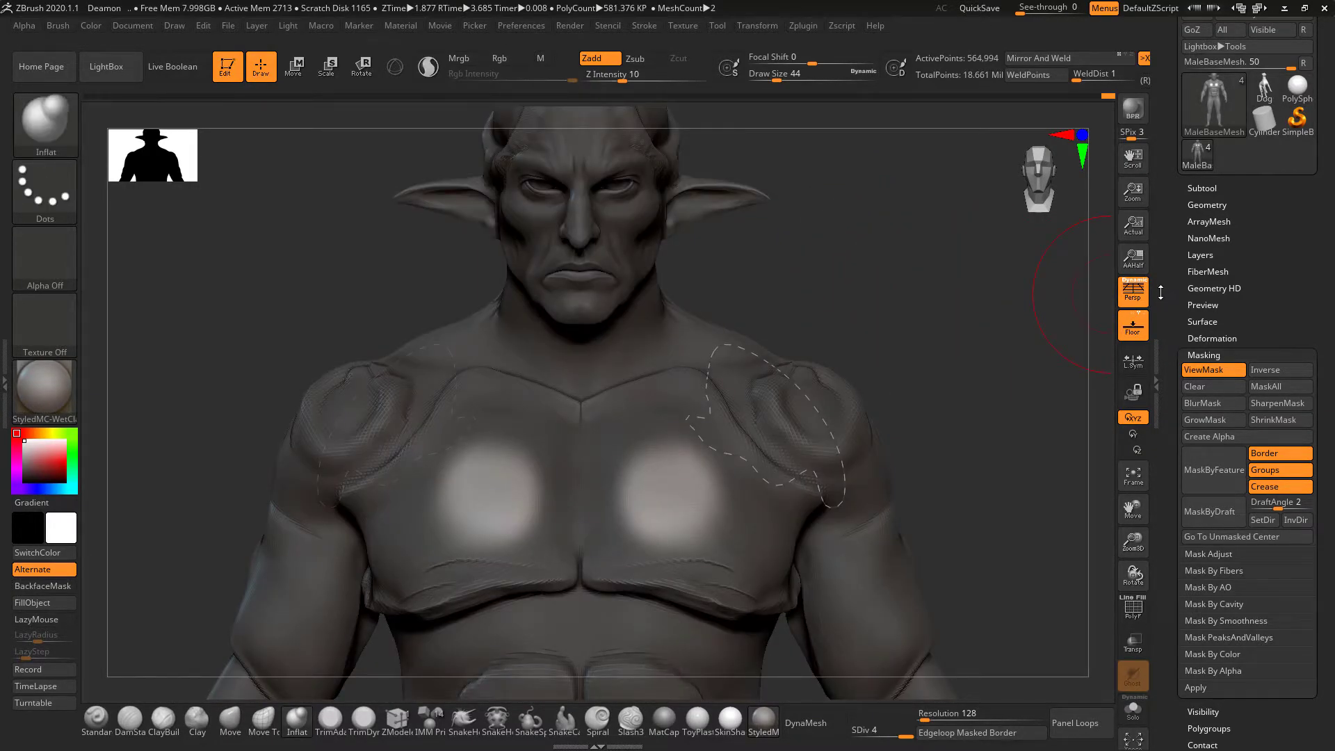
Sharpen the inverted mask, inflate the two hard-edged pectoral spots with Inflat, and clear the mask.
click(1267, 399)
click(1237, 390)
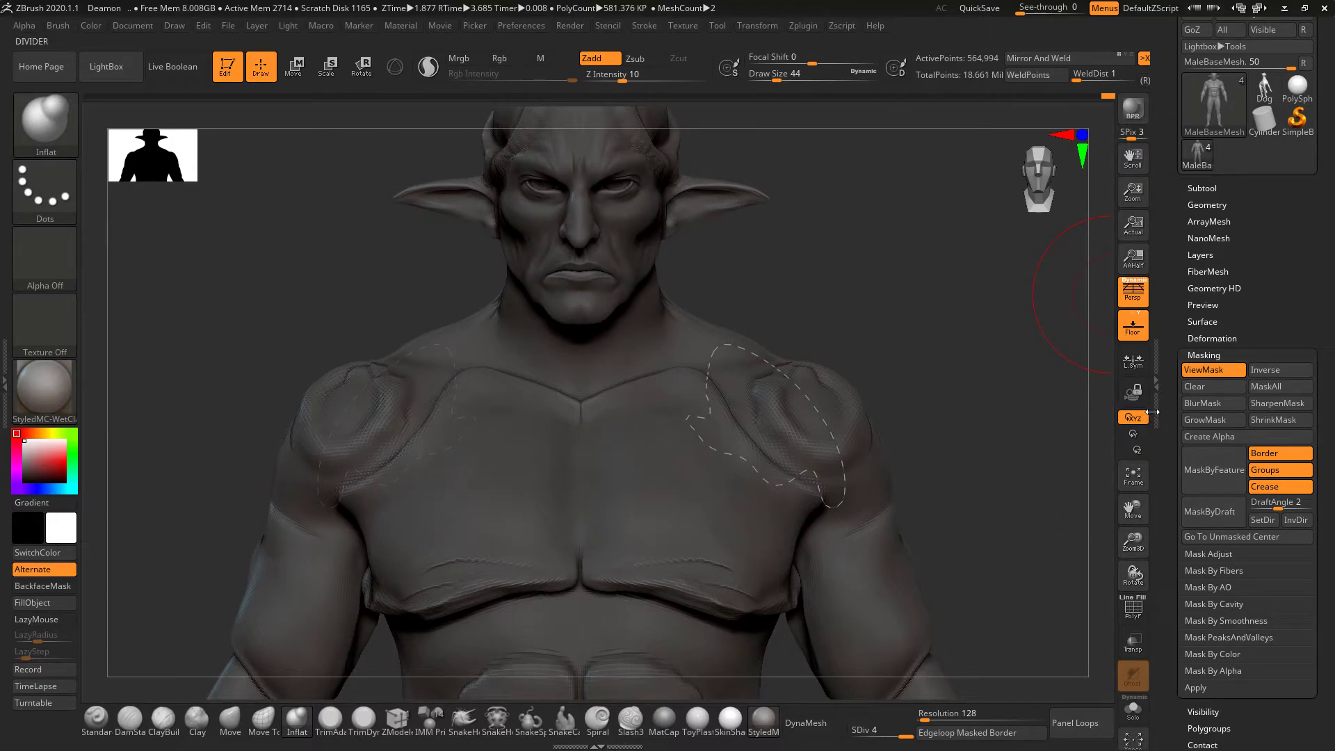
key(ctrl+z)
mouse_move(691, 498)
mouse_down()
mouse_move(665, 502)
mouse_move(656, 480)
mouse_move(681, 495)
mouse_up()
mouse_move(849, 257)
ctrl+mouse_down()
mouse_move(858, 247)
mouse_move(934, 328)
ctrl+mouse_up()
drag(939, 303, 921, 259)
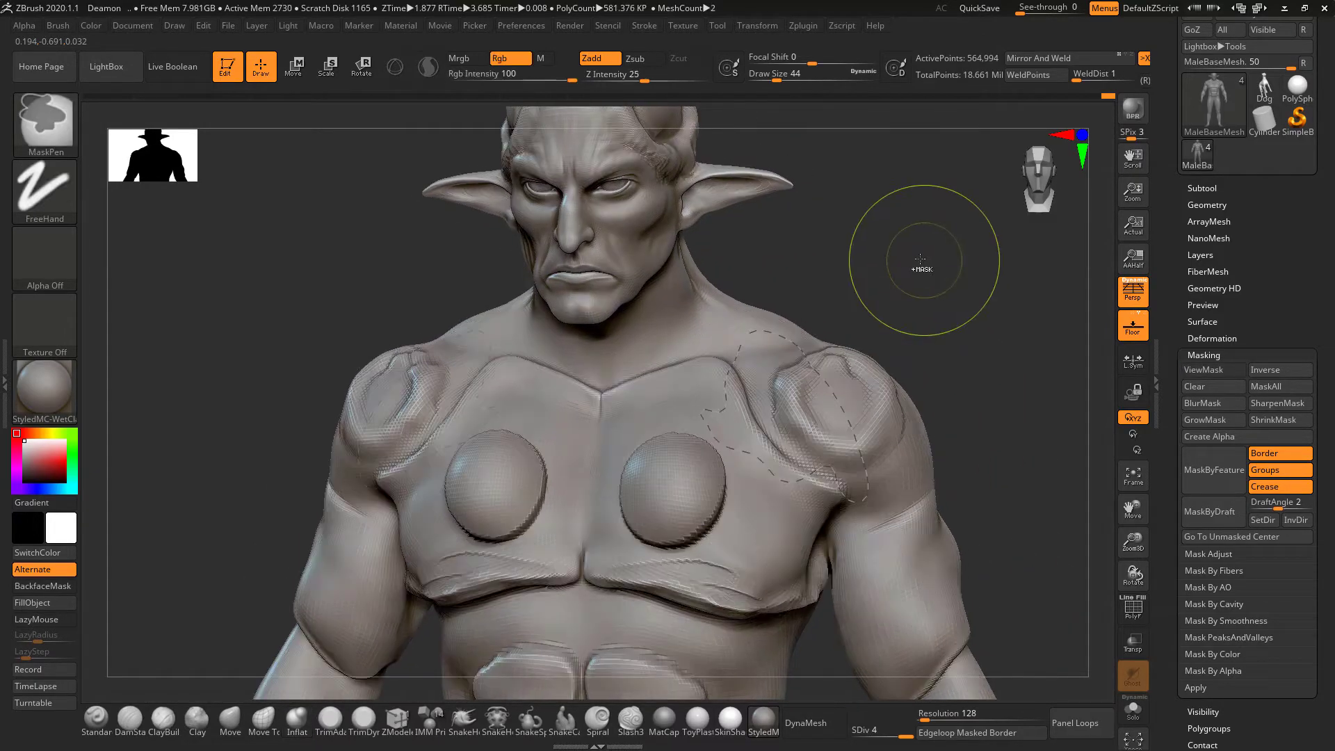
Undo back to the original round mask spots on the pectorals, and extend them with GrowMask.
key(ctrl+z)
key(ctrl+z)
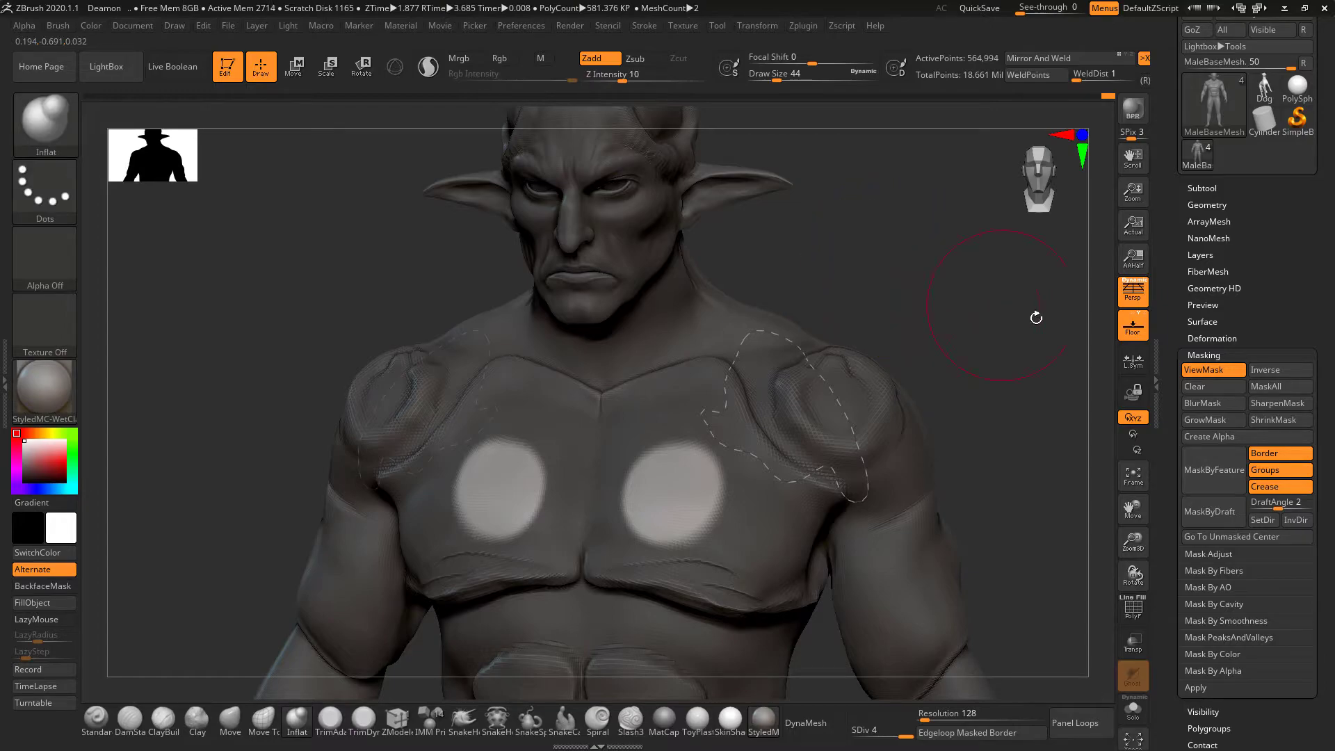
key(ctrl+z)
key(ctrl+z)
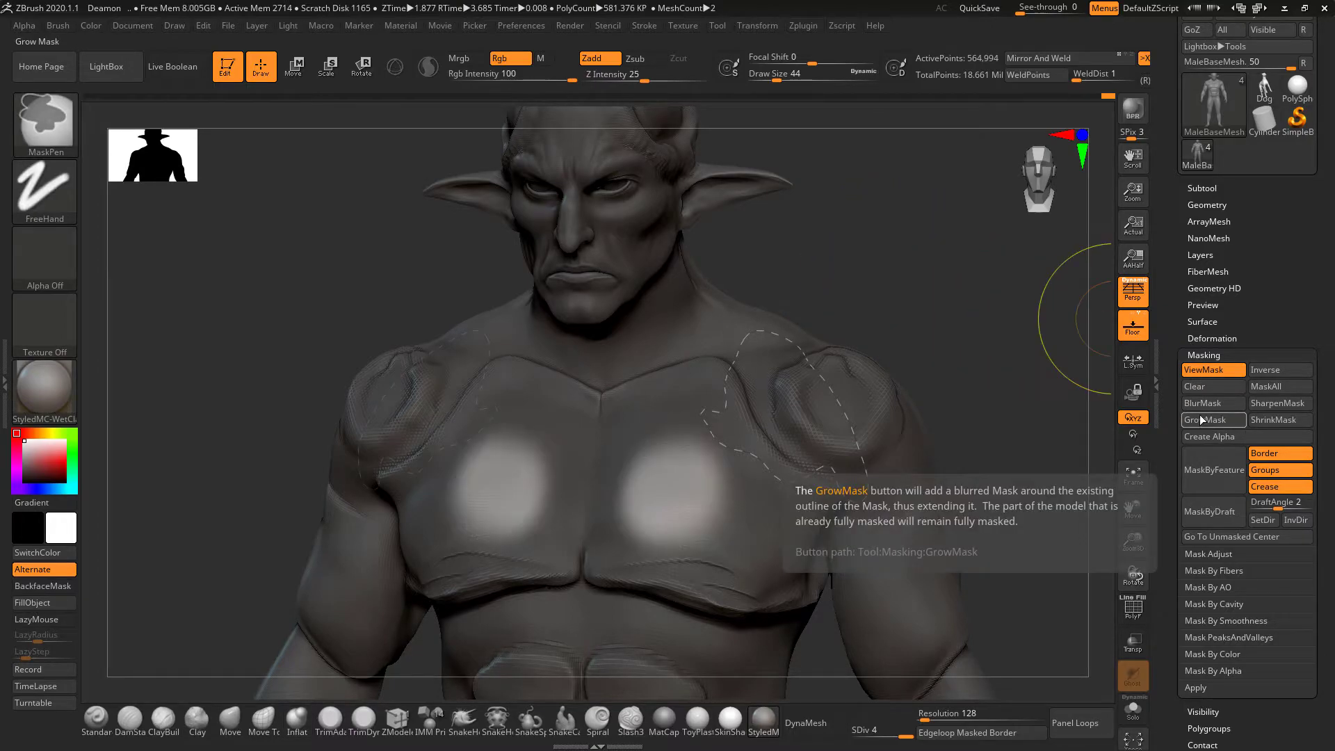
key(ctrl+z)
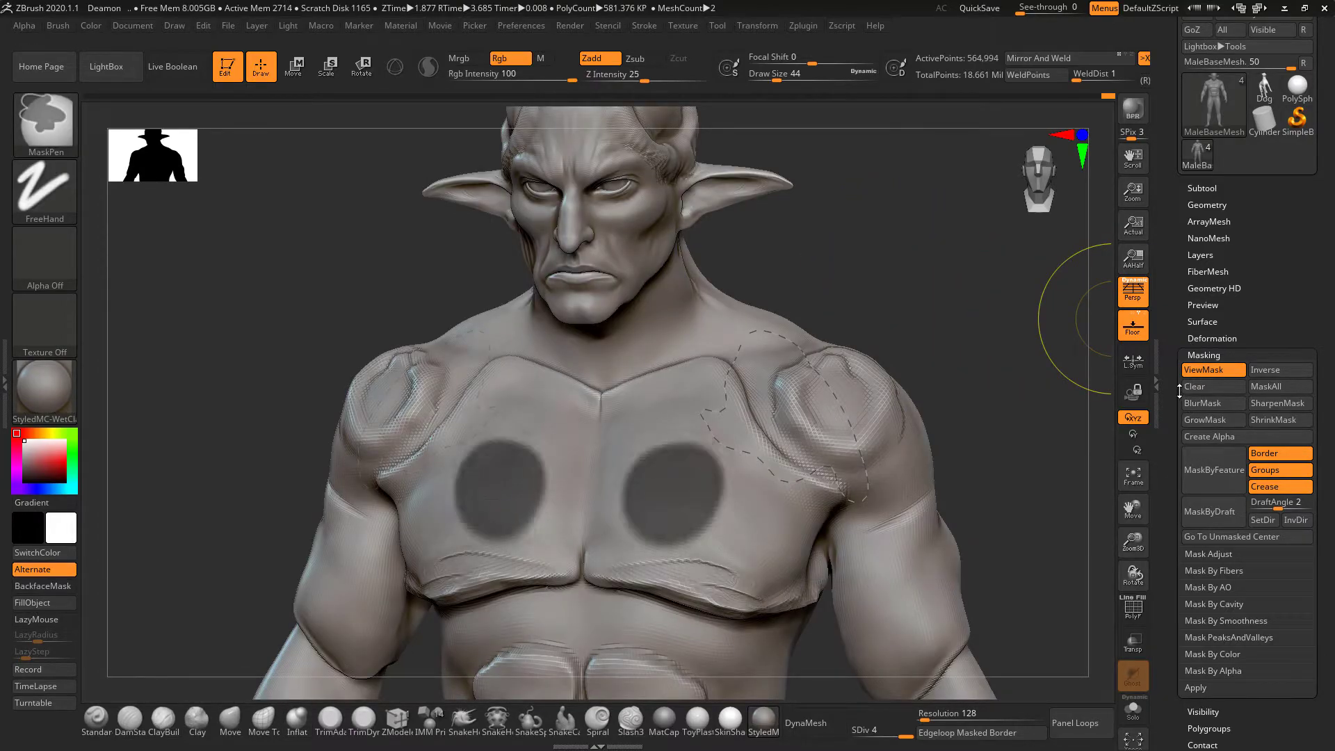
click(1209, 419)
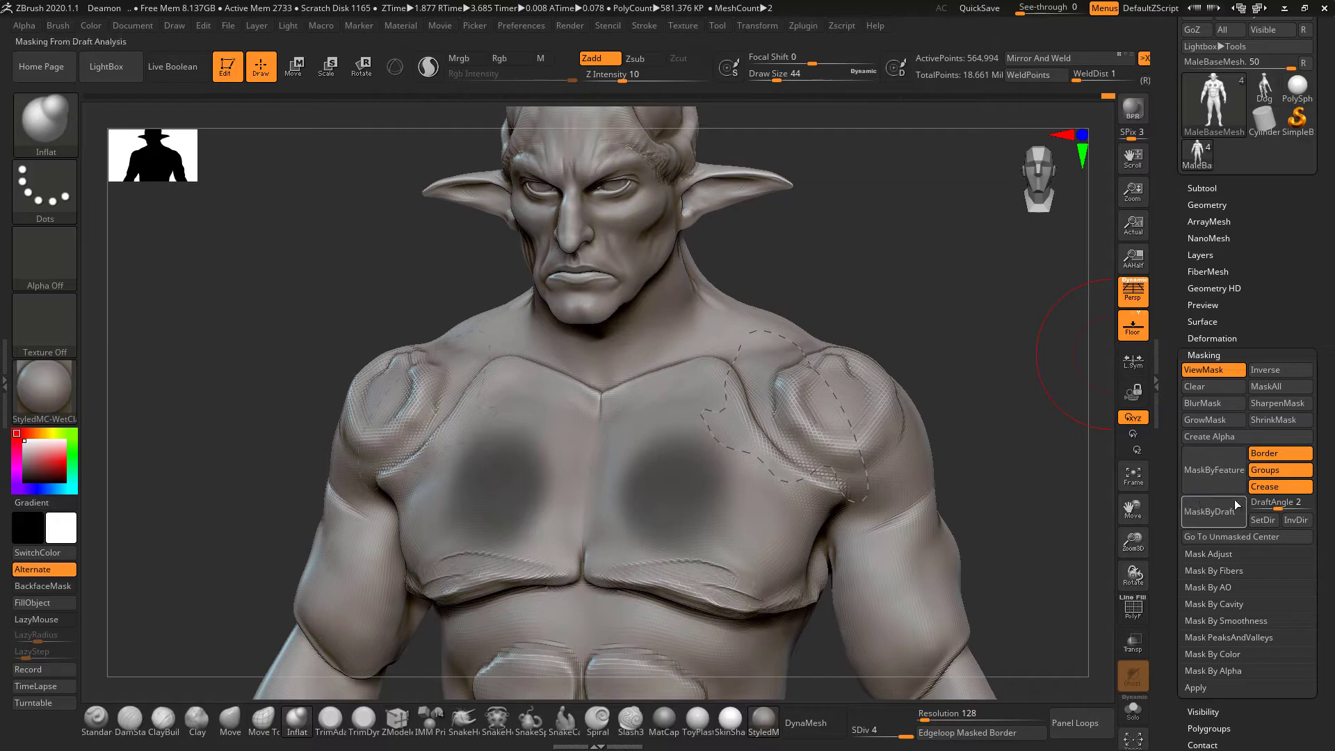
Apply Mask By Cavity to the unmasked model, and set the Inflat brush's draw size to 27.
click(1229, 556)
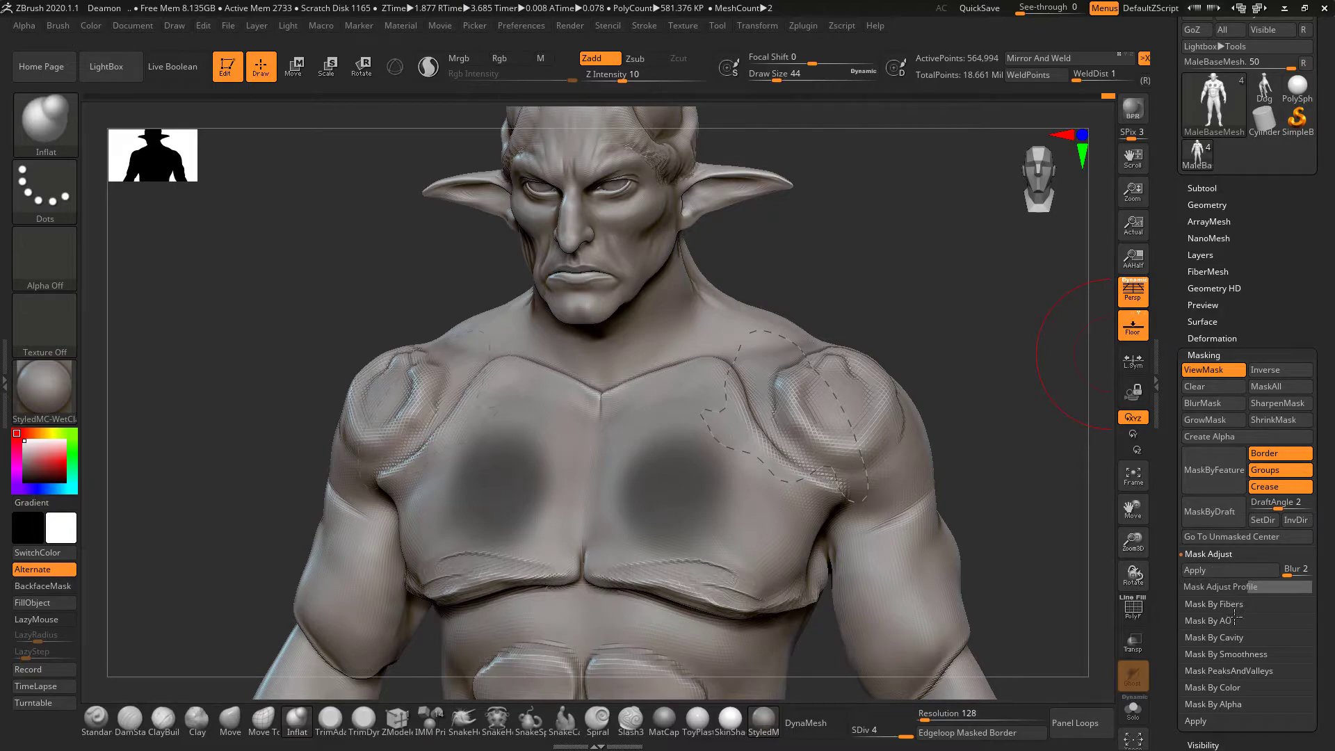
click(1231, 637)
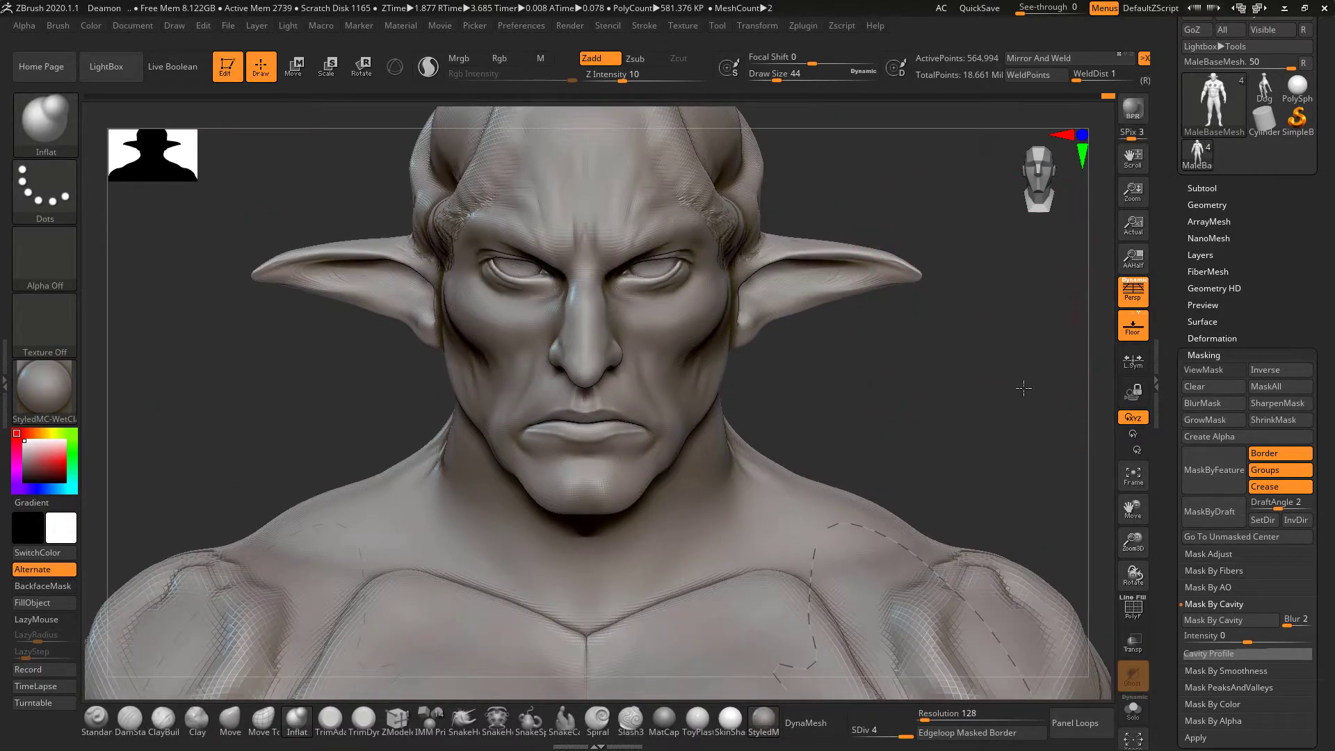
drag(1023, 388, 1180, 420)
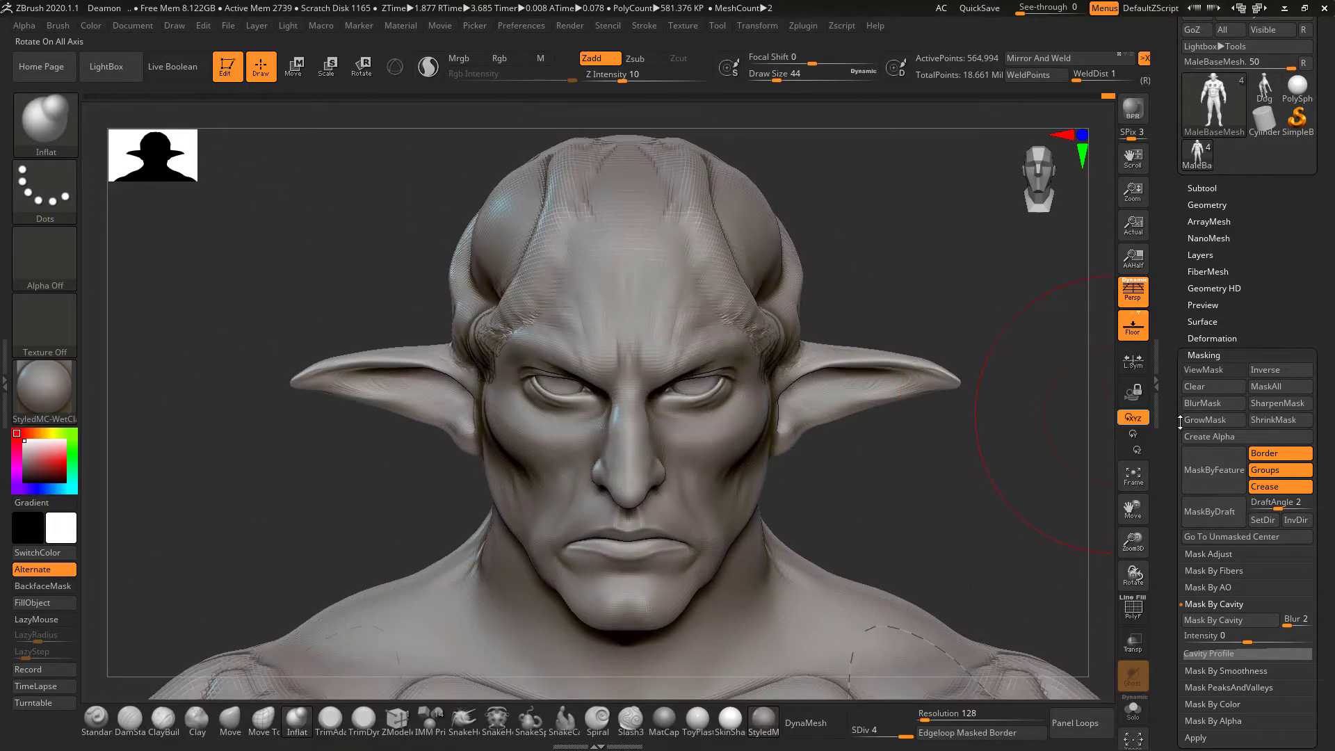
click(1244, 622)
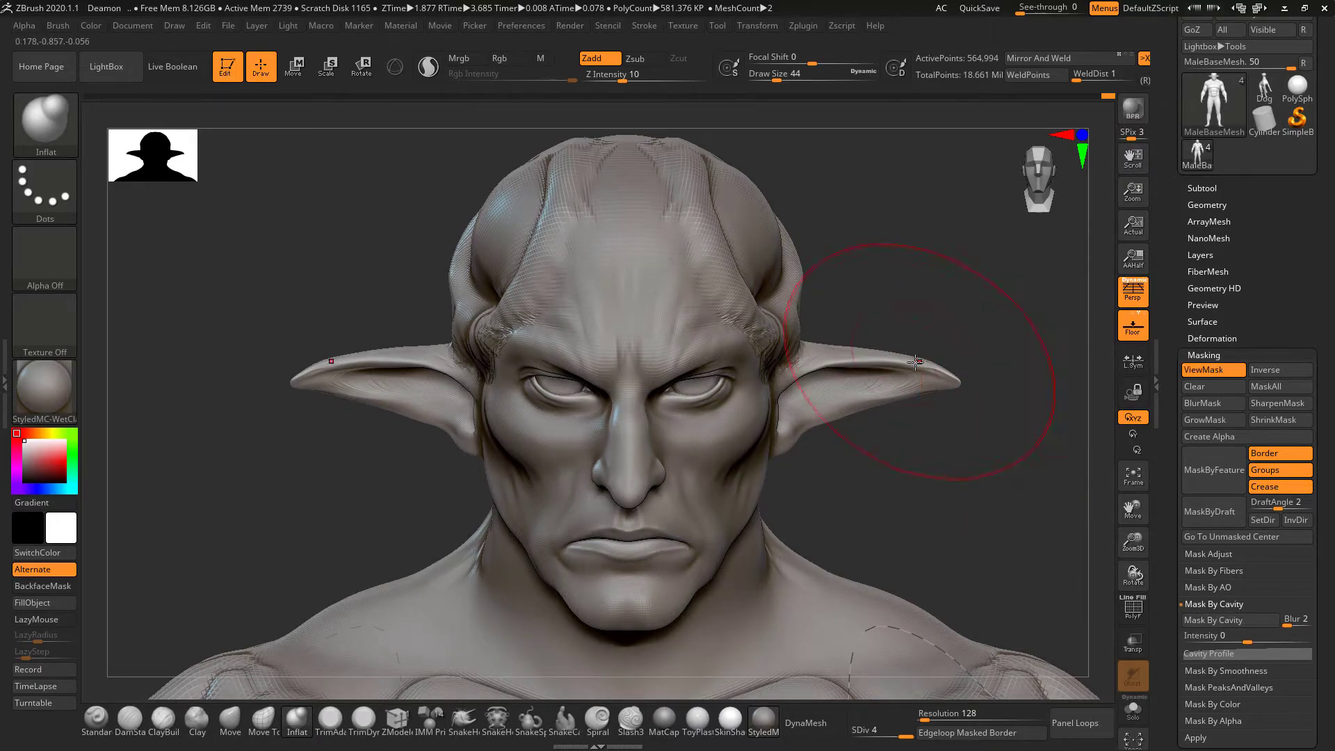
mouse_move(924, 245)
mouse_down()
mouse_move(906, 253)
mouse_move(912, 232)
mouse_move(939, 259)
mouse_move(920, 266)
mouse_move(1006, 475)
mouse_up()
key(space)
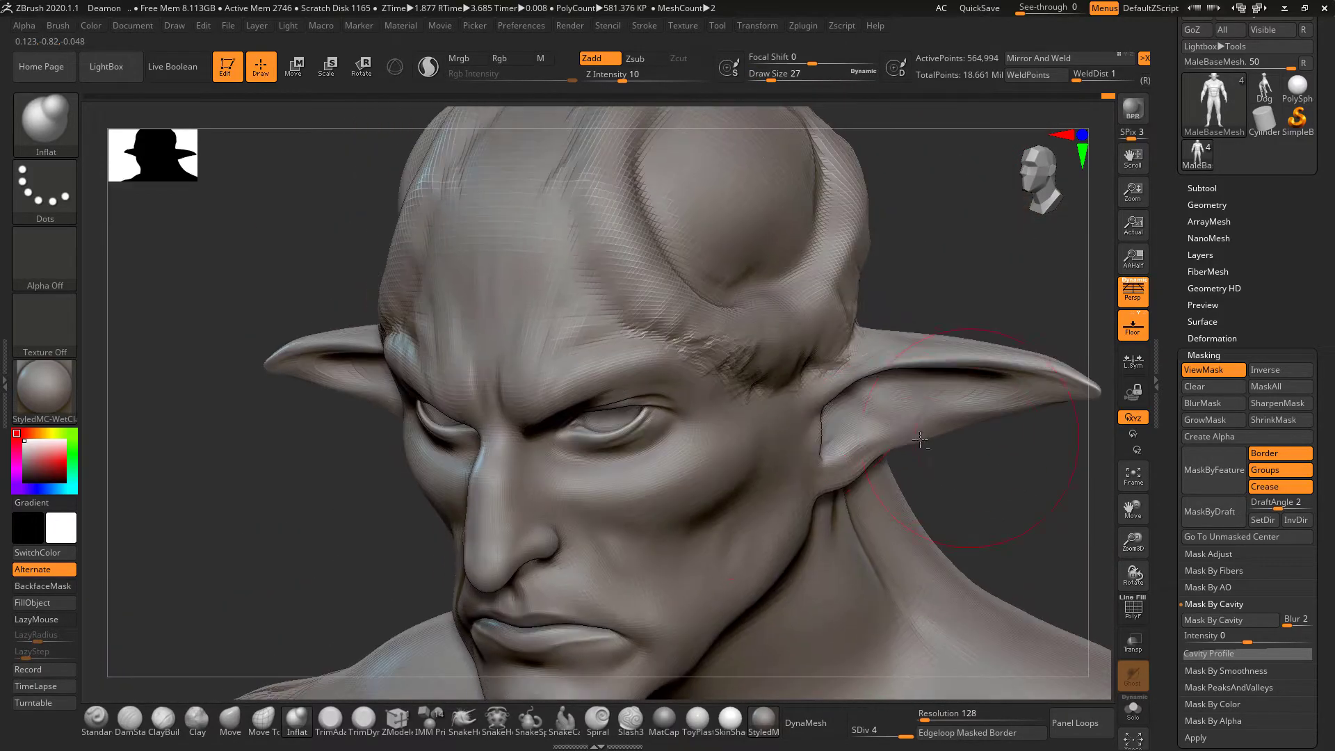
Switch to the ClayBuildup brush, try a stroke on the cavity-masked head, and undo it.
click(177, 723)
mouse_move(644, 174)
mouse_down()
mouse_move(702, 268)
mouse_move(739, 274)
mouse_up()
mouse_move(903, 270)
mouse_down()
mouse_move(921, 255)
mouse_move(910, 243)
mouse_move(942, 217)
mouse_up()
key(ctrl+z)
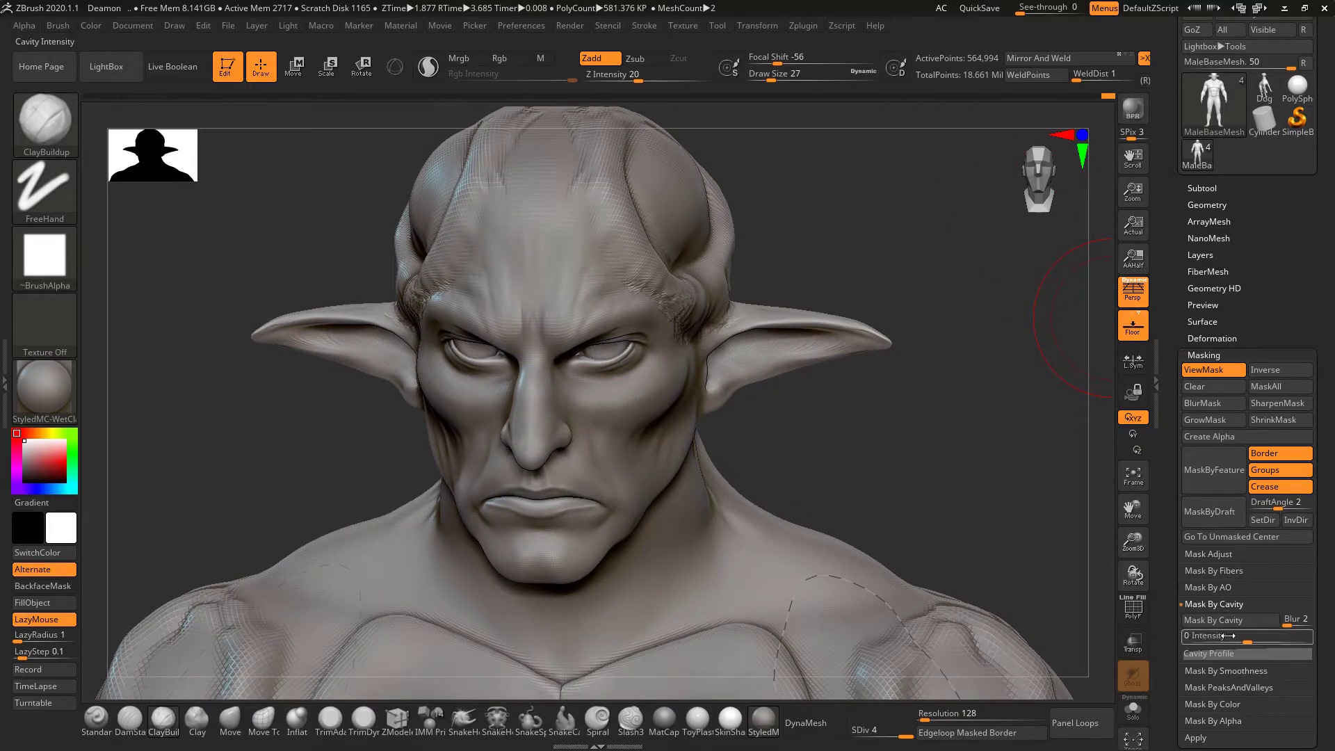
Set the cavity mask intensity to 0.18396, apply Mask By Cavity, expand the Cavity Profile curve, and reapply the mask.
drag(1243, 641, 1262, 639)
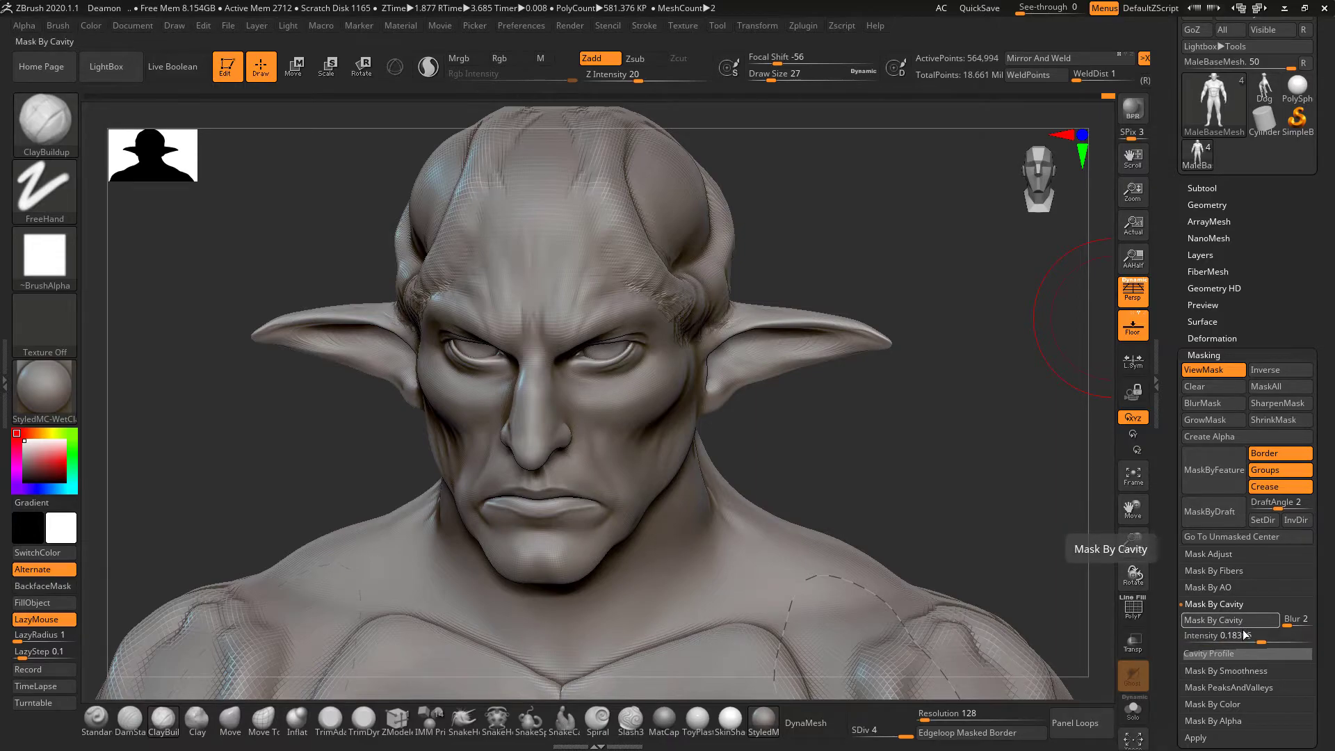
click(1243, 620)
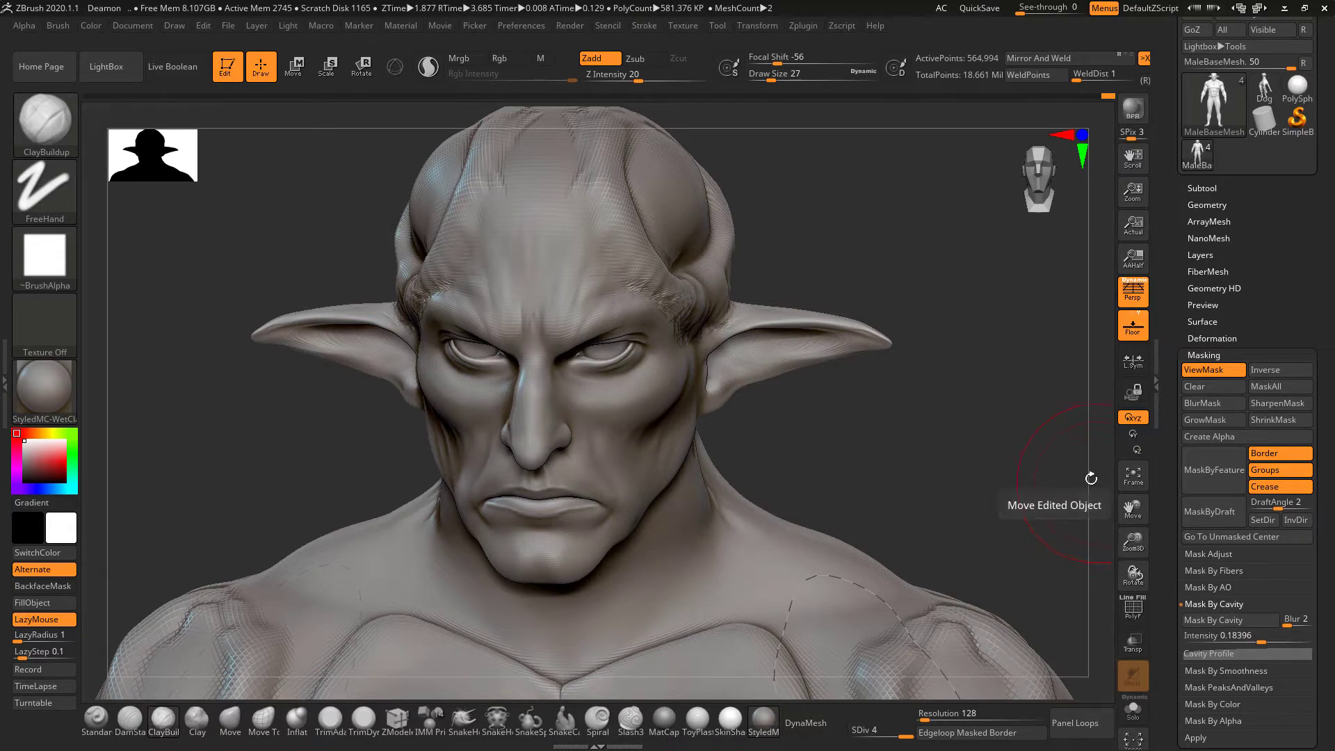
click(1231, 620)
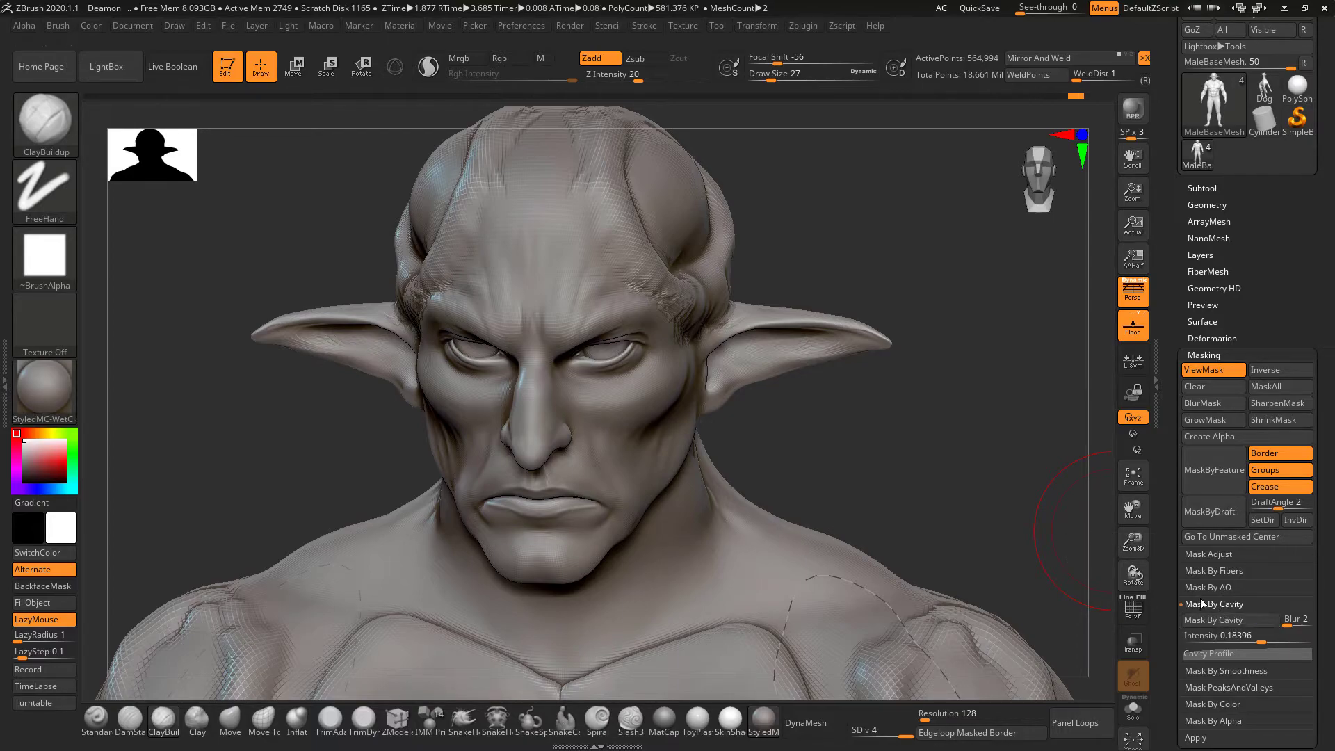
click(1242, 654)
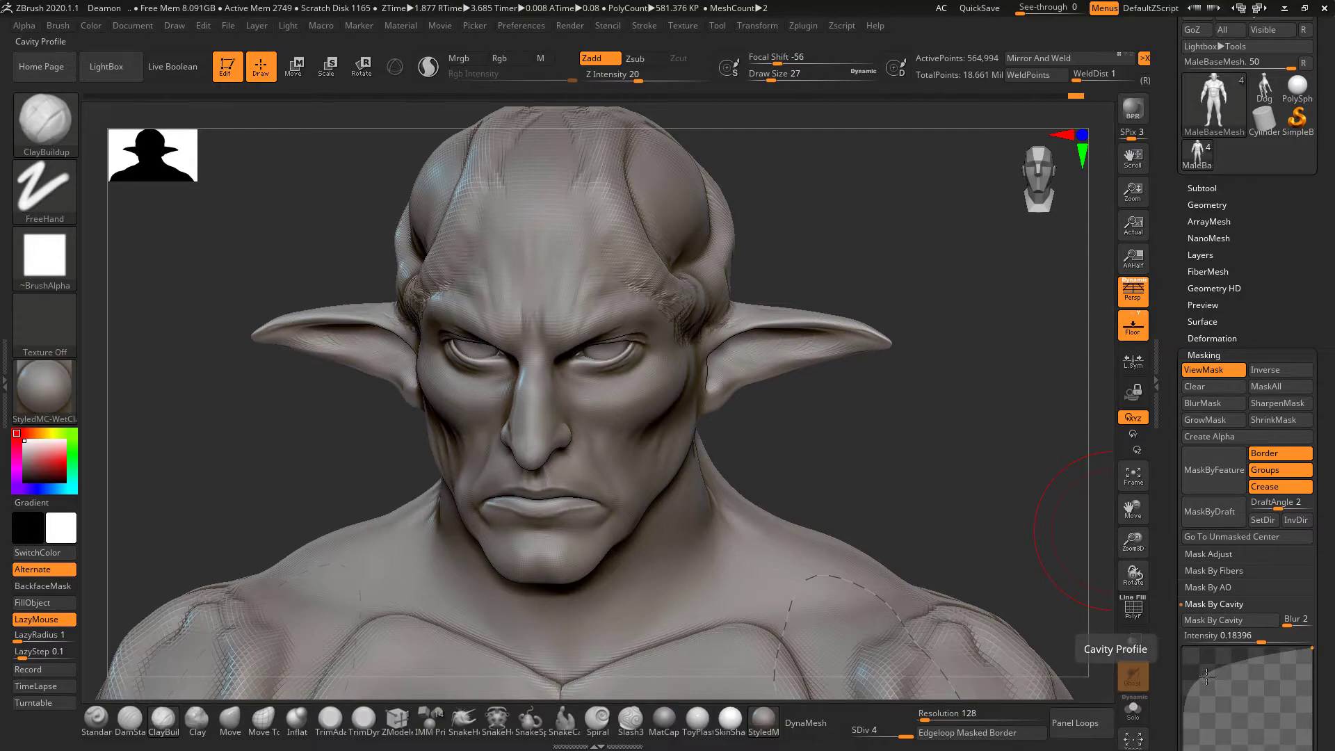
mouse_move(948, 370)
mouse_down()
mouse_move(886, 304)
mouse_move(1044, 314)
mouse_up()
click(1229, 620)
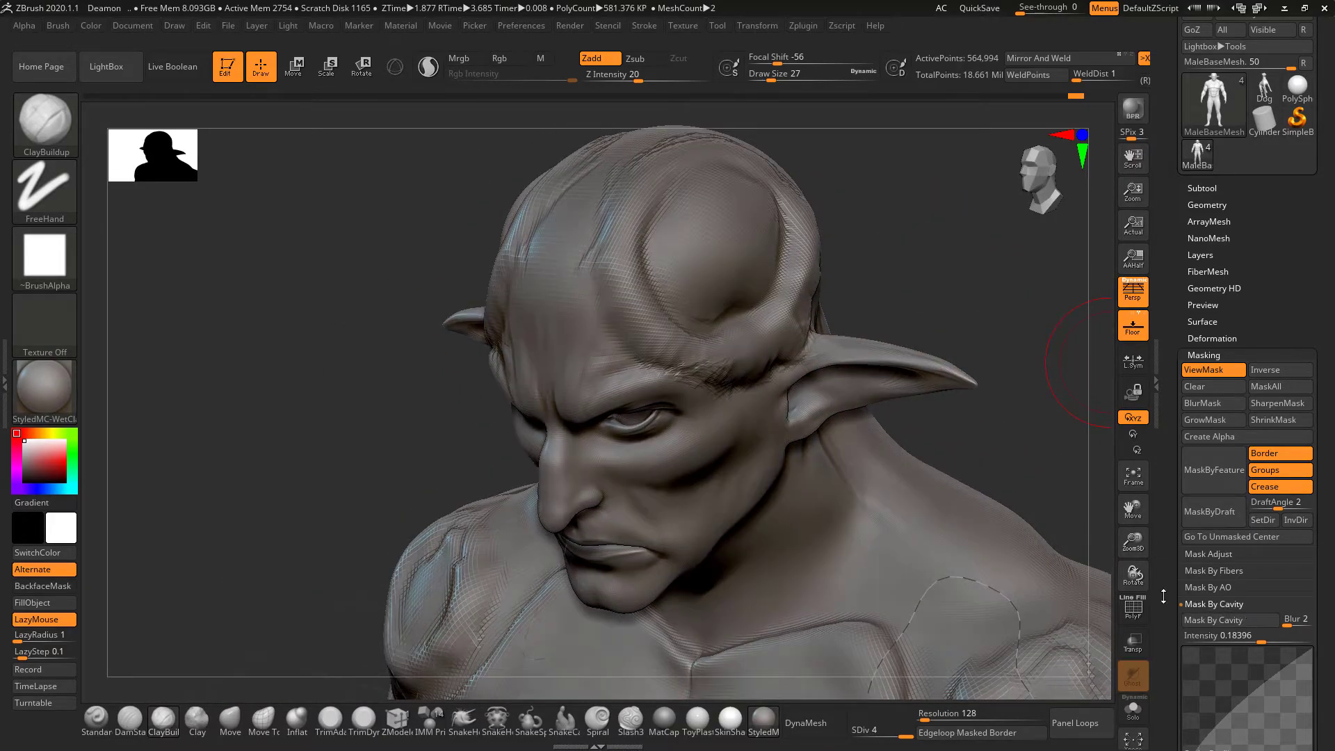
Try ClayBuildup strokes across the forehead and side of the skull over the cavity mask, and undo them.
mouse_move(911, 235)
shift+mouse_down()
mouse_move(936, 218)
mouse_move(920, 289)
mouse_move(858, 211)
mouse_move(909, 244)
mouse_move(949, 308)
mouse_move(944, 244)
mouse_move(859, 314)
shift+mouse_up()
mouse_move(791, 342)
mouse_down()
mouse_move(858, 398)
mouse_move(790, 375)
mouse_move(787, 407)
mouse_move(718, 392)
mouse_move(612, 487)
mouse_move(834, 459)
mouse_move(765, 660)
mouse_move(694, 425)
mouse_move(786, 292)
mouse_move(918, 347)
mouse_move(800, 487)
mouse_move(862, 462)
mouse_up()
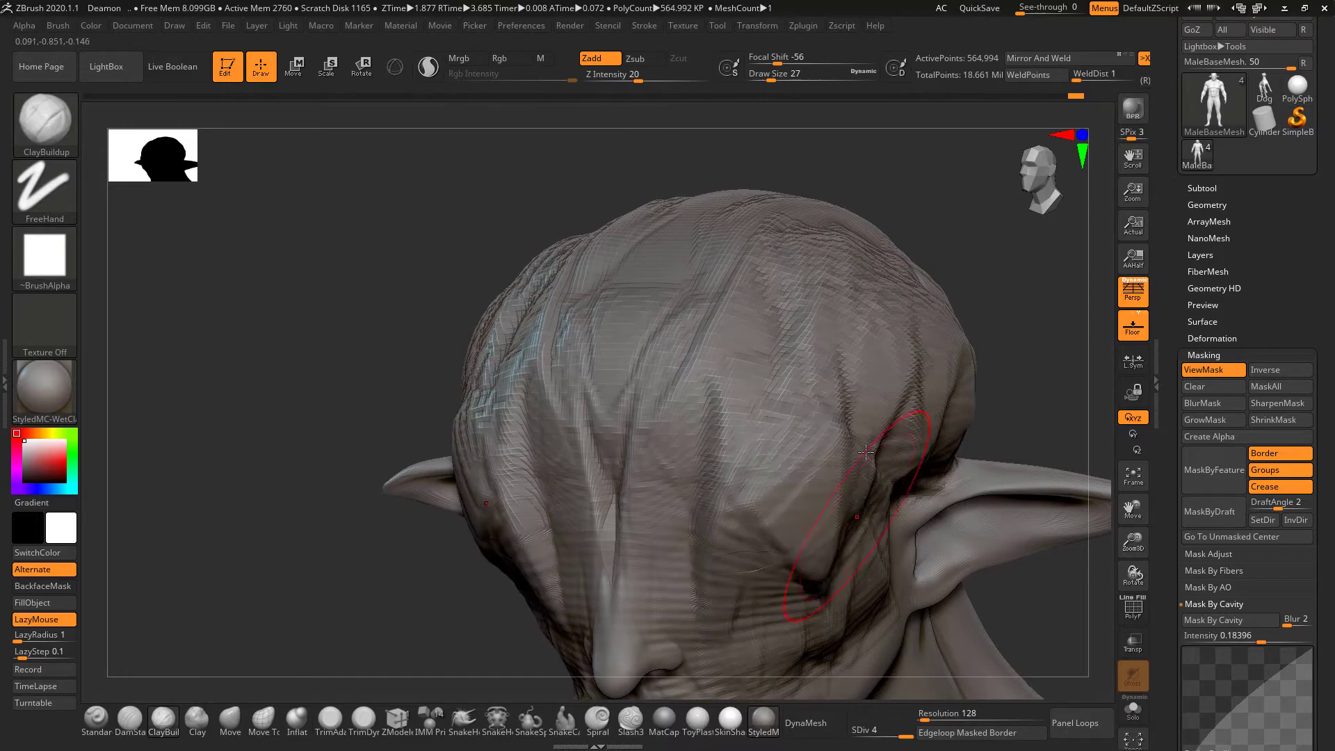
key(ctrl+z)
key(ctrl+z)
Reduce the draw size to 7, build up long diagonal ridges on both pectorals with ClayBuildup, and smooth them.
mouse_move(974, 274)
alt+mouse_down()
mouse_move(834, 231)
mouse_move(932, 262)
mouse_move(895, 215)
alt+mouse_up()
mouse_move(974, 556)
alt+mouse_down()
mouse_move(871, 363)
mouse_move(831, 233)
mouse_move(812, 233)
mouse_move(853, 88)
alt+mouse_up()
key(space)
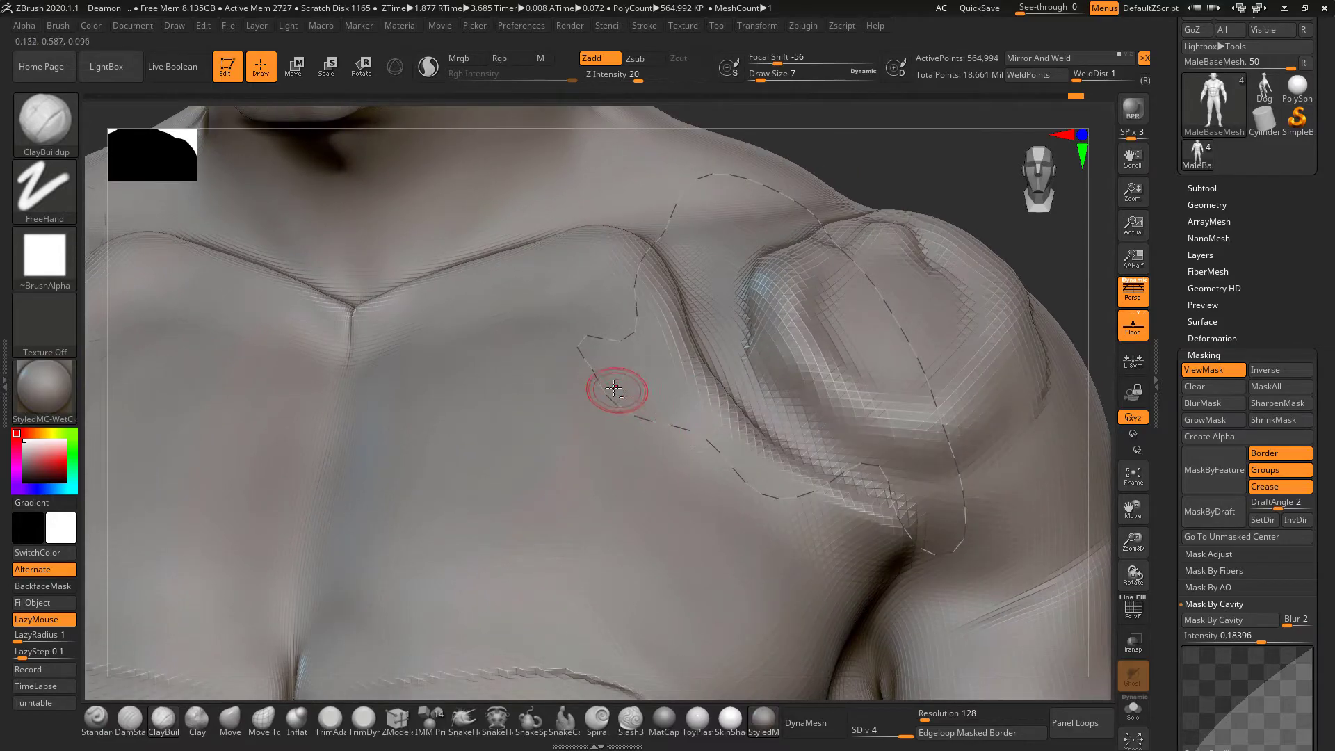
mouse_move(536, 473)
mouse_down()
mouse_move(536, 560)
mouse_move(567, 612)
mouse_up()
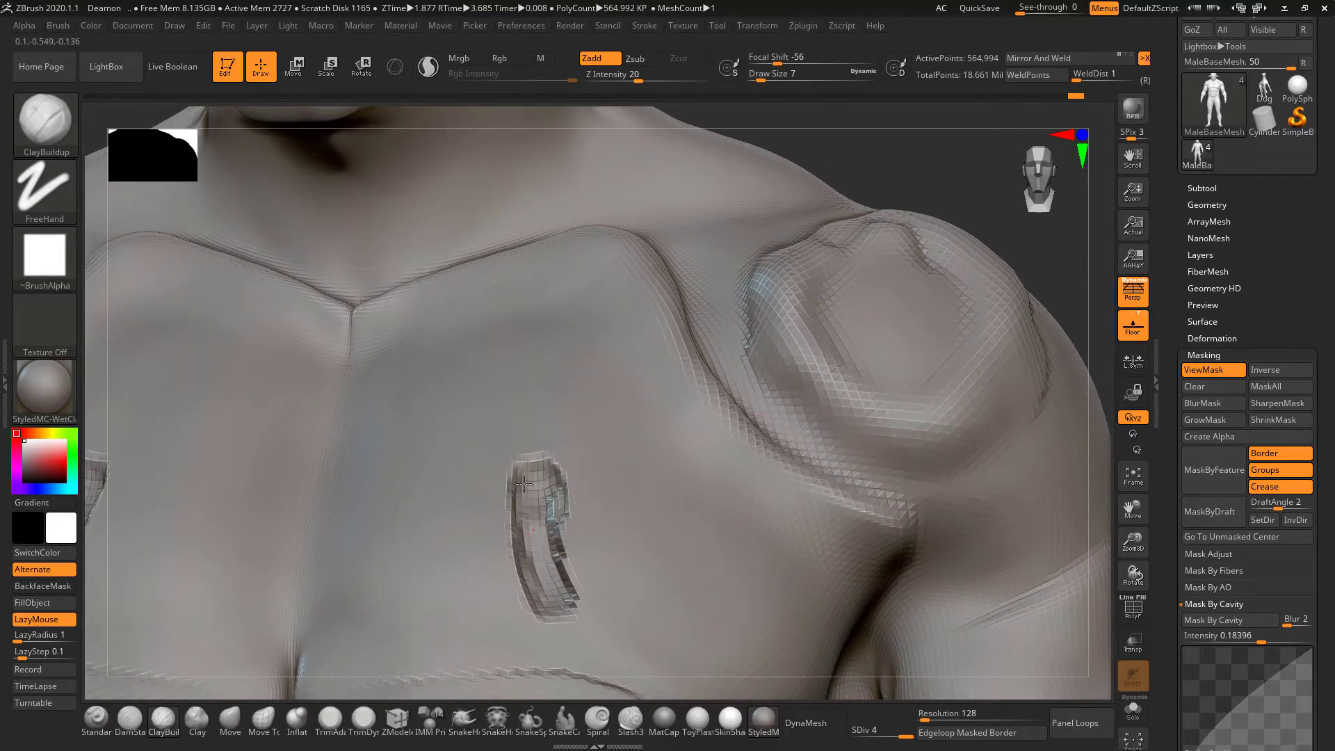
drag(525, 496, 605, 685)
mouse_move(514, 390)
mouse_down()
mouse_move(577, 647)
mouse_move(612, 695)
mouse_up()
mouse_move(514, 382)
mouse_down()
mouse_move(557, 611)
mouse_move(615, 692)
mouse_up()
mouse_move(504, 534)
shift+mouse_down()
mouse_move(528, 556)
mouse_move(514, 487)
mouse_move(605, 640)
mouse_move(589, 682)
shift+mouse_up()
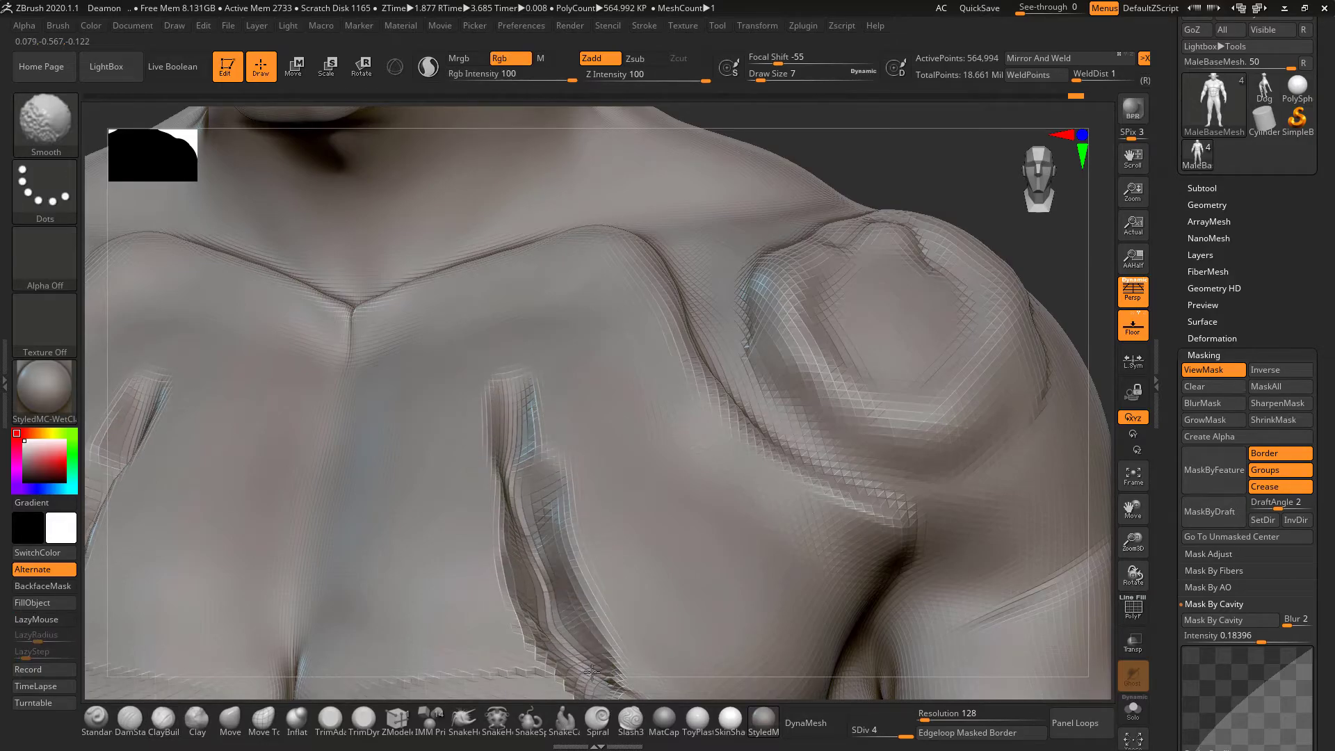
Set the cavity mask intensity to 0.06514 and apply Mask By Cavity to the torso with the new ridges.
mouse_move(832, 143)
mouse_down()
mouse_move(695, 150)
mouse_move(888, 146)
mouse_move(928, 171)
mouse_move(909, 187)
mouse_up()
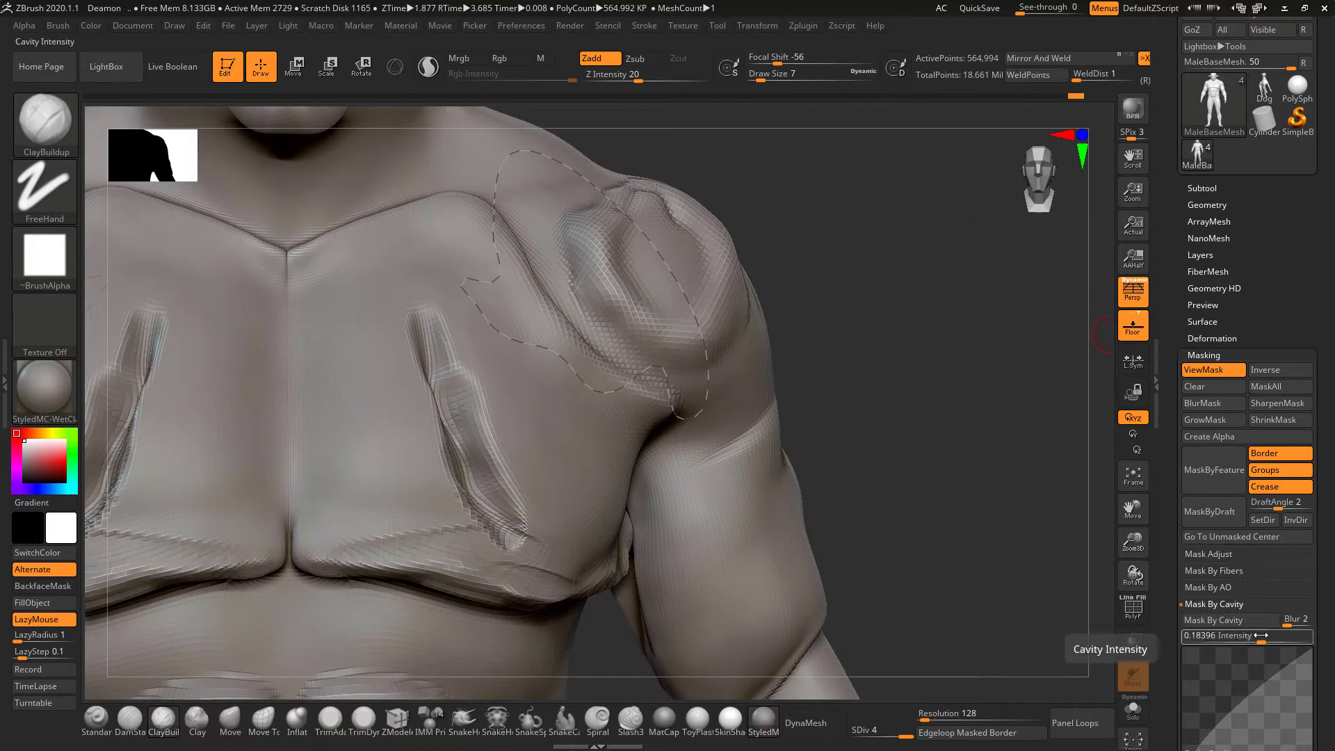
drag(1264, 640, 1258, 641)
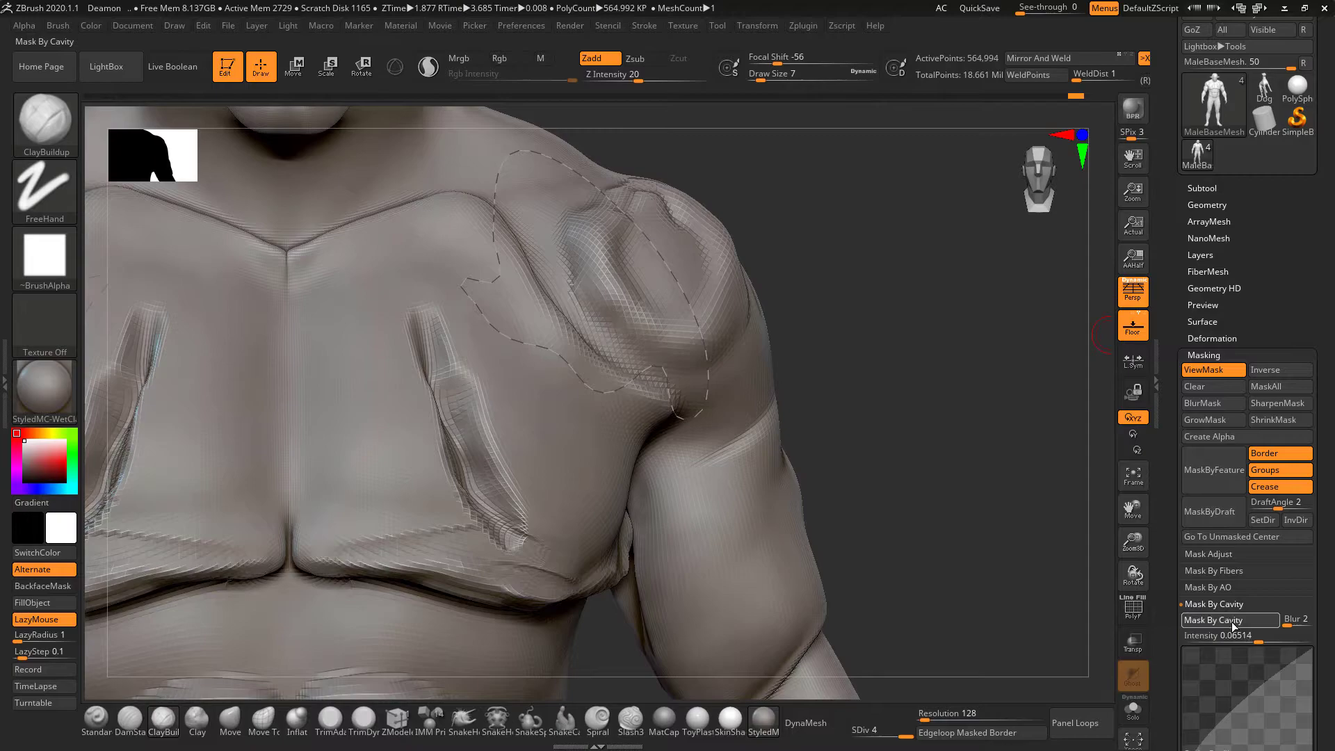
click(1232, 622)
drag(947, 443, 864, 436)
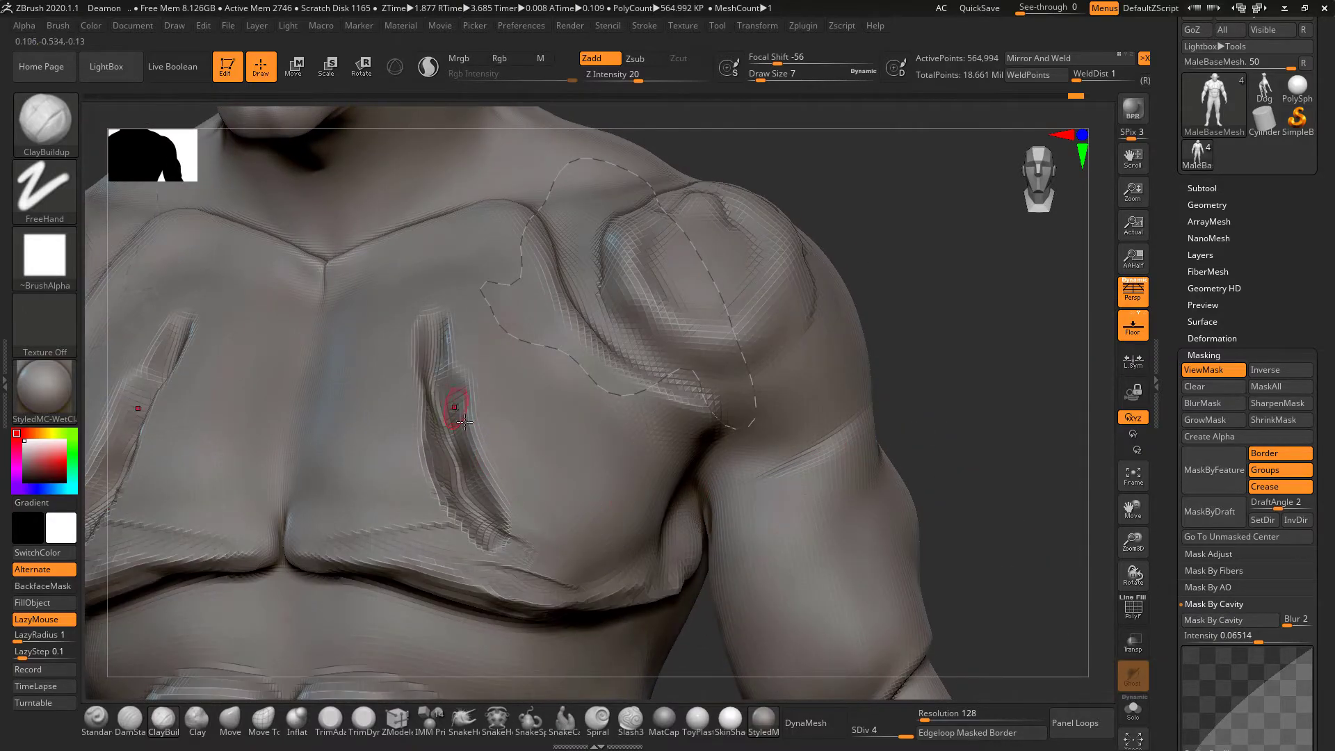
alt+drag(920, 285, 980, 226)
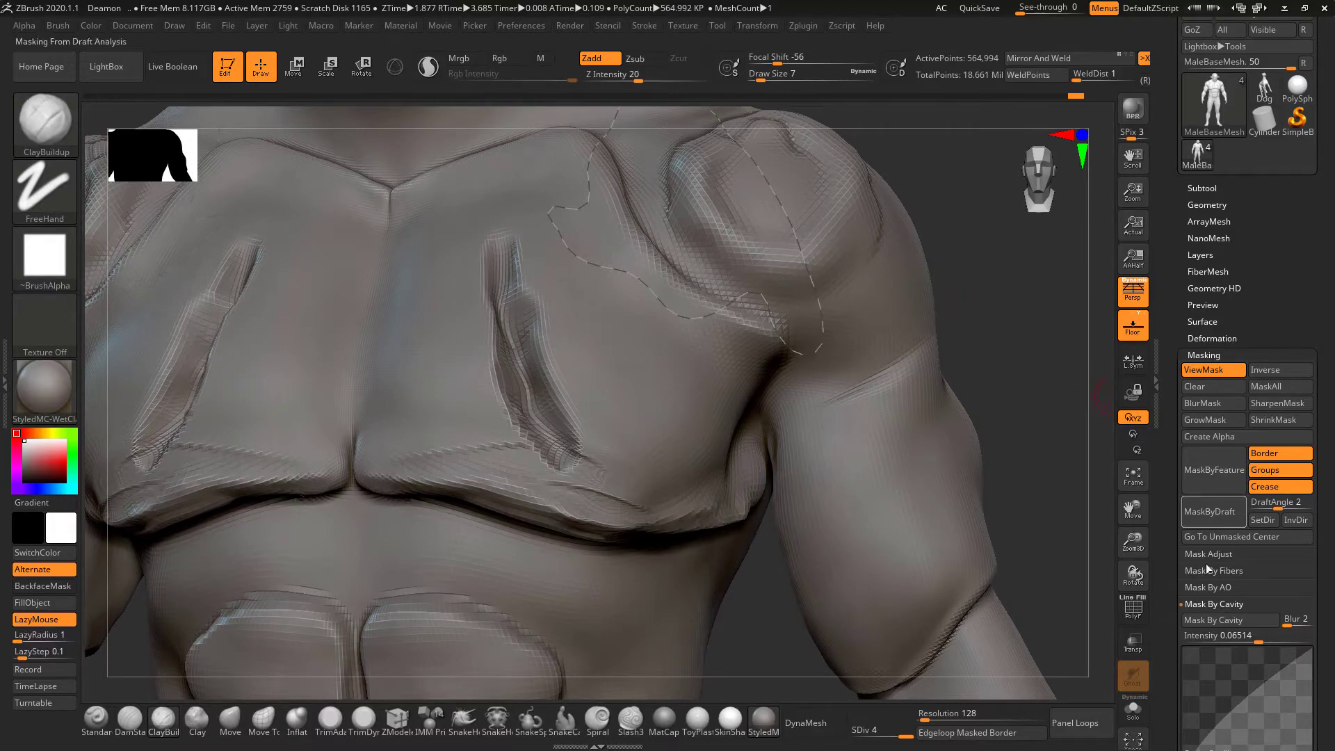
Look through the Mask By Smoothness options and apply Mask PeaksAndValleys to the model.
drag(1166, 655, 1150, 541)
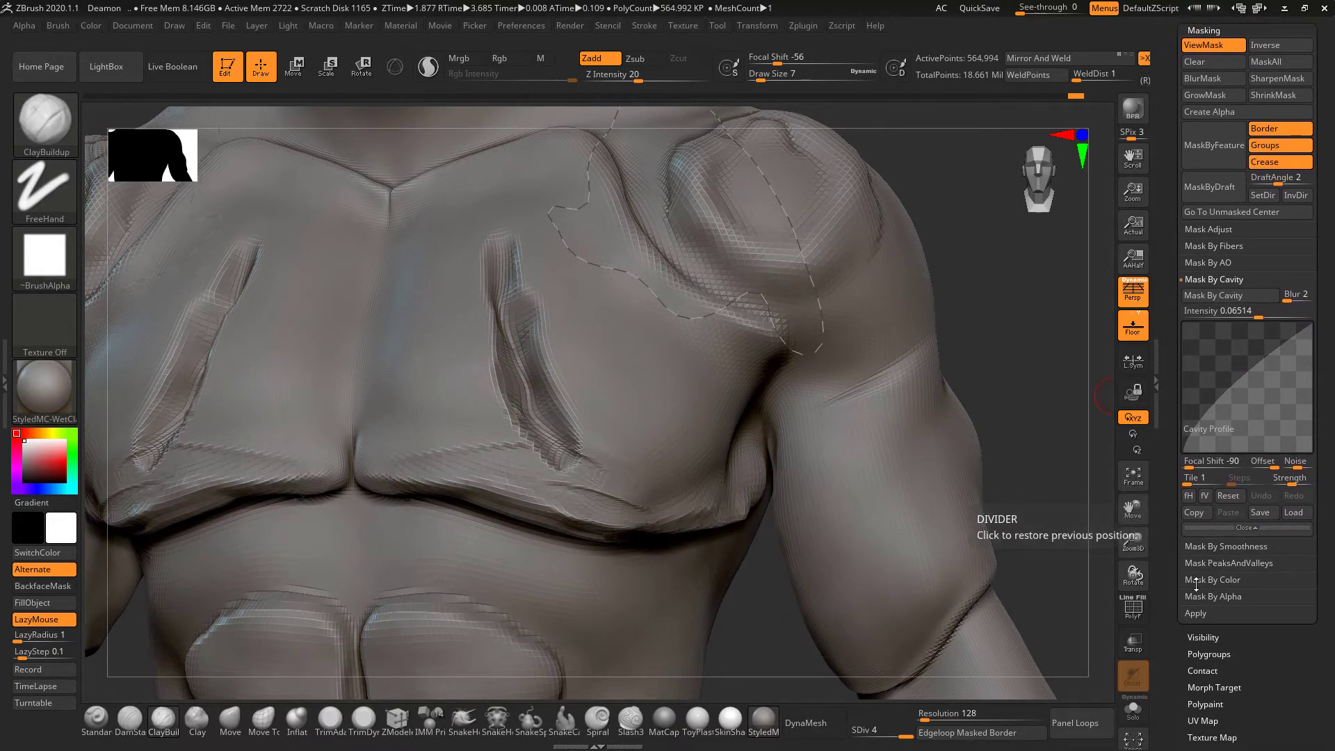
click(1222, 546)
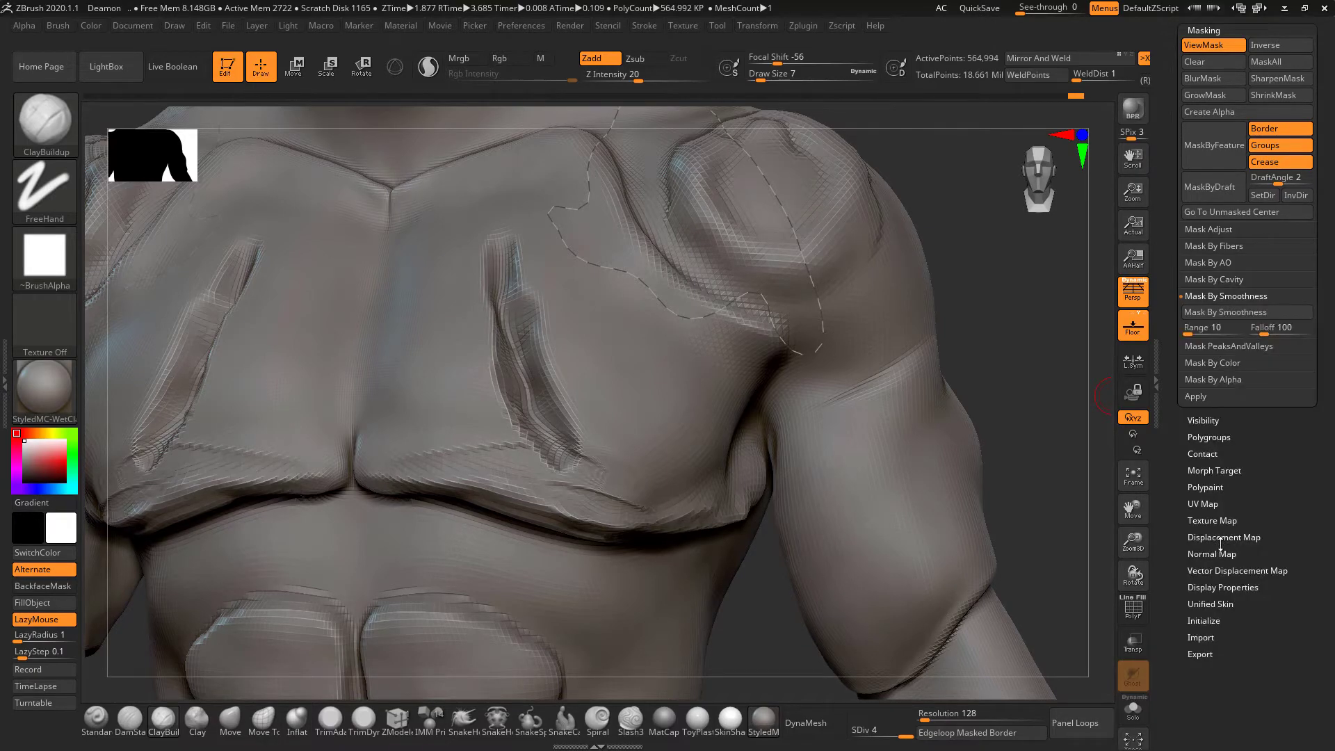
click(1216, 345)
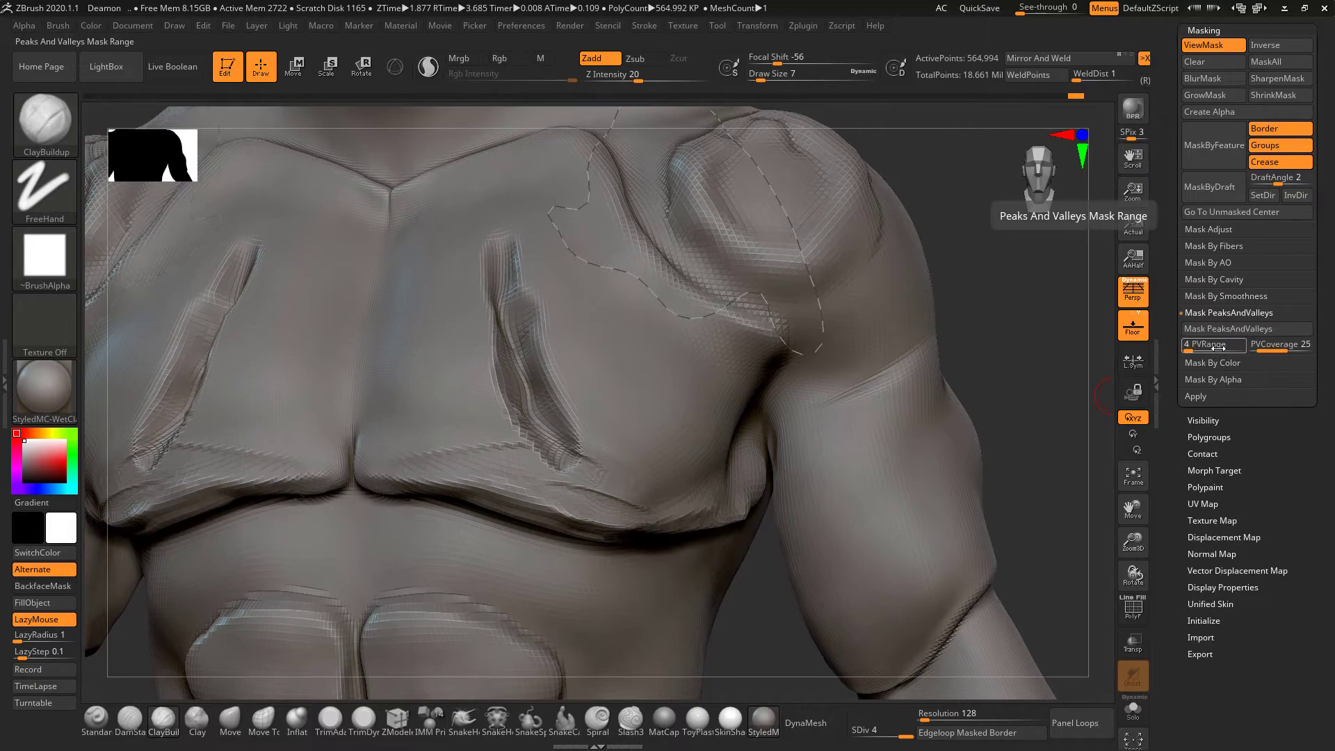
click(1211, 332)
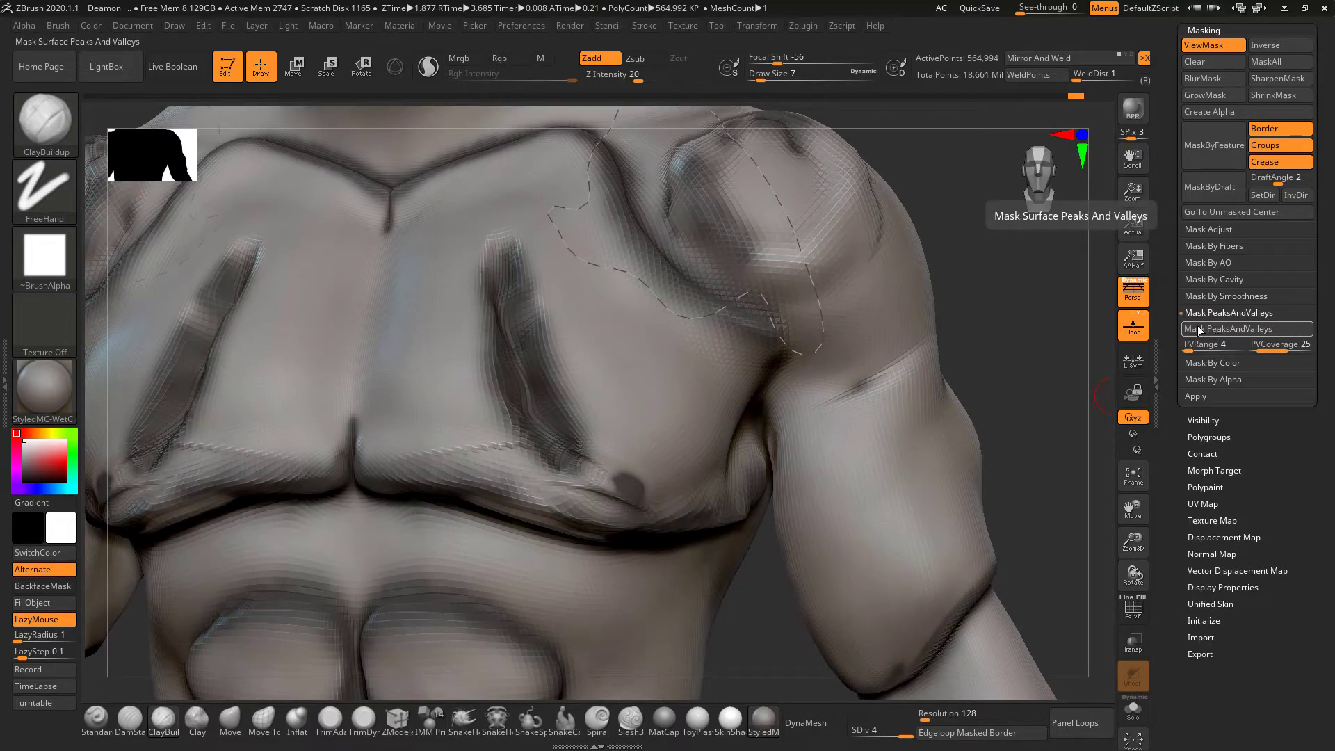
Set the draw size to 25 and build up clay on the unmasked areas of the skull and temple.
mouse_move(1030, 246)
alt+mouse_down()
mouse_move(1064, 336)
mouse_move(959, 288)
mouse_move(936, 268)
mouse_move(949, 240)
mouse_move(968, 310)
mouse_move(927, 269)
mouse_move(915, 304)
mouse_move(890, 292)
alt+mouse_up()
key(space)
mouse_move(838, 207)
mouse_down()
mouse_move(903, 276)
mouse_move(629, 338)
mouse_up()
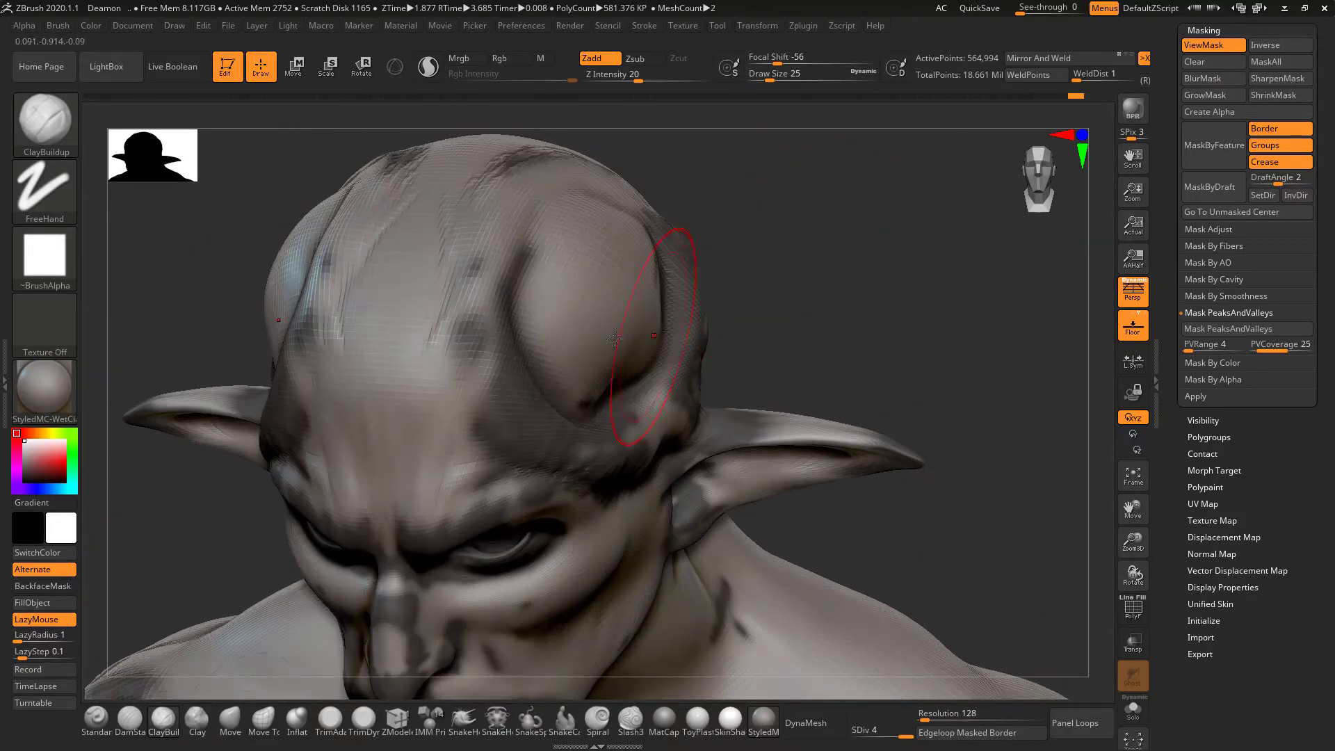
mouse_move(547, 319)
mouse_down()
mouse_move(591, 389)
mouse_move(602, 379)
mouse_up()
drag(593, 282, 622, 361)
drag(746, 180, 672, 213)
mouse_move(668, 277)
mouse_down()
mouse_move(572, 295)
mouse_move(688, 389)
mouse_up()
alt+drag(909, 250, 838, 182)
mouse_move(713, 316)
mouse_down()
mouse_move(664, 324)
mouse_move(647, 372)
mouse_up()
mouse_move(619, 358)
mouse_down()
mouse_move(577, 414)
mouse_move(521, 414)
mouse_up()
drag(570, 258, 539, 292)
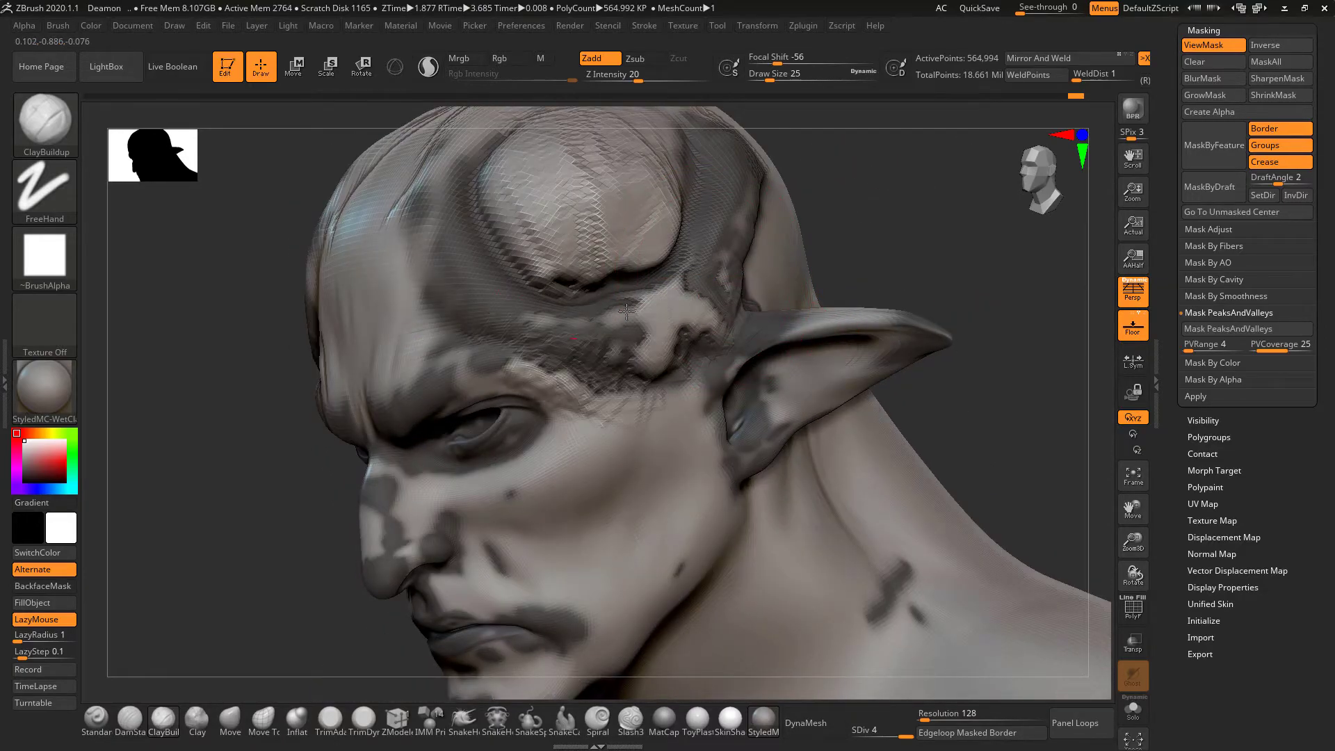
Add ClayBuildup strokes over the masked creases of the shoulder and upper chest.
mouse_move(993, 310)
alt+mouse_down()
mouse_move(674, 134)
mouse_move(563, 111)
alt+mouse_up()
mouse_move(795, 217)
shift+mouse_down()
mouse_move(795, 199)
mouse_move(688, 84)
shift+mouse_up()
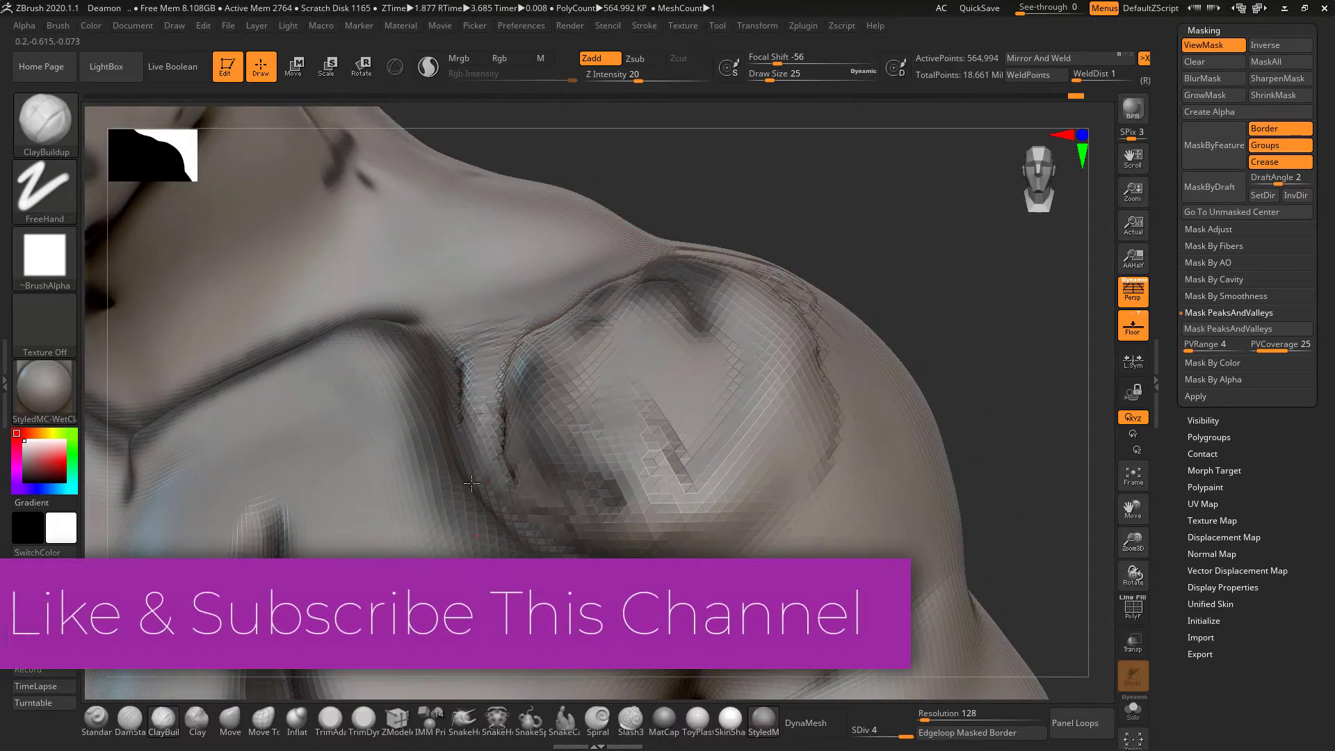
alt+drag(837, 244, 768, 198)
drag(451, 347, 514, 455)
mouse_move(407, 341)
mouse_down()
mouse_move(385, 390)
mouse_move(473, 496)
mouse_up()
mouse_move(382, 333)
mouse_down()
mouse_move(370, 389)
mouse_move(388, 438)
mouse_move(425, 468)
mouse_move(379, 456)
mouse_move(344, 372)
mouse_move(352, 315)
mouse_move(452, 282)
mouse_move(499, 325)
mouse_move(393, 320)
mouse_move(355, 382)
mouse_move(479, 431)
mouse_move(508, 354)
mouse_up()
Invert the peaks-and-valleys mask and build up clay on the exposed shoulder, collarbone and pectoral ridges.
ctrl+click(816, 218)
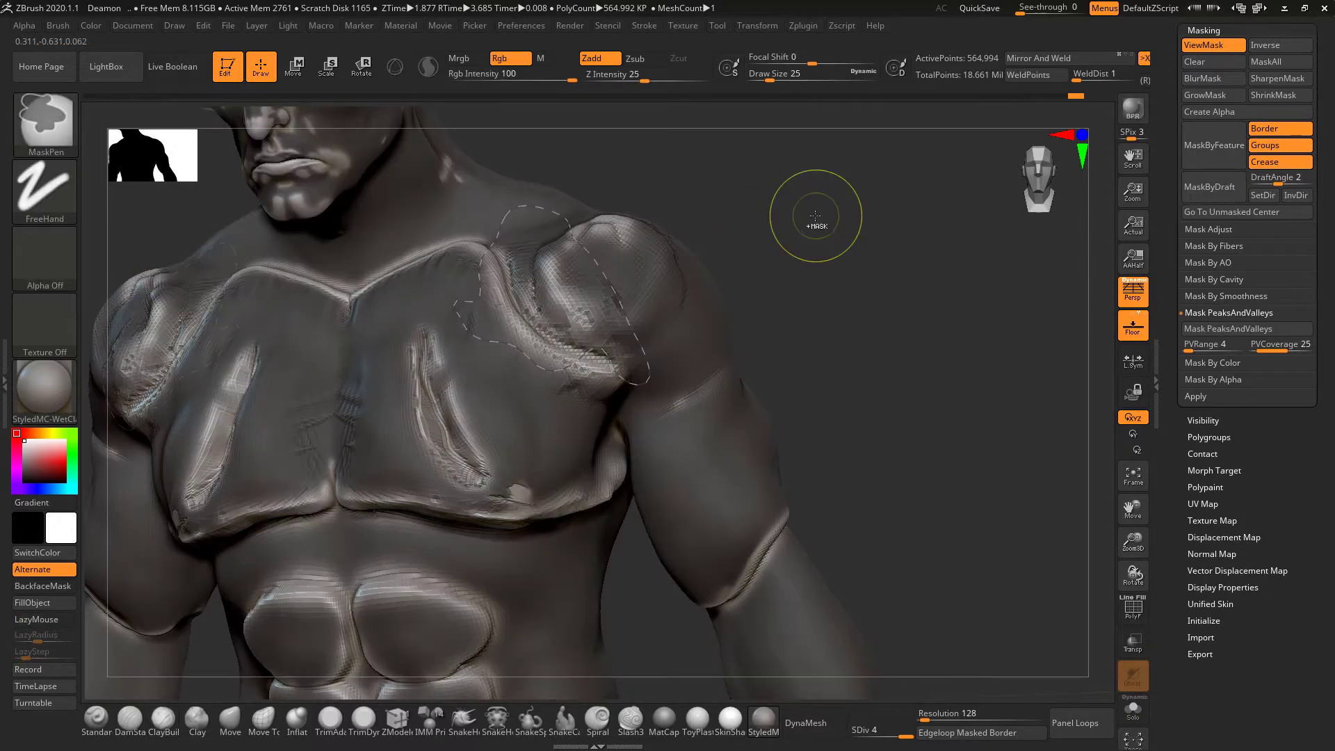
drag(778, 205, 820, 258)
mouse_move(421, 234)
mouse_down()
mouse_move(487, 254)
mouse_move(566, 337)
mouse_move(548, 288)
mouse_move(611, 348)
mouse_up()
drag(747, 271, 709, 278)
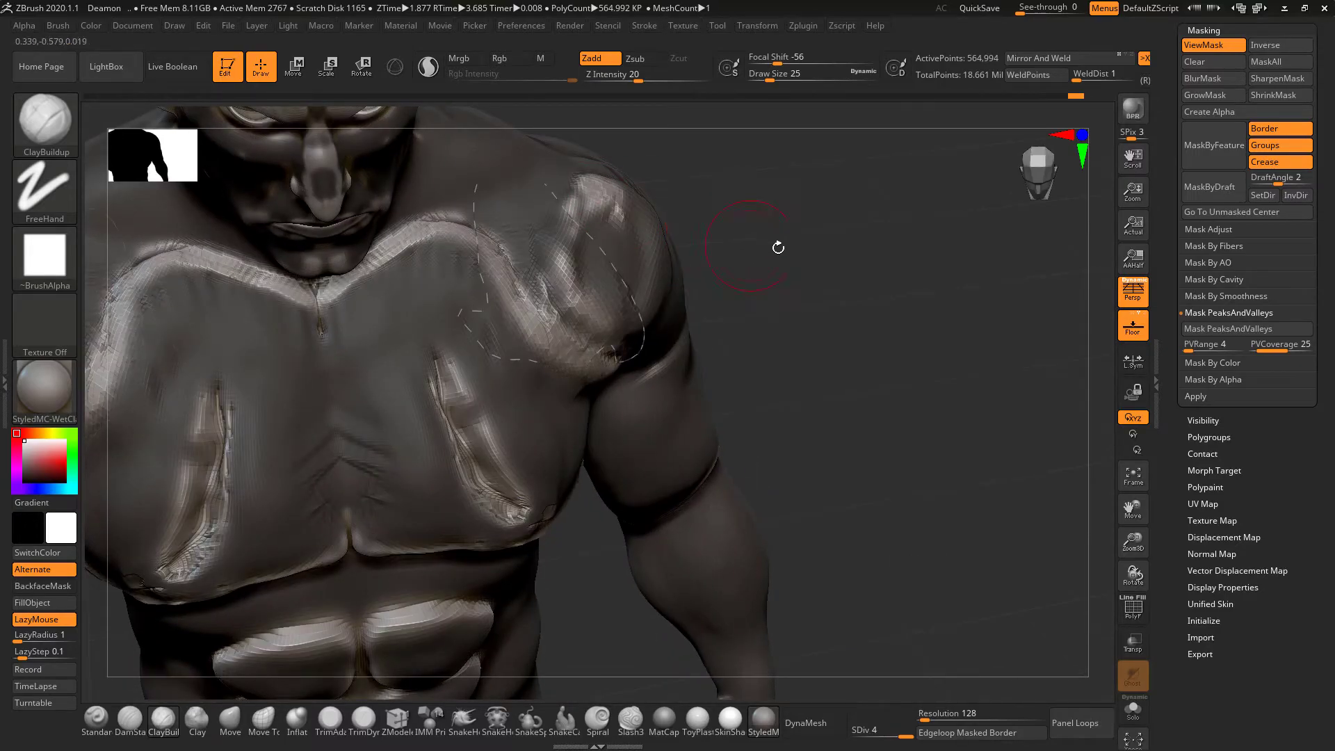
drag(806, 248, 747, 215)
mouse_move(416, 355)
mouse_down()
mouse_move(472, 480)
mouse_move(438, 445)
mouse_move(491, 497)
mouse_up()
Build up clay along the unmasked borders and grooves between the abdominal muscles.
mouse_move(864, 319)
alt+mouse_down()
mouse_move(805, 289)
mouse_move(883, 183)
mouse_move(730, 417)
mouse_move(686, 423)
mouse_move(784, 423)
mouse_move(776, 438)
alt+mouse_up()
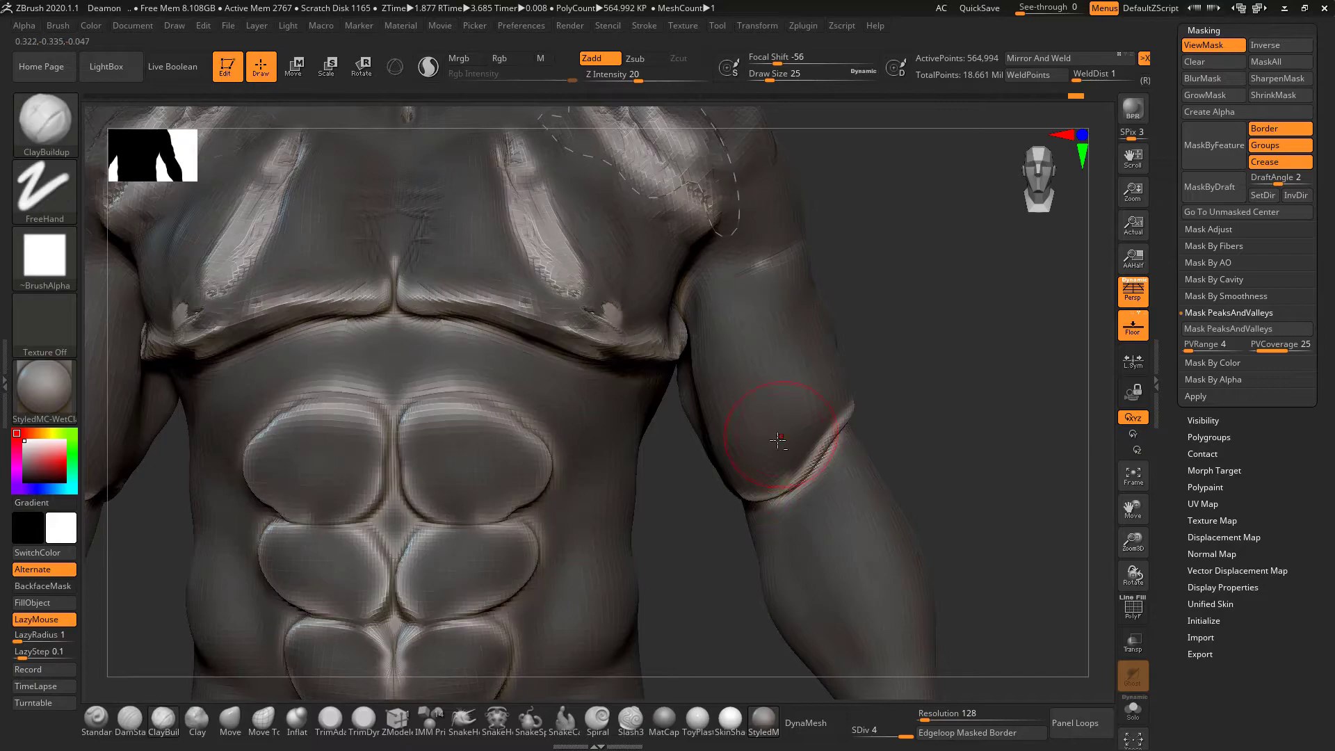
alt+drag(720, 514, 682, 570)
mouse_move(341, 551)
mouse_down()
mouse_move(445, 536)
mouse_move(539, 591)
mouse_move(552, 643)
mouse_up()
alt+drag(736, 479, 705, 139)
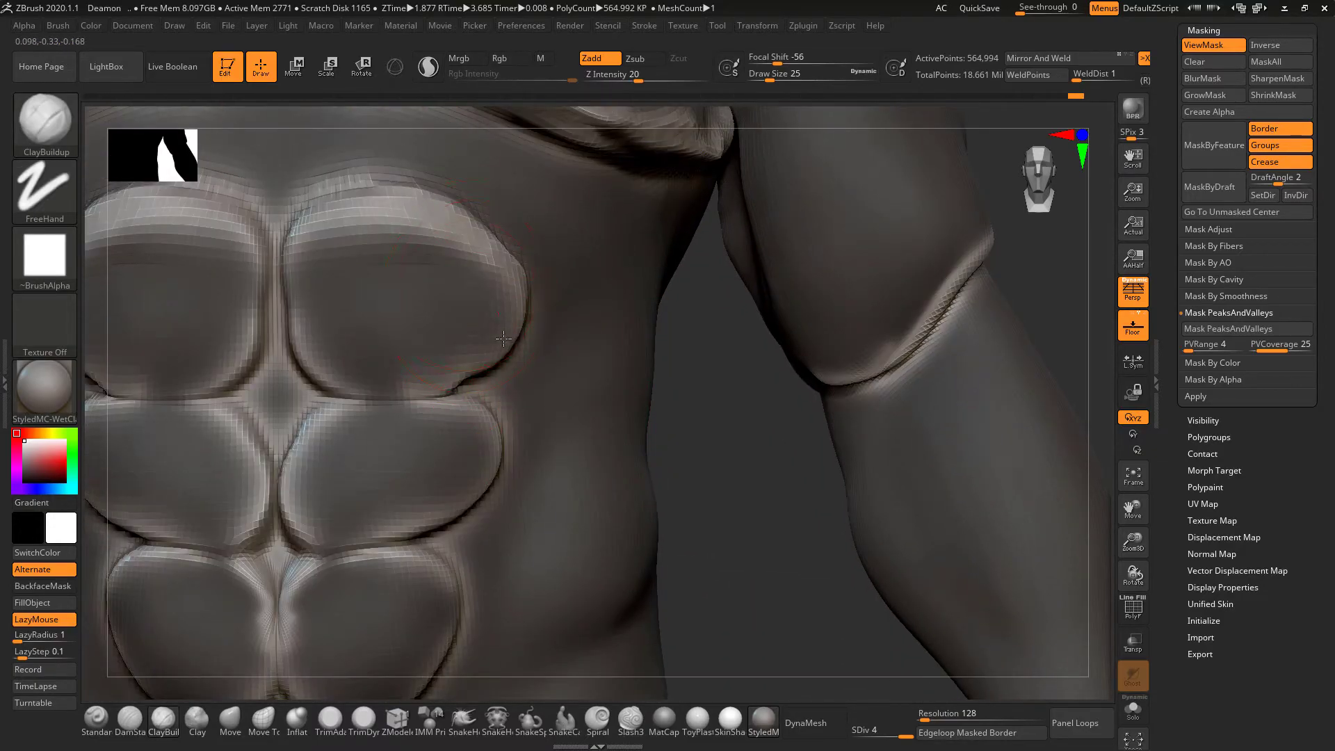
drag(503, 329, 424, 398)
mouse_move(299, 379)
mouse_down()
mouse_move(280, 285)
mouse_move(321, 386)
mouse_up()
mouse_move(487, 375)
mouse_down()
mouse_move(507, 435)
mouse_move(444, 534)
mouse_up()
mouse_move(351, 385)
mouse_down()
mouse_move(284, 511)
mouse_move(469, 560)
mouse_up()
mouse_move(755, 435)
alt+mouse_down()
mouse_move(784, 377)
mouse_move(761, 328)
alt+mouse_up()
mouse_move(467, 481)
mouse_down()
mouse_move(417, 591)
mouse_move(296, 529)
mouse_up()
drag(396, 601, 472, 521)
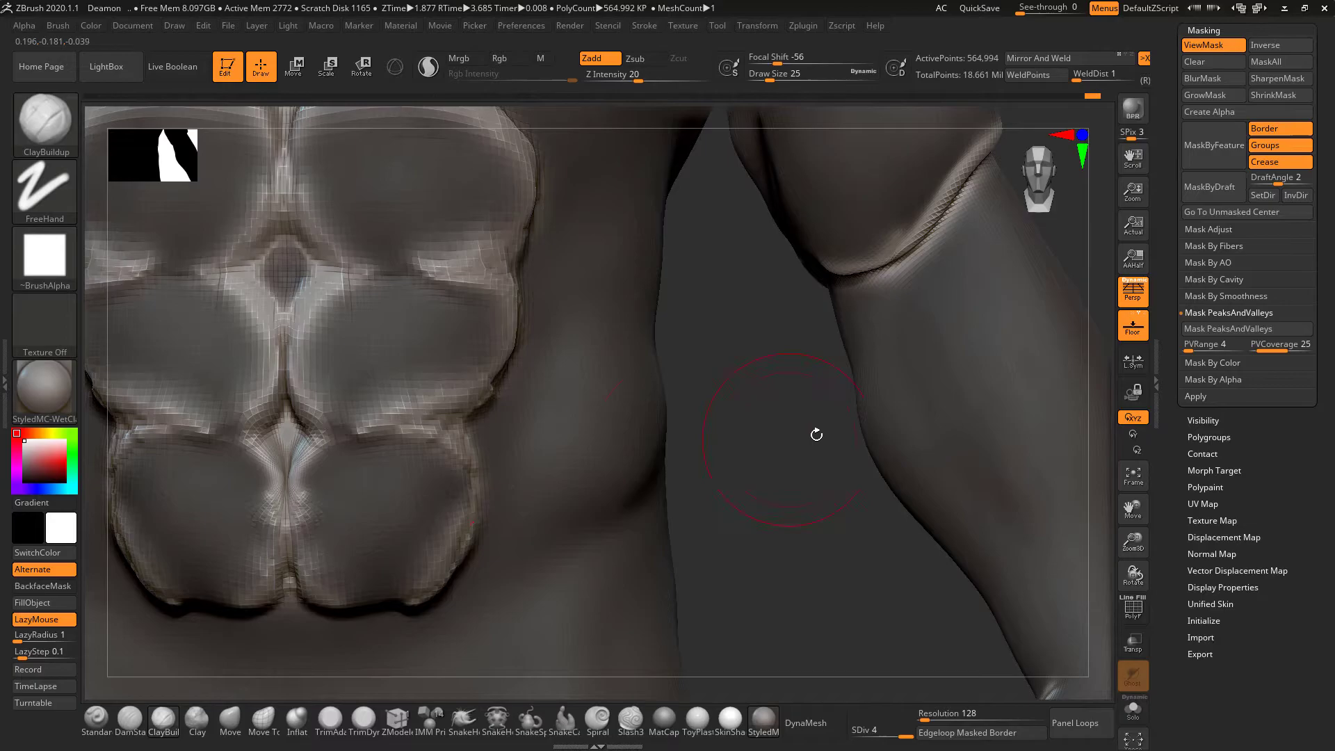
Add a ClayBuildup stroke on the exposed band behind the temple and clear the mask.
alt+drag(808, 436, 773, 265)
mouse_move(826, 320)
alt+mouse_down()
mouse_move(825, 345)
mouse_move(780, 335)
mouse_move(828, 354)
mouse_move(811, 217)
mouse_move(849, 273)
mouse_move(856, 213)
mouse_move(864, 277)
mouse_move(799, 302)
alt+mouse_up()
mouse_move(702, 341)
mouse_down()
mouse_move(732, 301)
mouse_move(740, 350)
mouse_up()
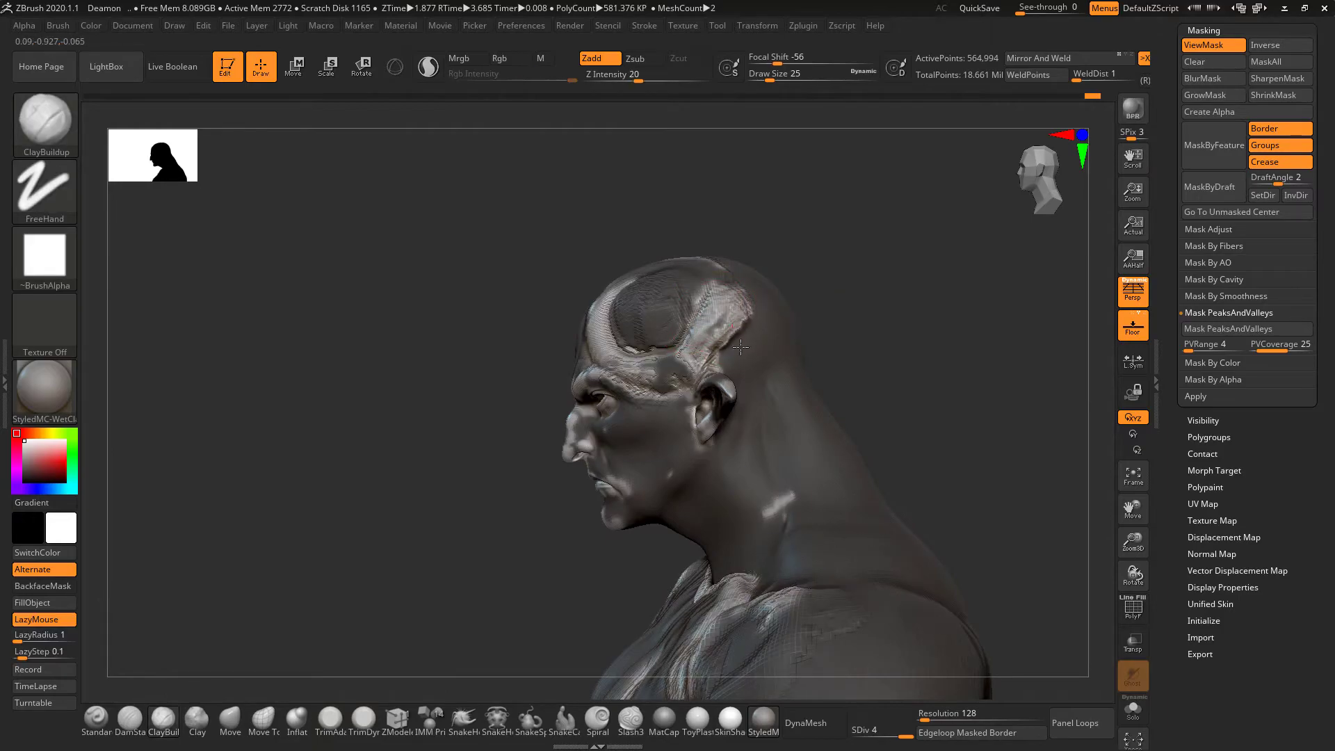
drag(865, 286, 877, 320)
ctrl+drag(919, 266, 930, 317)
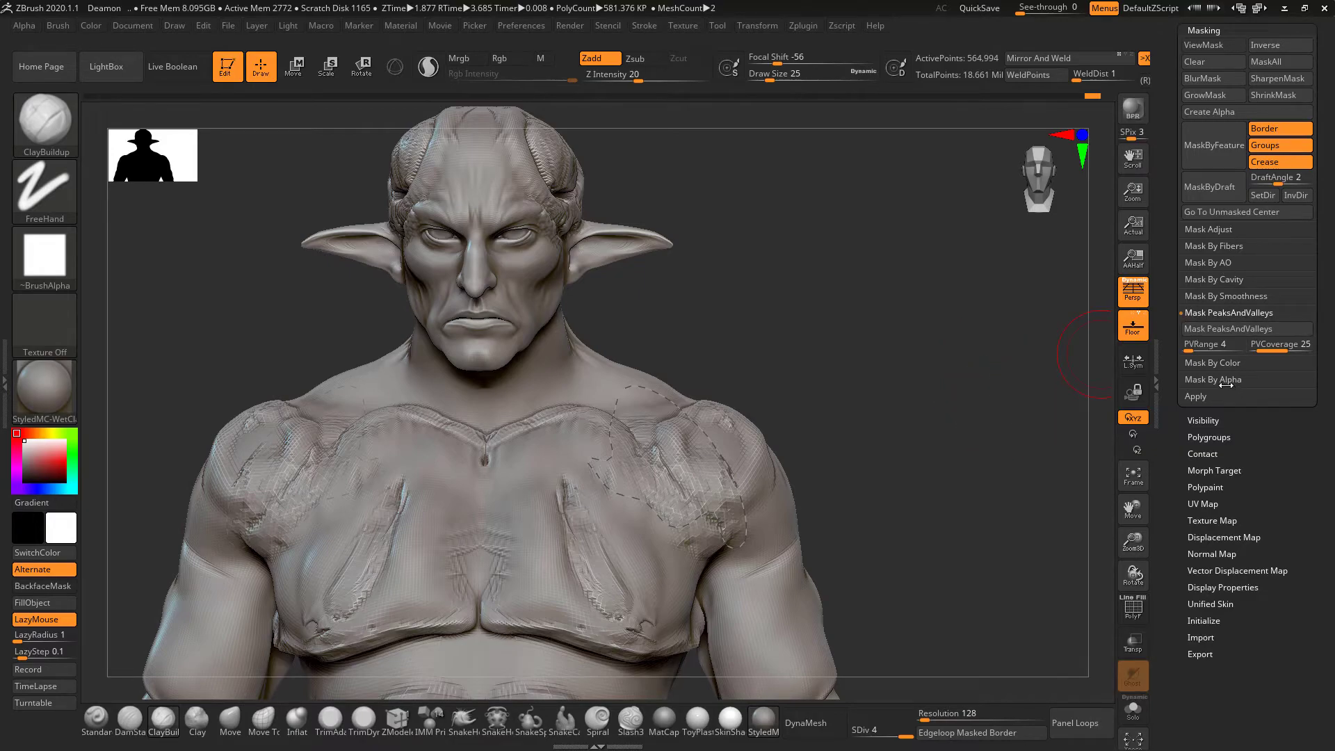
Open the Mask By Color options and paint both shoulders red with ClayBuildup, using Rgb on and Zadd off.
click(1219, 363)
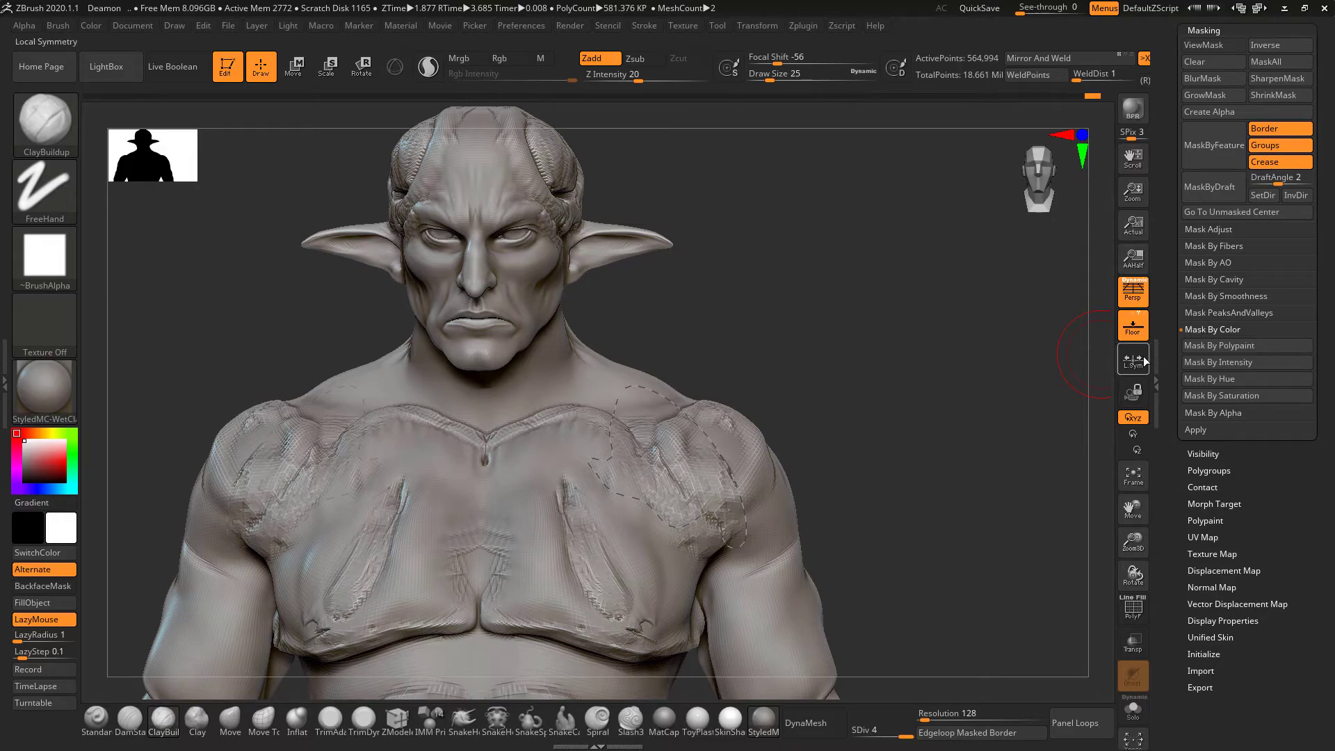
click(65, 451)
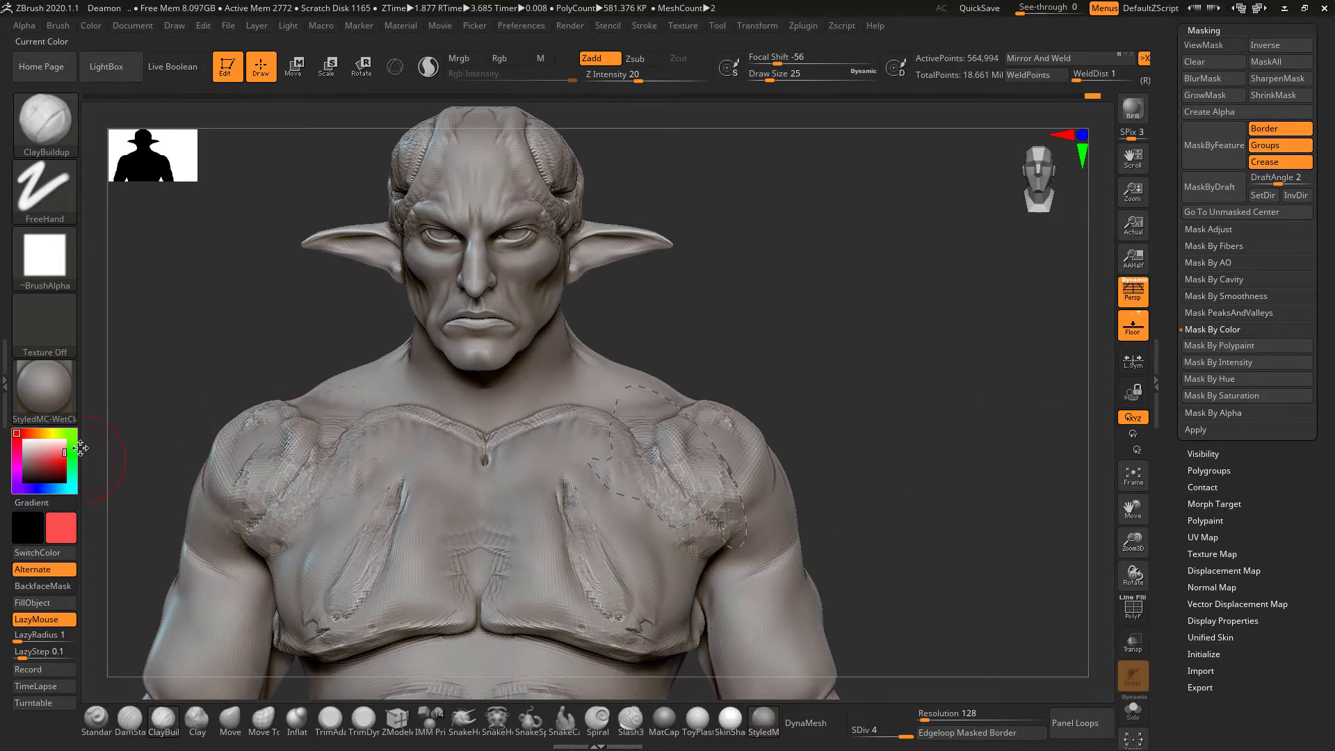
click(500, 58)
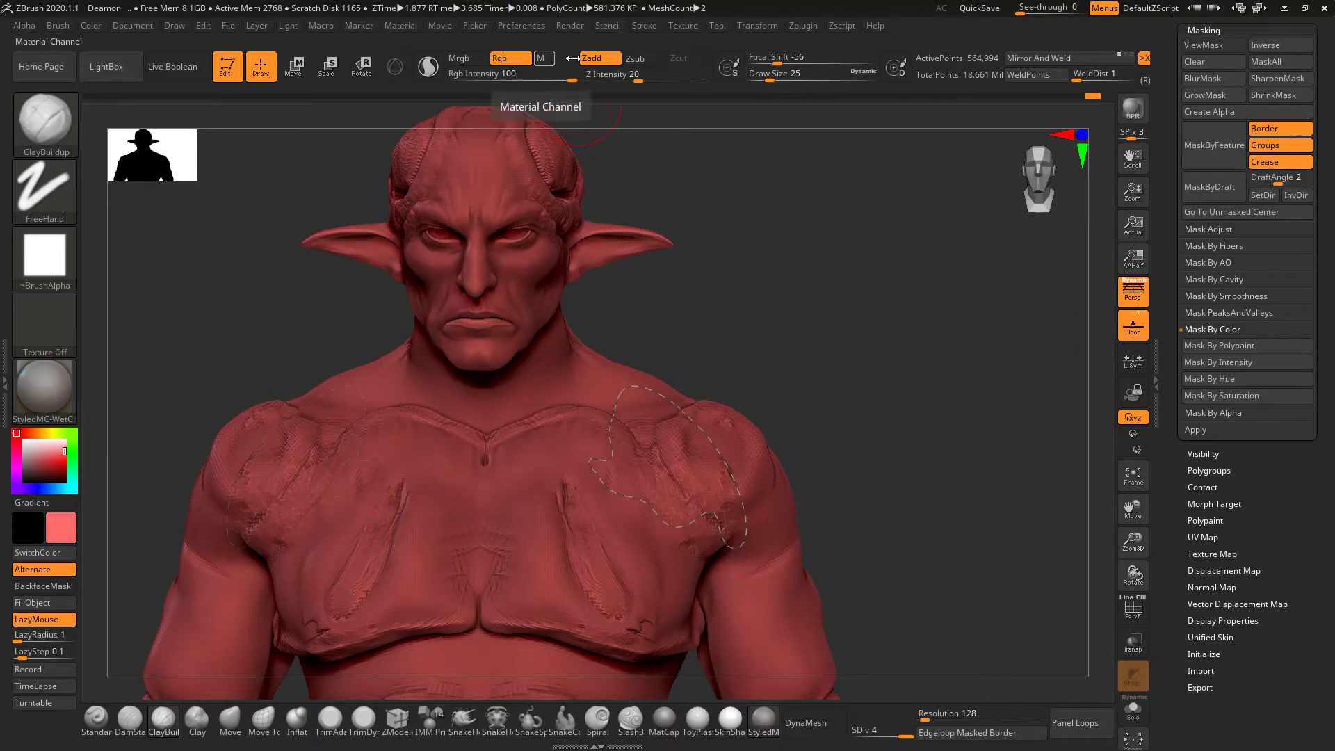
click(592, 58)
mouse_move(671, 427)
mouse_down()
mouse_move(679, 458)
mouse_move(723, 473)
mouse_move(646, 390)
mouse_move(710, 550)
mouse_move(755, 588)
mouse_up()
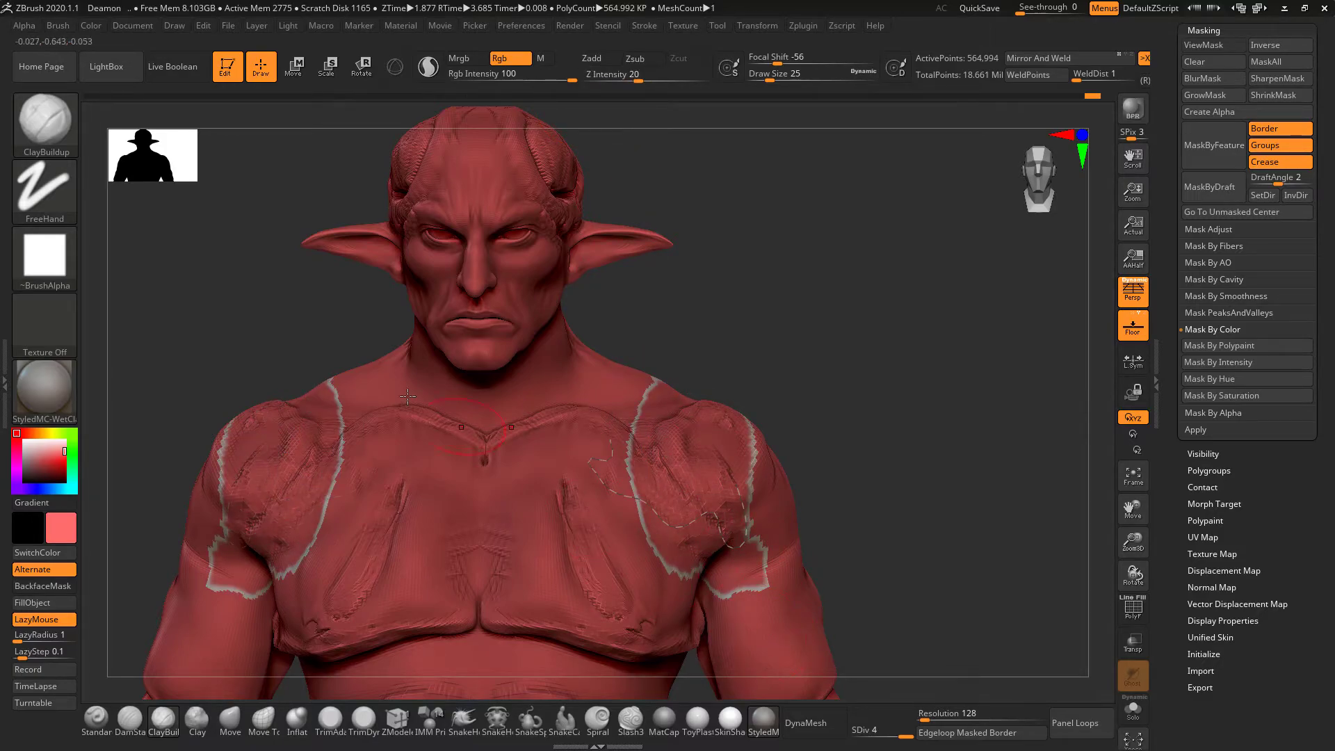
Change the paint colour to a near-black grey and paint the face with it.
click(64, 465)
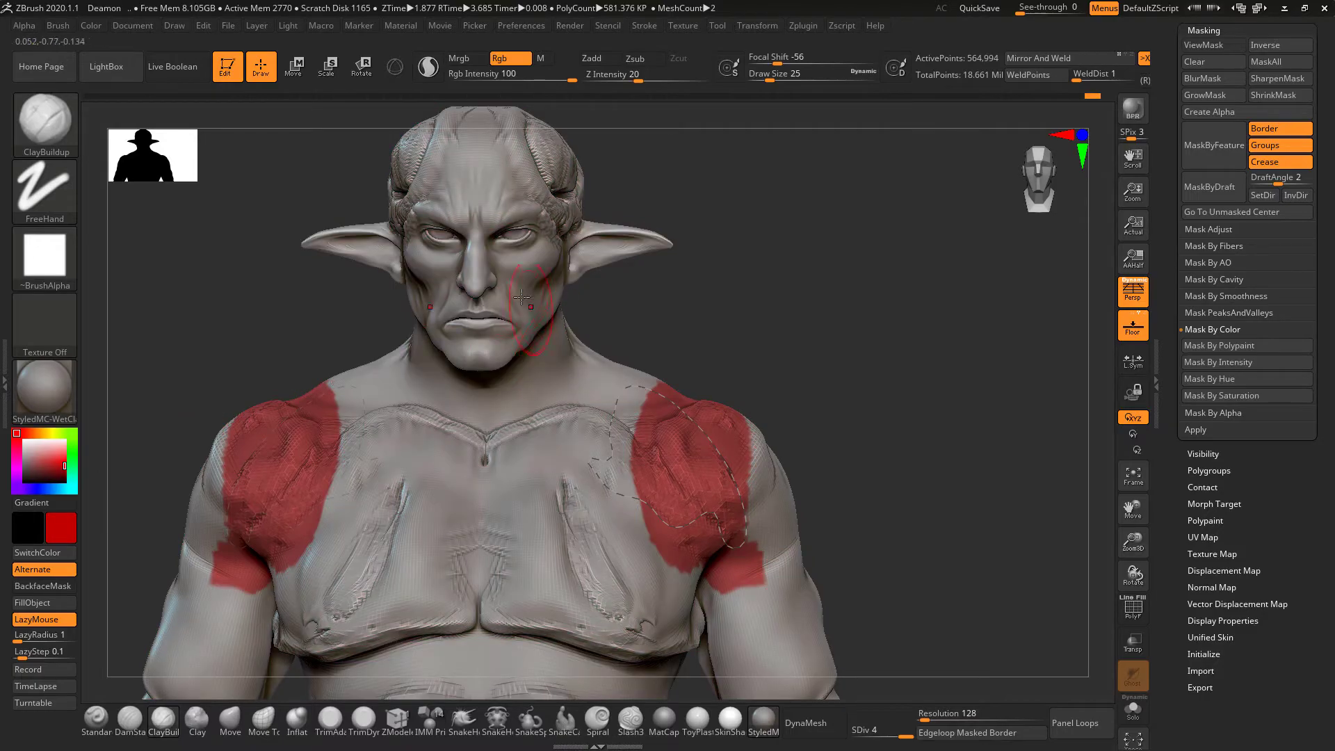
drag(70, 449, 221, 373)
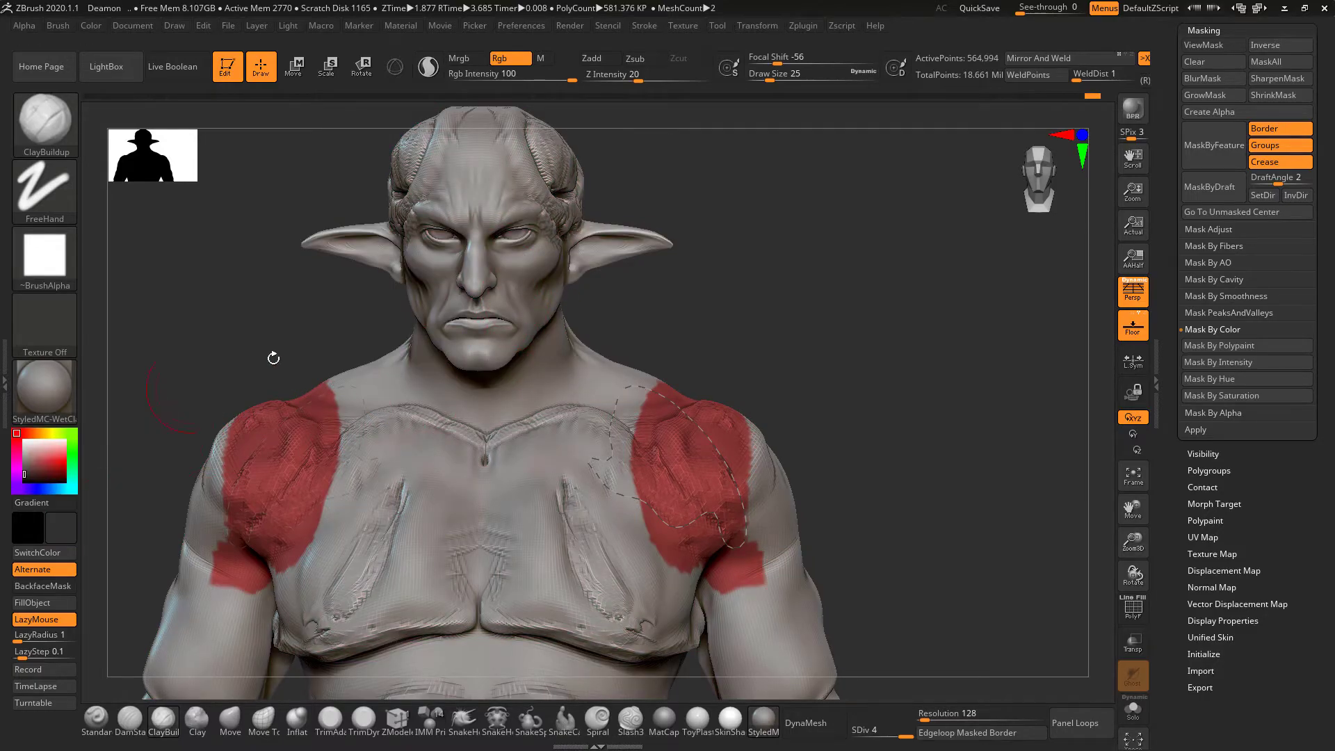
mouse_move(501, 259)
mouse_down()
mouse_move(506, 217)
mouse_move(549, 292)
mouse_move(524, 230)
mouse_up()
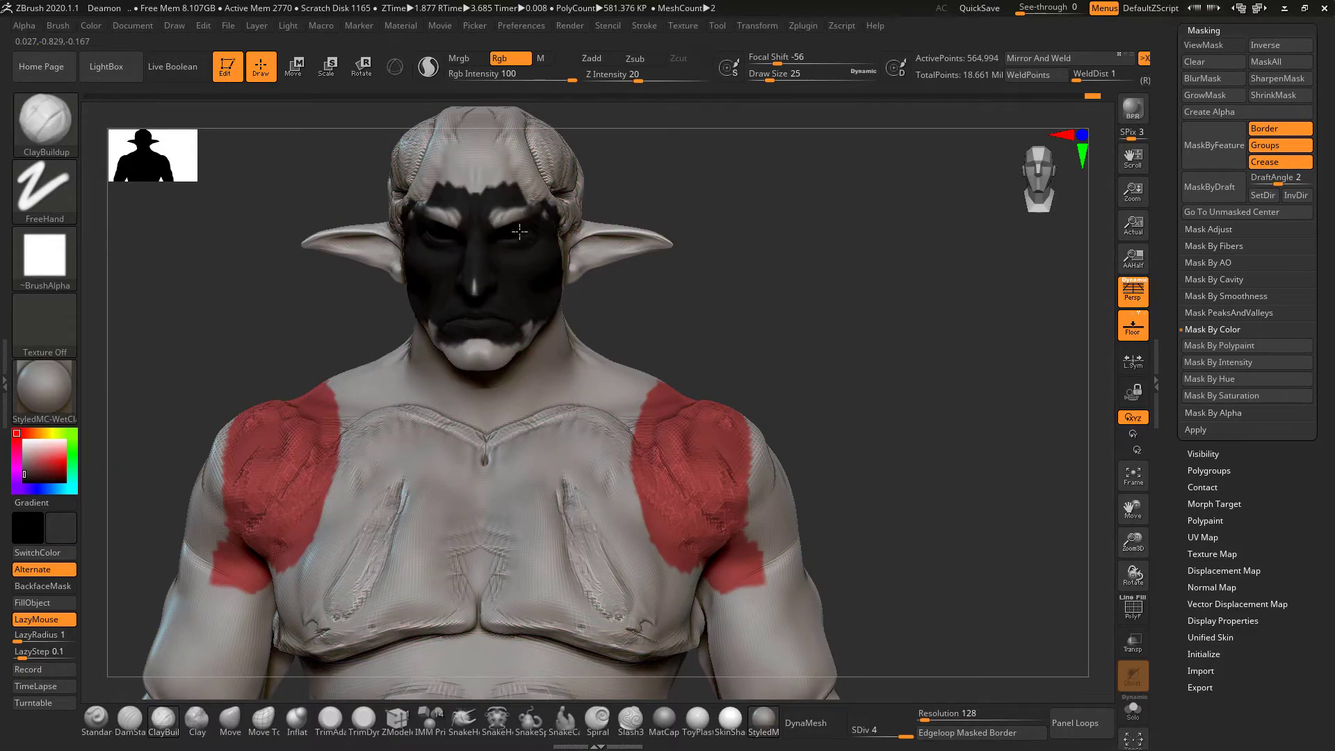
Finish painting the lower cheek black and mask the red-painted shoulders with Mask By Polypaint, using a tolerance of 95.
drag(518, 314, 541, 280)
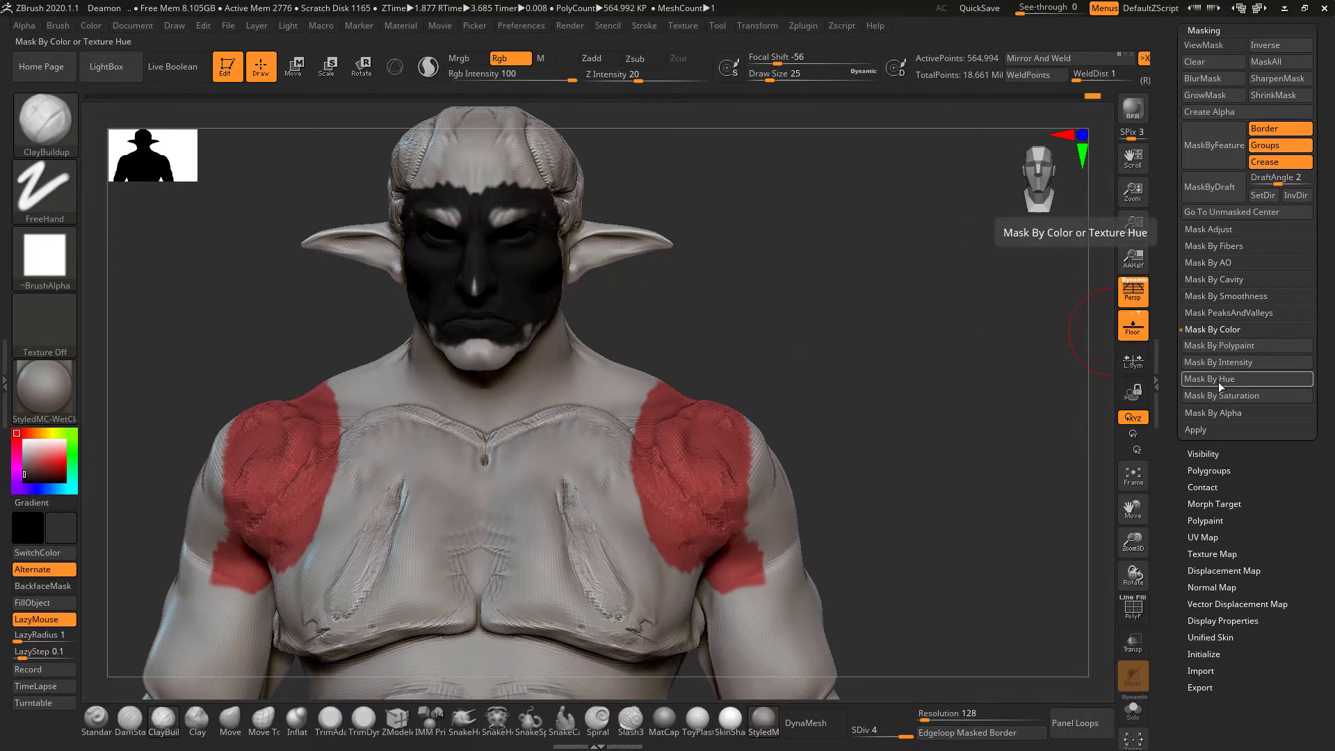
click(1223, 346)
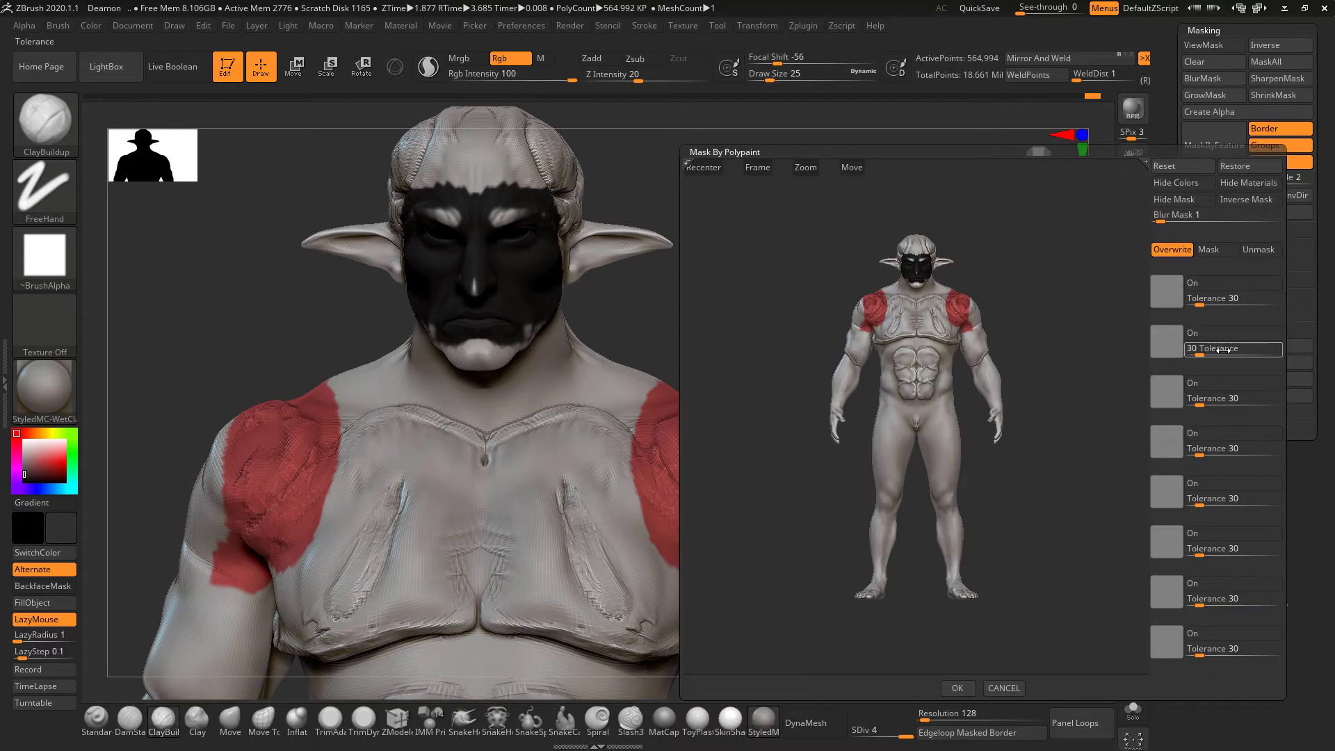
drag(1197, 292, 1221, 299)
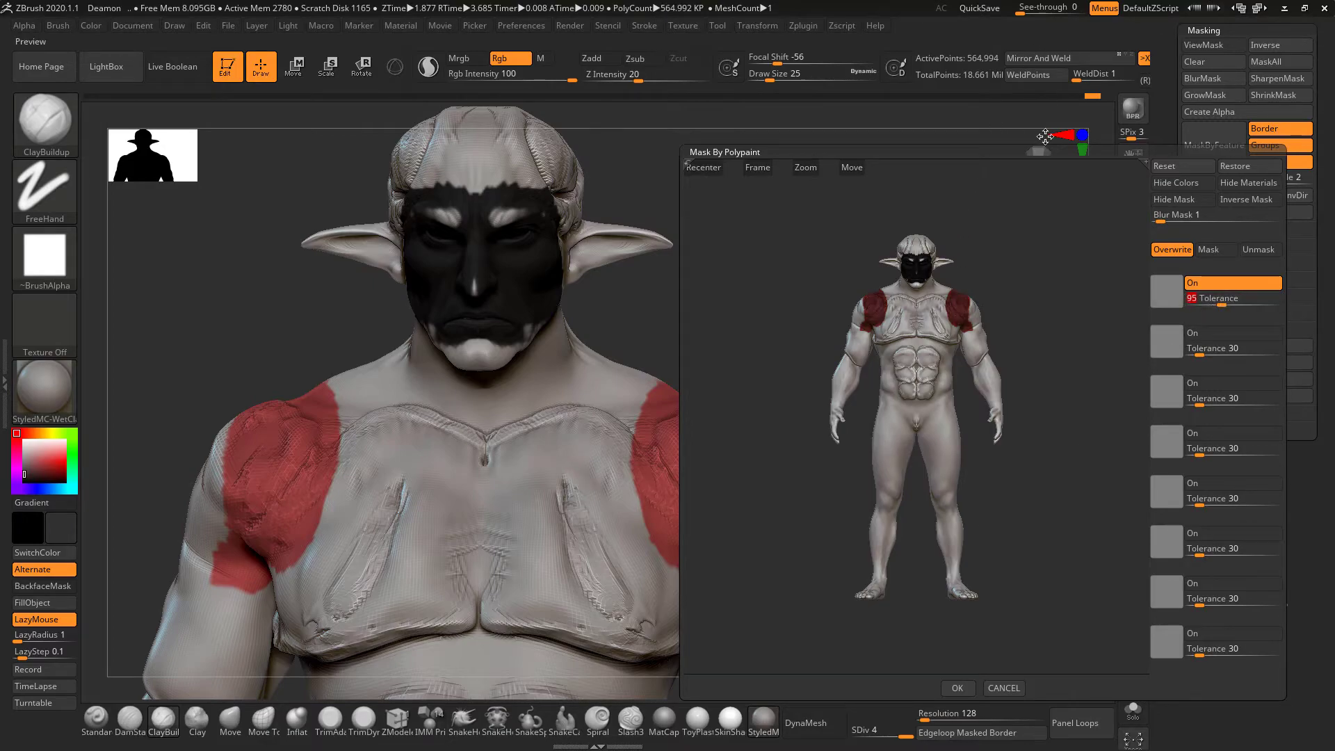
click(958, 687)
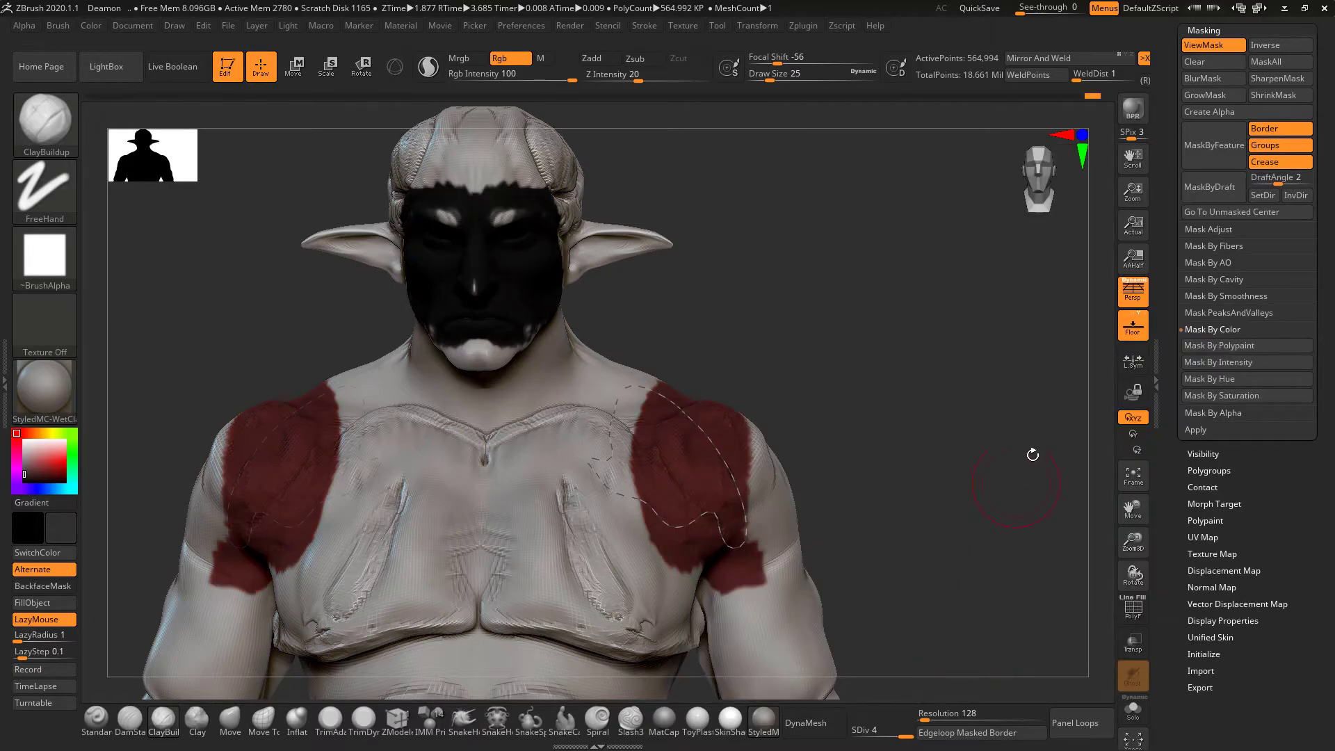
click(1136, 716)
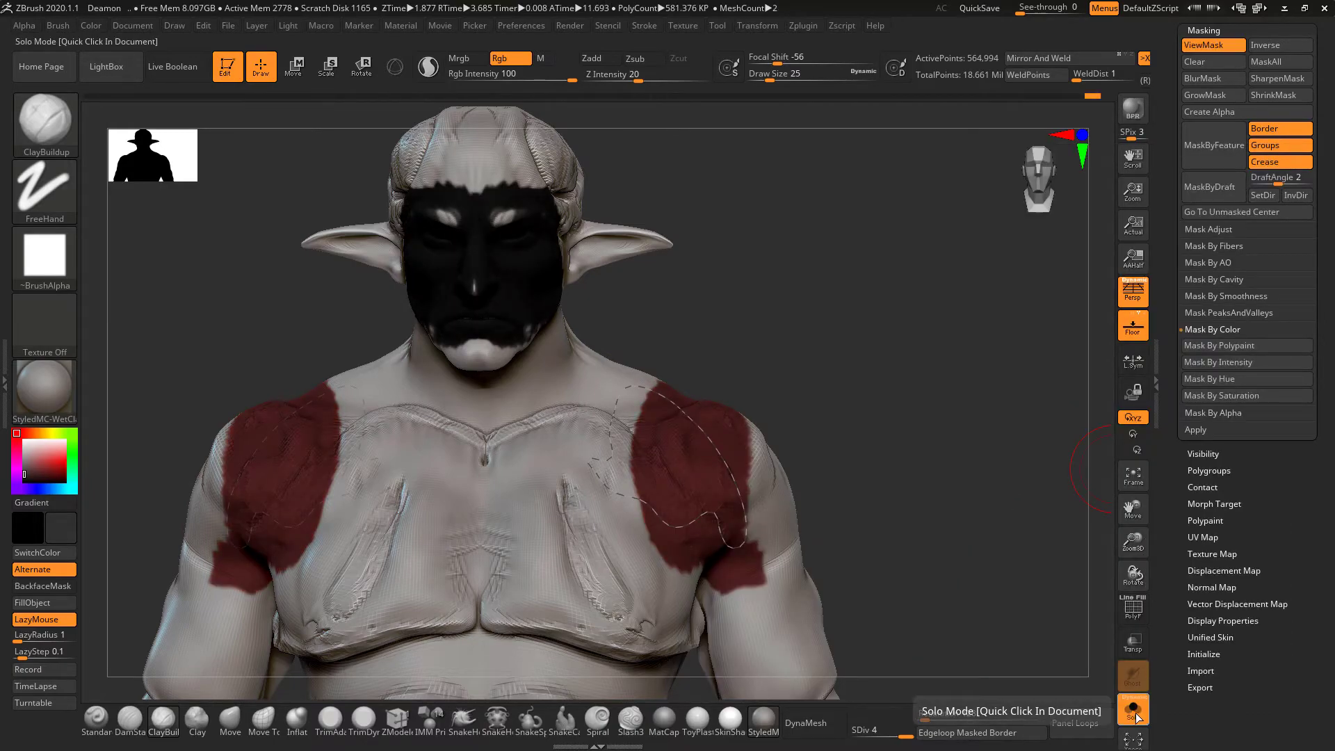
click(1136, 719)
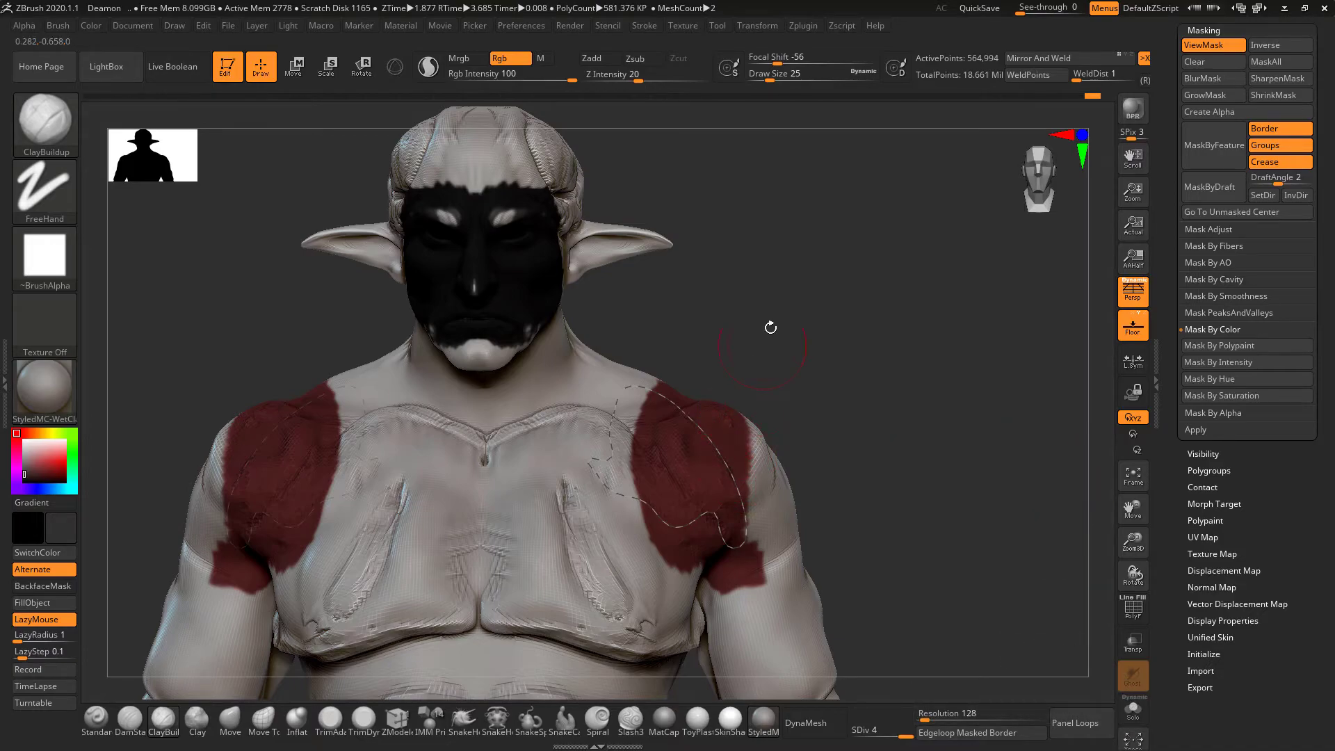
mouse_move(617, 385)
ctrl+mouse_down()
mouse_move(598, 363)
mouse_move(591, 375)
mouse_move(610, 381)
ctrl+mouse_up()
drag(639, 452, 632, 485)
key(ctrl+z)
Turn Rgb off and Zadd on, and build up clay around the masked shoulders and on the chin, neck and sides of the head.
click(501, 57)
click(591, 58)
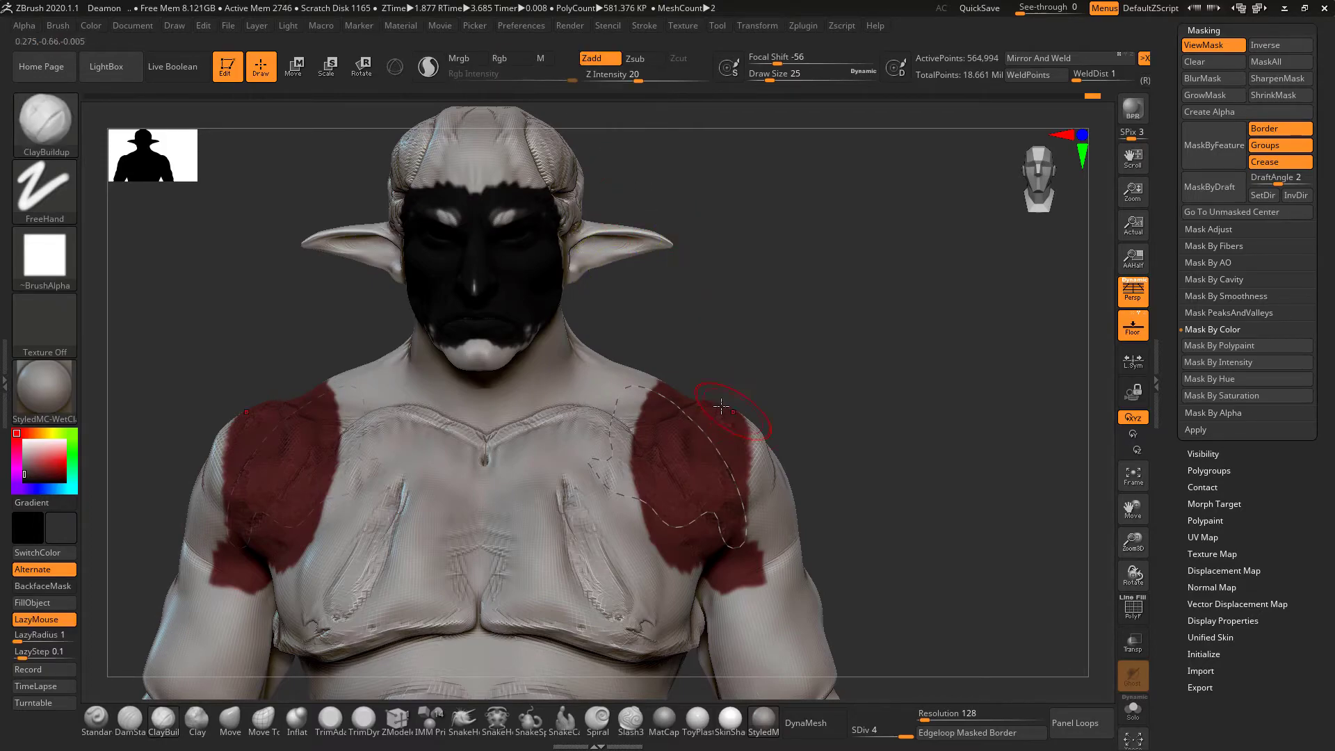
mouse_move(643, 386)
mouse_down()
mouse_move(626, 445)
mouse_move(650, 532)
mouse_move(717, 602)
mouse_move(757, 424)
mouse_move(638, 389)
mouse_up()
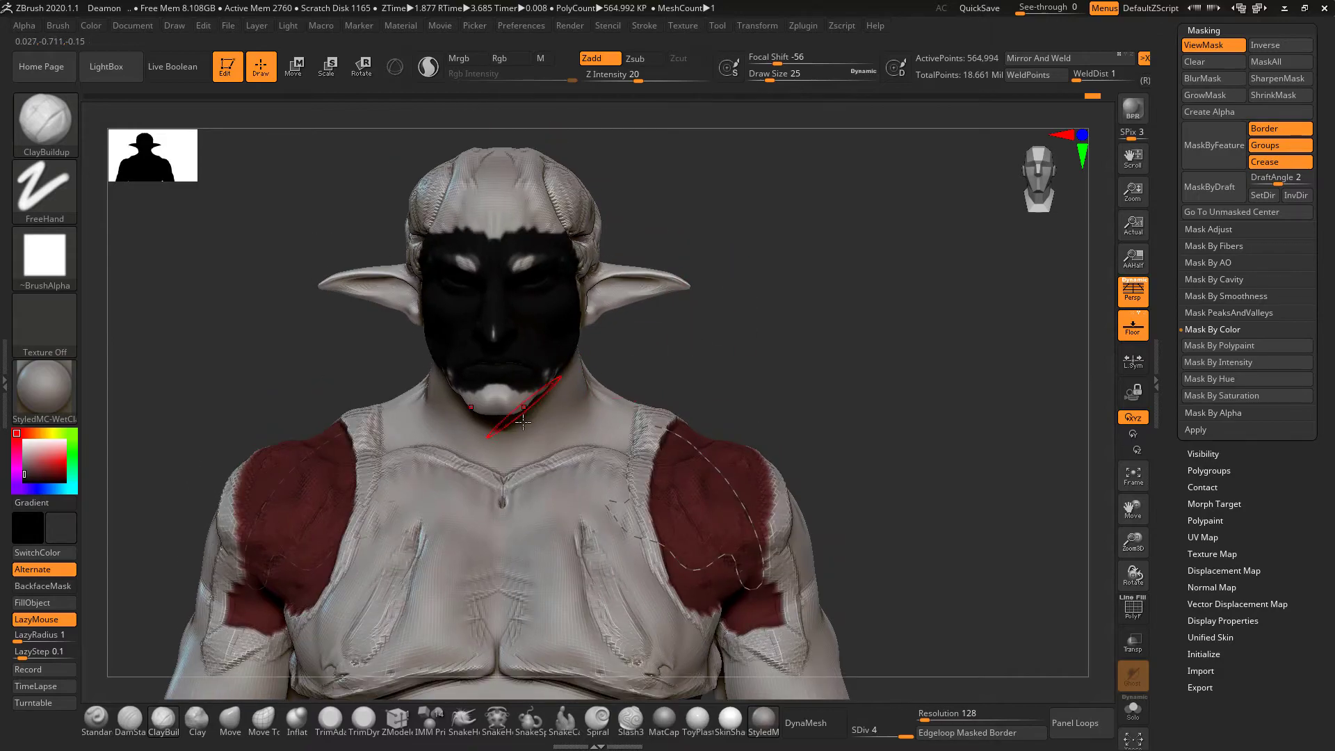
drag(523, 420, 550, 354)
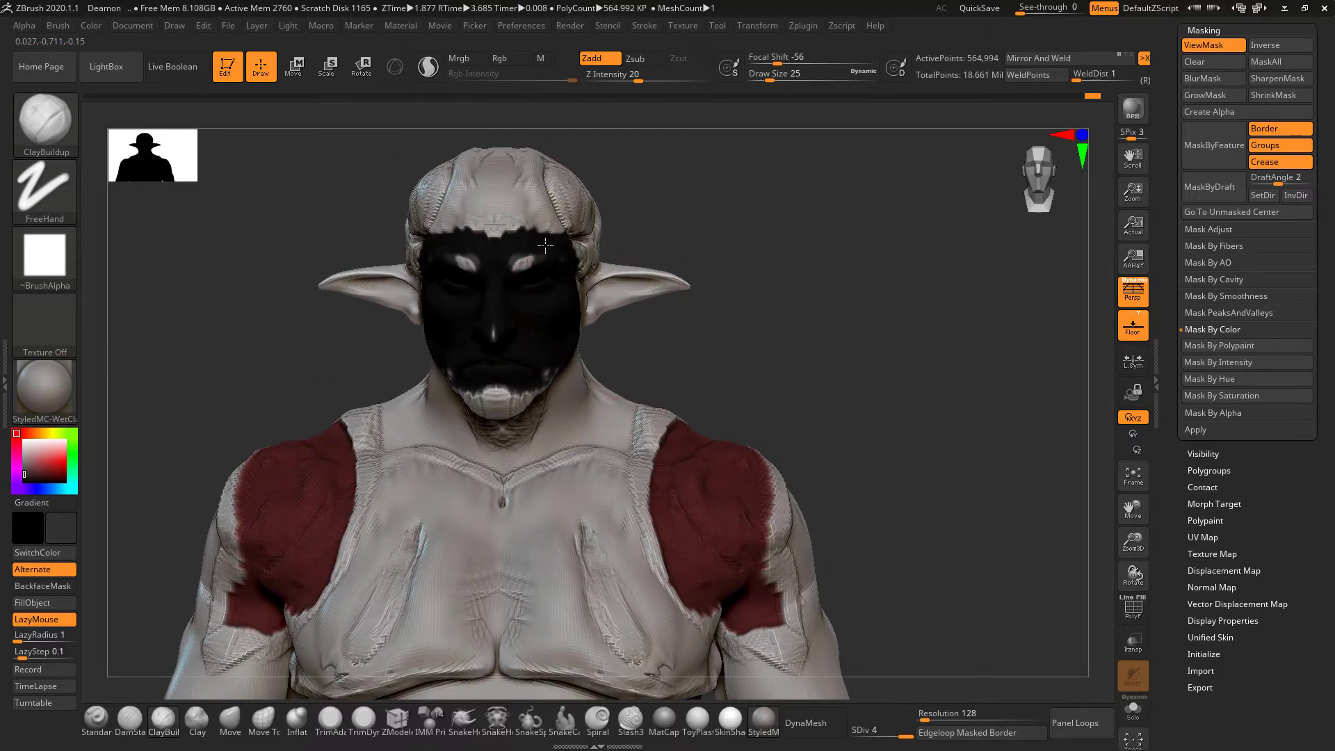
drag(541, 252, 592, 296)
mouse_move(521, 215)
mouse_down()
mouse_move(584, 268)
mouse_move(590, 344)
mouse_move(615, 397)
mouse_up()
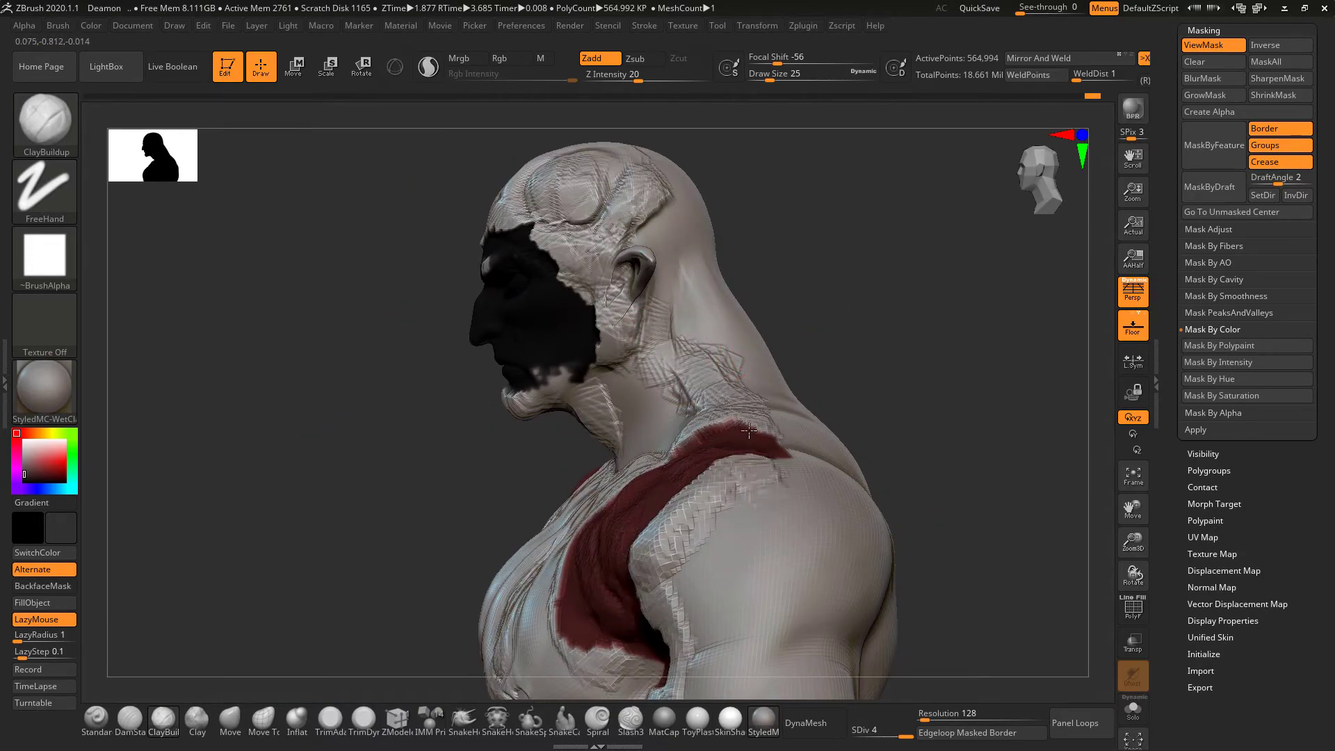
Smooth the clay strokes along the shoulder, neck and side of the head.
key(shift)
mouse_move(695, 417)
shift+mouse_down()
mouse_move(660, 514)
mouse_move(581, 529)
shift+mouse_up()
mouse_move(688, 390)
shift+mouse_down()
mouse_move(598, 411)
mouse_move(556, 230)
mouse_move(522, 202)
mouse_move(619, 227)
shift+mouse_up()
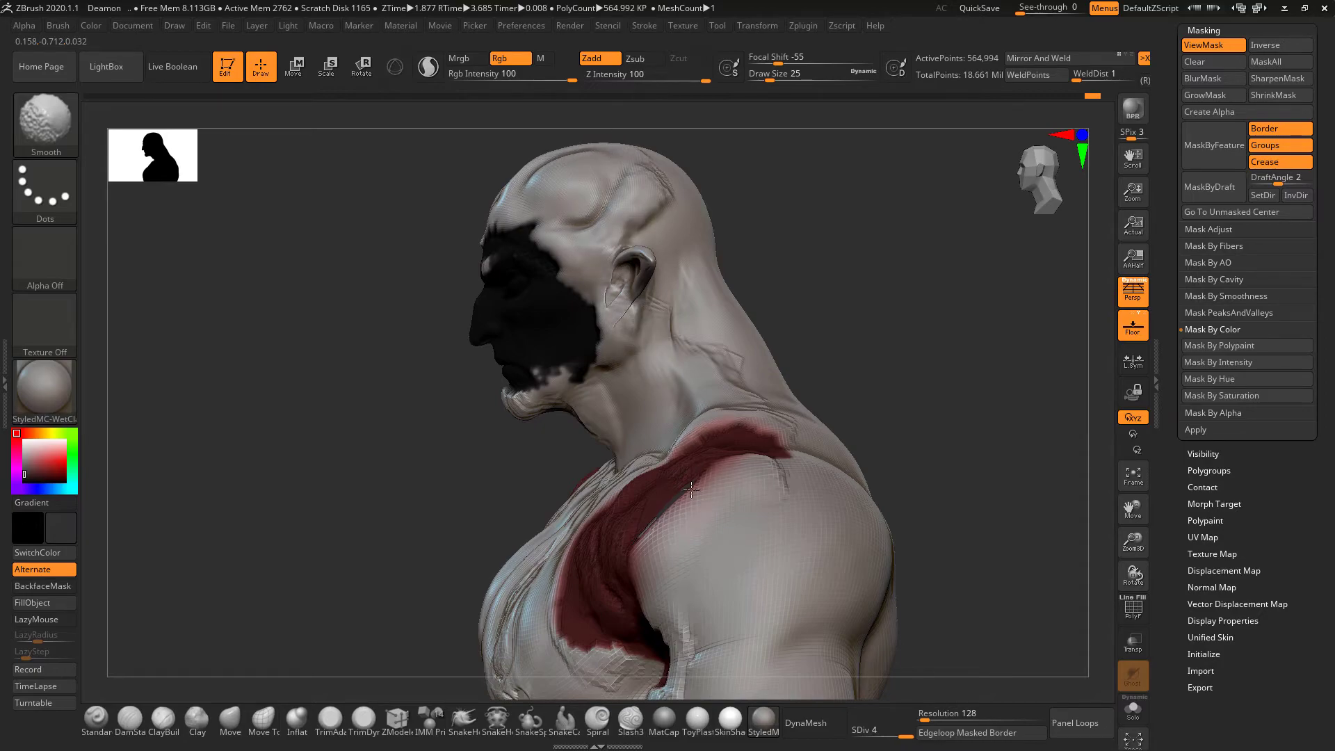
mouse_move(417, 487)
mouse_down()
mouse_move(646, 515)
mouse_move(738, 654)
mouse_move(847, 630)
mouse_up()
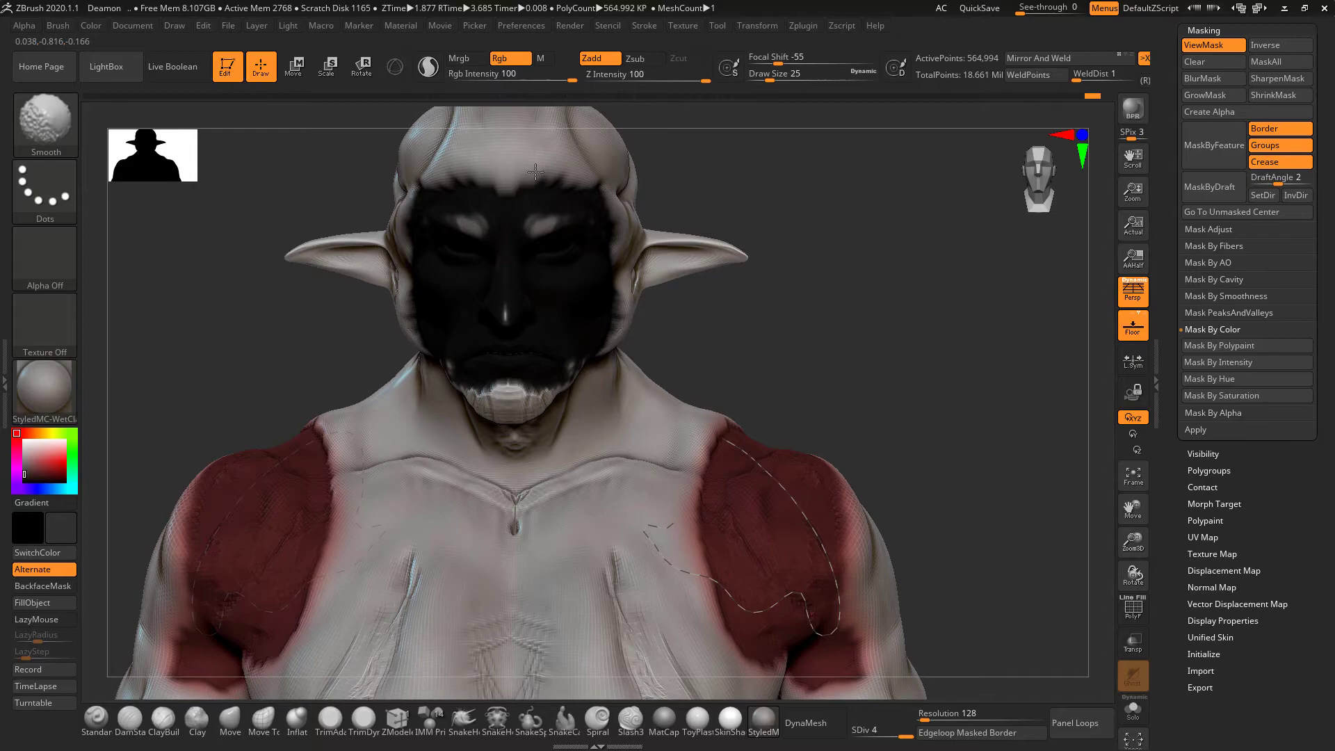
Switch back to the ClayBuildup brush and clear the mask.
key(b)
key(c)
key(b)
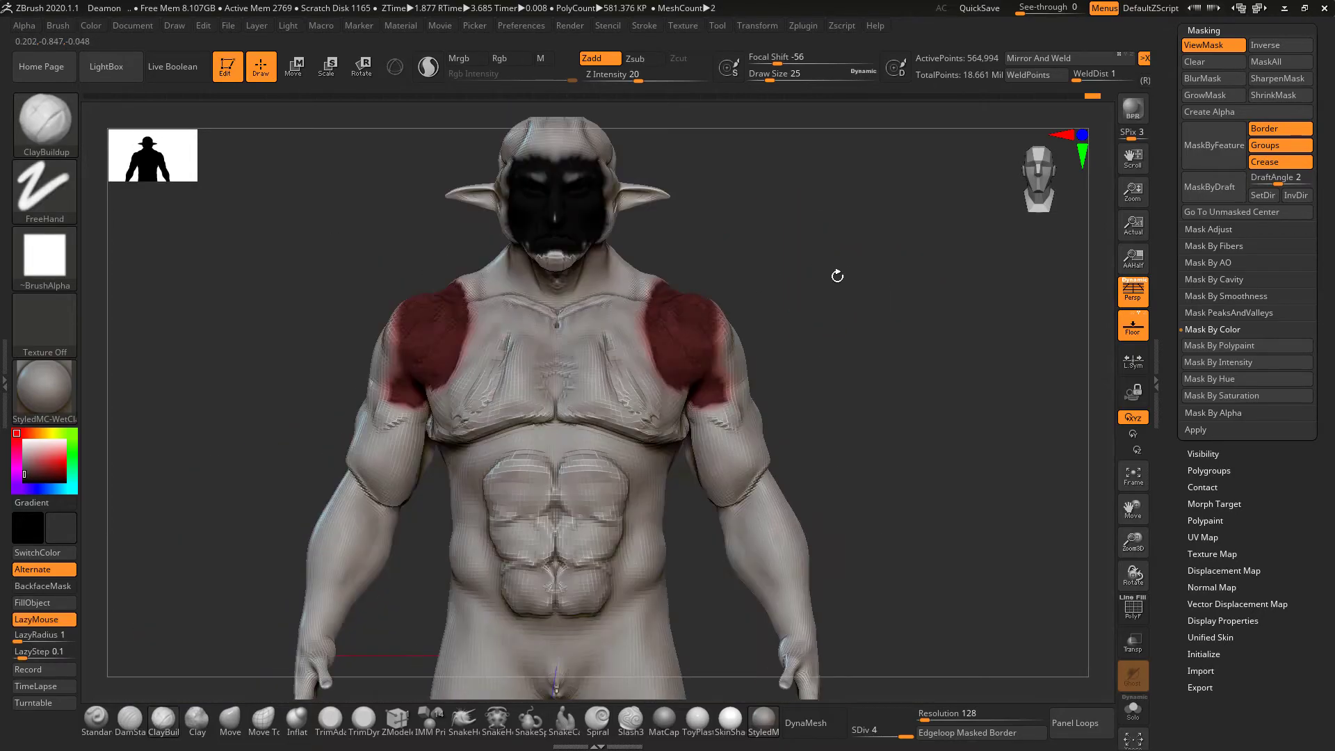
ctrl+drag(860, 198, 902, 326)
Turn Rgb on and Zadd off, choose a strong red with draw size 12, and paint a mirrored pair of spots on the upper back.
alt+drag(938, 271, 960, 327)
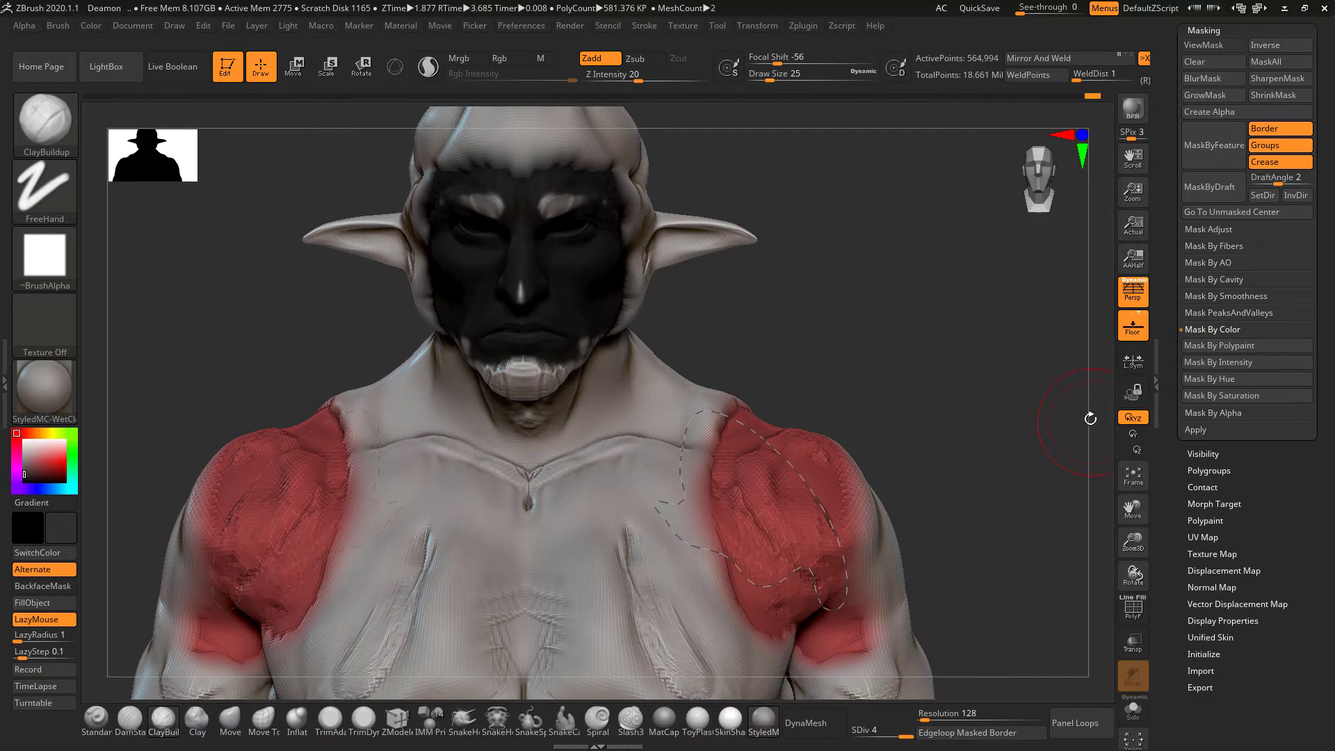
alt+drag(930, 420, 899, 190)
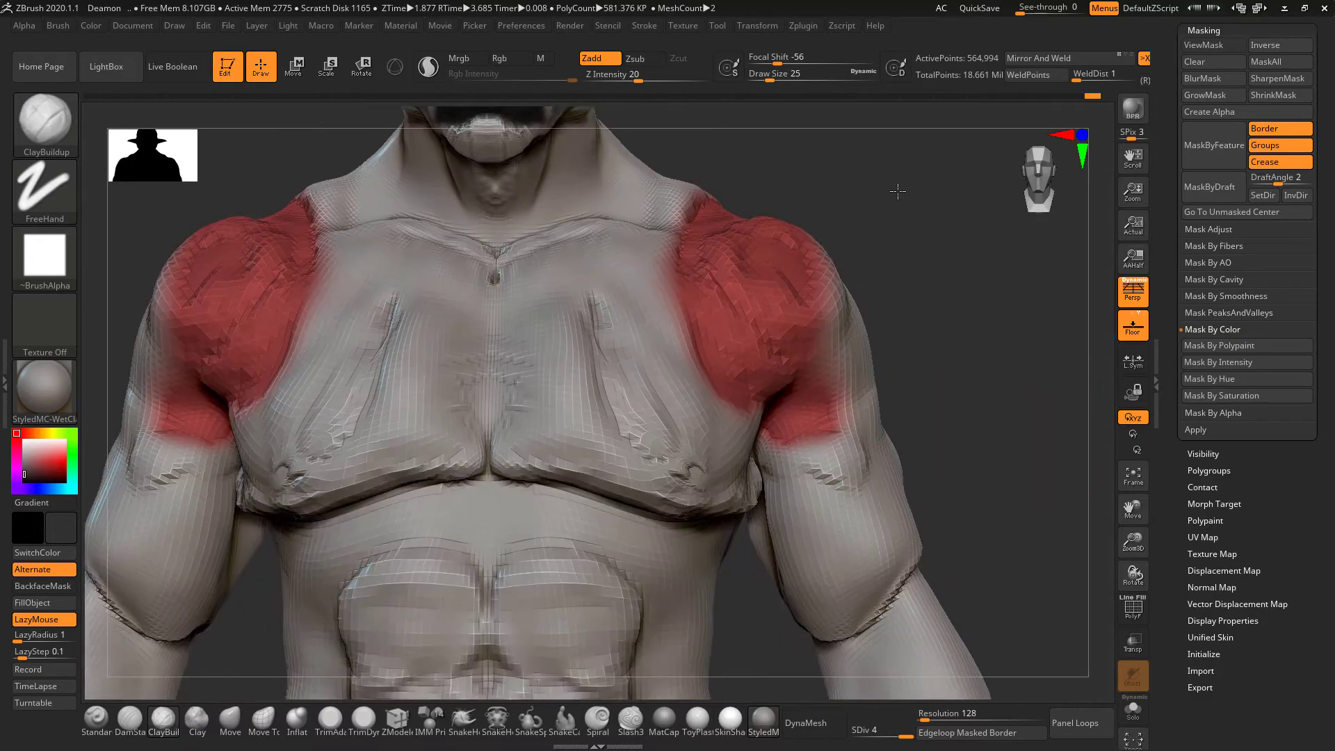
alt+right_drag(798, 539, 890, 298)
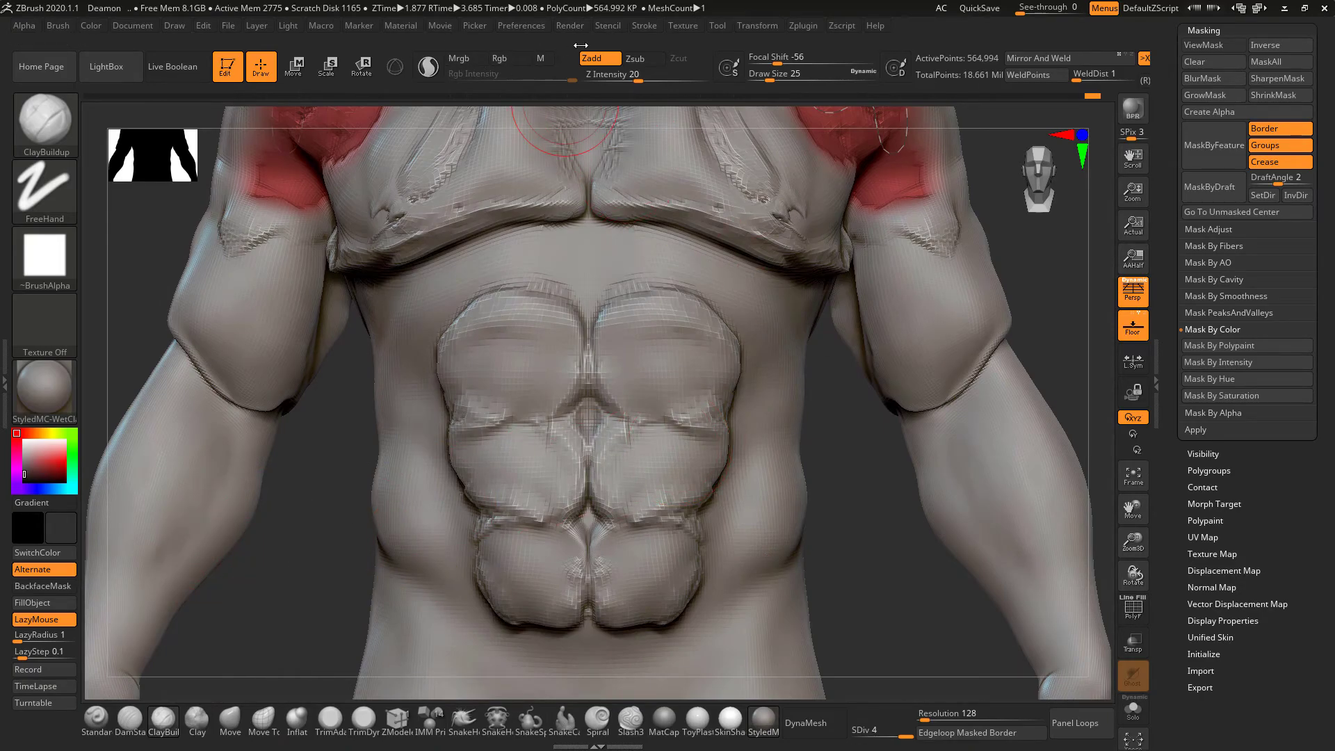
click(513, 57)
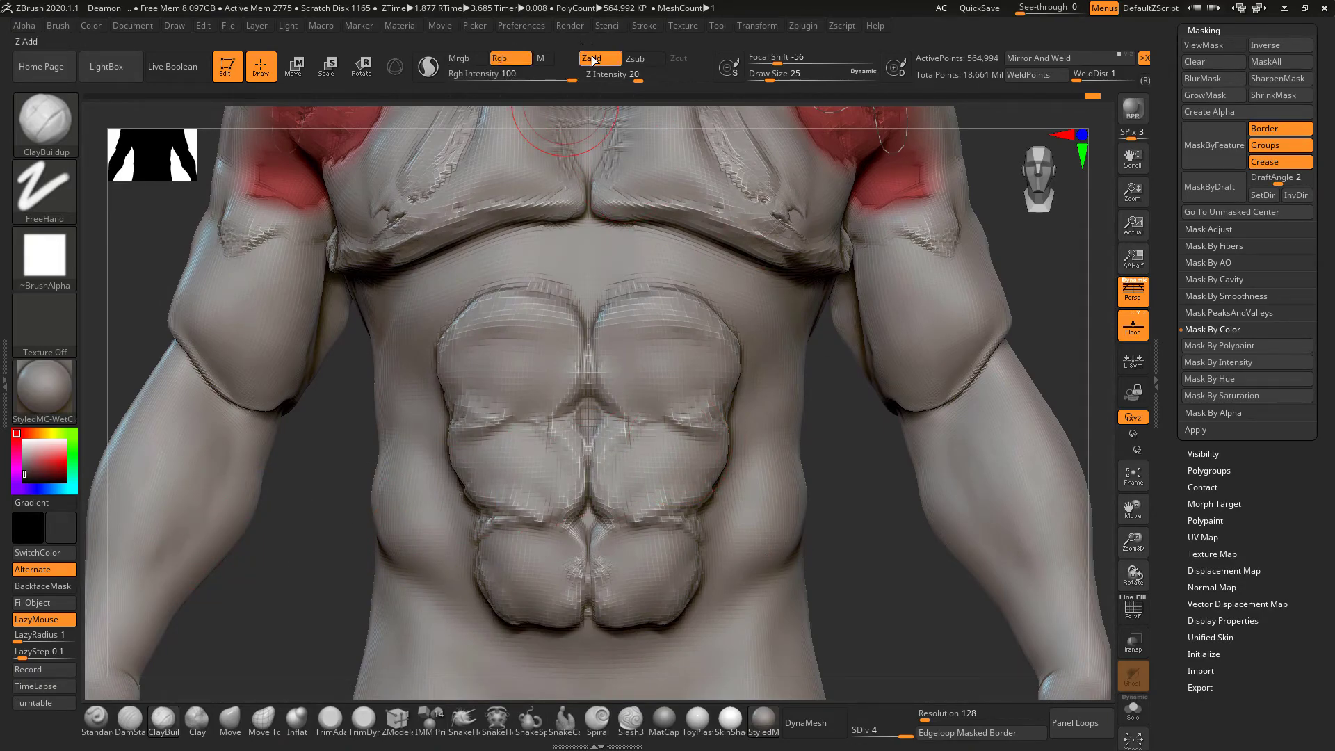
drag(56, 464, 77, 465)
key(space)
drag(503, 450, 506, 450)
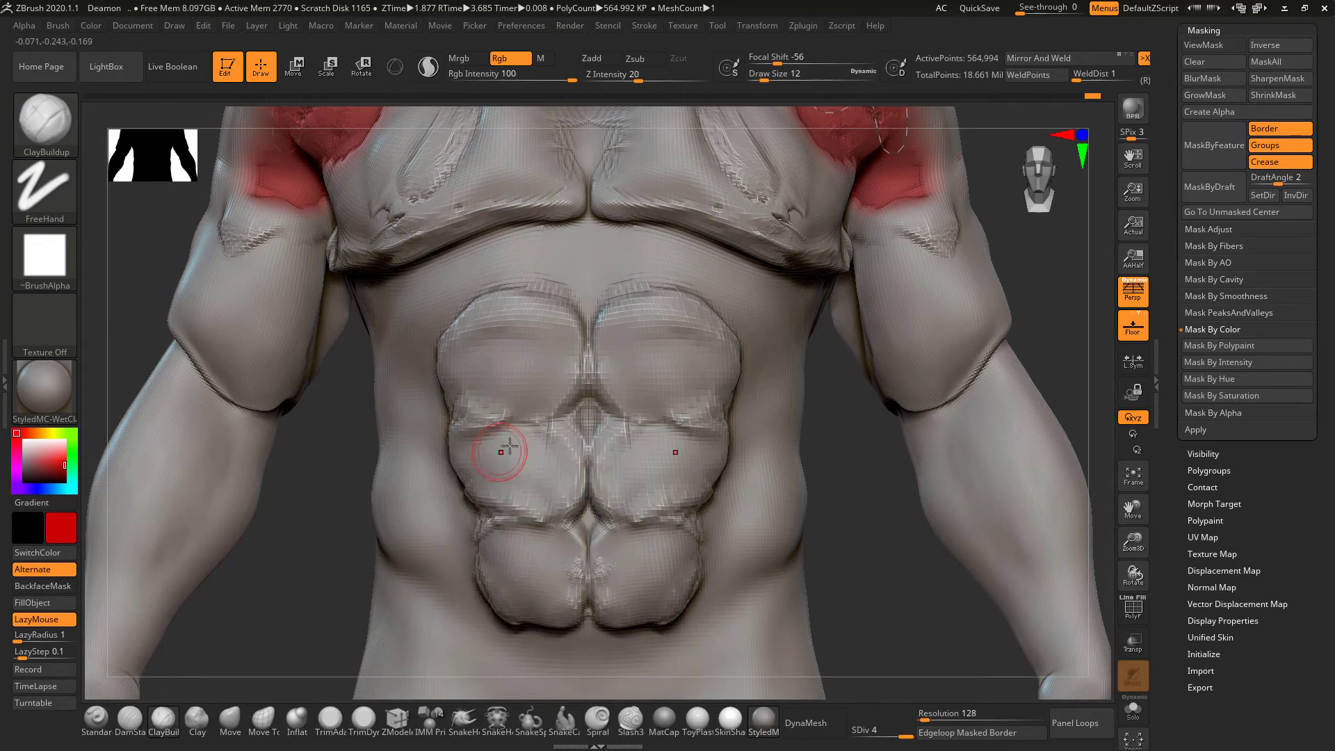
mouse_move(840, 482)
alt+mouse_down()
mouse_move(799, 259)
mouse_move(737, 375)
mouse_move(687, 401)
alt+mouse_up()
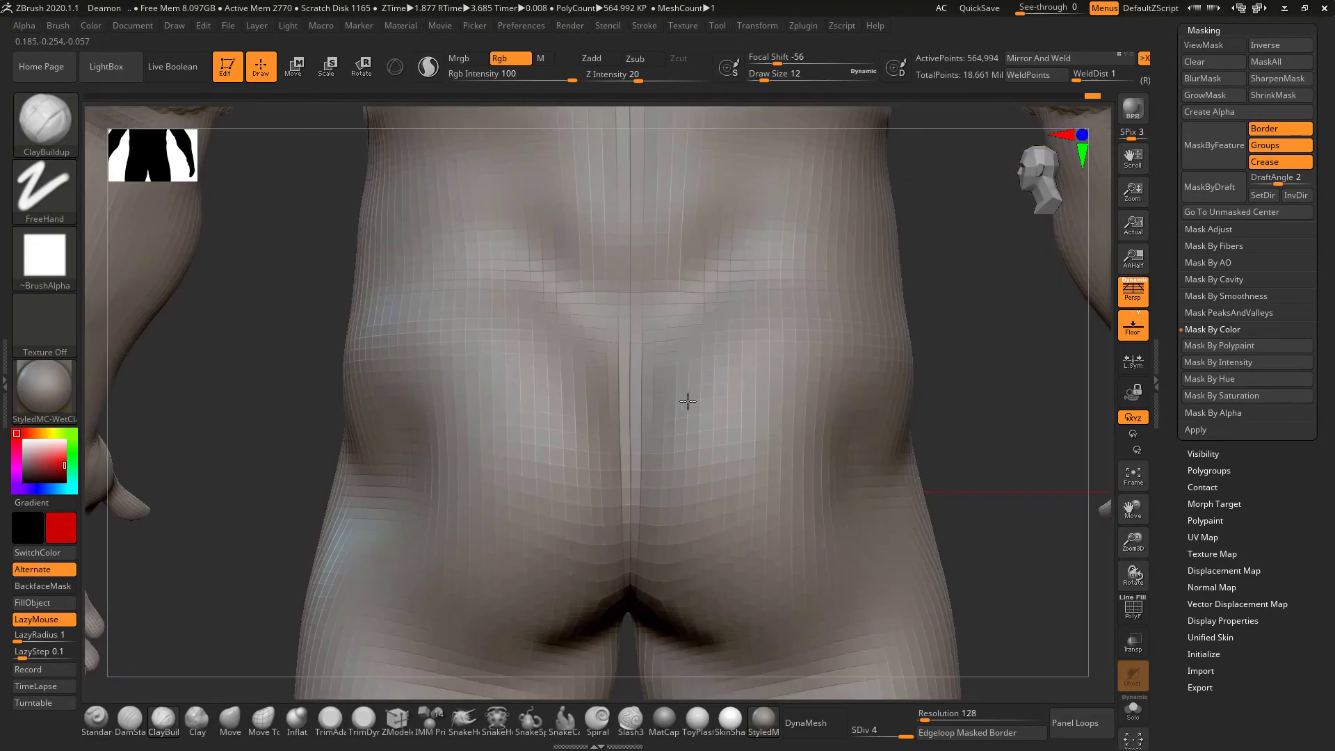
alt+drag(950, 302, 896, 303)
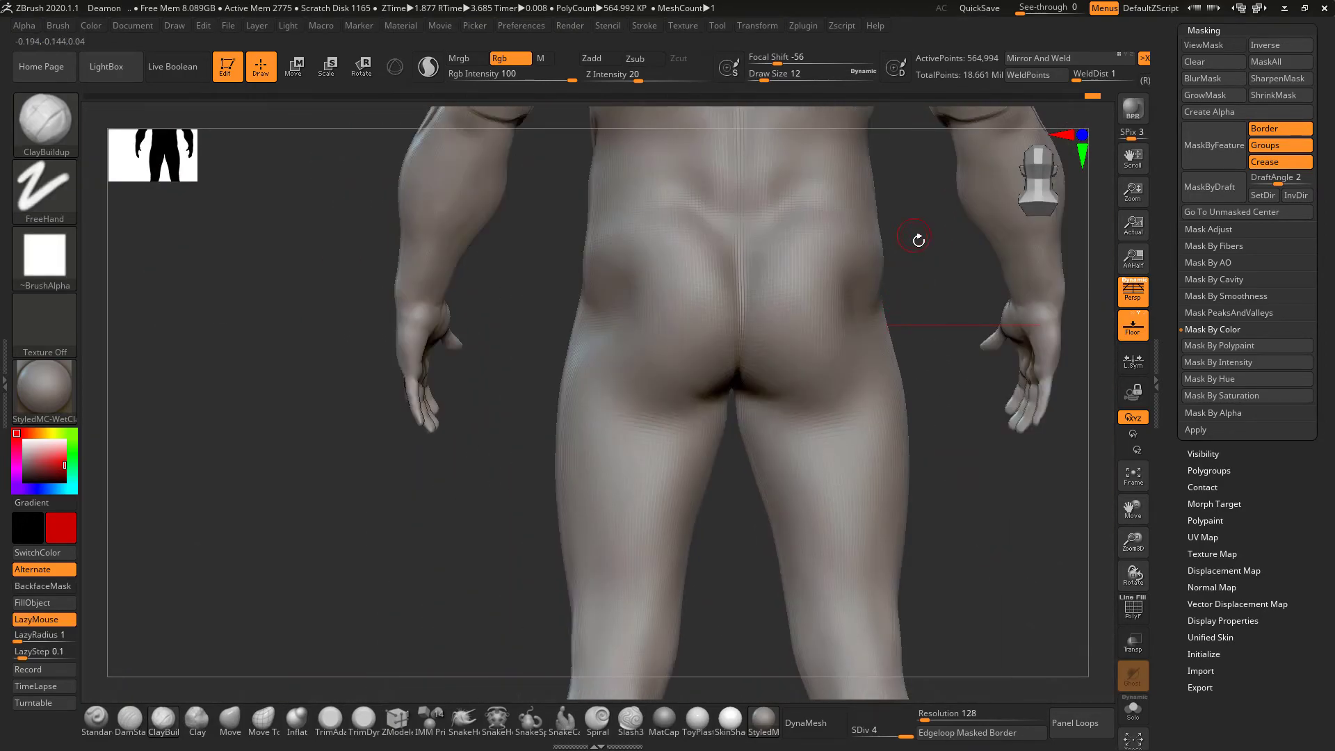
drag(917, 235, 918, 572)
mouse_move(866, 316)
mouse_down()
mouse_move(860, 332)
mouse_move(881, 322)
mouse_up()
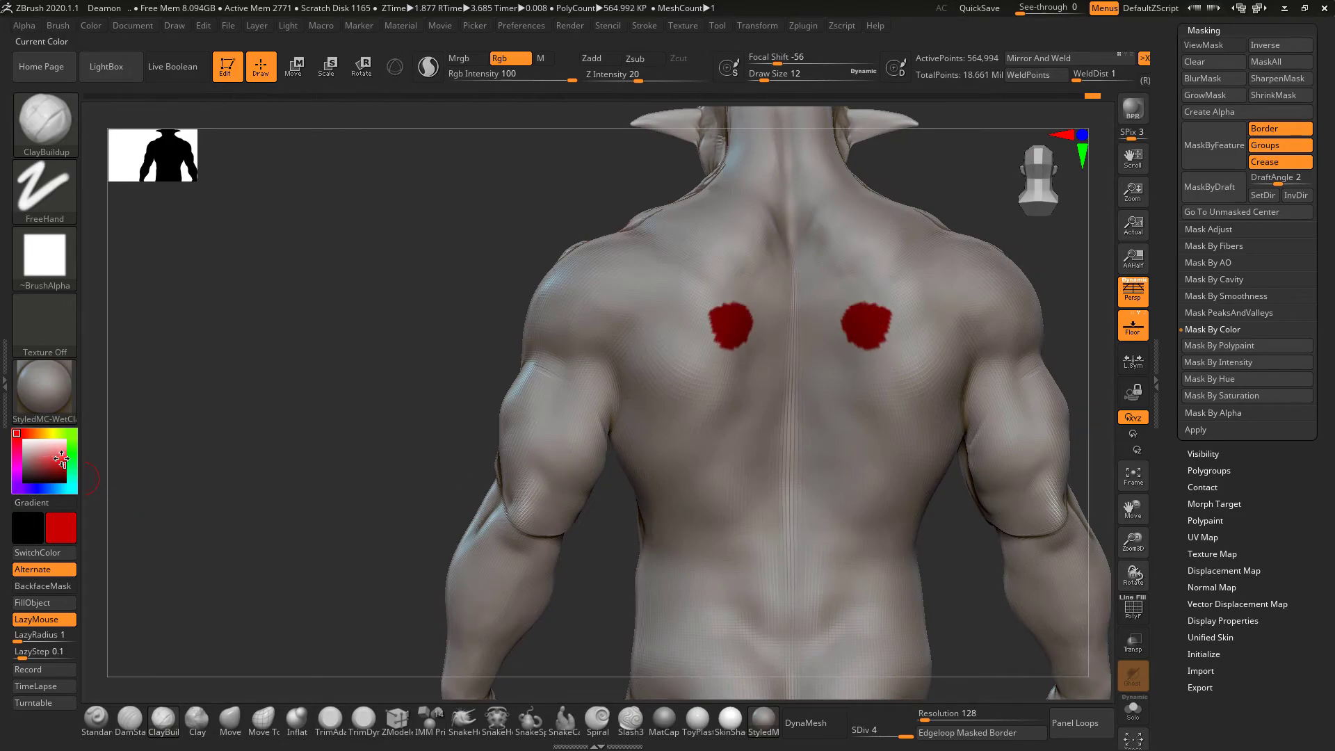
Paint two more mirrored pairs of spots down the back, each in a less saturated red.
click(64, 452)
drag(869, 375, 872, 417)
drag(58, 457, 64, 450)
mouse_move(887, 485)
mouse_down()
mouse_move(878, 500)
mouse_move(884, 490)
mouse_up()
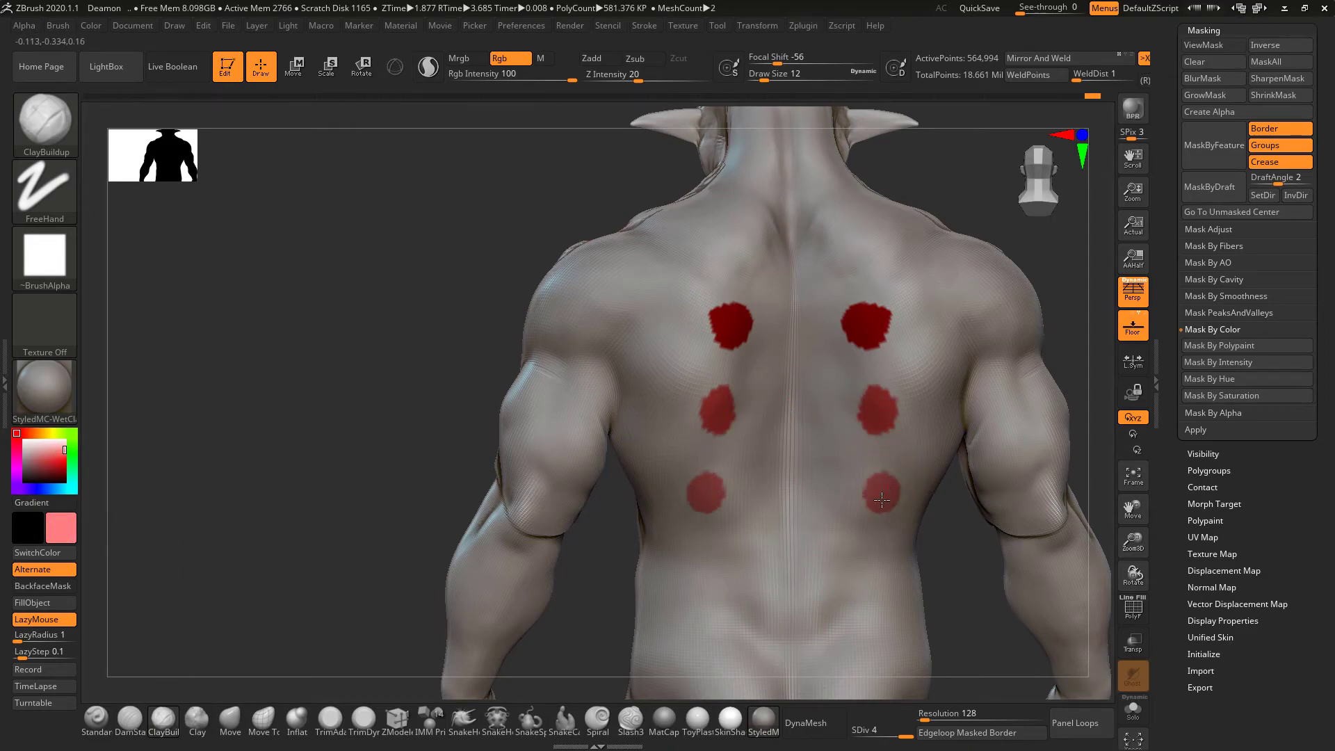
Apply Mask By Saturation and raise the unmasked red back spots using the Clay brush with draw size 51.
click(1244, 396)
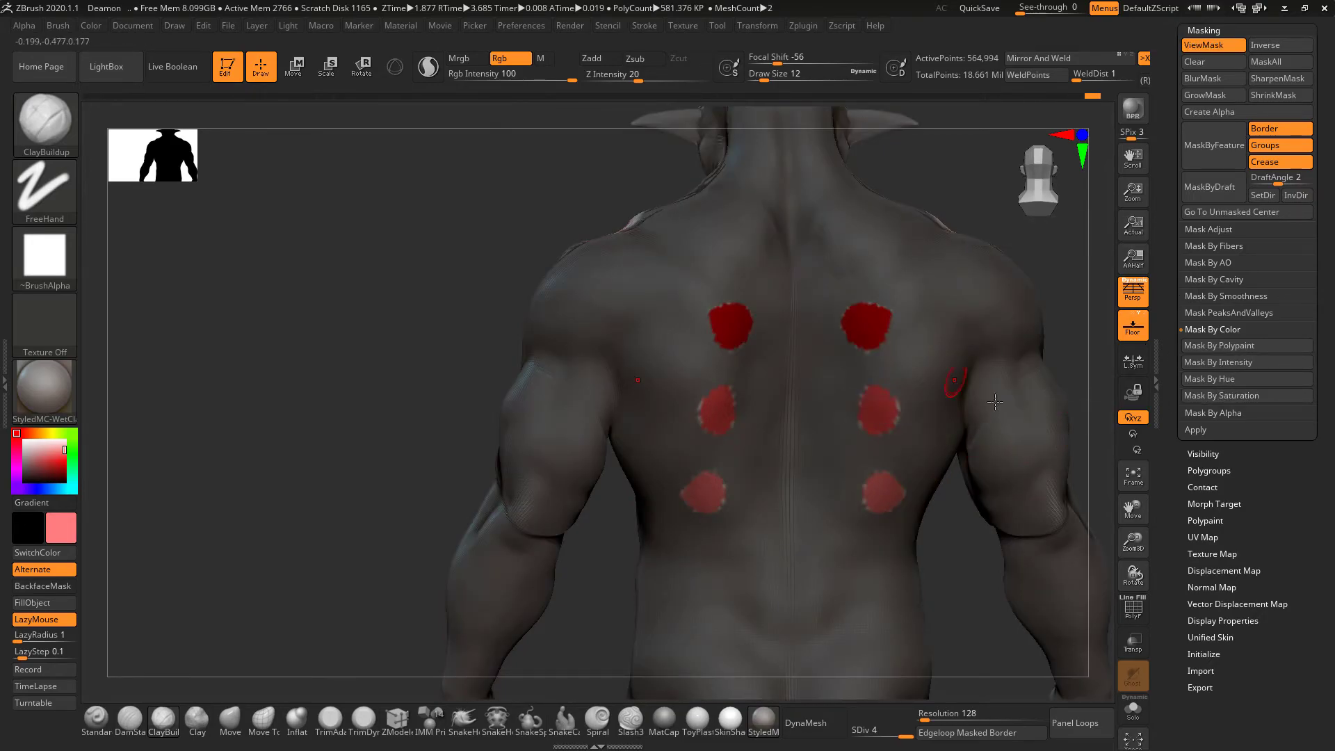
mouse_move(974, 562)
mouse_down()
mouse_move(911, 587)
mouse_move(974, 577)
mouse_move(952, 556)
mouse_move(960, 455)
mouse_up()
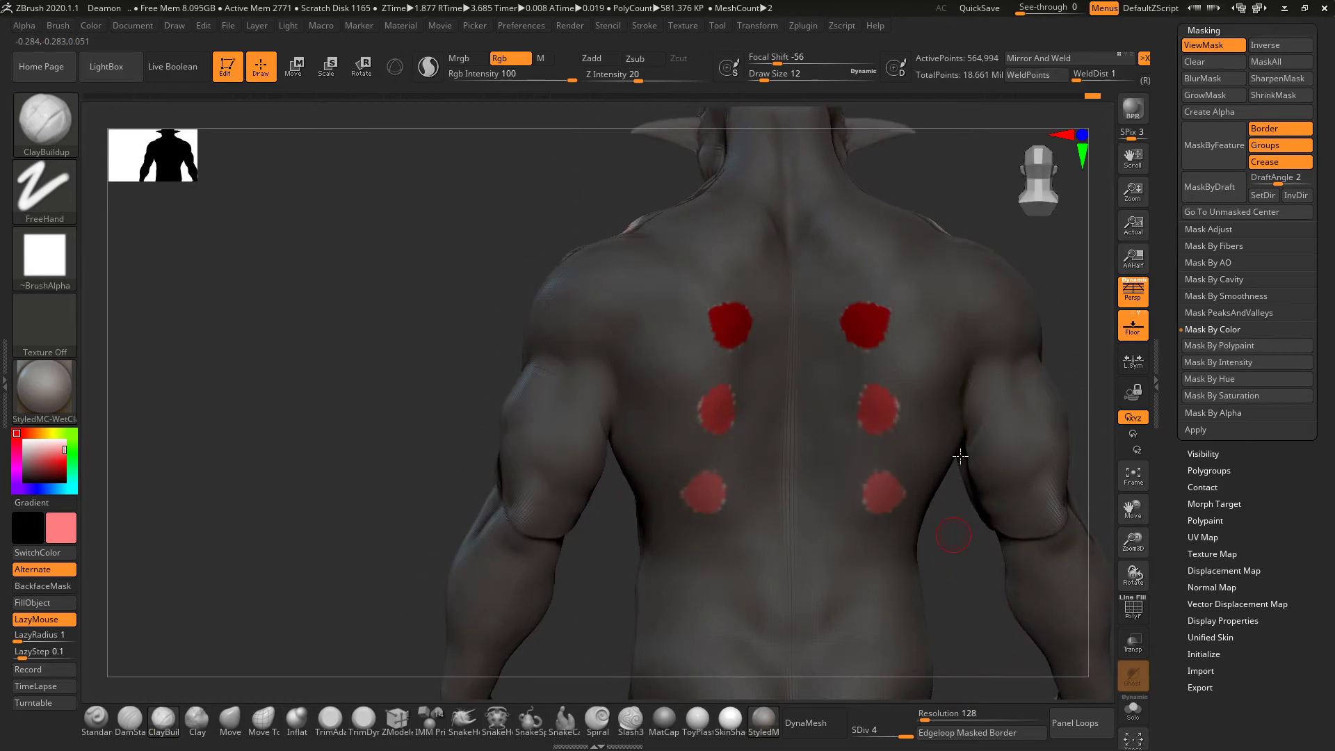
click(196, 720)
key(space)
drag(843, 235, 856, 235)
mouse_move(887, 303)
mouse_down()
mouse_move(859, 327)
mouse_move(892, 493)
mouse_up()
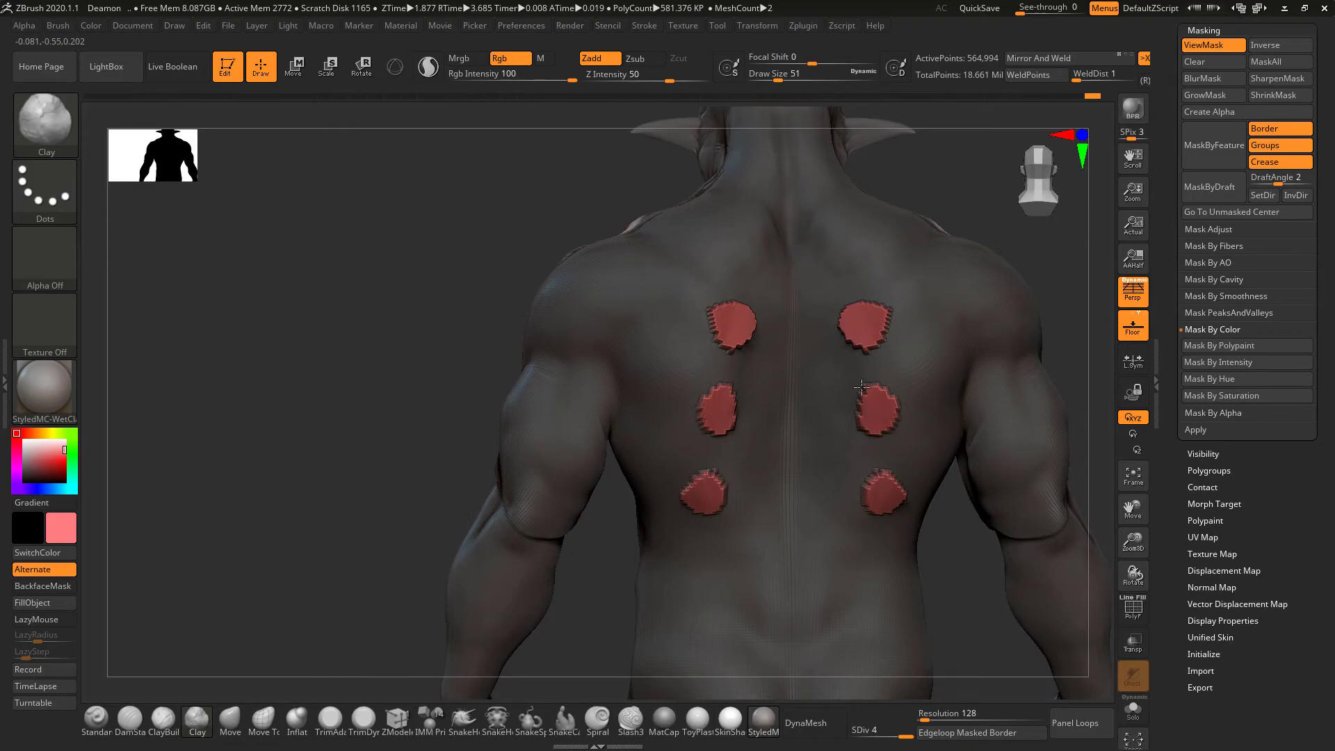
shift+drag(867, 310, 884, 492)
drag(862, 306, 886, 480)
drag(945, 190, 959, 262)
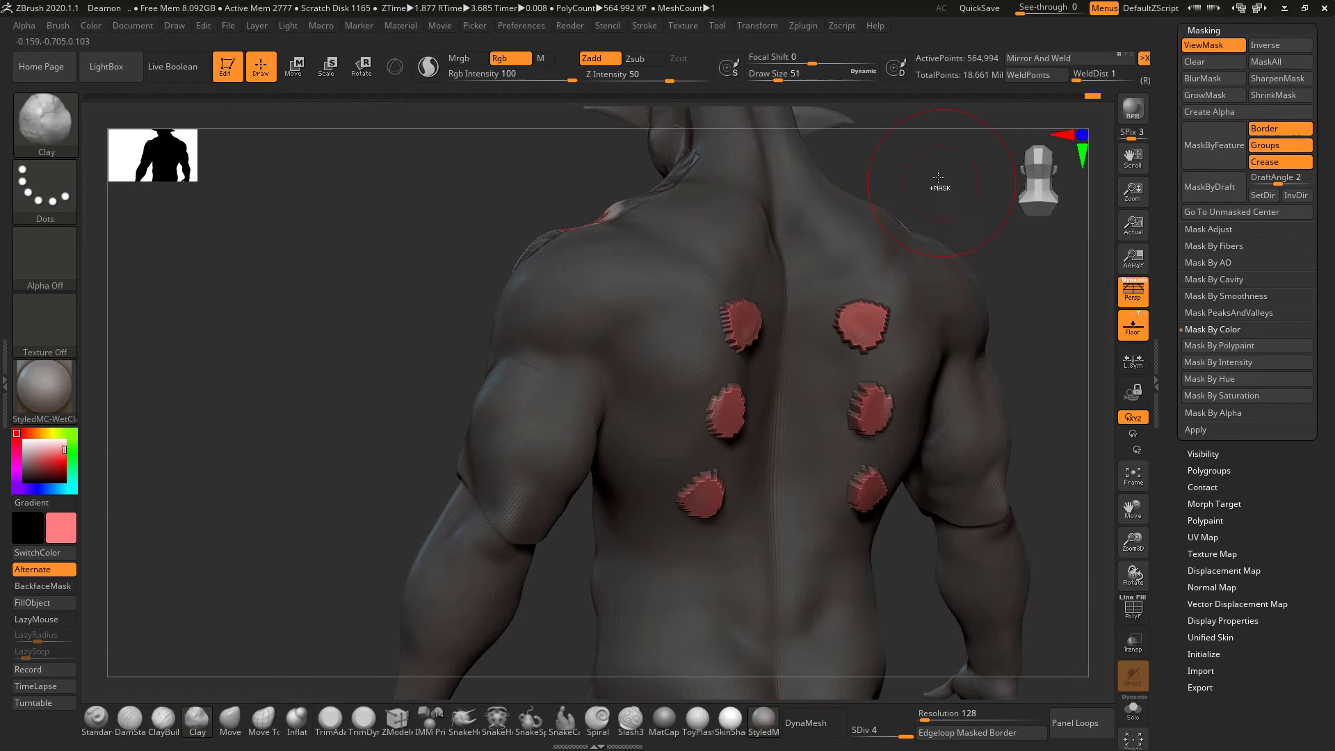
Clear the mask and smooth the raised red spots into the surrounding back.
key(ctrl+h)
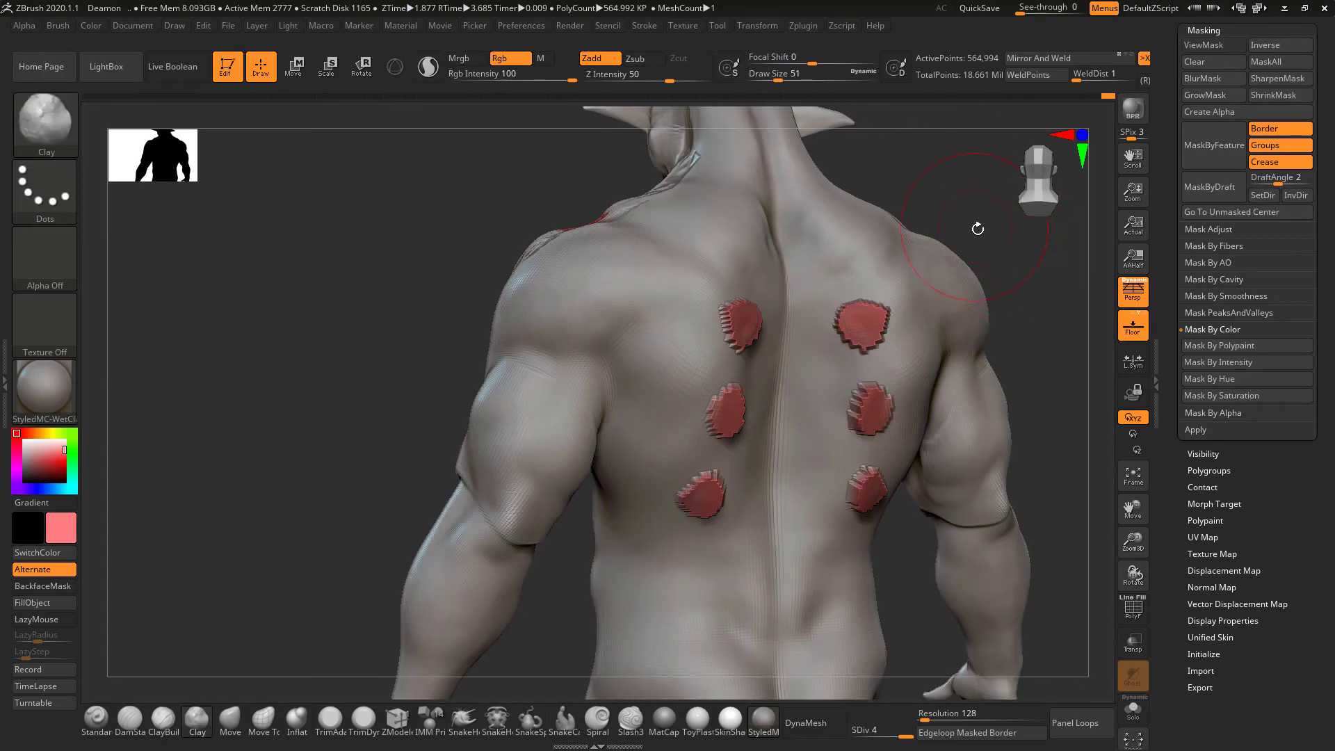
mouse_move(862, 317)
shift+mouse_down()
mouse_move(899, 509)
mouse_move(897, 351)
shift+mouse_up()
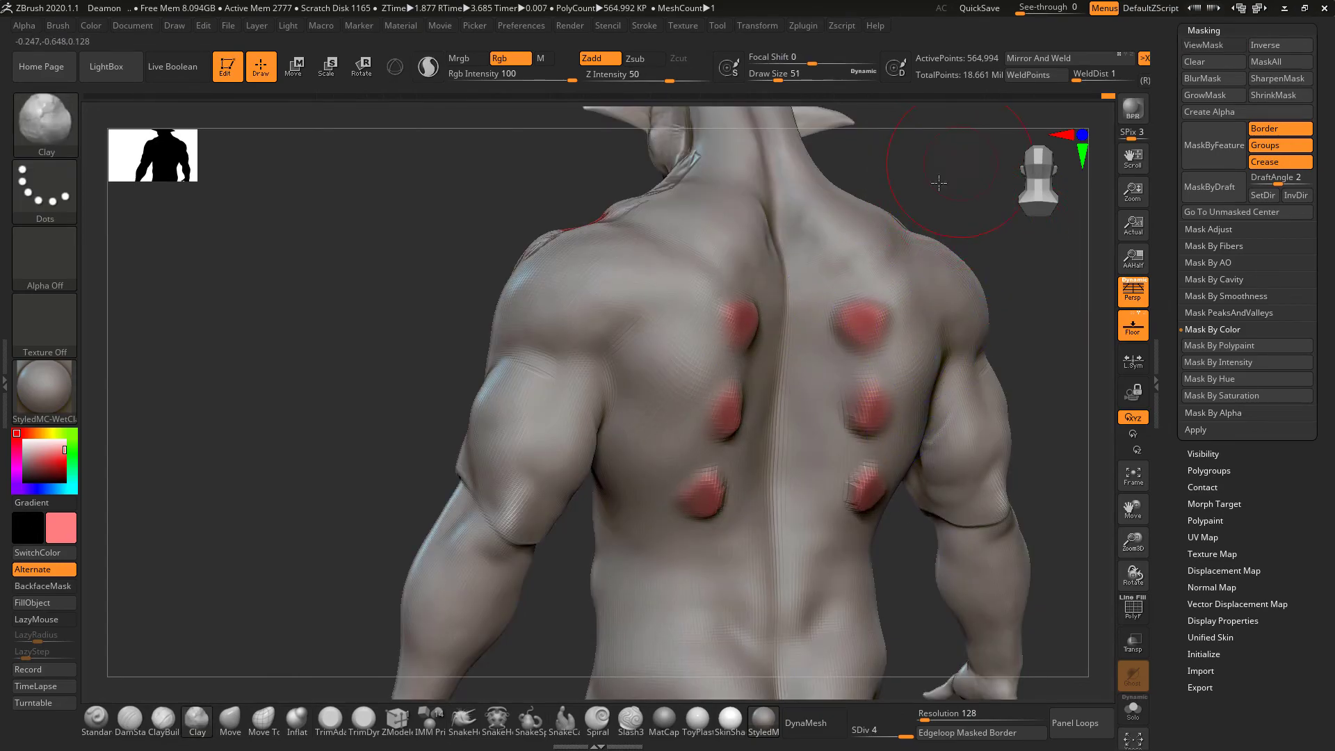
drag(948, 176, 894, 259)
mouse_move(739, 486)
mouse_down()
mouse_move(894, 132)
mouse_move(915, 241)
mouse_move(877, 260)
mouse_move(851, 301)
mouse_move(914, 340)
mouse_up()
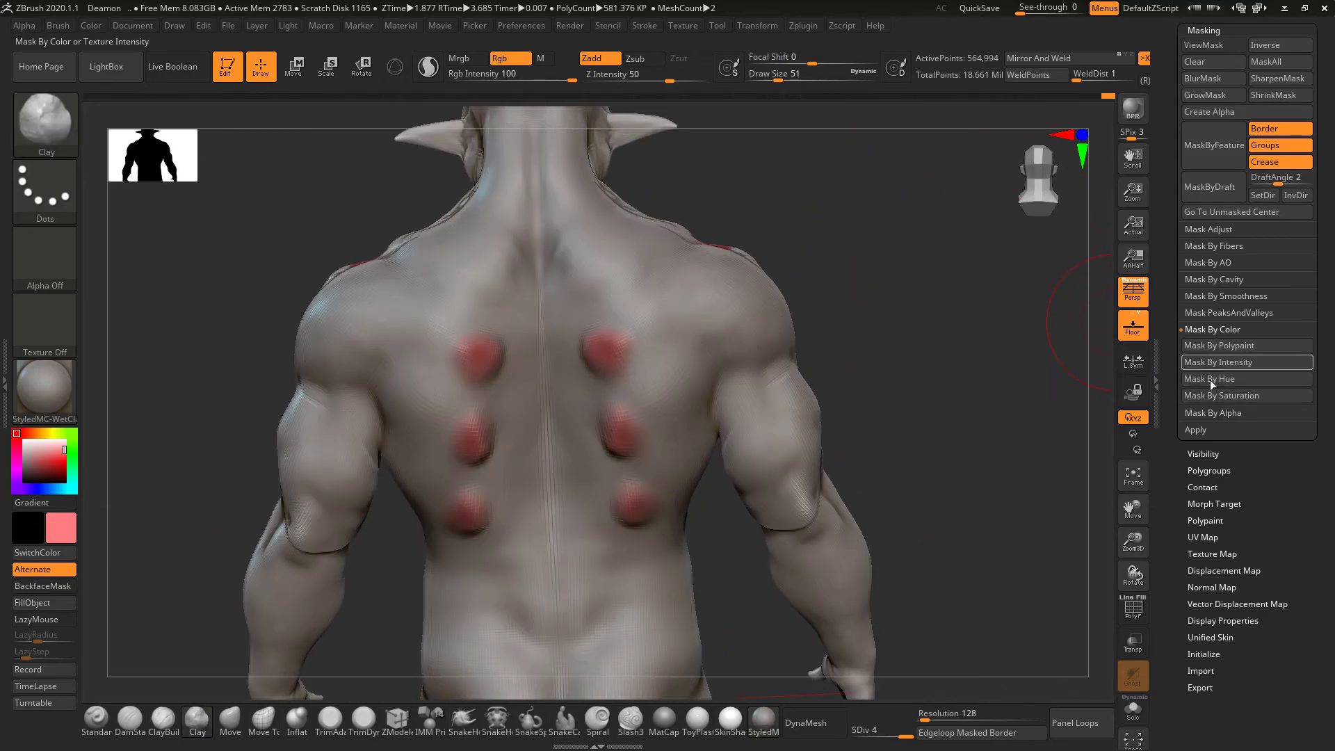
Open the masking Apply options and review the painted front of the character.
click(1197, 429)
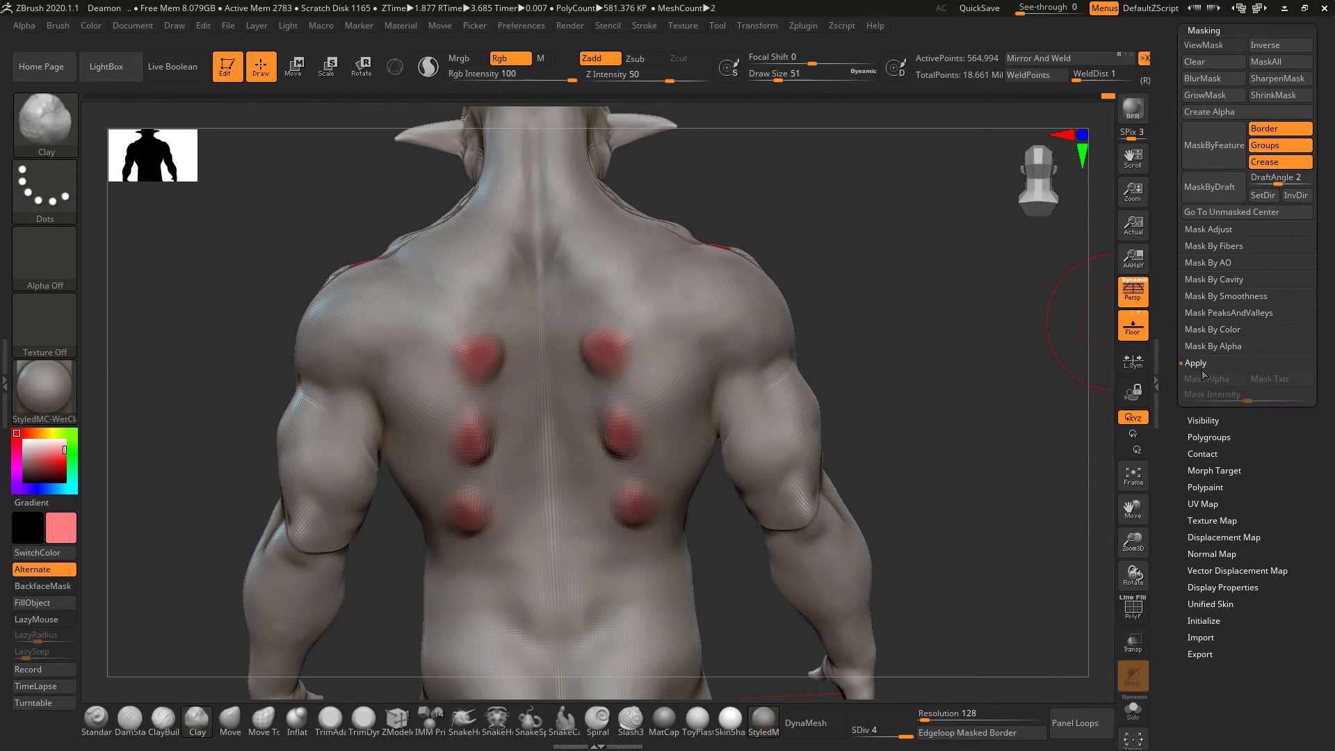
mouse_move(879, 262)
mouse_down()
mouse_move(927, 259)
mouse_move(808, 280)
mouse_move(874, 232)
mouse_move(801, 281)
mouse_move(772, 334)
mouse_move(835, 255)
mouse_move(874, 304)
mouse_move(874, 268)
mouse_move(810, 313)
mouse_move(867, 274)
mouse_move(855, 277)
mouse_move(877, 287)
mouse_move(864, 283)
mouse_up()
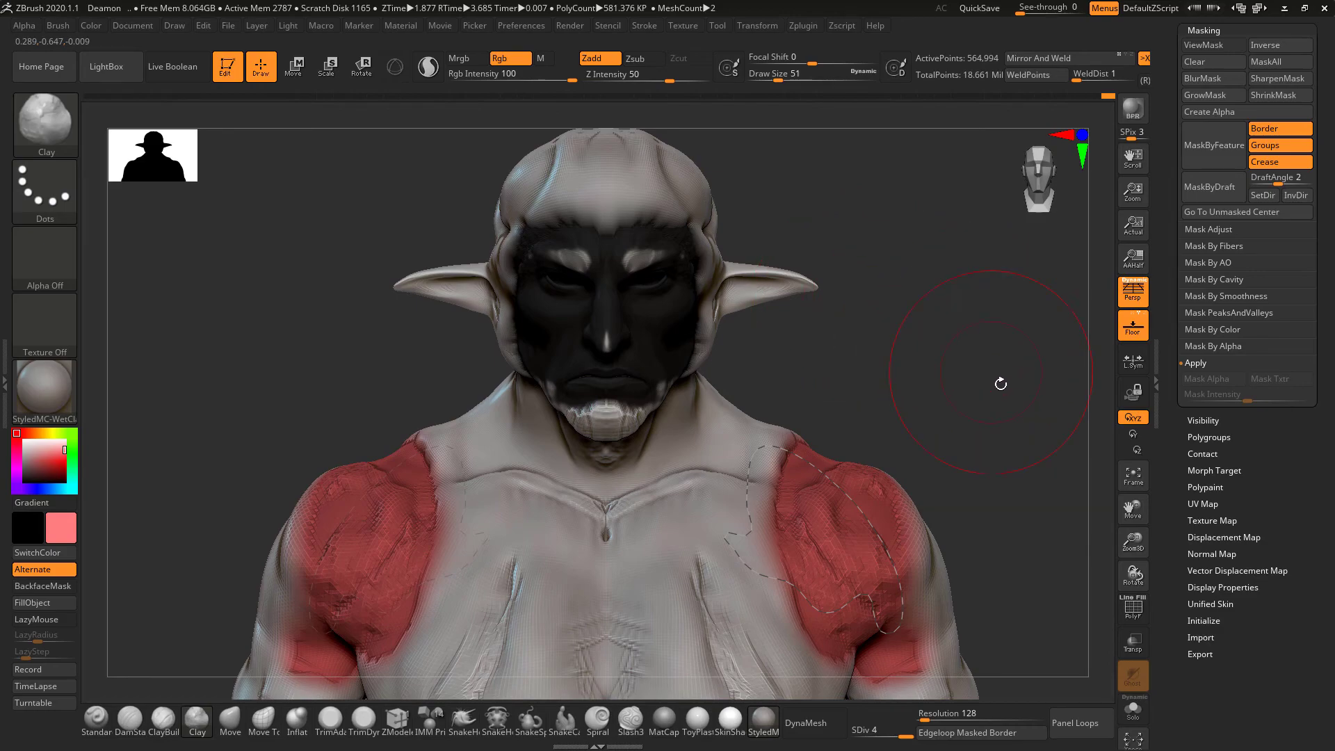
alt+drag(930, 368, 917, 238)
alt+drag(895, 321, 943, 269)
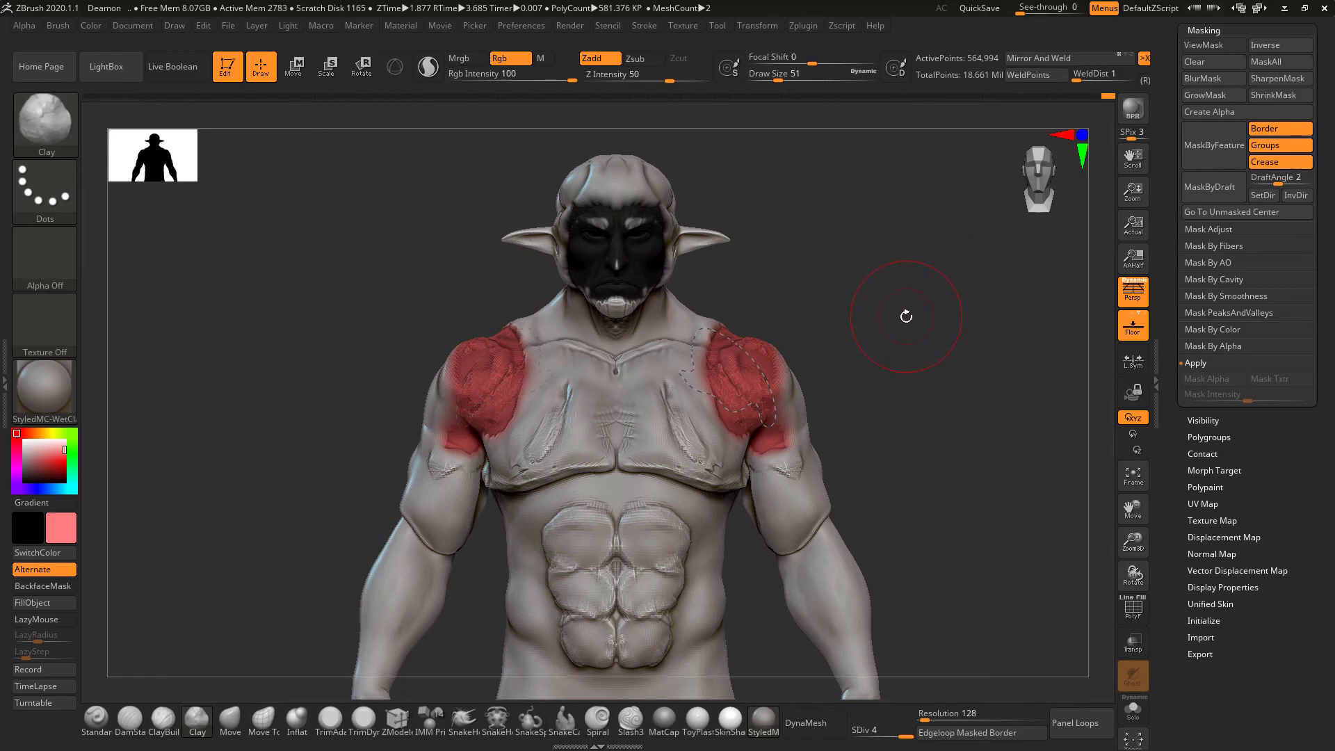